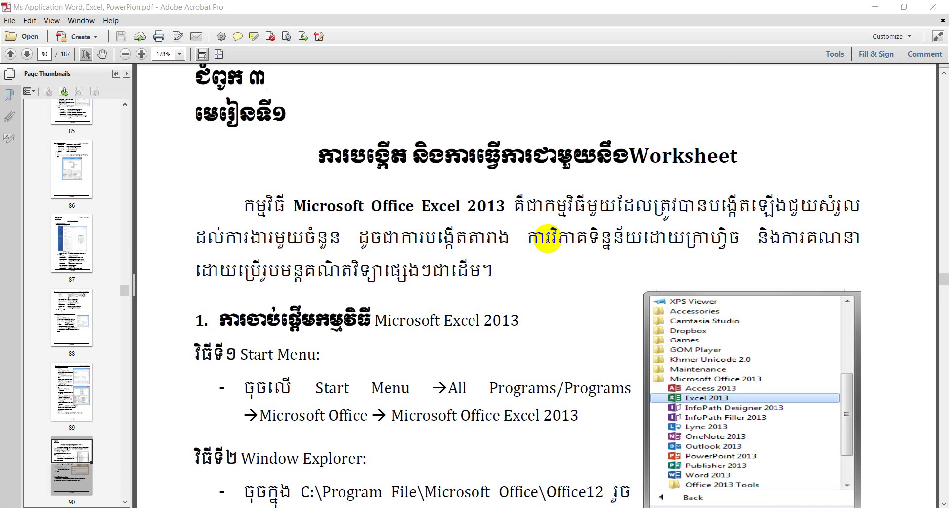
- Switch to the Hand tool and pan down page 90 to the Excel 2013 starting methods
left_click_drag(408, 271, 420, 271)
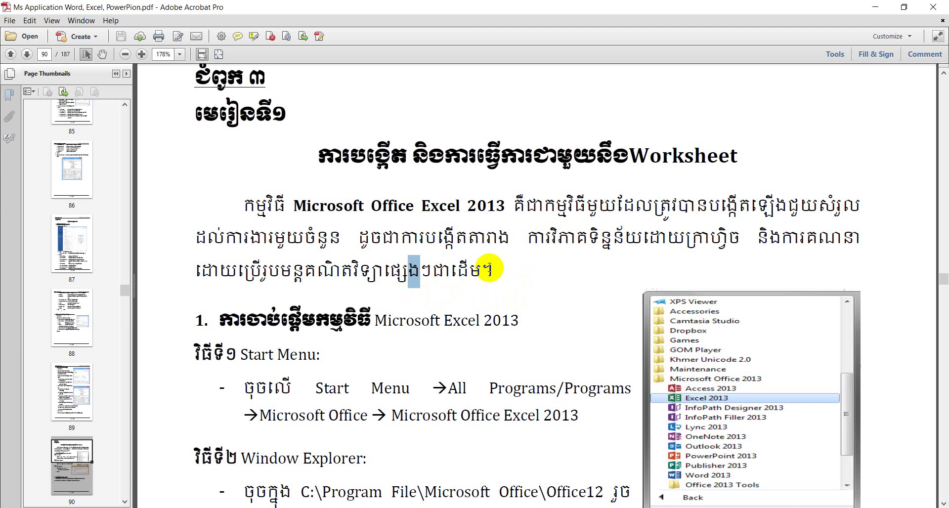
left_click(101, 54)
left_click_drag(272, 213, 273, 189)
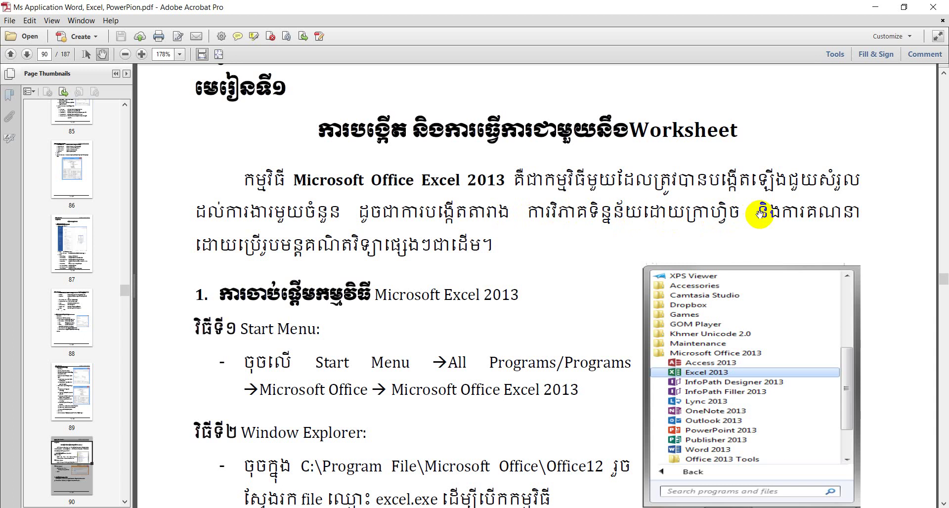
left_click_drag(567, 269, 573, 217)
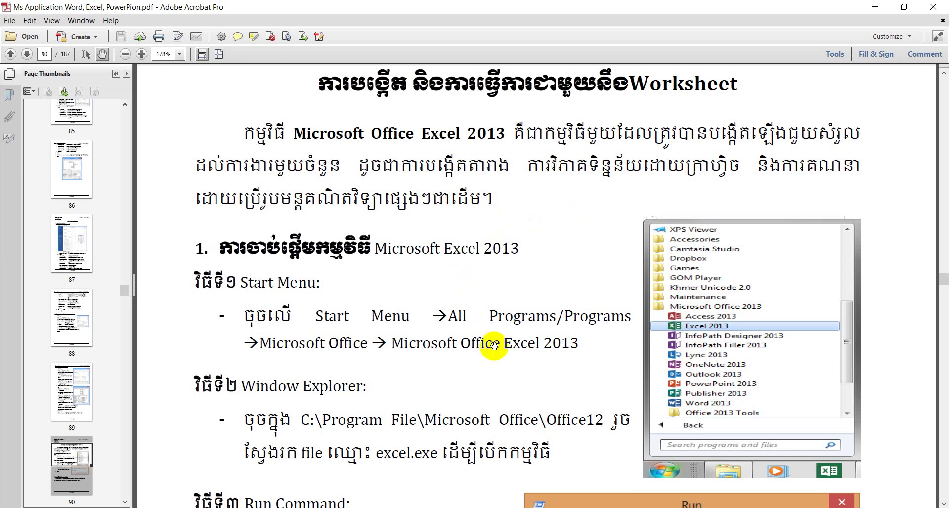
- Move page 90 down to the Run Command method and its Run dialog picture
mouse_move(504, 310)
left_mouse_down()
mouse_move(511, 245)
mouse_move(493, 179)
left_mouse_up()
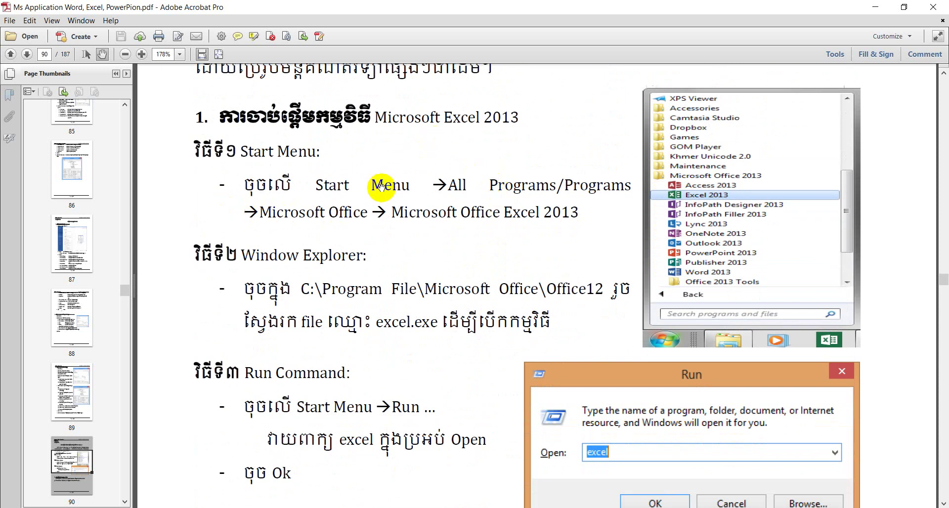
scroll(492, 297, "down", 1)
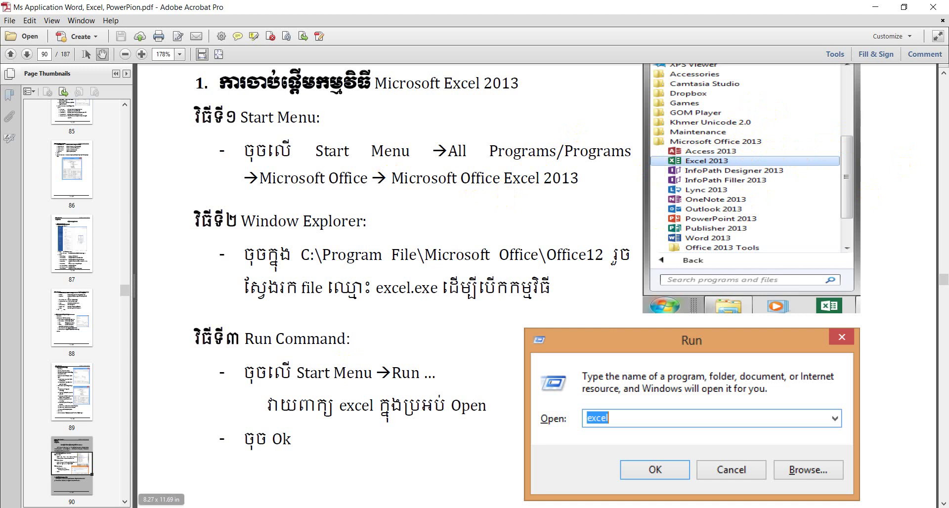
key("super")
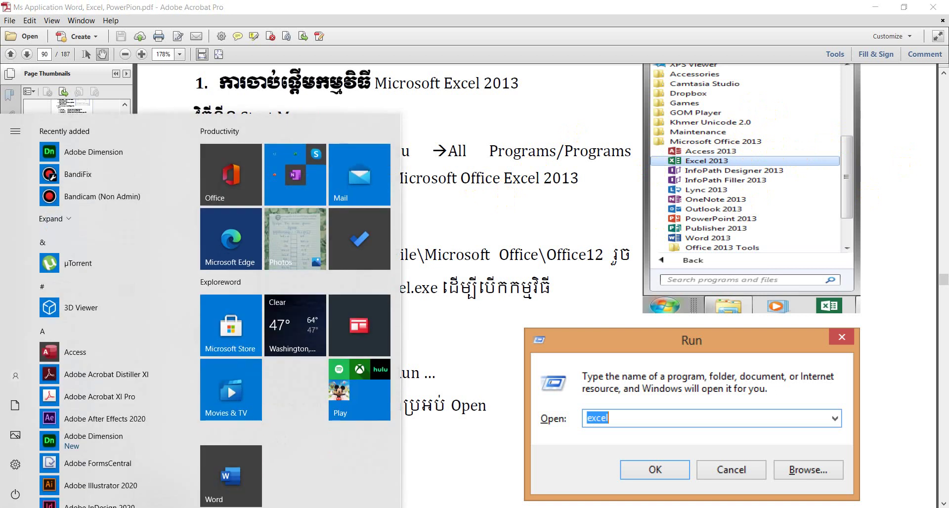
type("e")
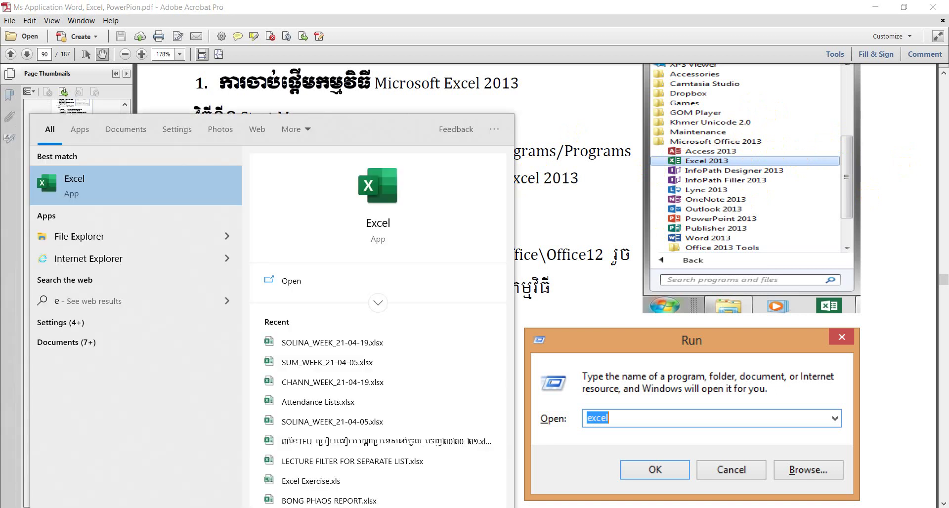
type("x")
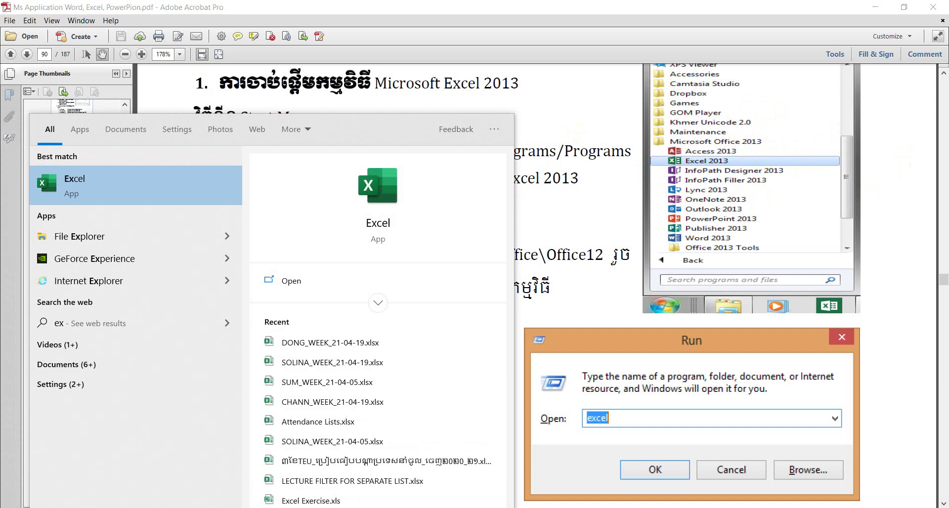
left_click(641, 374)
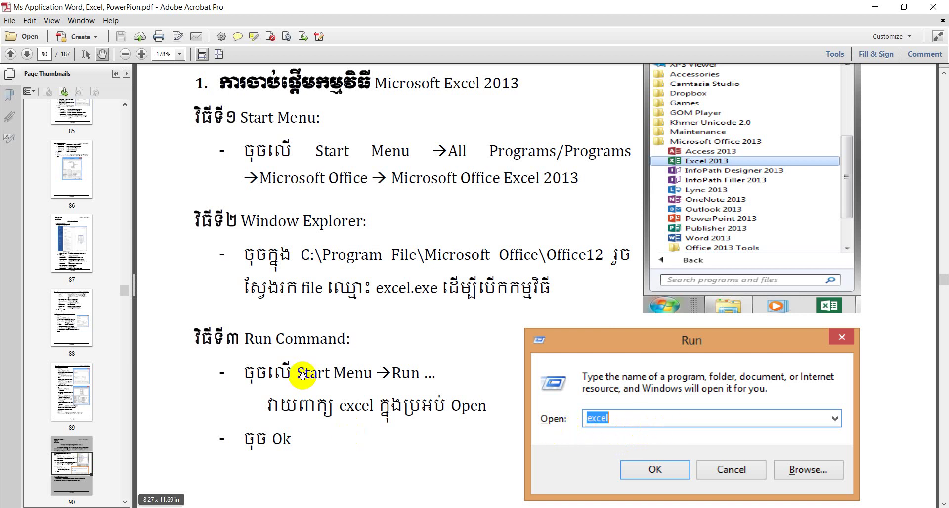
- Move past the page 82 footer to page 91's labelled Excel 2013 window diagram
scroll(301, 375, "down", 3)
scroll(309, 383, "down", 5)
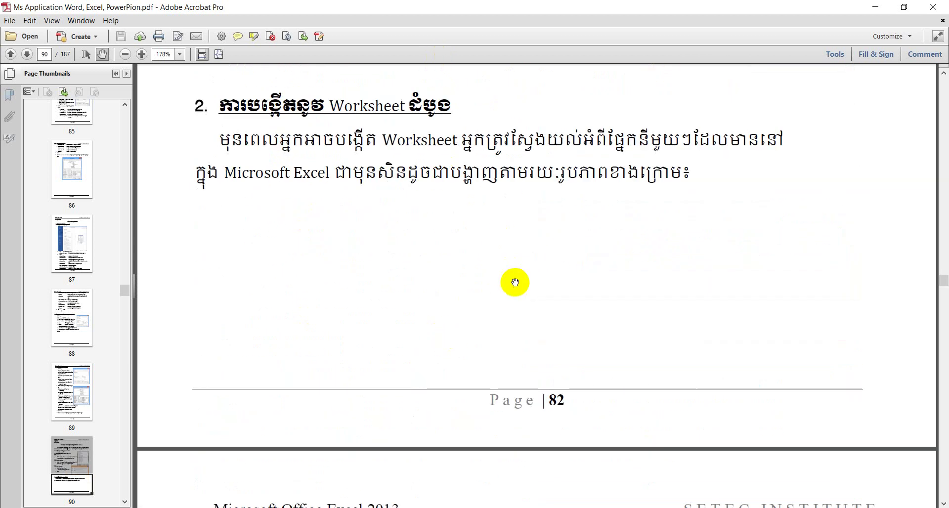
mouse_move(514, 282)
left_mouse_down()
mouse_move(478, 144)
mouse_move(503, 391)
left_mouse_up()
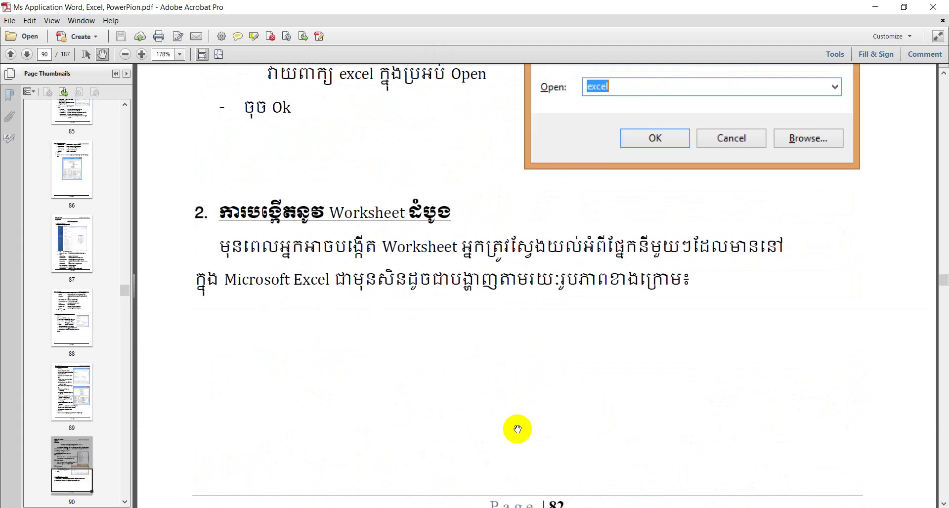
mouse_move(517, 430)
left_mouse_down()
mouse_move(526, 346)
mouse_move(515, 238)
left_mouse_up()
left_click_drag(577, 404, 555, 116)
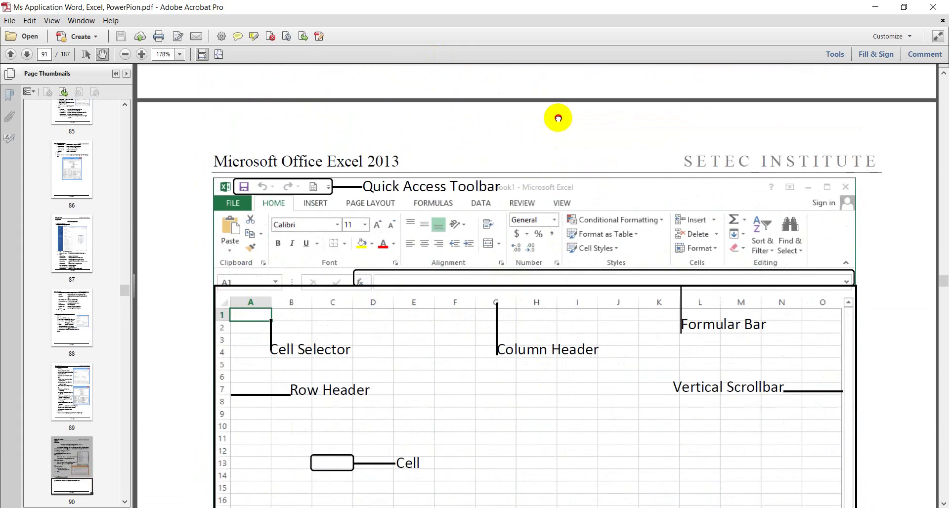
left_click_drag(607, 353, 603, 317)
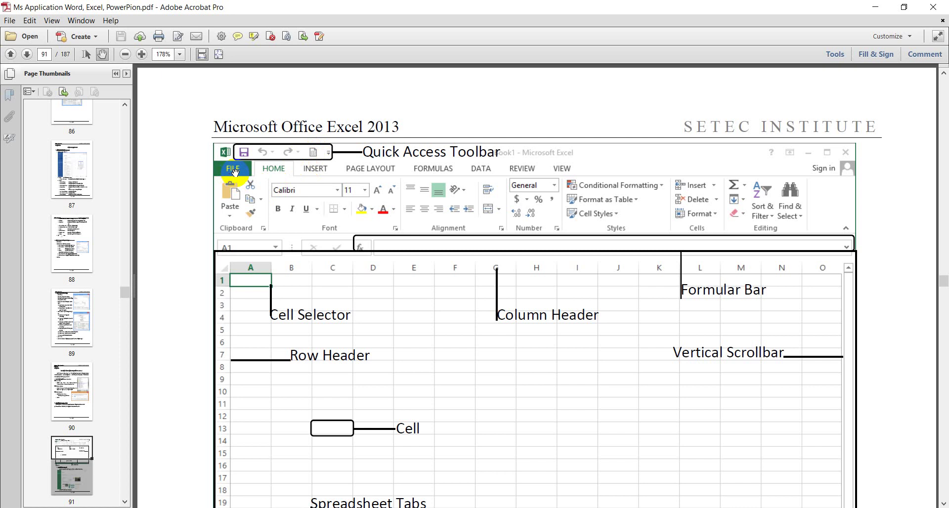
- Reveal the Spreadsheet Tabs, New Tab Button and Horizontal Scrollbar labels below the screenshot
scroll(347, 281, "down", 3)
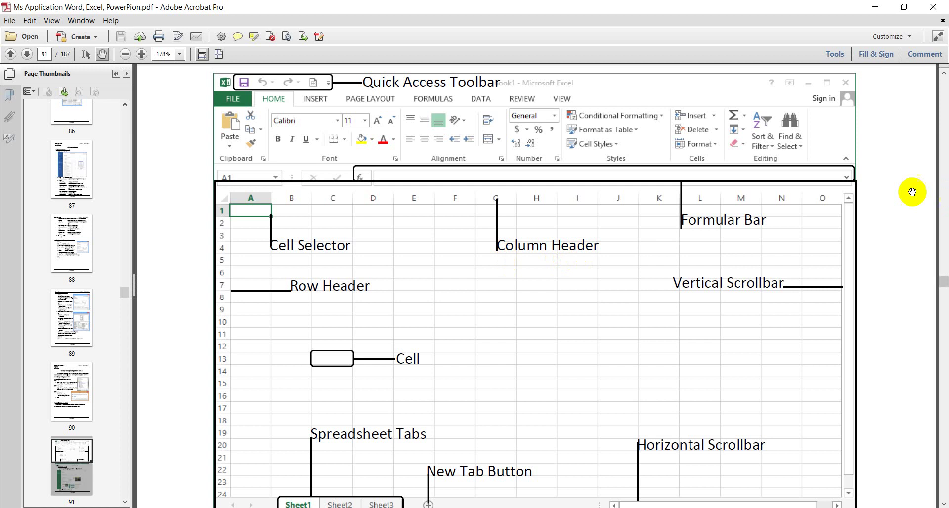
- Review the rest of the labelled screenshot, including the status bar and Spreadsheet Area labels
left_click_drag(856, 291, 849, 202)
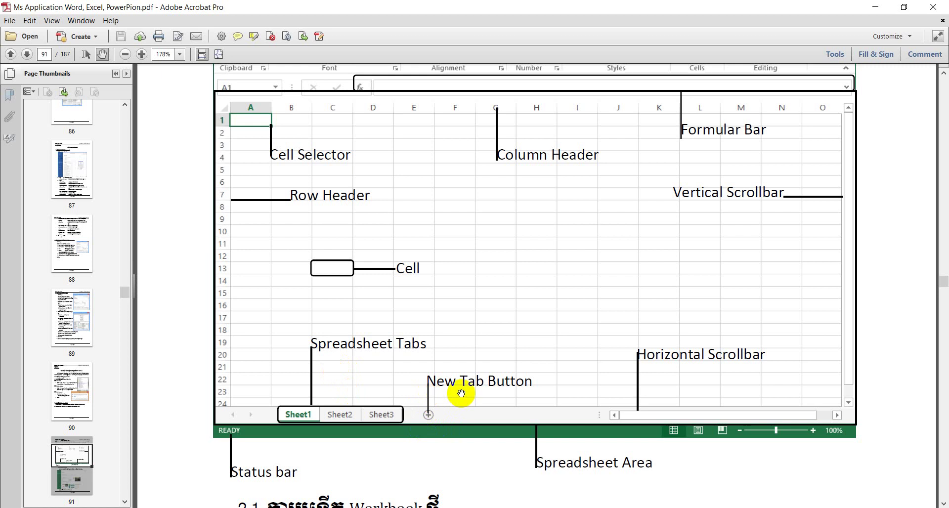
left_click(392, 421)
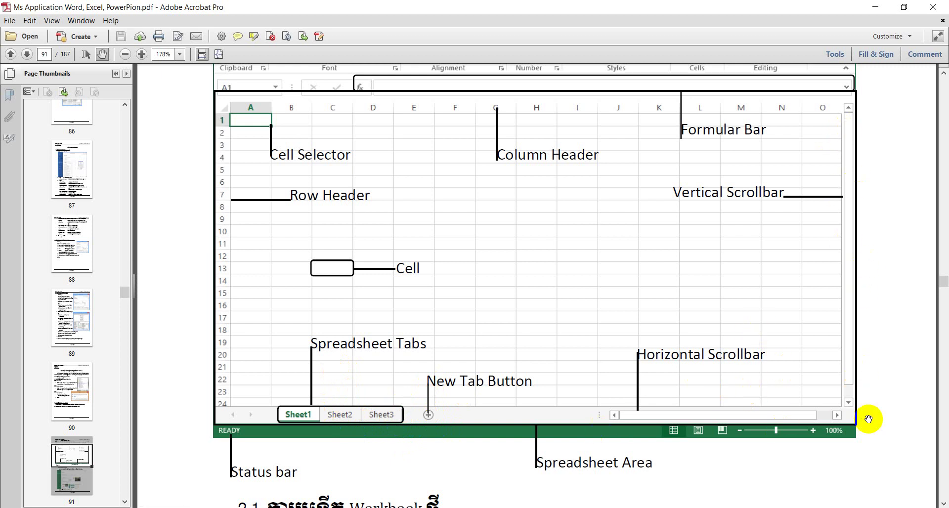
scroll(642, 399, "down", 4)
scroll(494, 356, "down", 1)
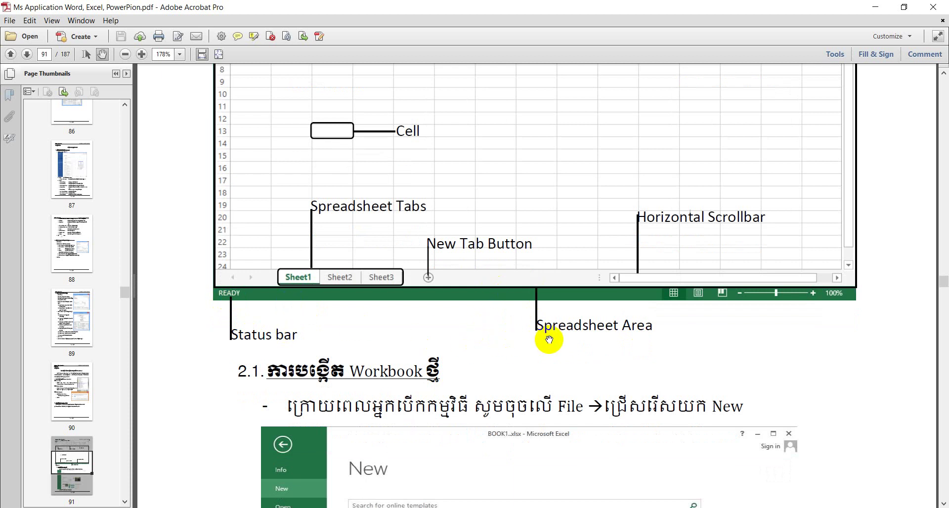
scroll(430, 468, "up", 5)
scroll(420, 420, "up", 3)
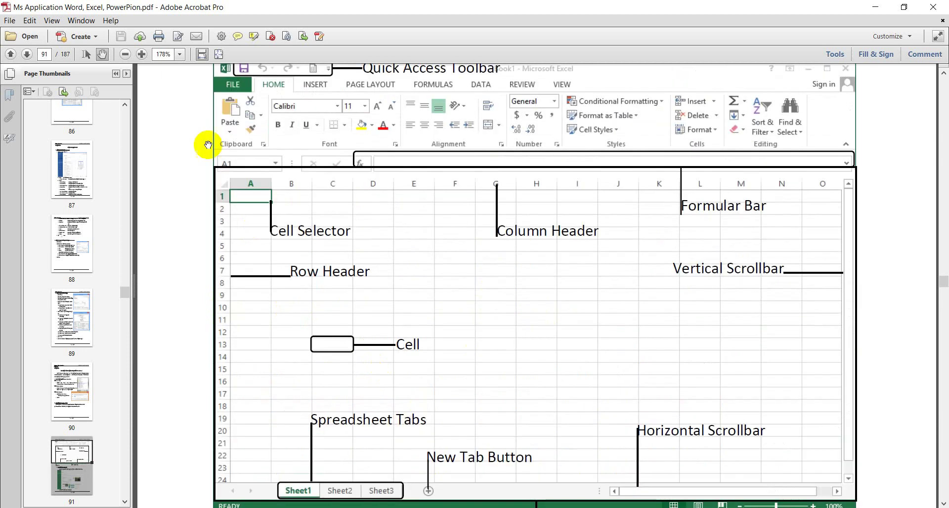
scroll(880, 429, "down", 7)
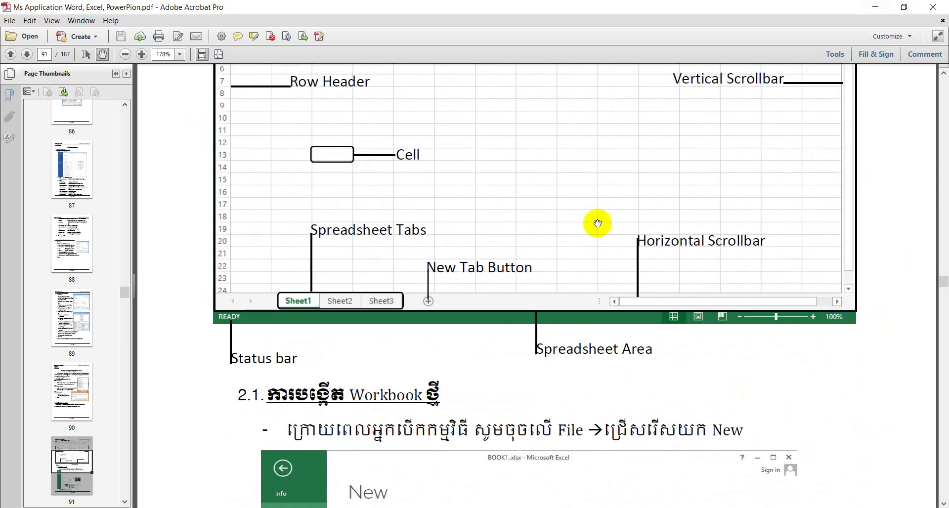
scroll(595, 220, "up", 8)
scroll(596, 330, "down", 4)
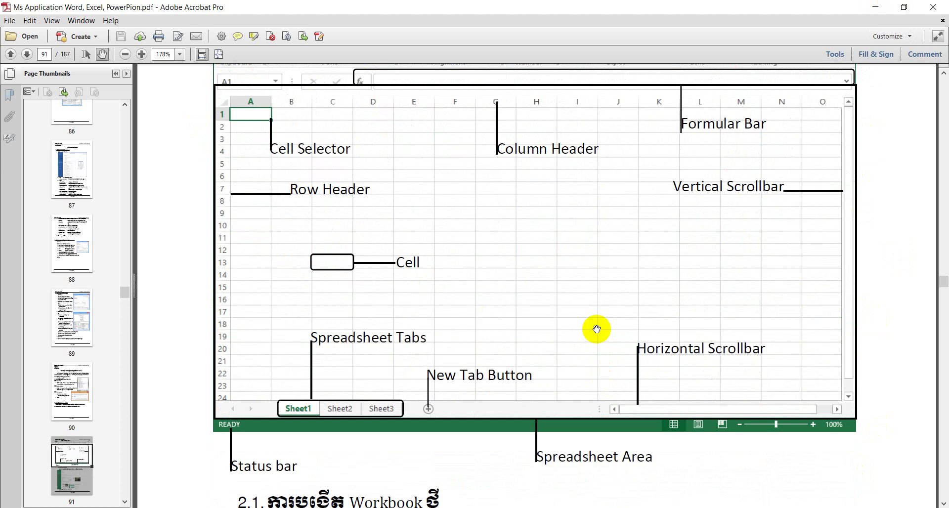
- Launch Microsoft Excel from Windows search to reach its Home start screen
key("super")
type("e")
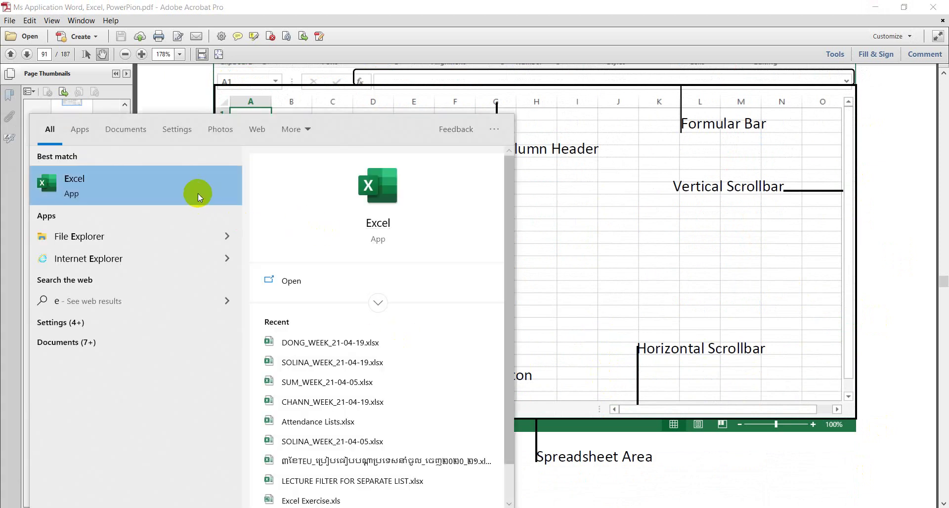
left_click(215, 208)
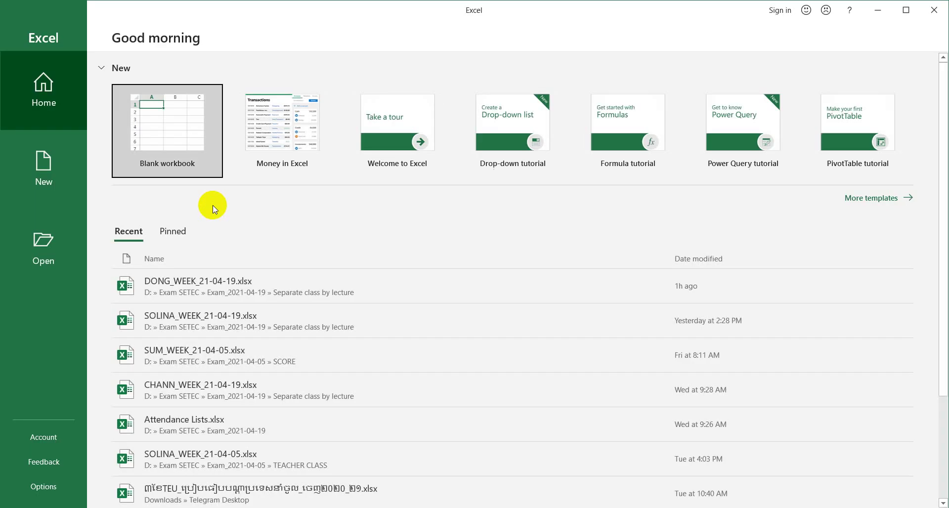
- Start a Blank workbook, Book1, from the Excel start screen
left_click(184, 148)
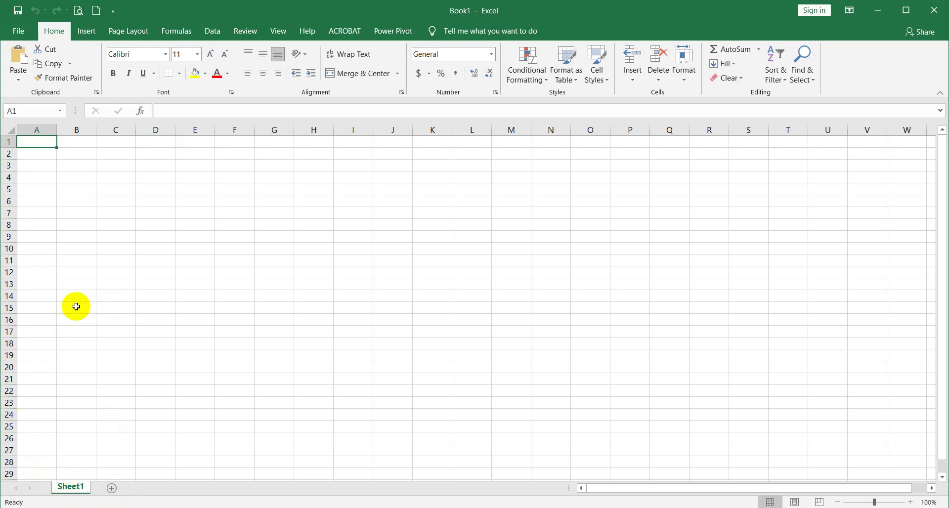
left_click(23, 14)
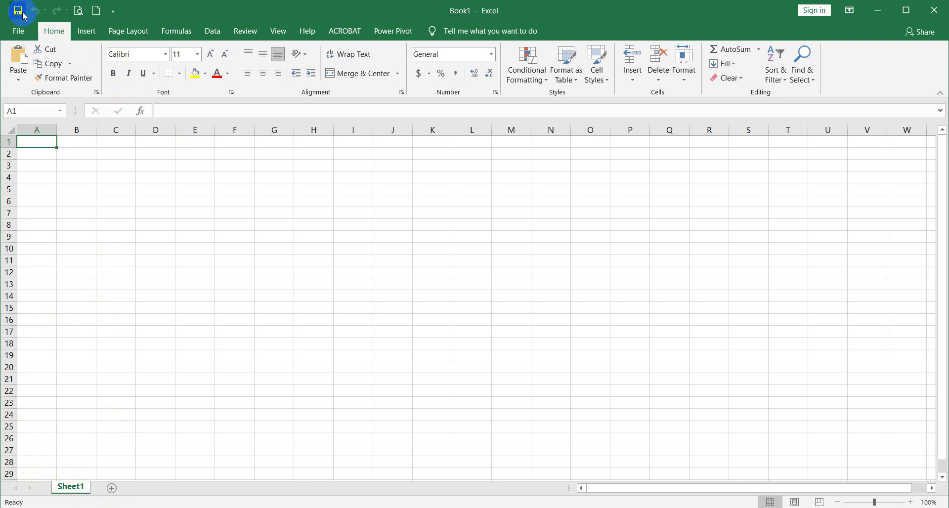
left_click(78, 13)
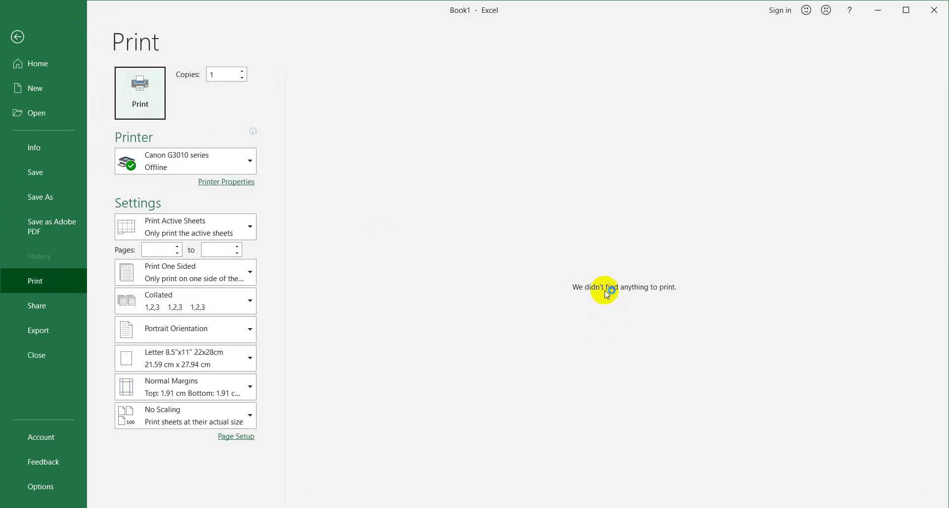
left_click(31, 36)
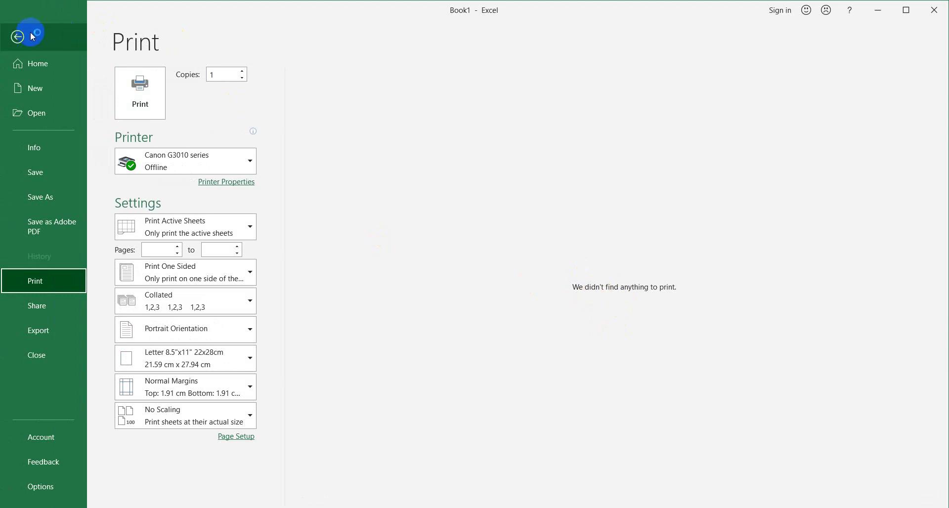
left_click(361, 234)
type("jhgjhg")
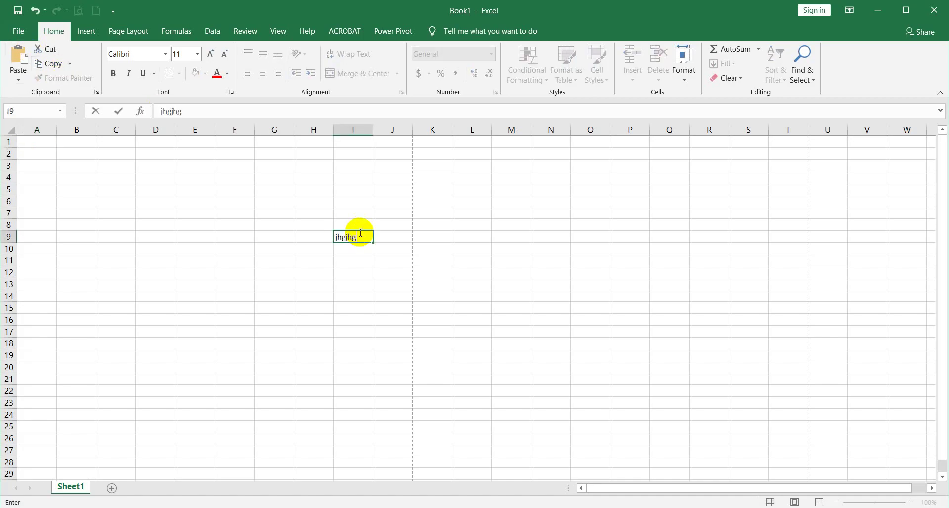
left_click(275, 228)
left_click(78, 10)
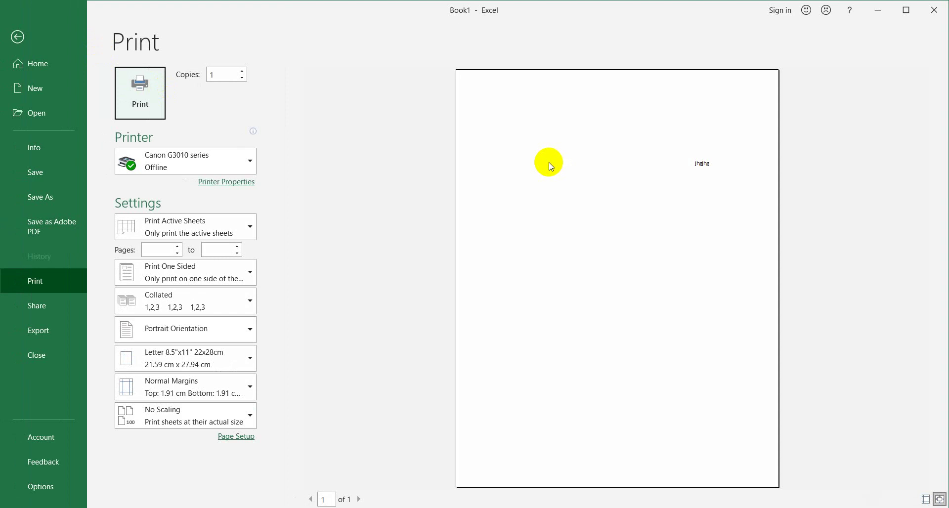
key("Escape")
left_click_drag(383, 225, 272, 298)
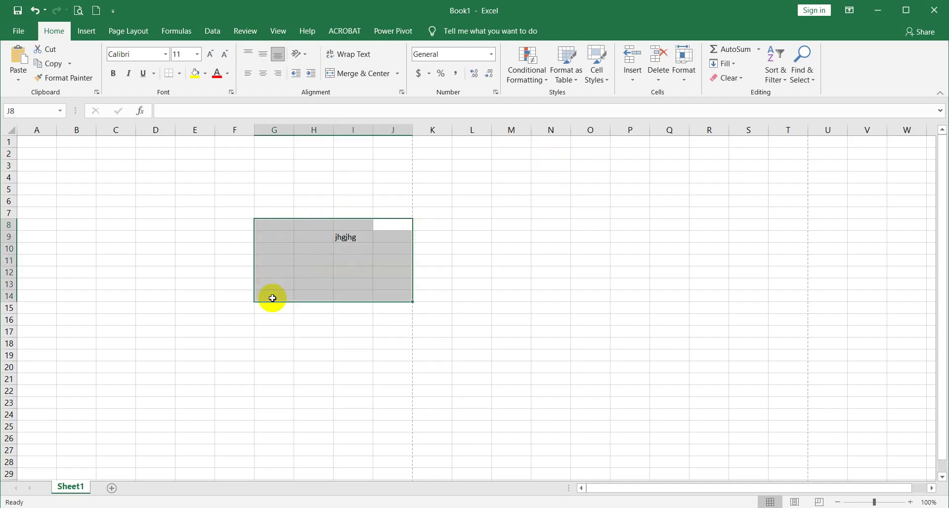
left_click(170, 191)
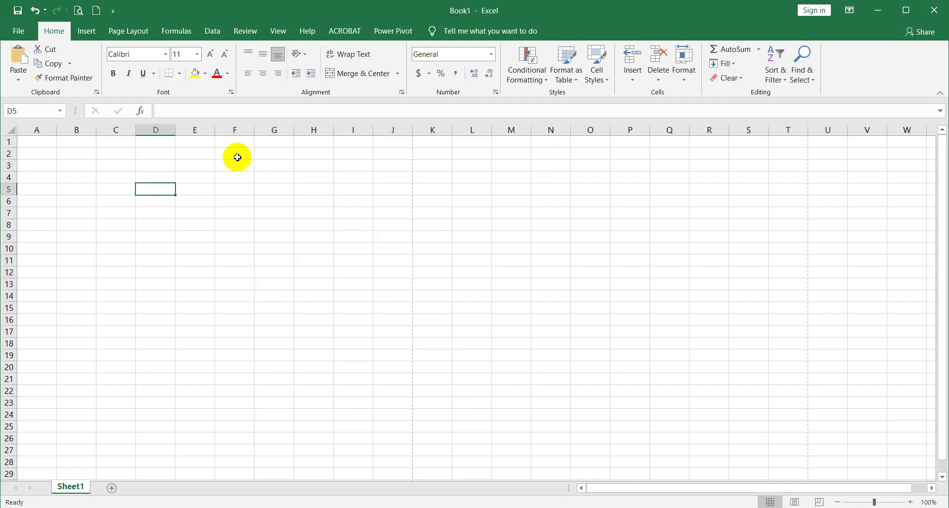
left_click(78, 9)
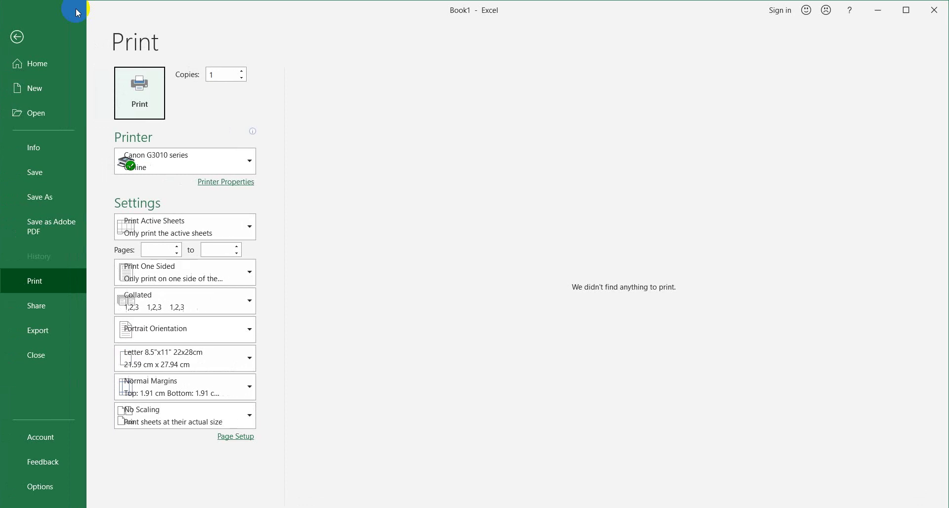
key("Escape")
left_click(158, 147)
type("jhgjhg")
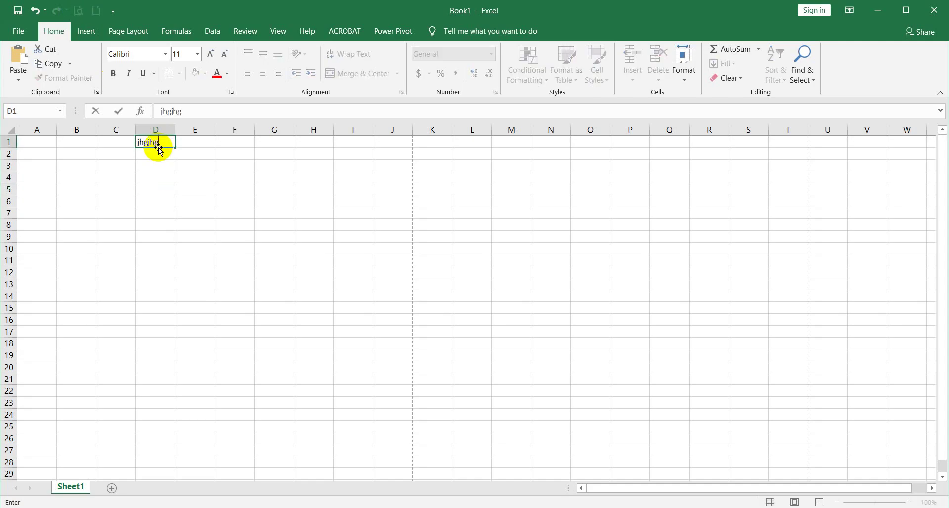
key("Return")
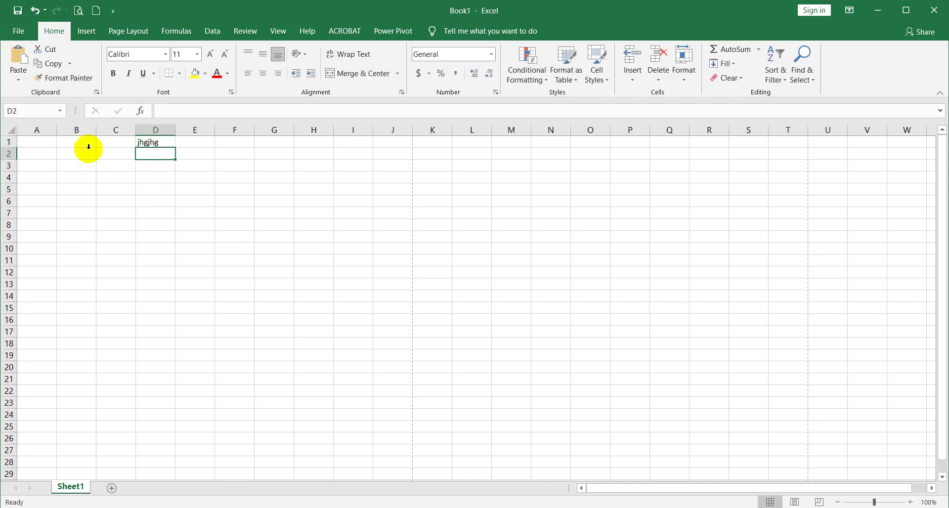
left_click(82, 13)
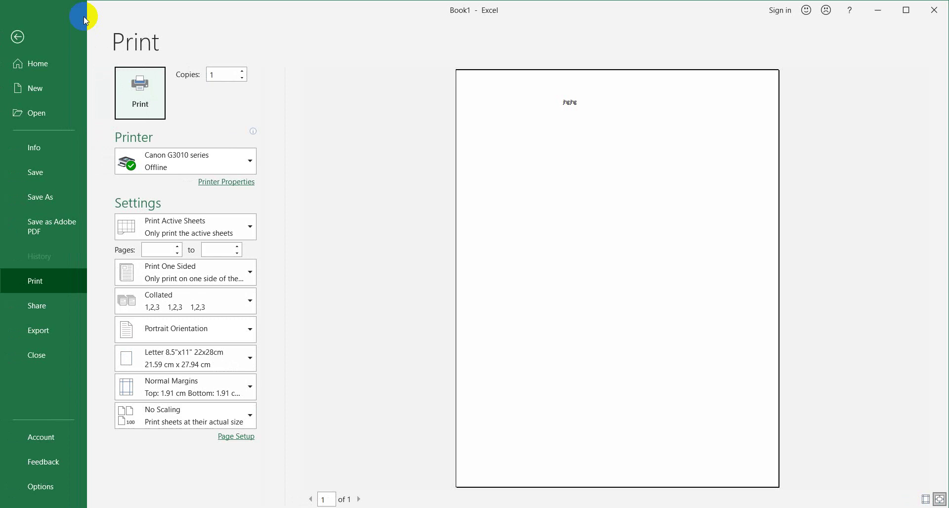
key("Escape")
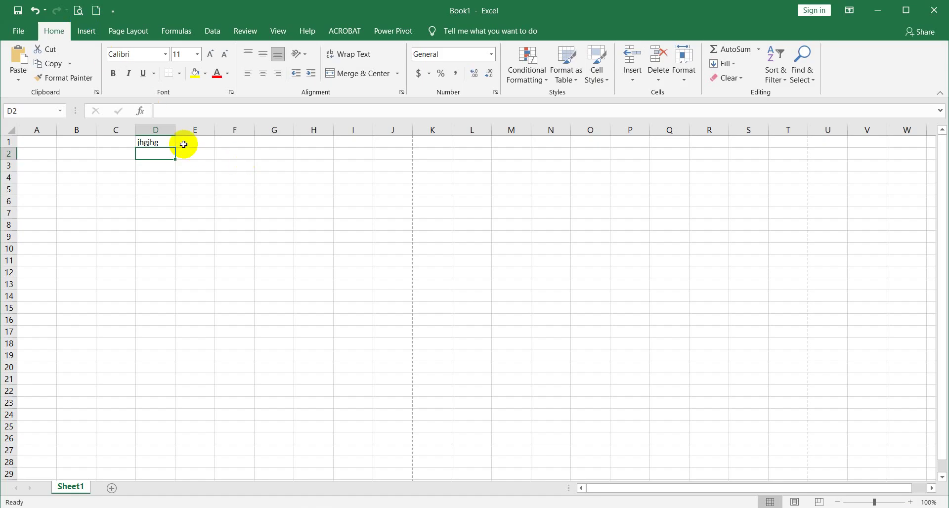
left_click(172, 142)
left_click(173, 250)
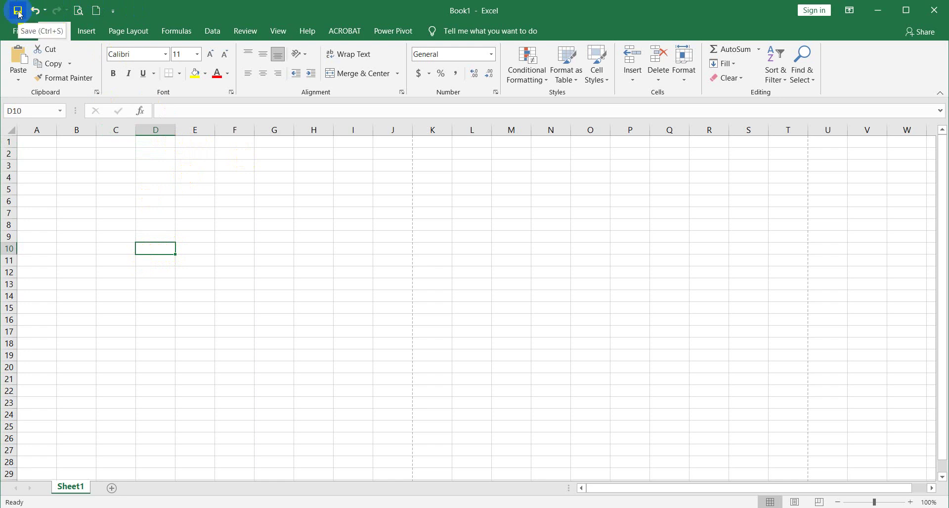
- Add Open to the Quick Access Toolbar, add then remove Sort Ascending, and glance at File
left_click(113, 12)
left_click(112, 60)
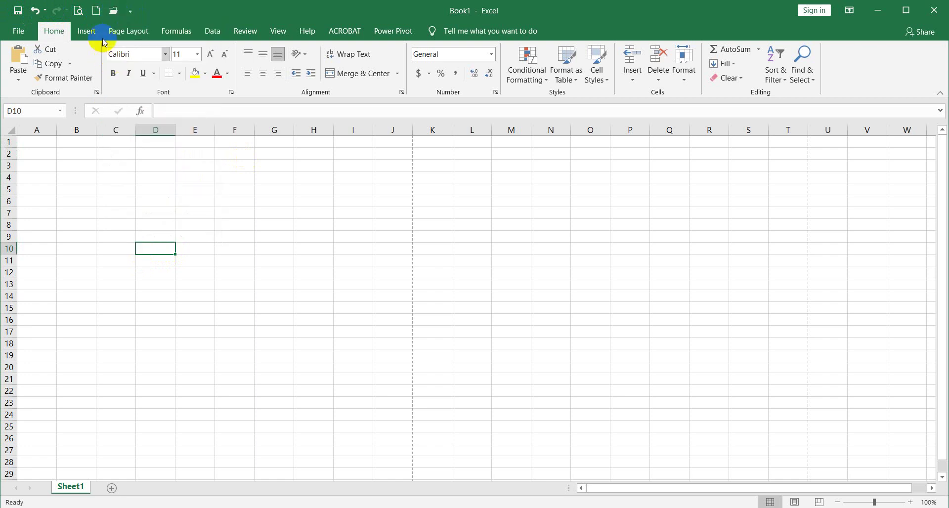
left_click(130, 11)
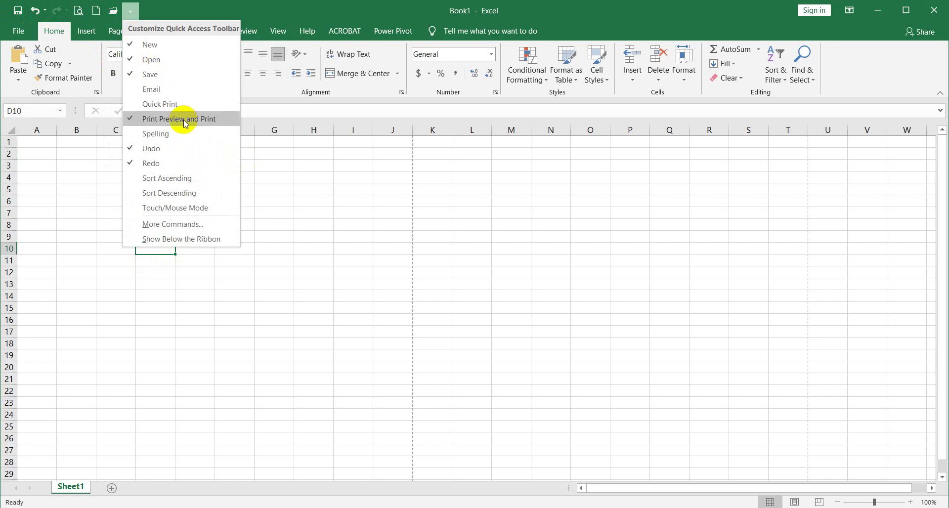
left_click(137, 183)
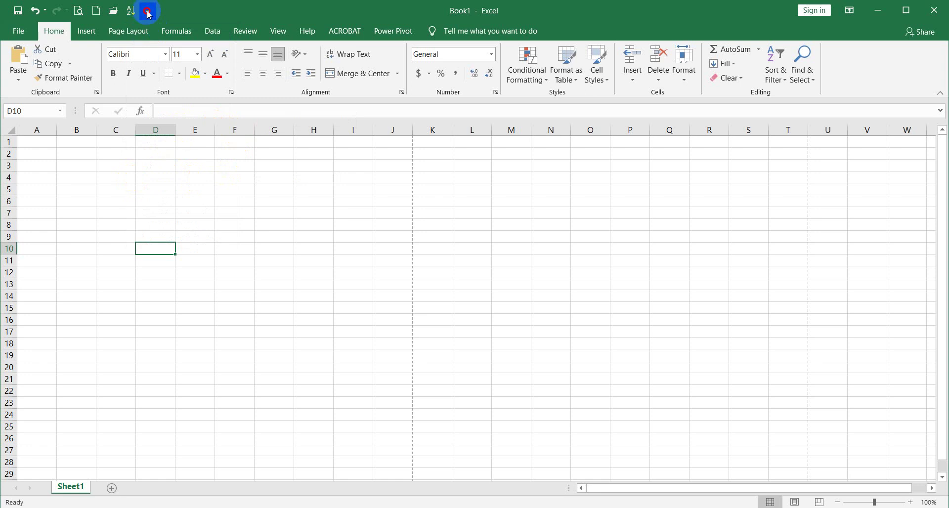
left_click(147, 10)
left_click(158, 183)
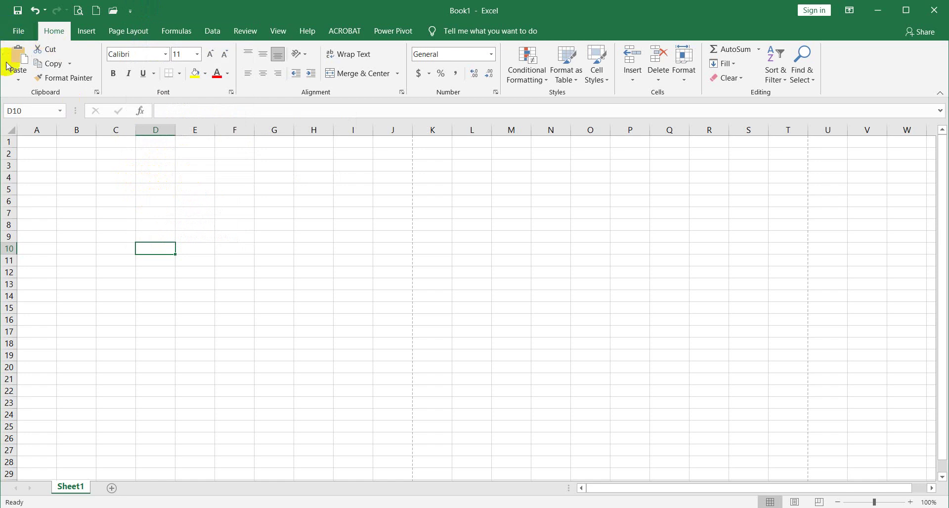
left_click(23, 33)
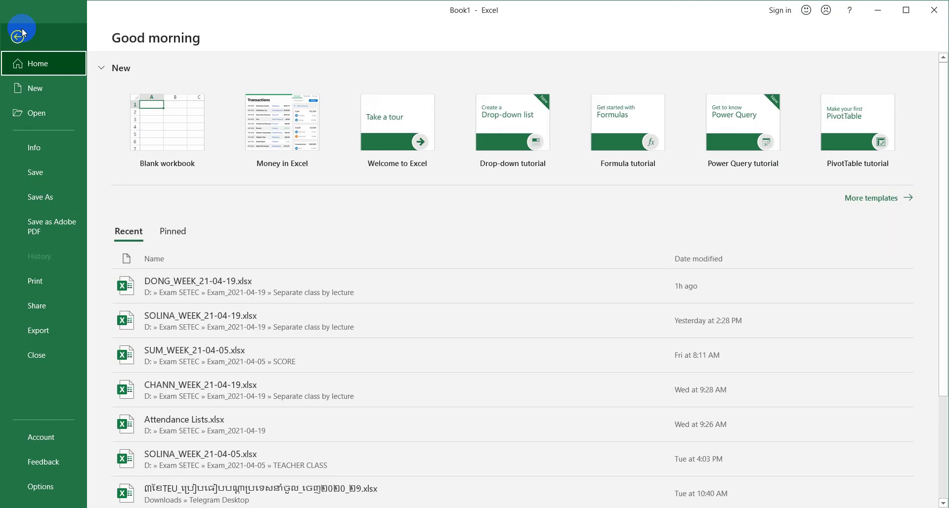
left_click(18, 34)
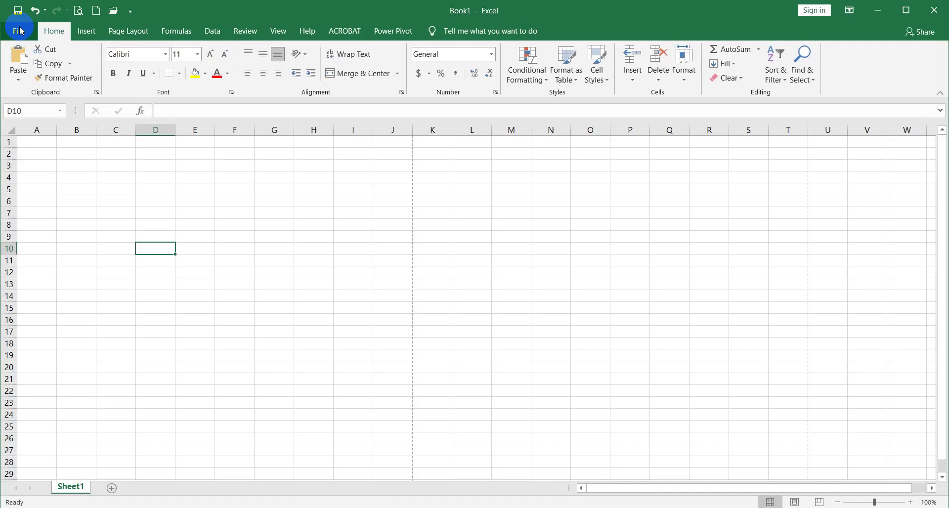
left_click(89, 179)
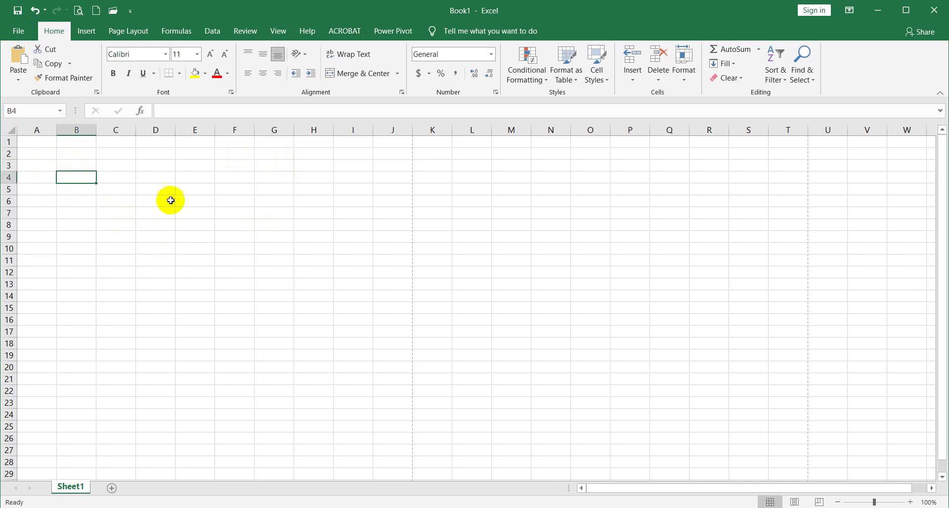
left_click(164, 177)
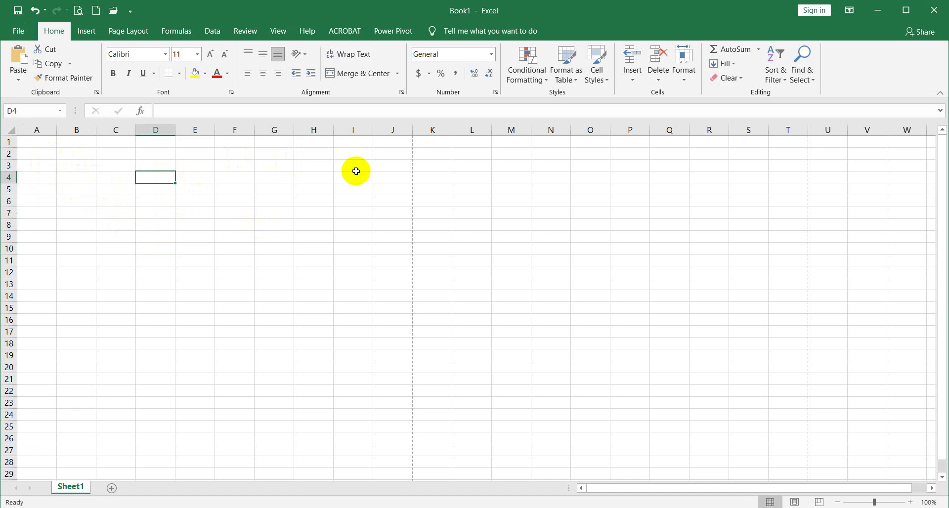
type("1")
key("Return")
type("2")
key("Return")
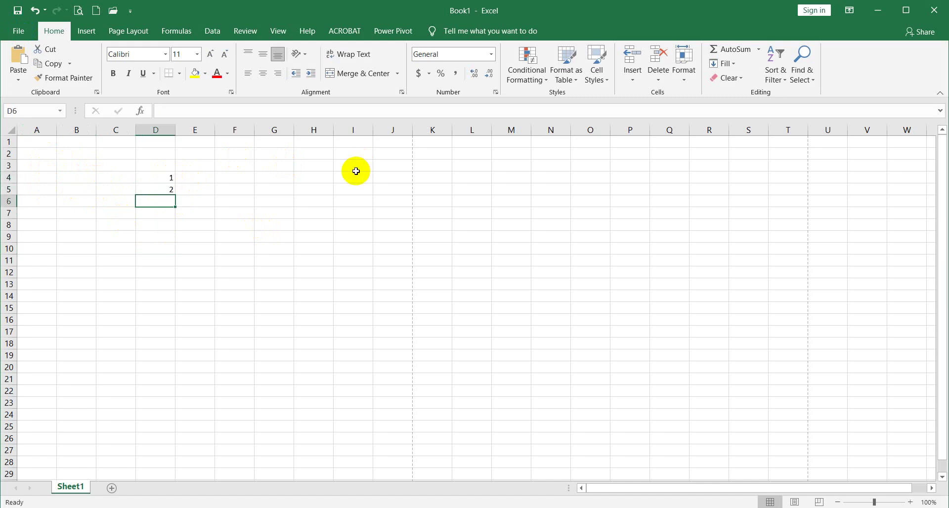
left_click_drag(163, 178, 163, 189)
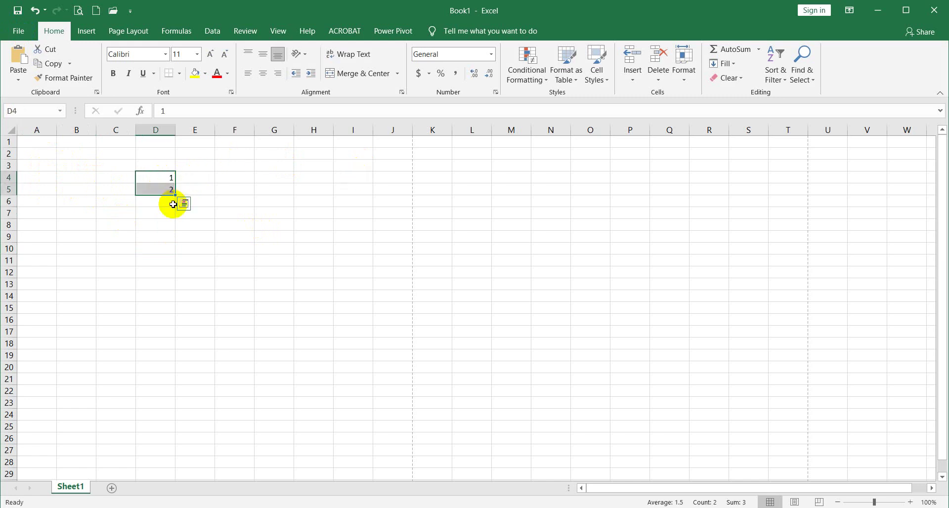
left_click_drag(177, 196, 177, 336)
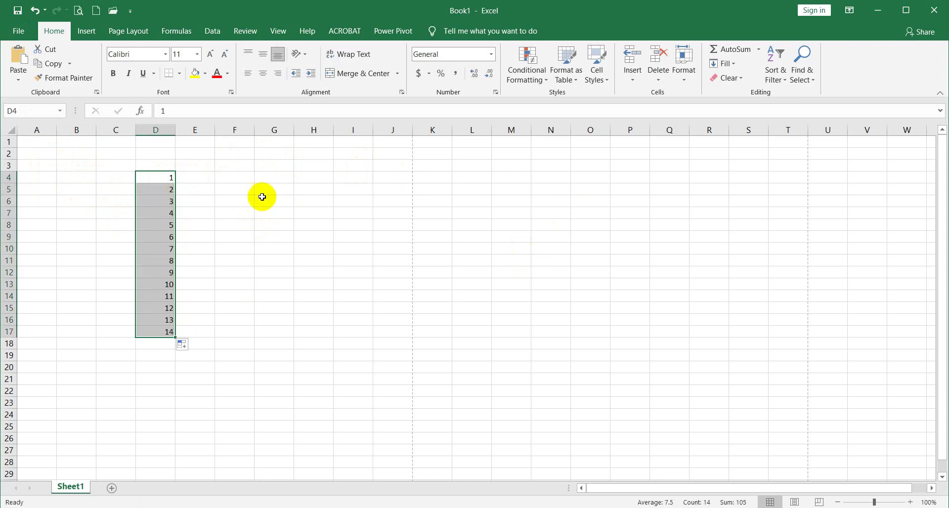
left_click_drag(225, 165, 136, 357)
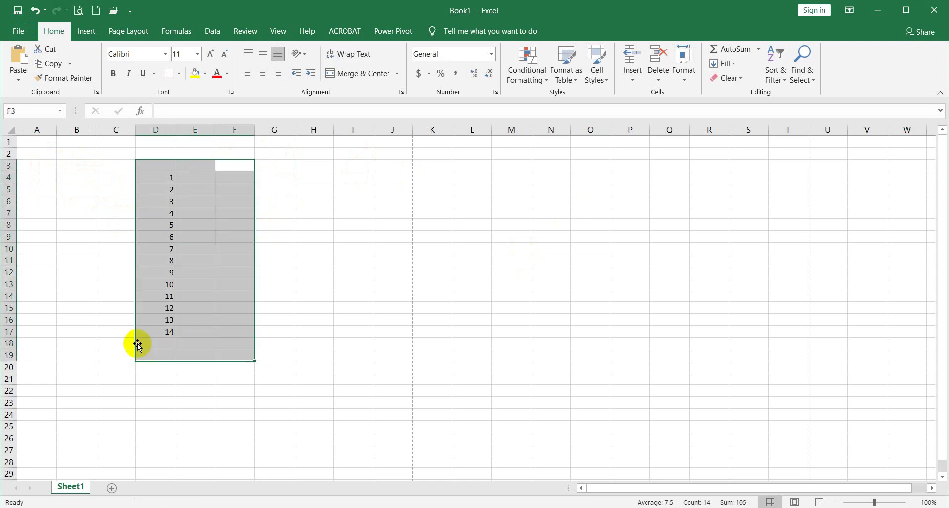
key("Delete")
left_click(355, 198)
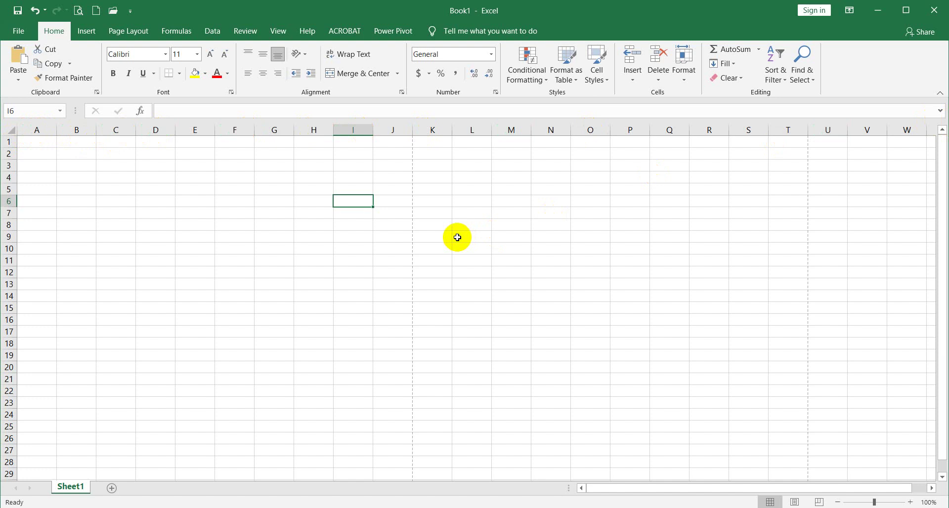
key("ctrl+Right")
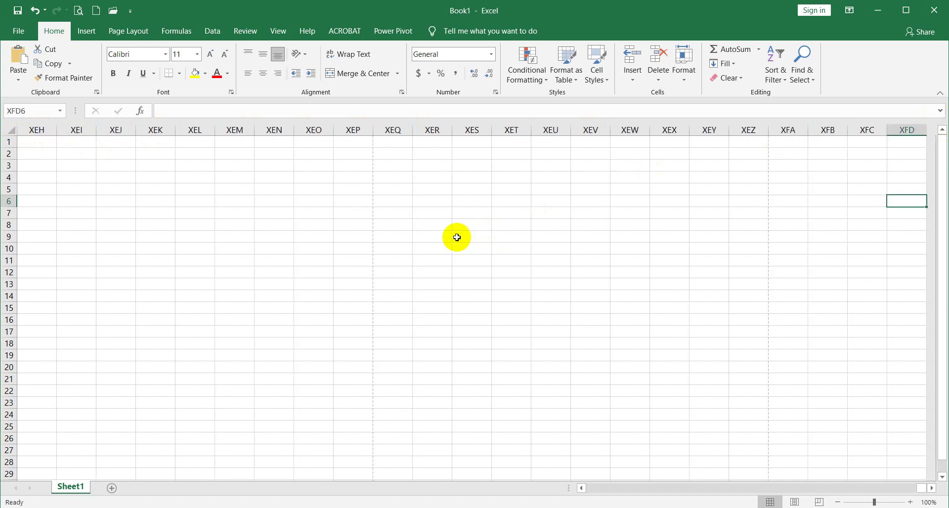
key("ctrl+Left")
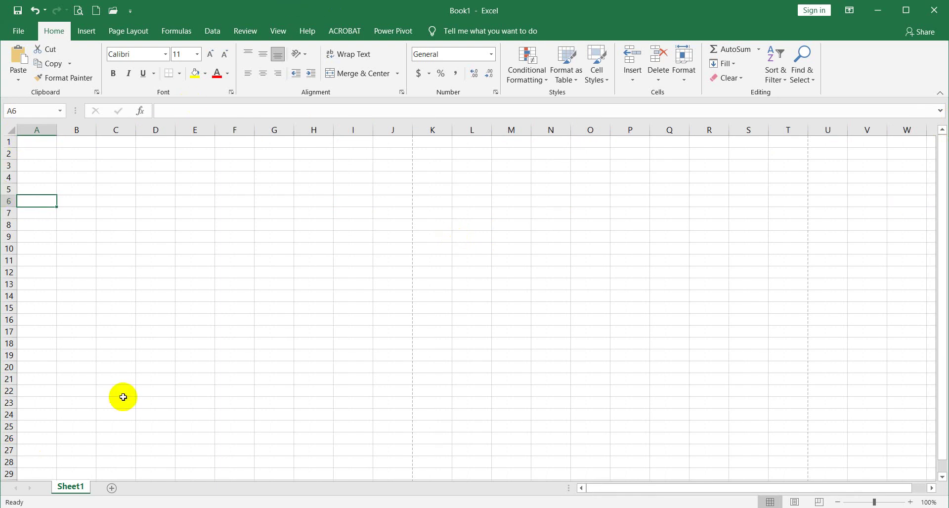
key("ctrl+Down")
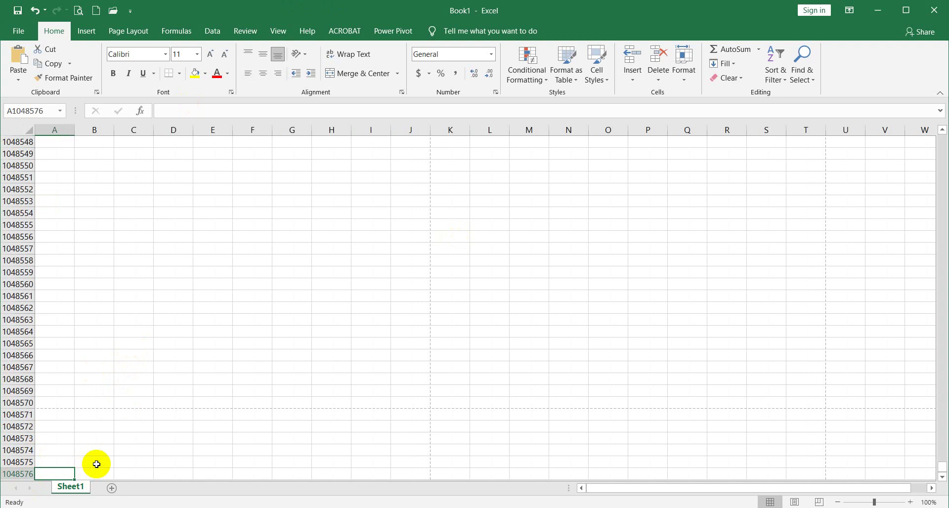
key("ctrl+Up")
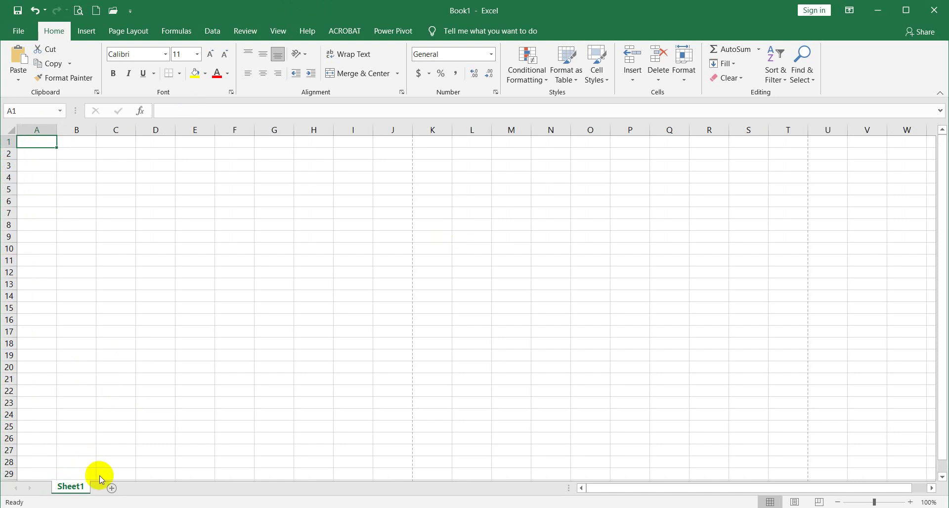
mouse_move(38, 141)
left_mouse_down()
mouse_move(355, 177)
mouse_move(405, 370)
left_mouse_up()
left_click(476, 307)
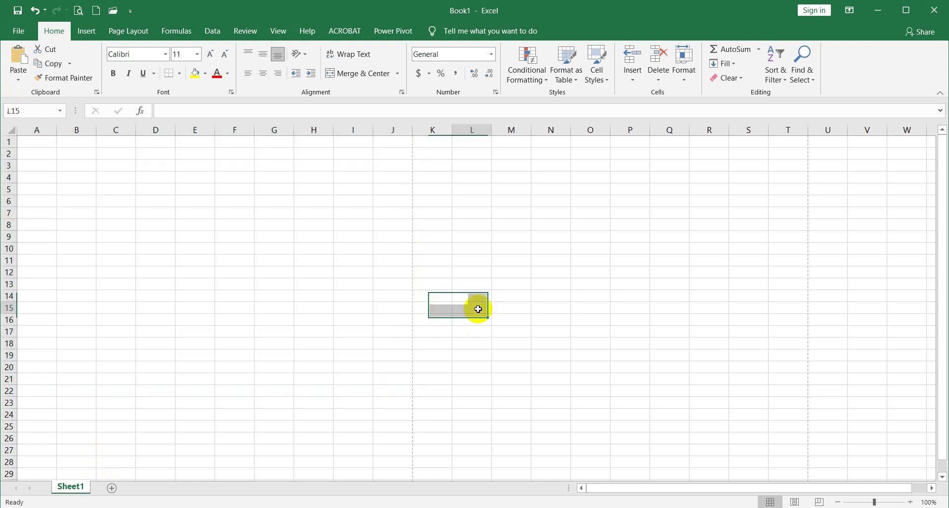
left_click(430, 256)
type("kjhkjh")
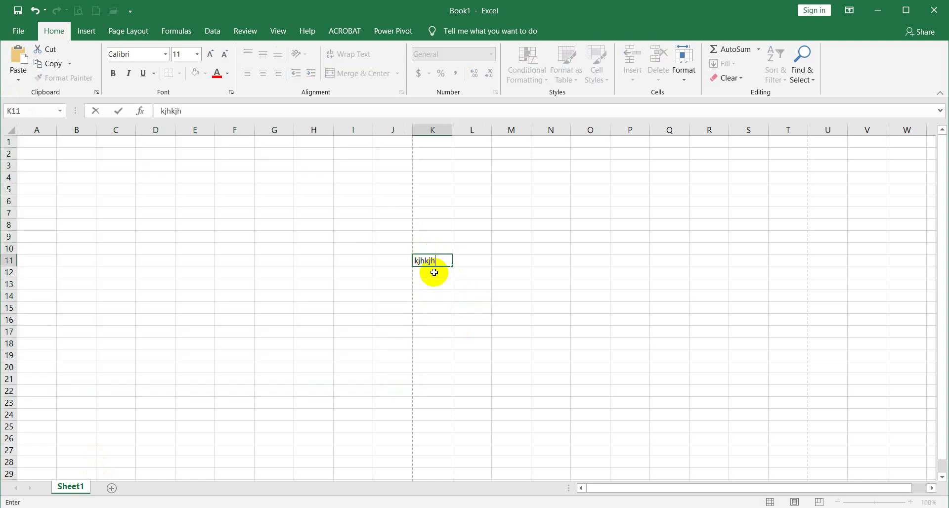
left_click(591, 294)
left_click(156, 212)
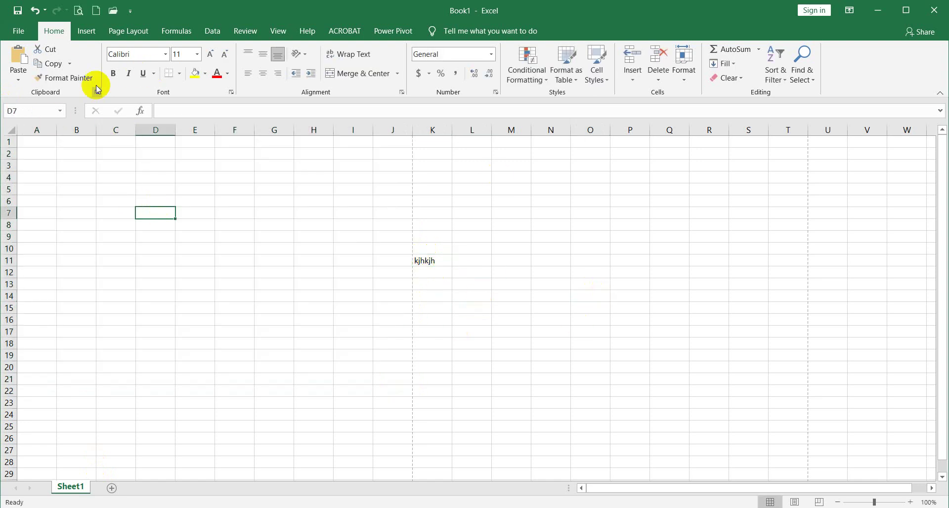
left_click(78, 10)
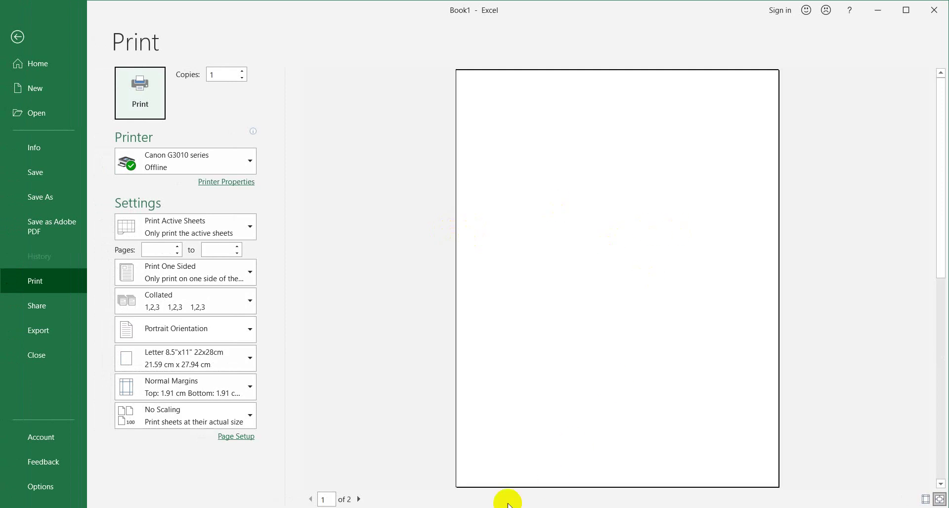
left_click(359, 499)
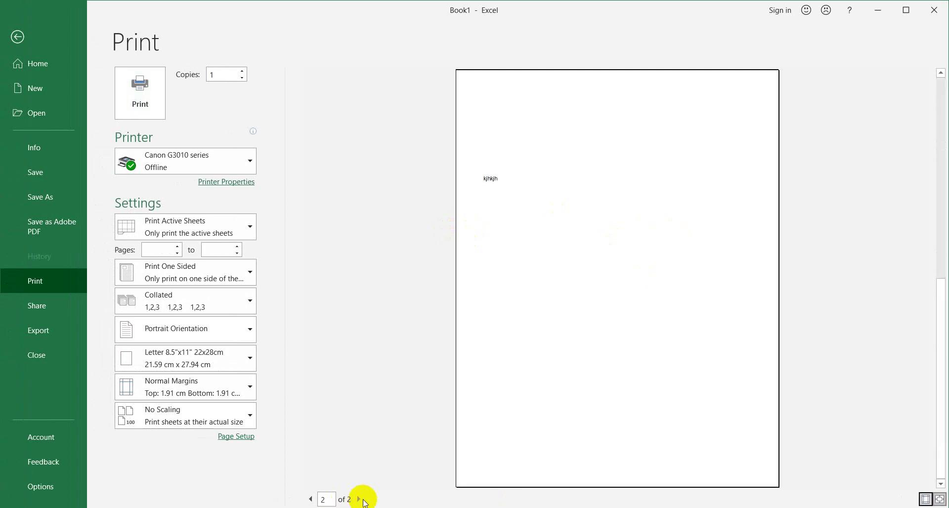
left_click(18, 37)
left_click_drag(421, 248, 422, 279)
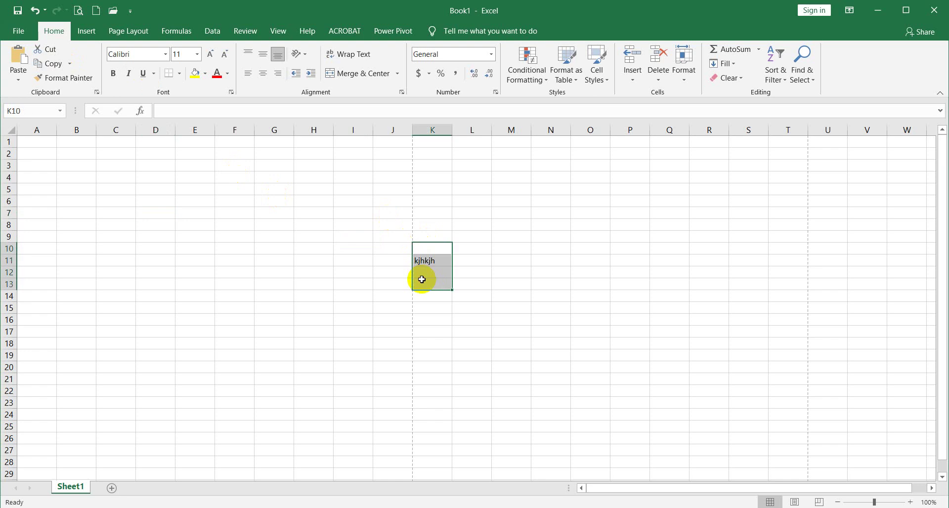
key("Delete")
left_click(107, 166)
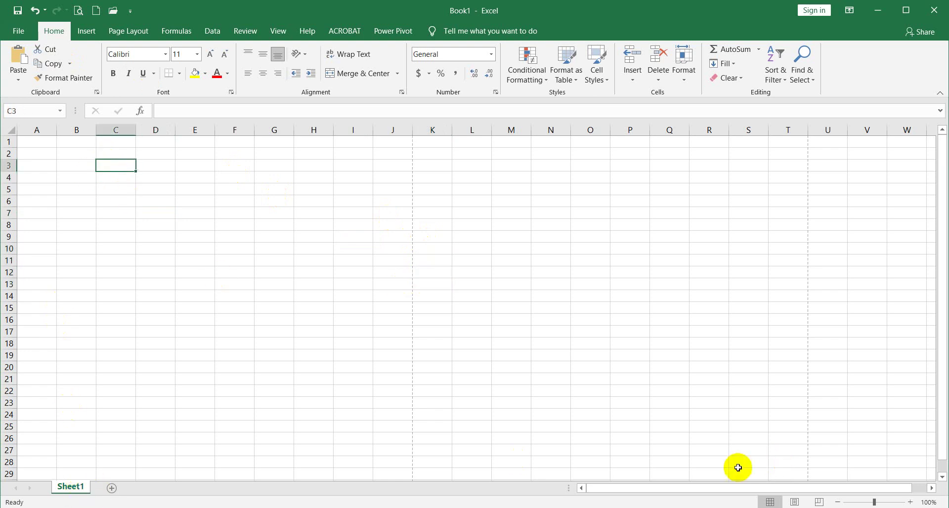
- Bring the sheet back into view and pick a starting cell for the numbers
left_click_drag(889, 488, 699, 501)
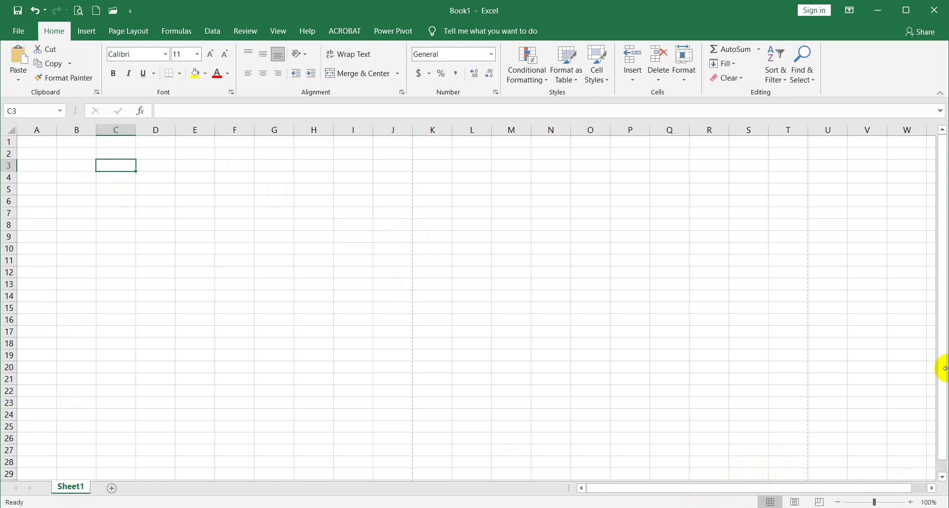
left_click_drag(945, 374, 932, 187)
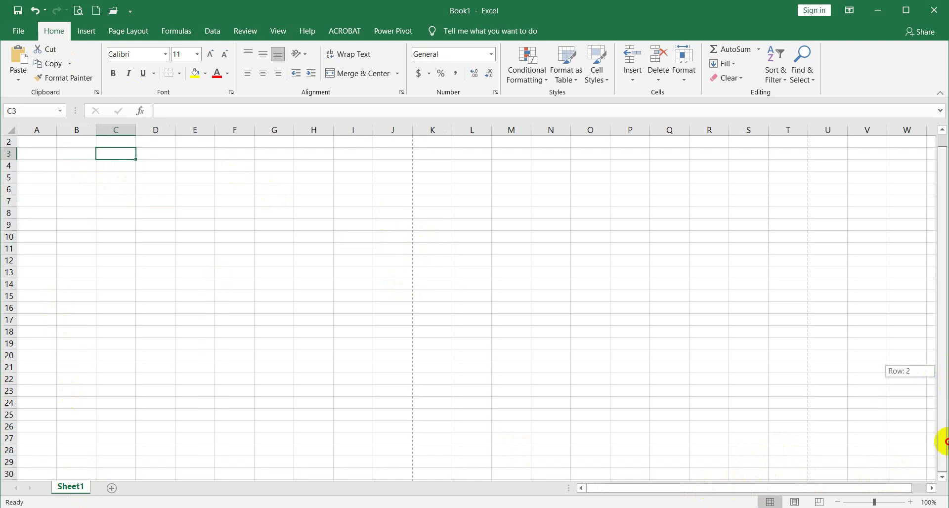
left_click(205, 111)
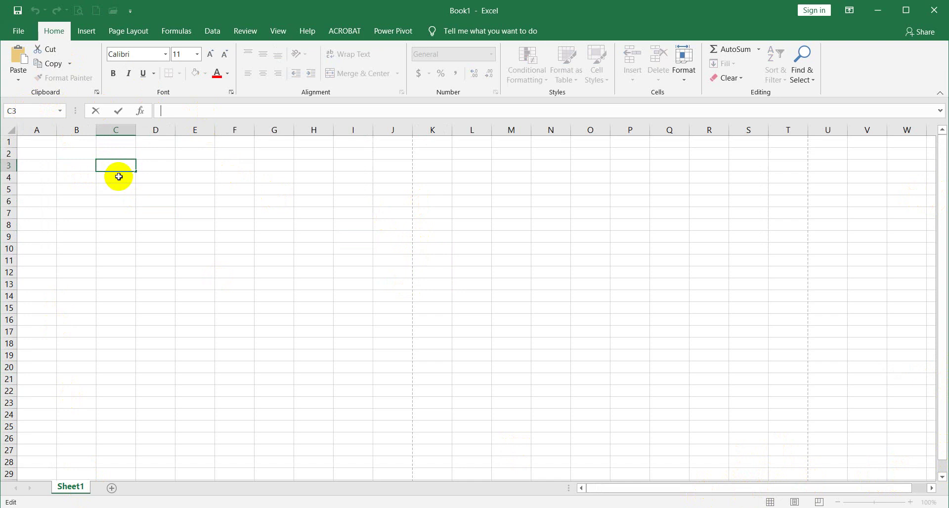
left_click(142, 212)
left_click(104, 178)
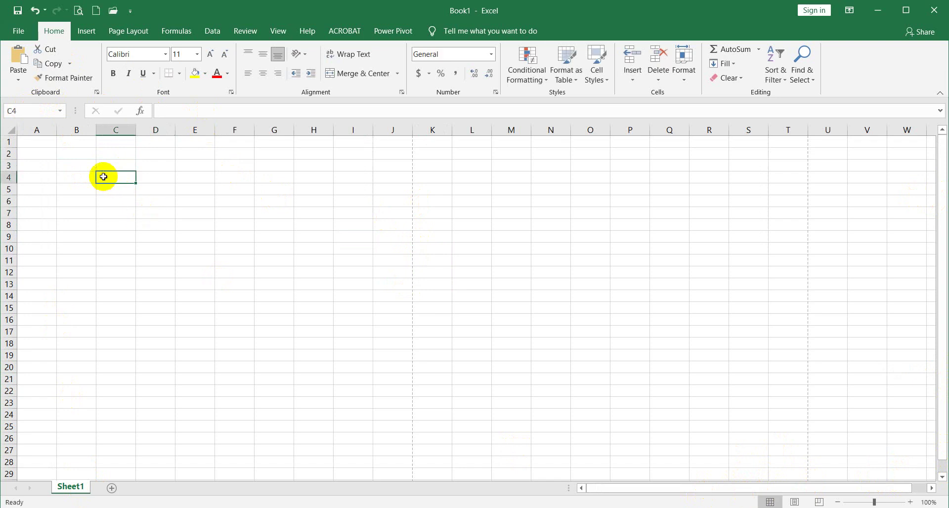
left_click(142, 173)
left_click(91, 164)
left_click(132, 178)
- Enter 3 in C3 and 18 in D3, then check both values
left_click(118, 163)
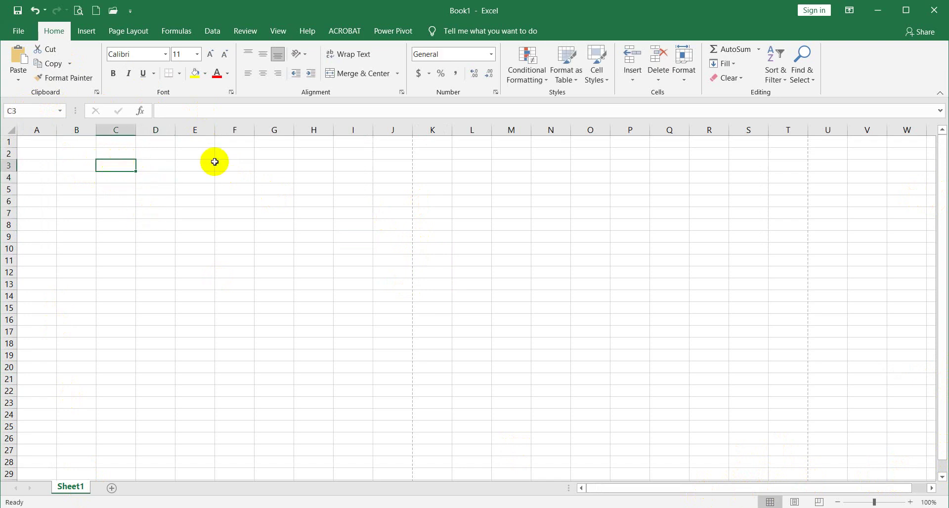
type("3")
left_click(161, 165)
type("18")
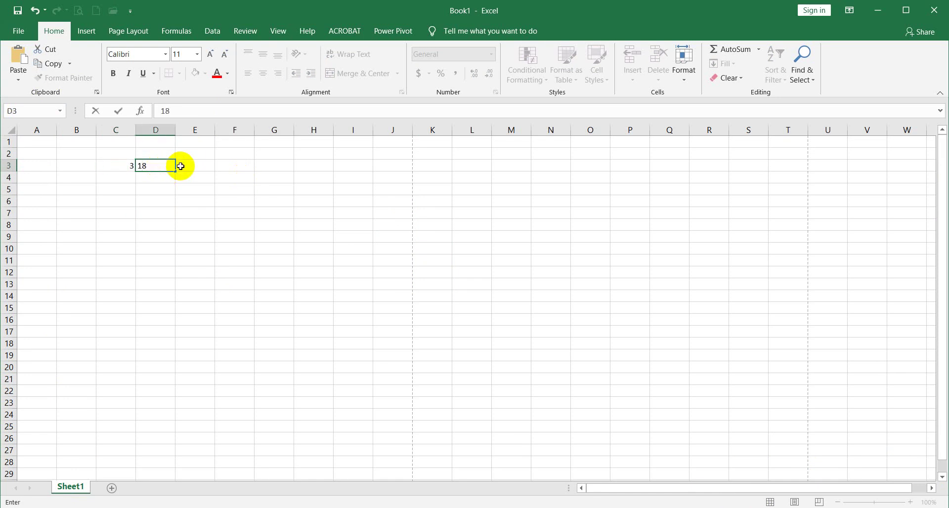
left_click(182, 166)
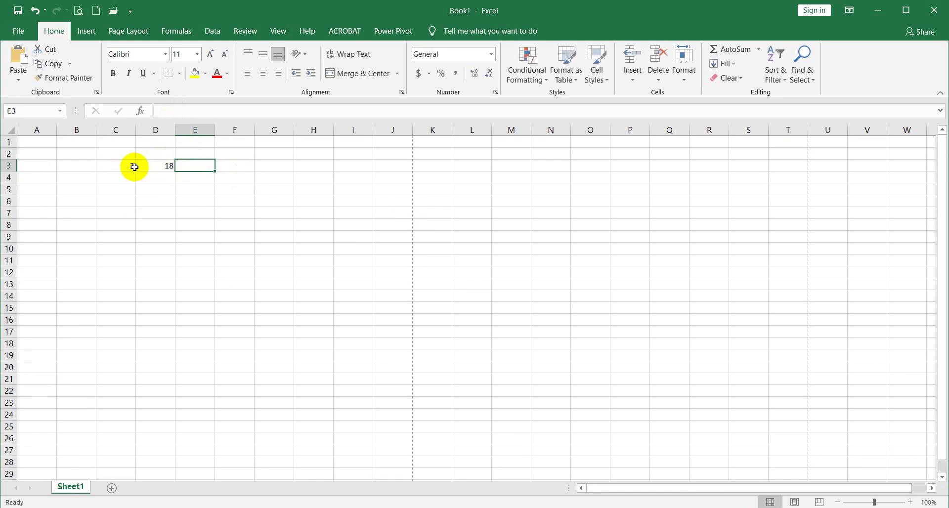
left_click(124, 165)
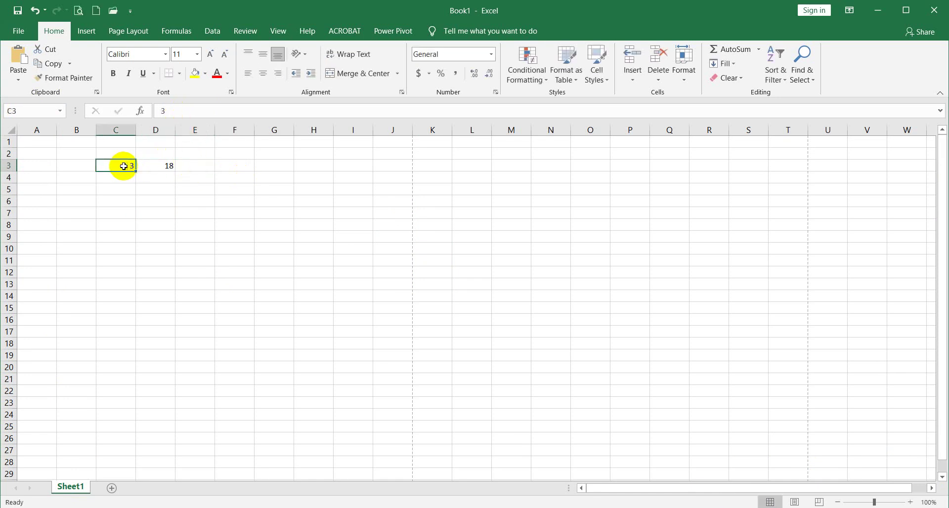
left_click(162, 167)
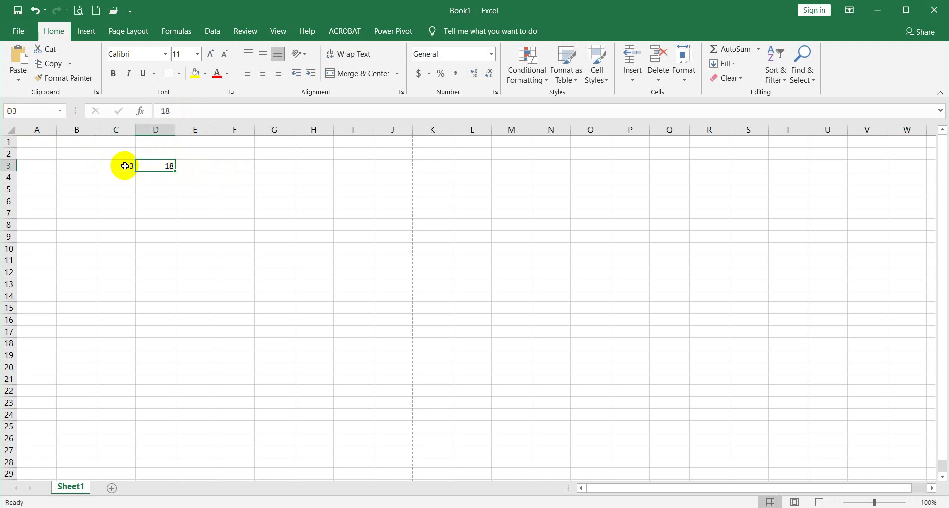
left_click(206, 161)
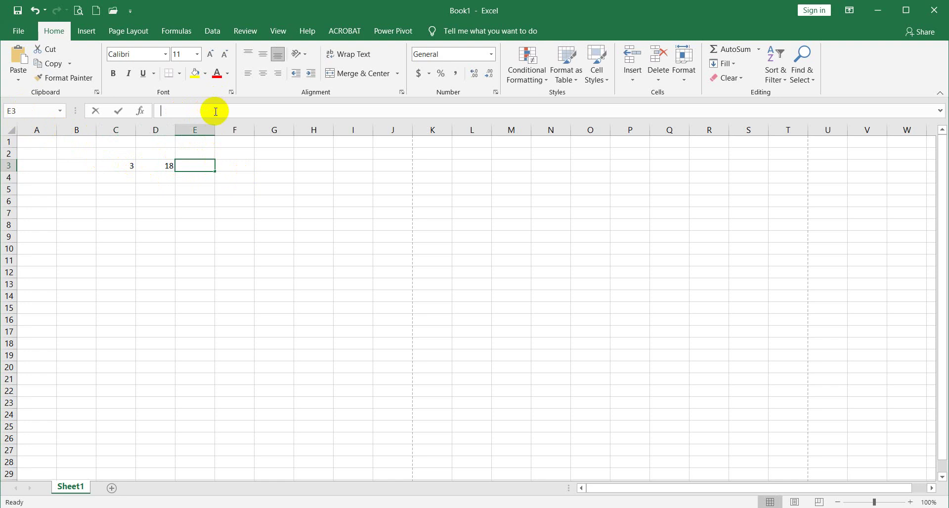
- Enter the formula =C3+D3 in E3 so it totals 21
left_click(215, 111)
type("=c")
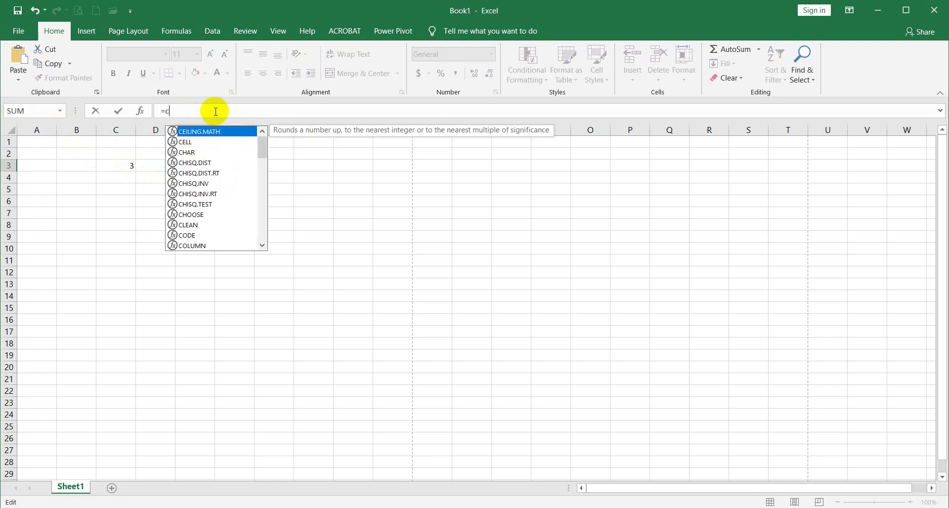
type("3")
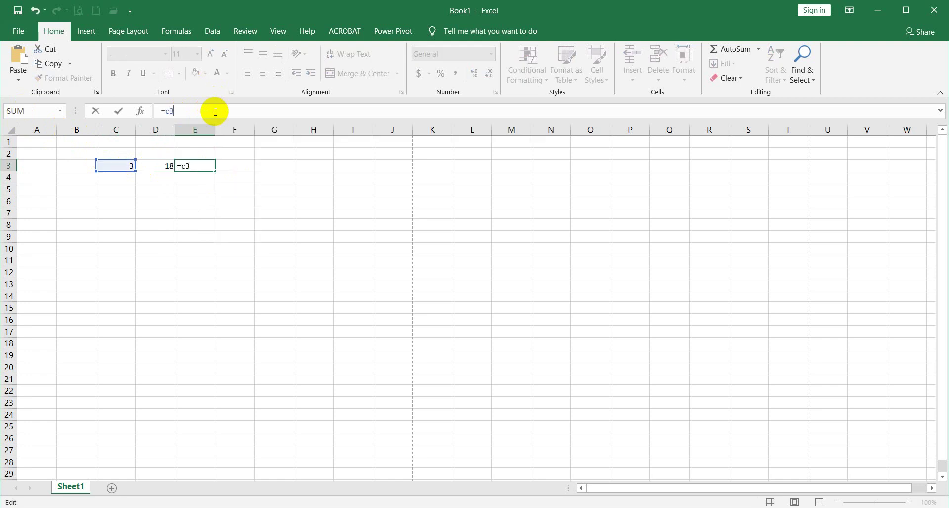
type("+d3")
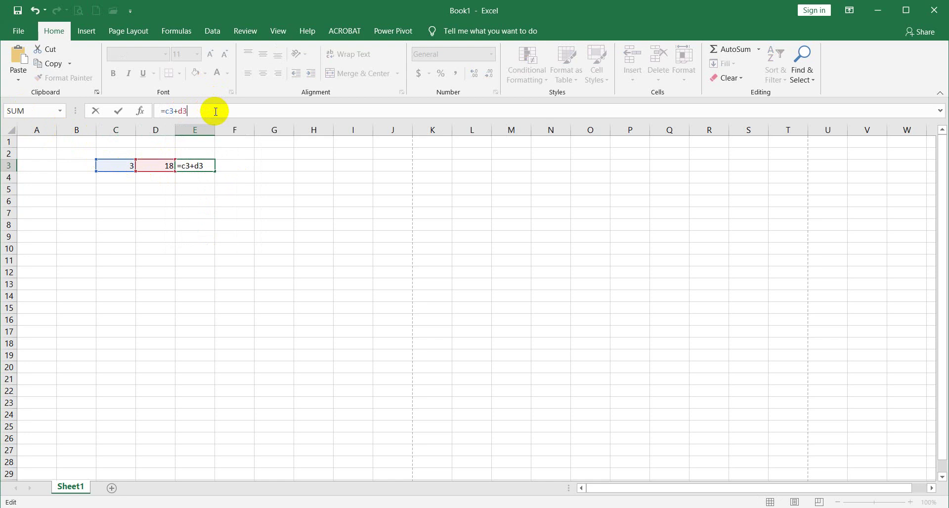
key("Return")
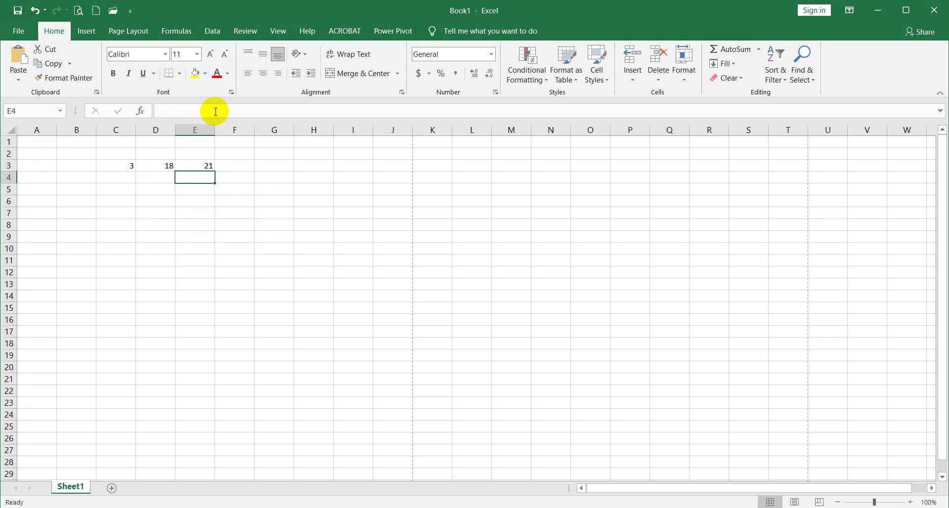
left_click(200, 166)
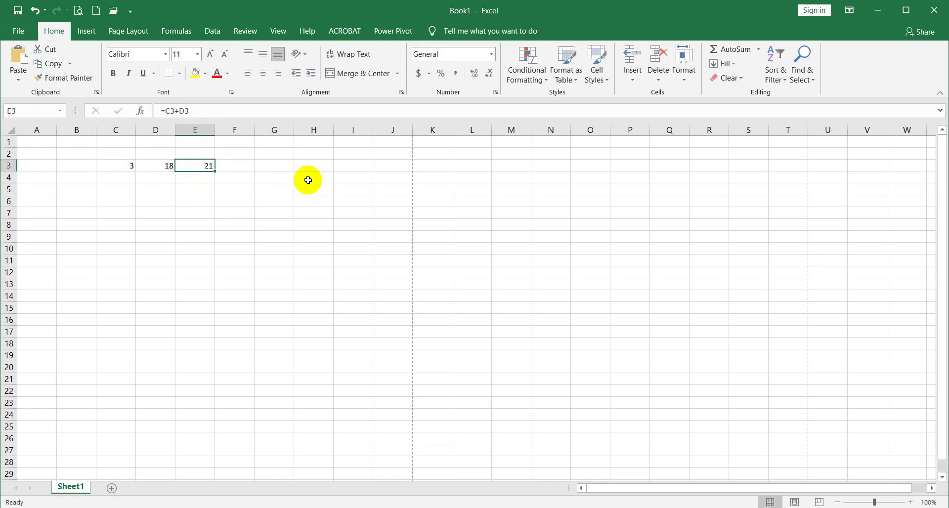
- Change C3 to 45 and D3 to 5 so E3 recalculates
left_click(128, 168)
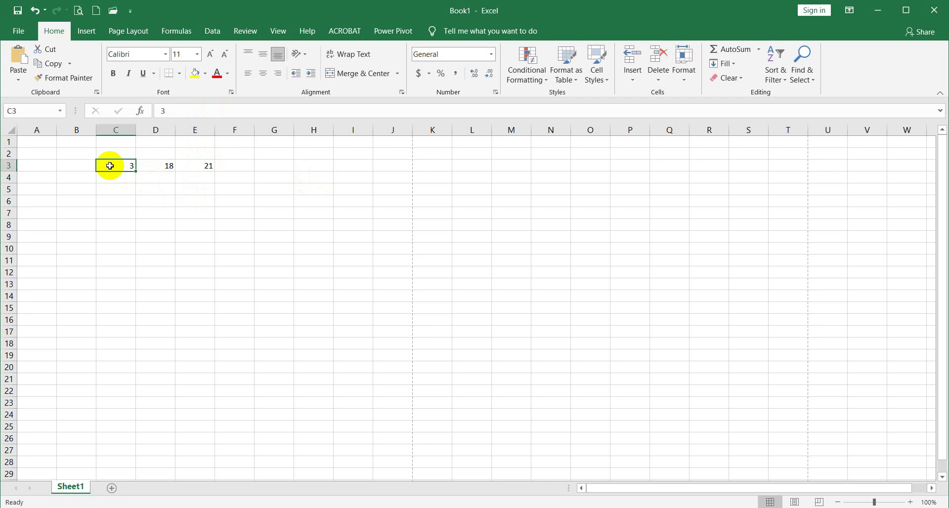
type("45")
key("Return")
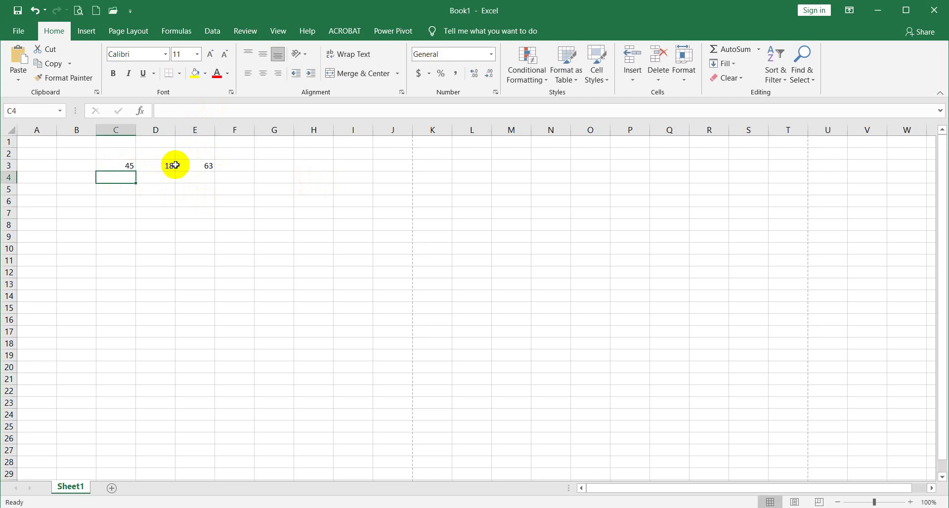
left_click(172, 165)
type("5")
key("Return")
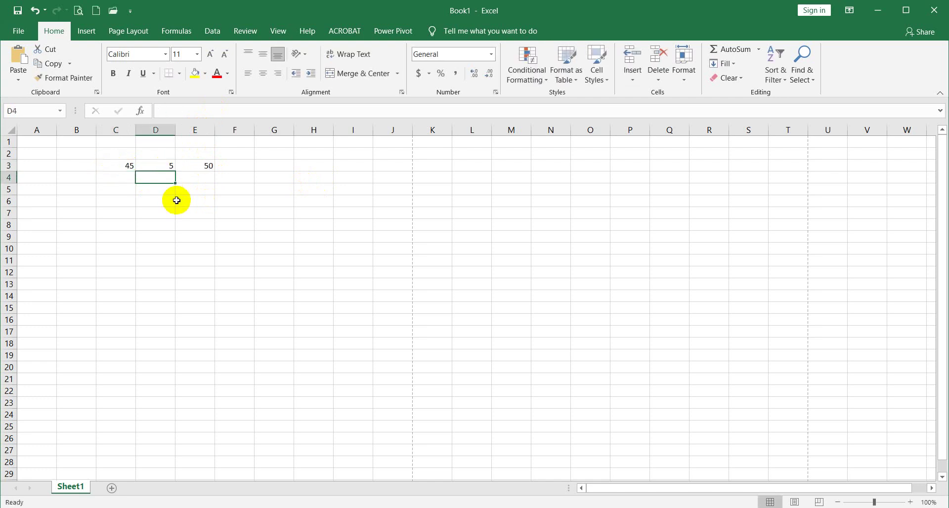
- Try 0 and then 88 in D3 so E3 totals 133
left_click_drag(133, 165, 148, 165)
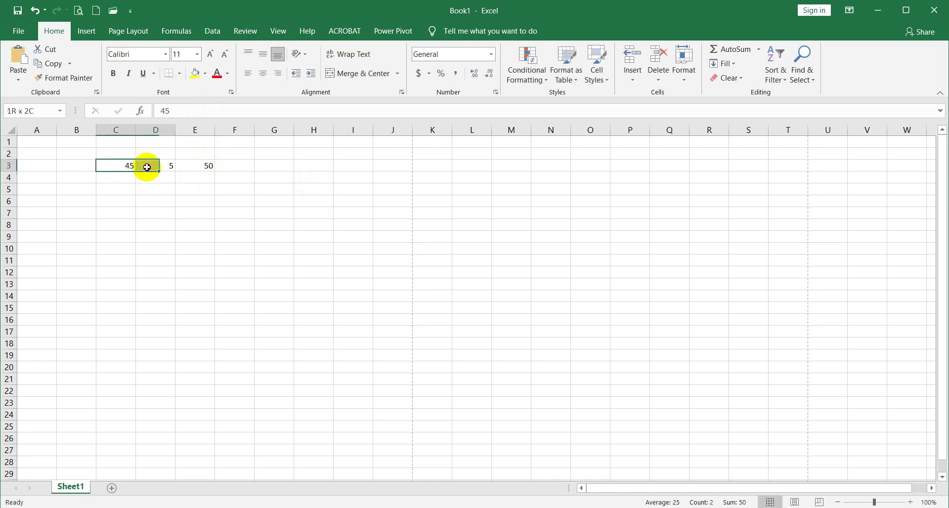
left_click(152, 166)
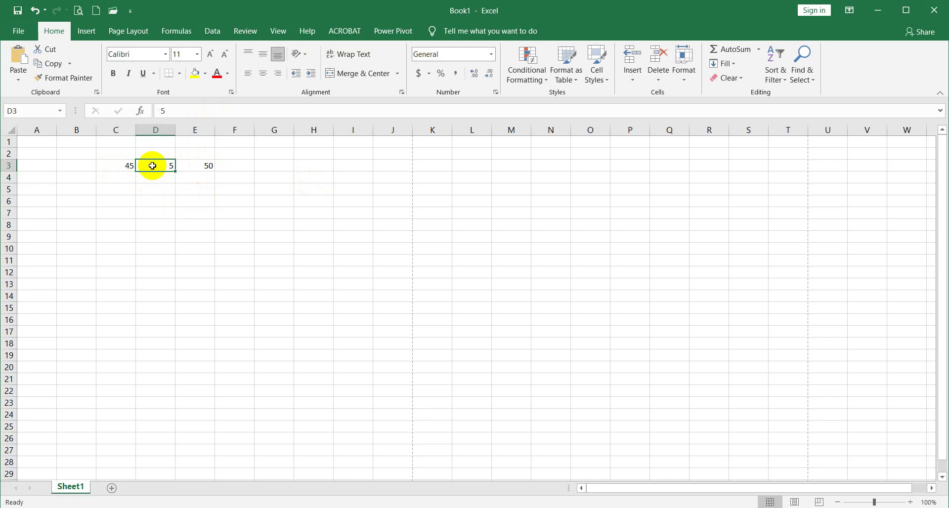
type("0")
key("Return")
left_click(153, 164)
left_click(127, 165)
left_click(153, 164)
type("88")
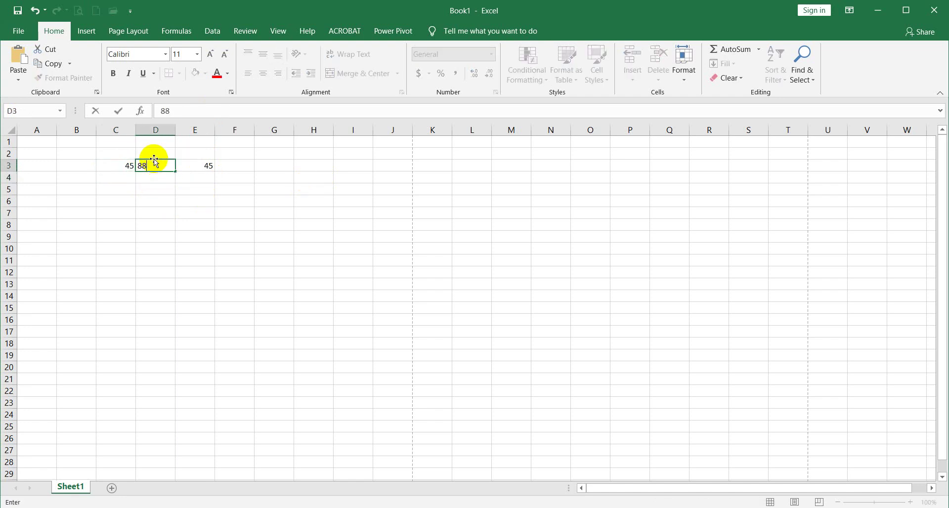
key("Return")
- Clear all numbers from C3:G3
left_click(153, 154)
left_click_drag(98, 164, 271, 165)
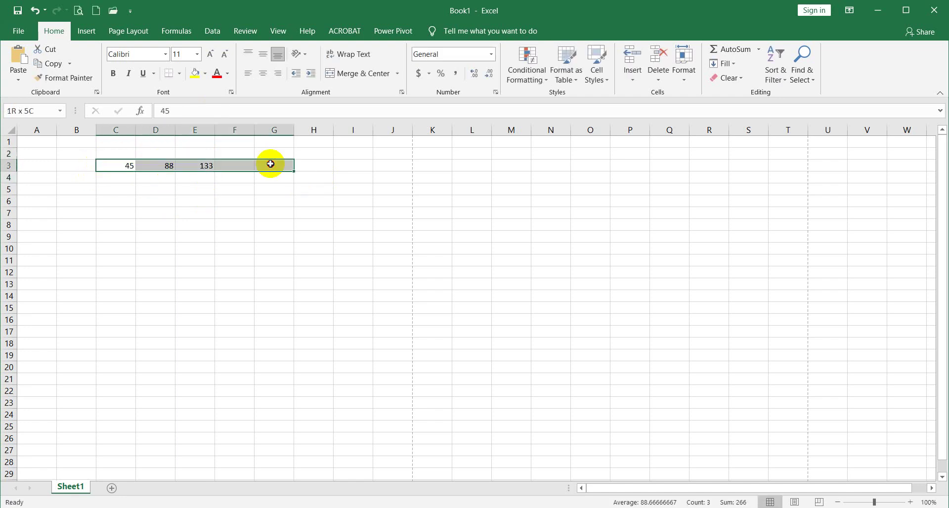
key("Delete")
left_click(263, 252)
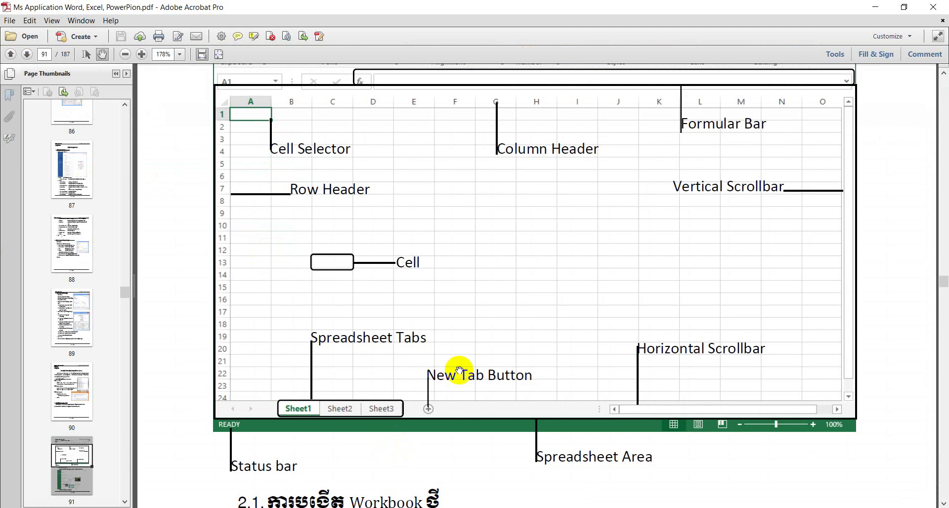
- Scroll from page 91 to page 92's cell-editing steps and navigation Shortcut Keys table
scroll(431, 373, "down", 5)
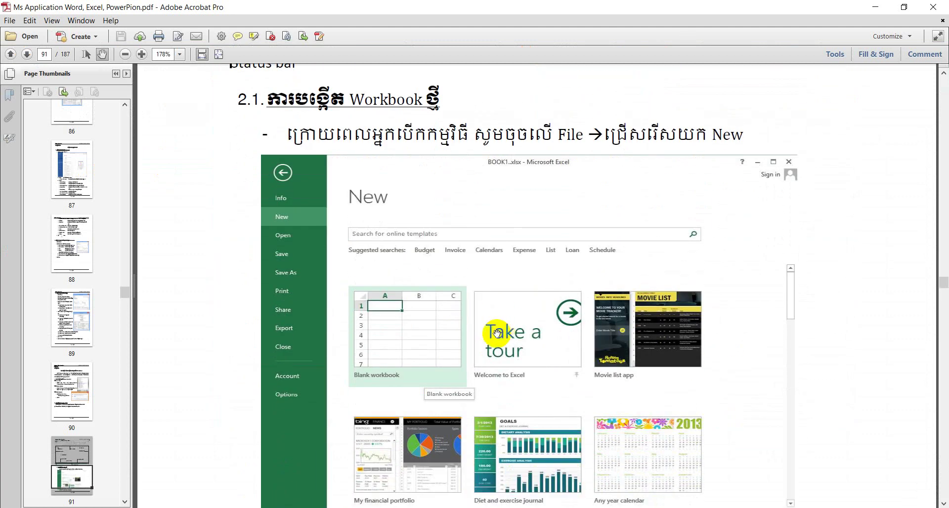
scroll(417, 243, "down", 5)
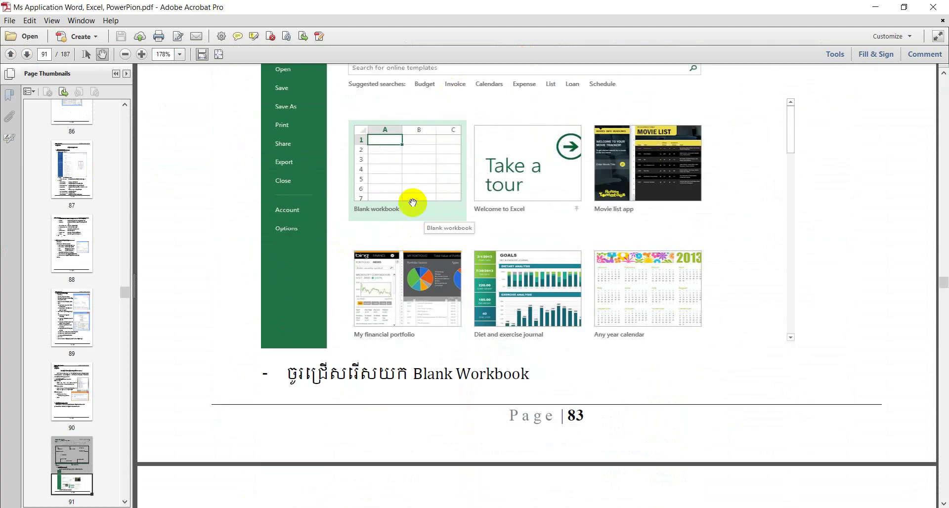
scroll(464, 316, "down", 4)
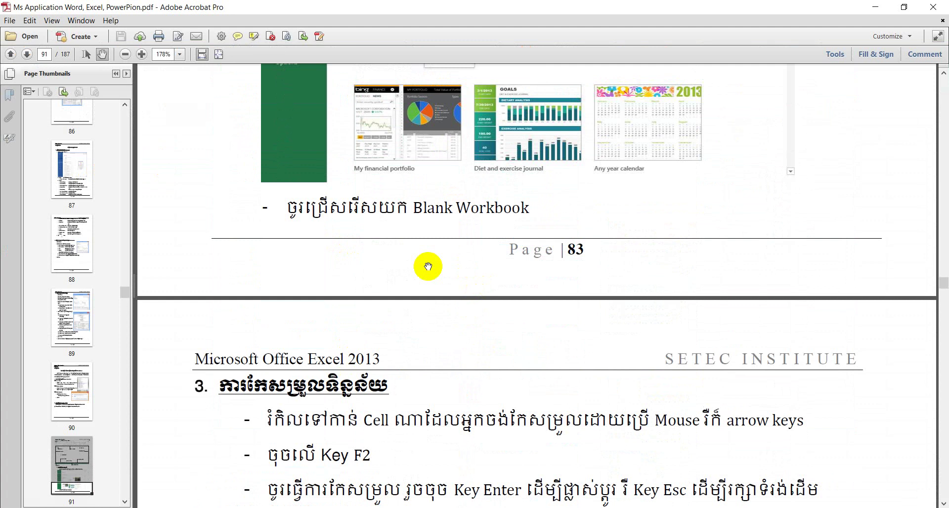
scroll(428, 266, "down", 2)
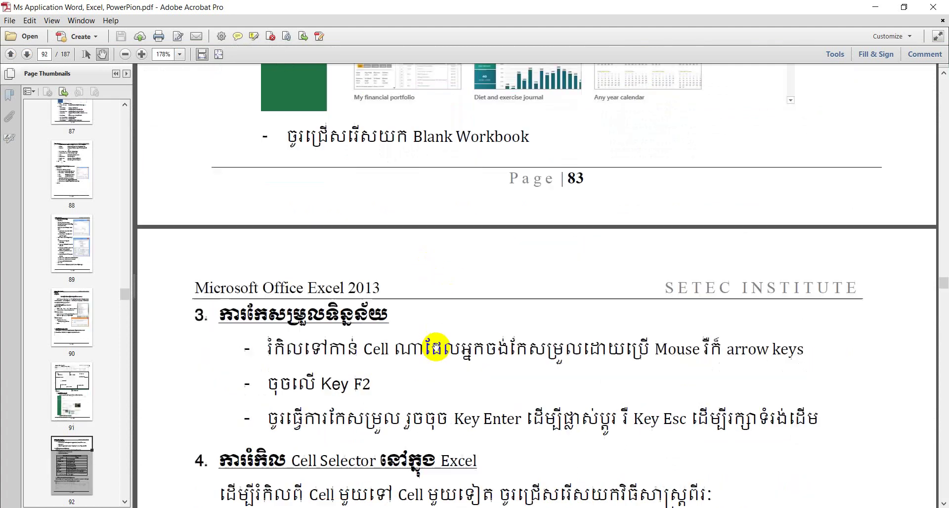
scroll(425, 341, "down", 2)
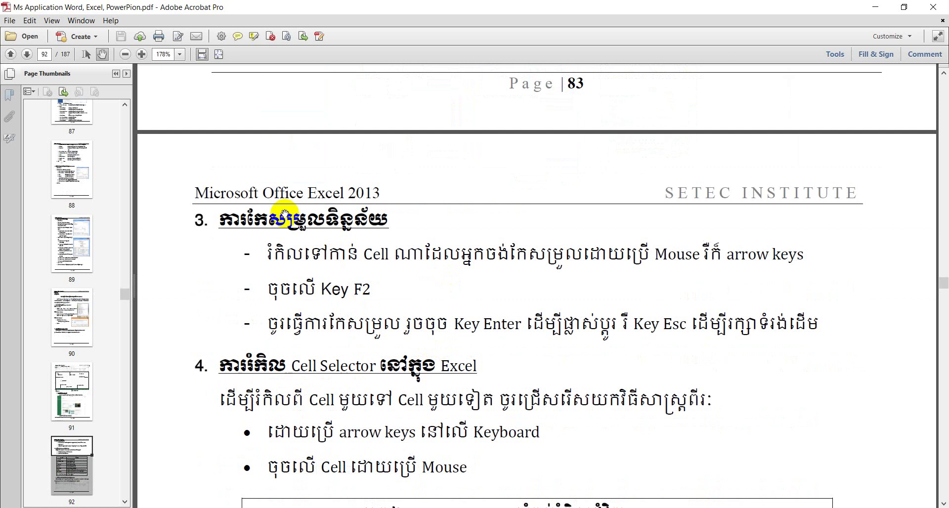
scroll(371, 381, "down", 1)
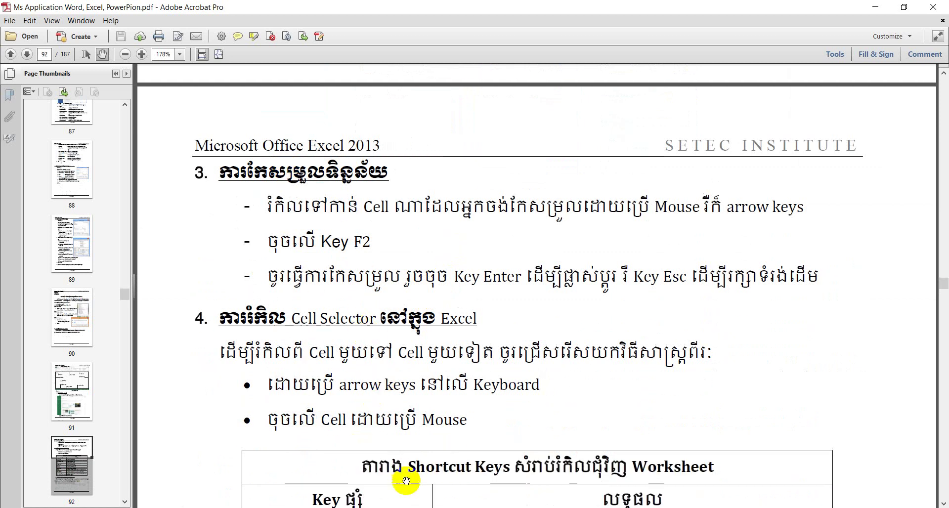
scroll(395, 445, "down", 2)
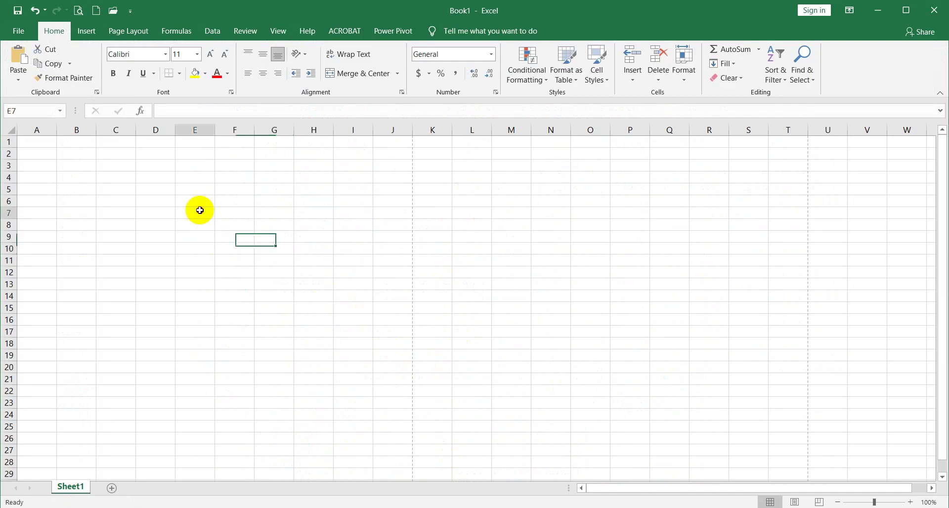
- Enter the person's full name in capitals in E5 and widen column E to fit it
left_click(195, 188)
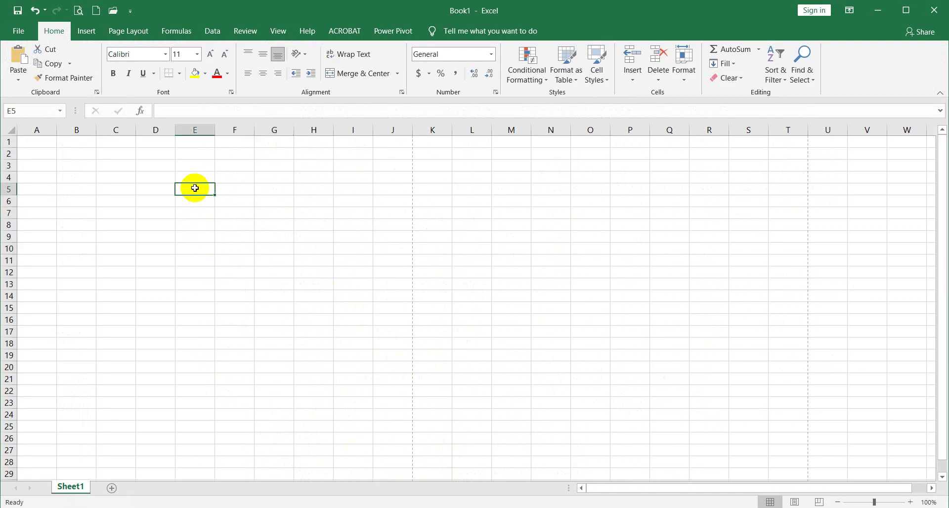
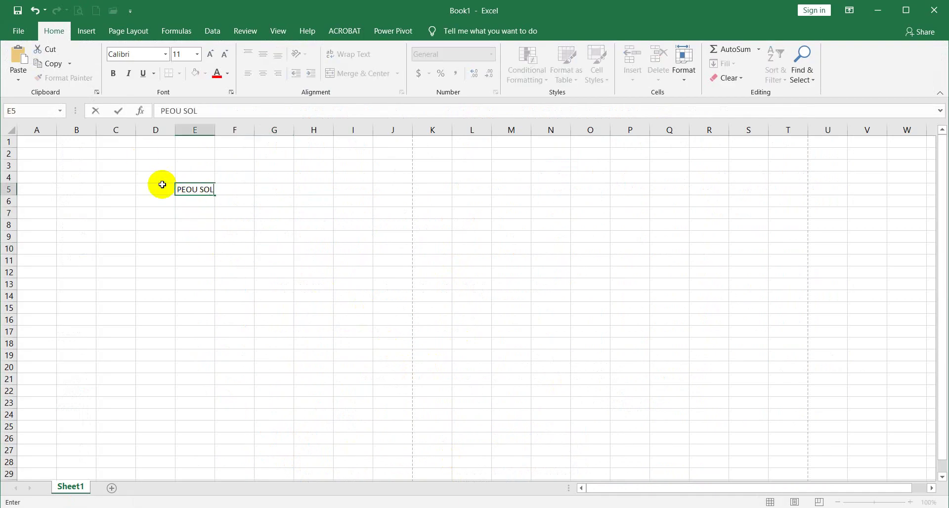
key("Return")
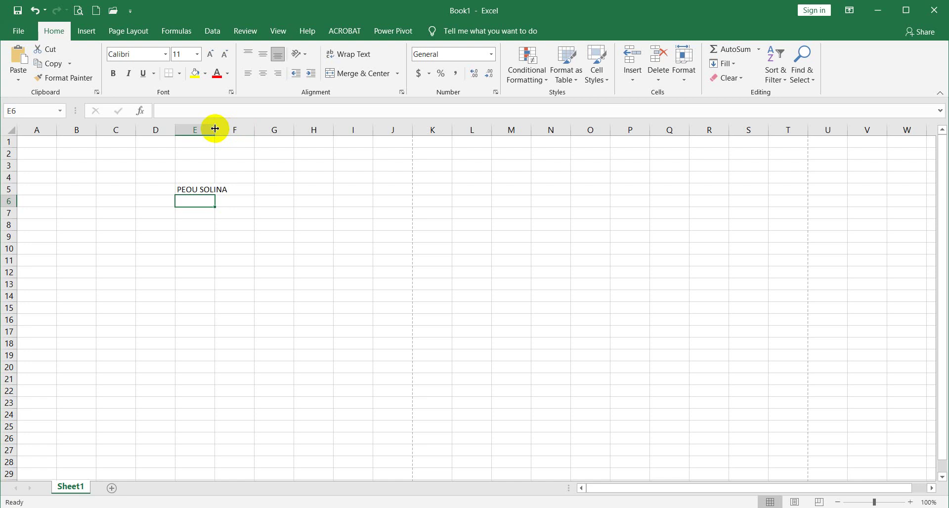
double_click(215, 129)
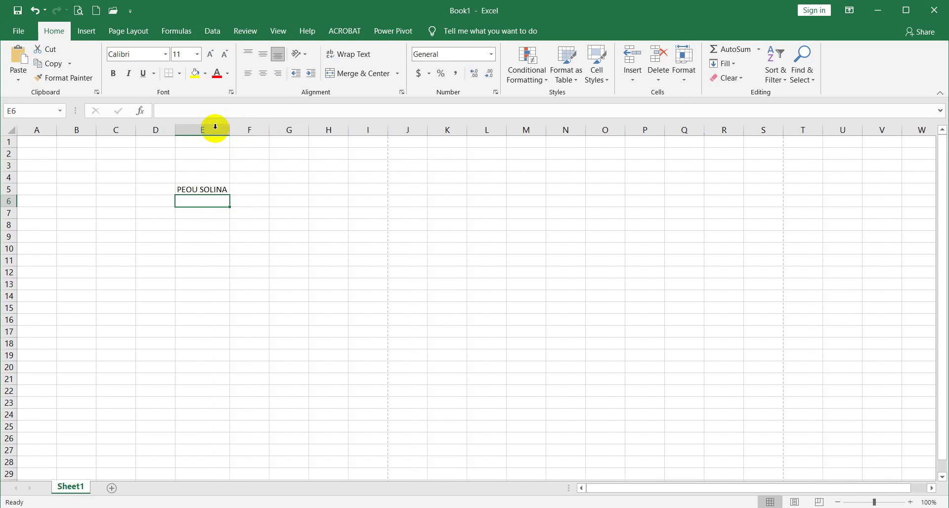
- Edit E5 so the given name is lowercase after its first letter, surname still in capitals
left_click(210, 188)
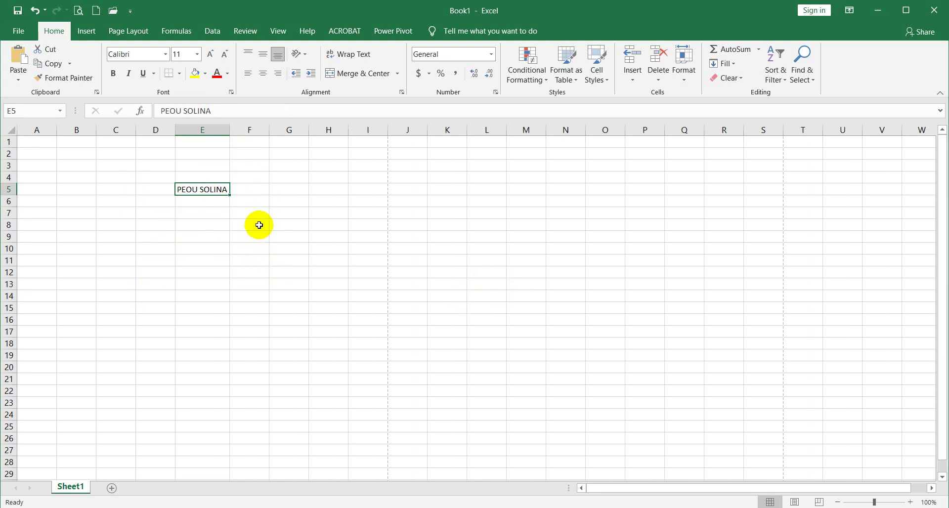
key("F2")
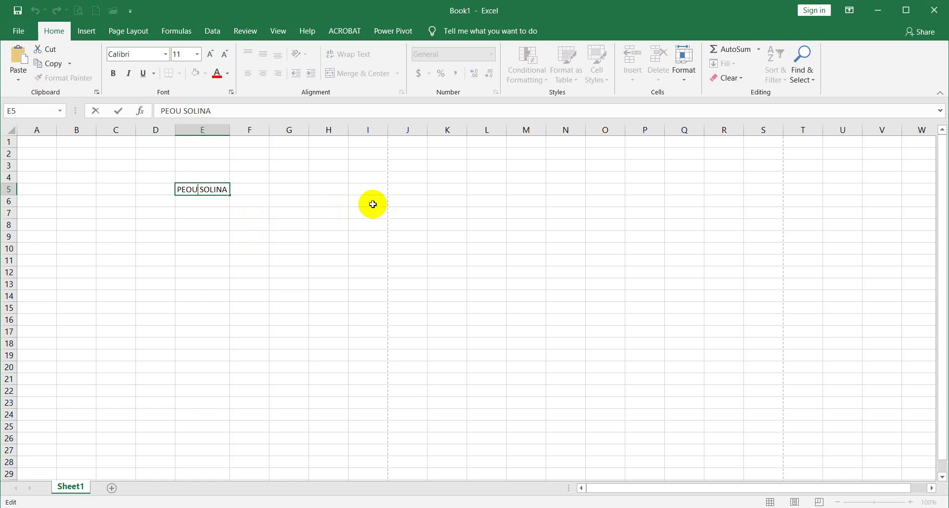
key("BackSpace")
key("BackSpace")
key("BackSpace")
key("BackSpace")
key("BackSpace")
type("o")
type("lina")
key("Return")
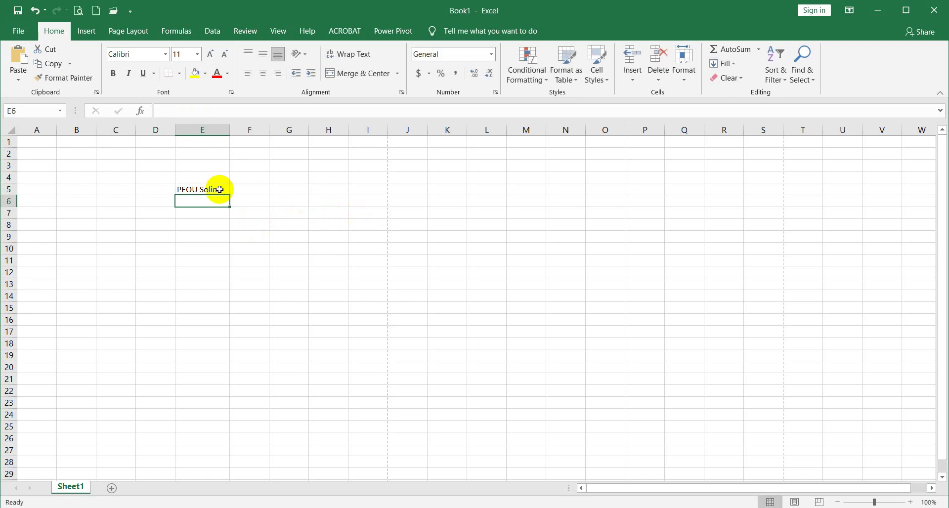
- Type the given name in lowercase into cell F5
left_click(251, 186)
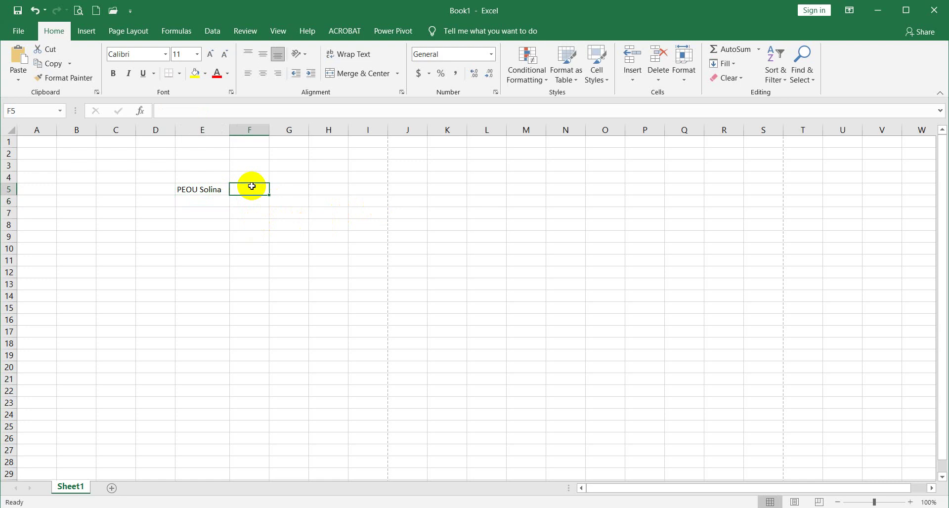
type("s")
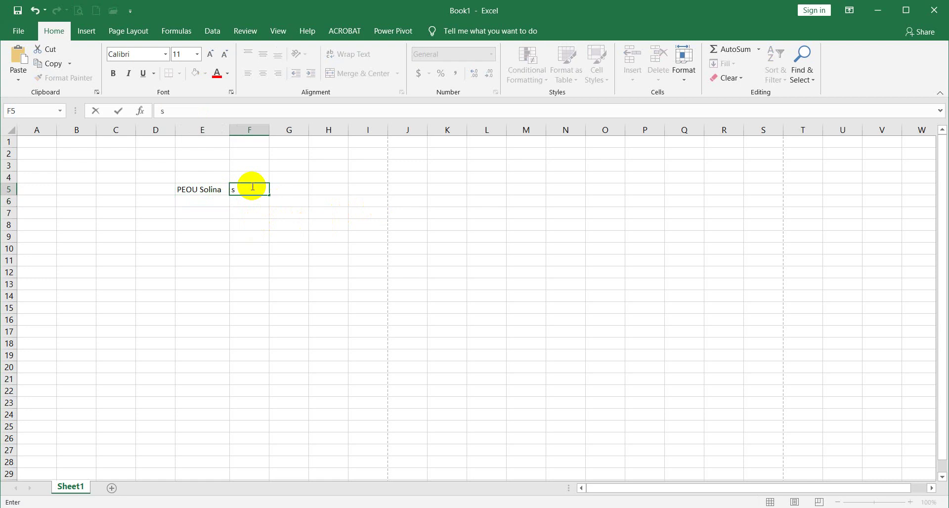
type("olina")
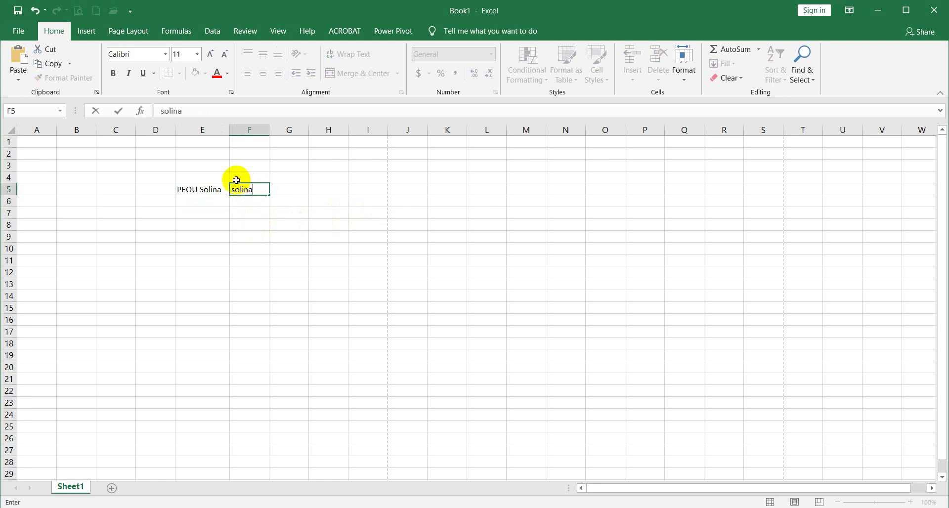
key("Left")
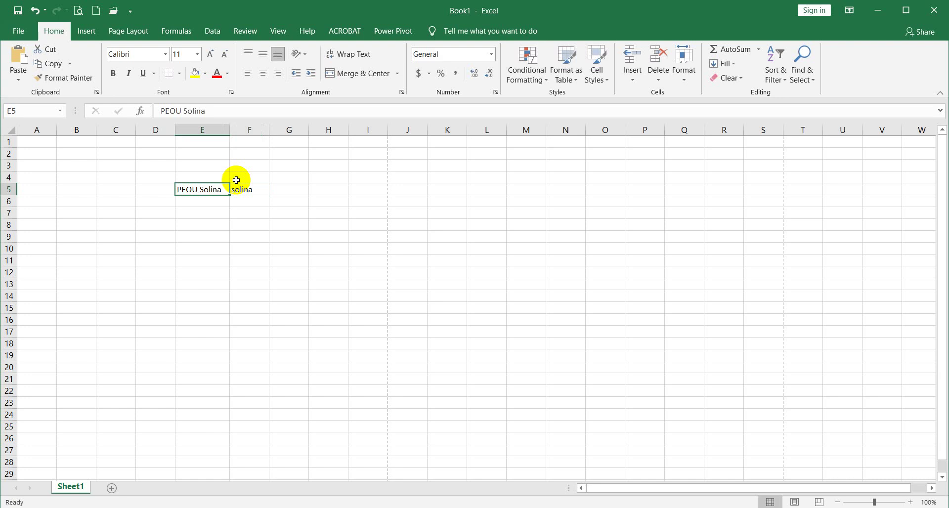
key("Right")
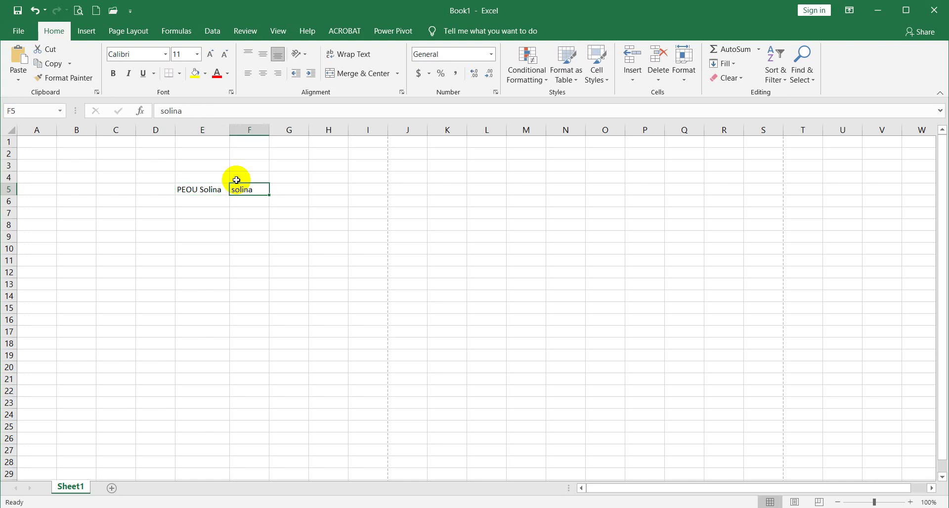
type("solina")
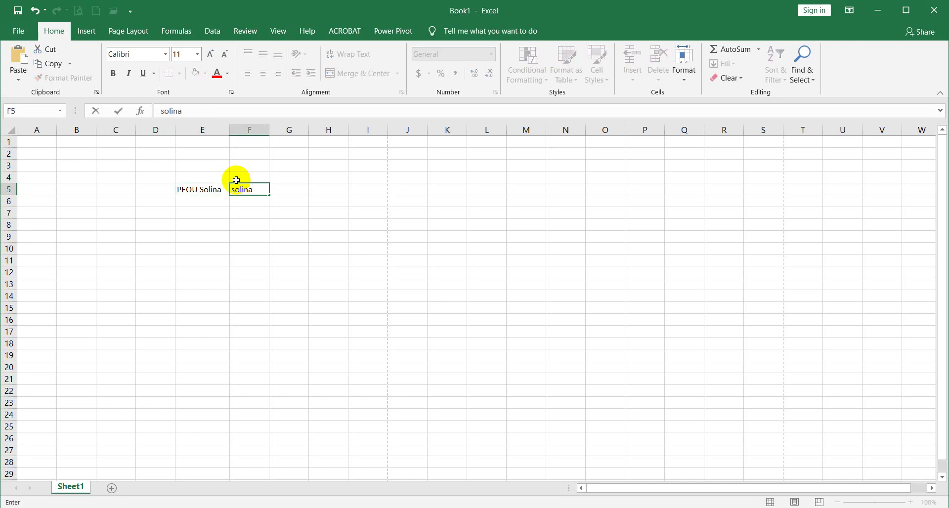
- Change the first letter of the given name in F5 to a capital S
key("F2")
key("BackSpace")
type("S")
key("Return")
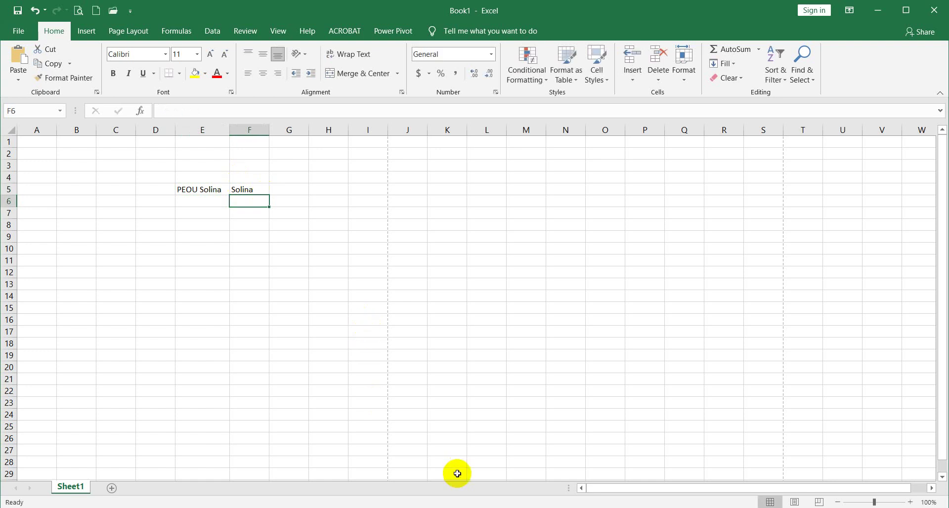
- Bring up the Acrobat tutorial at page 92's worksheet Shortcut Keys table
left_click(455, 507)
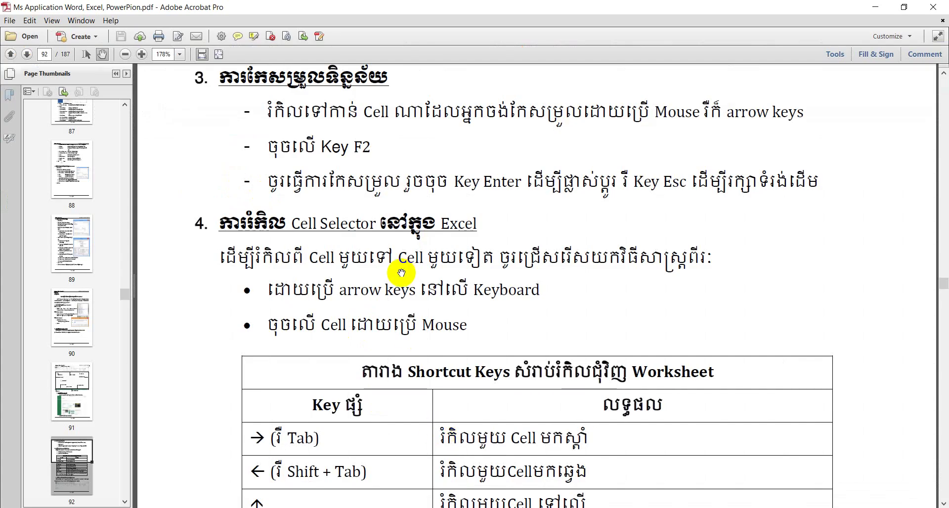
scroll(381, 237, "down", 3)
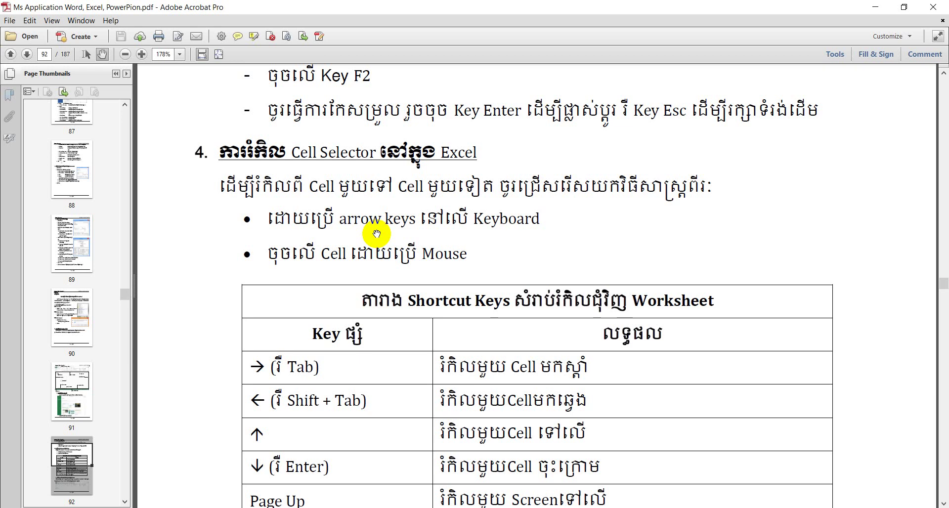
scroll(396, 242, "down", 3)
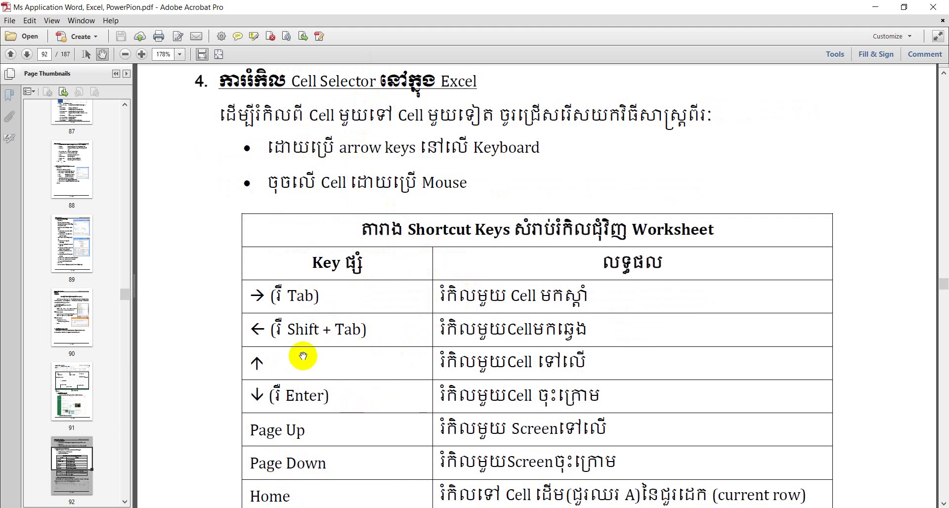
scroll(304, 351, "down", 2)
scroll(312, 381, "down", 1)
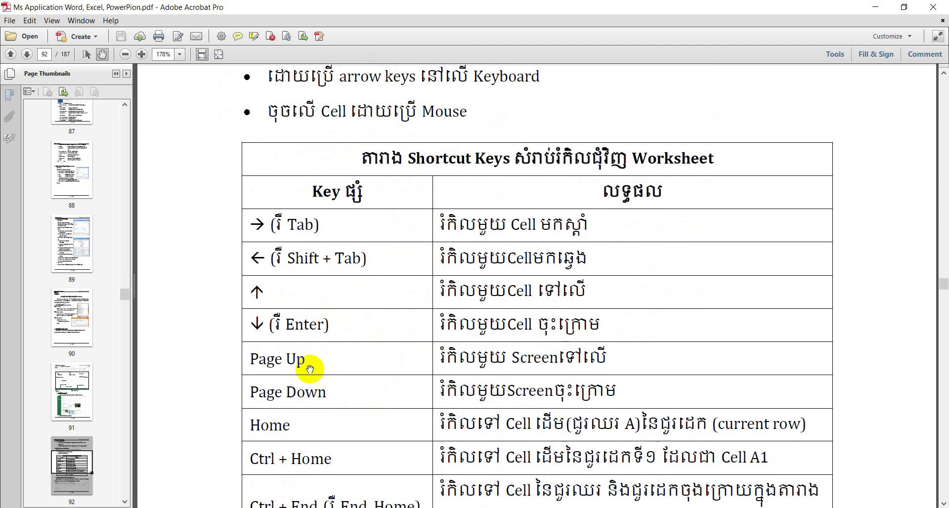
scroll(289, 437, "down", 3)
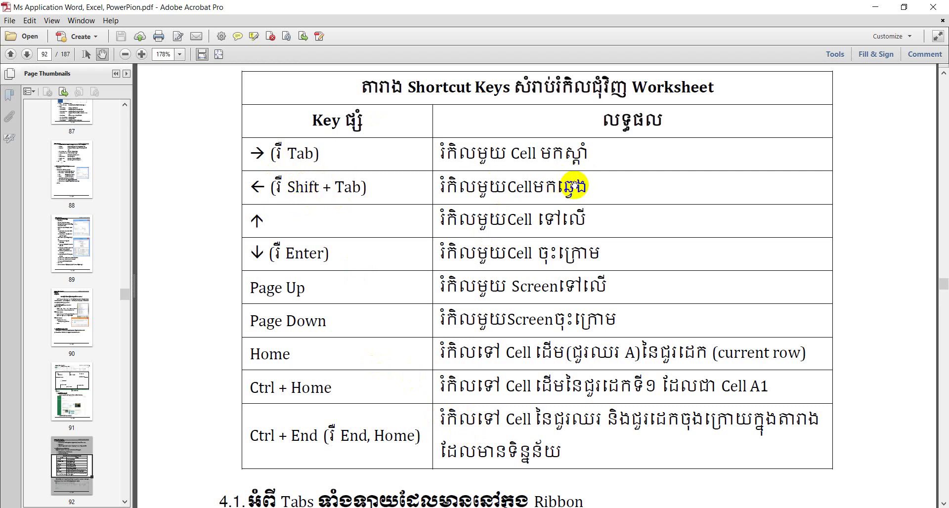
- In Book1, try the arrow-key shortcuts to move right, left, up and down between cells
key("alt+Tab")
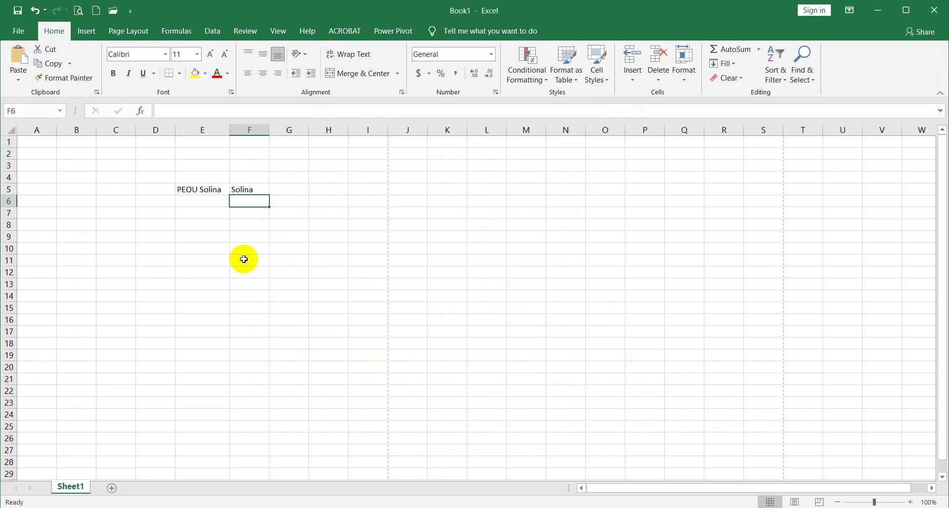
key("Right")
key("Right")
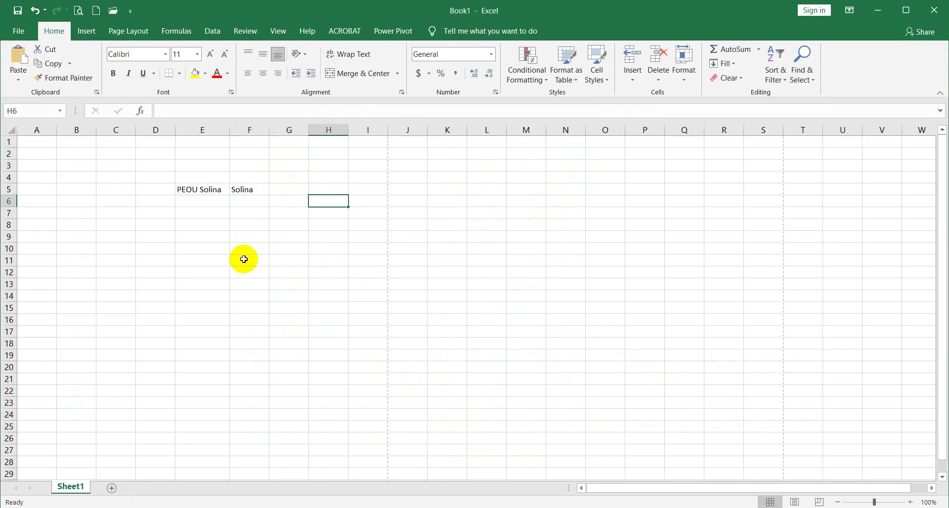
key("Left")
key("Left")
key("Left")
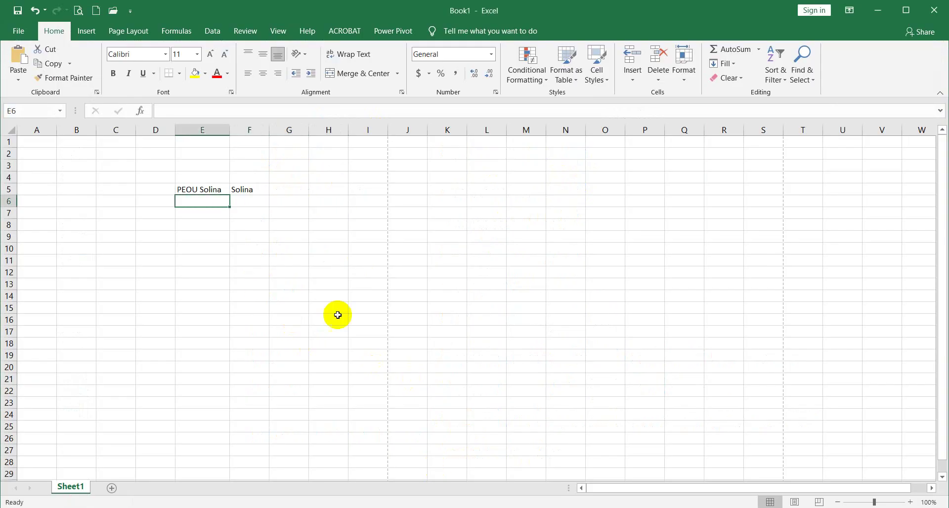
key("alt+Tab")
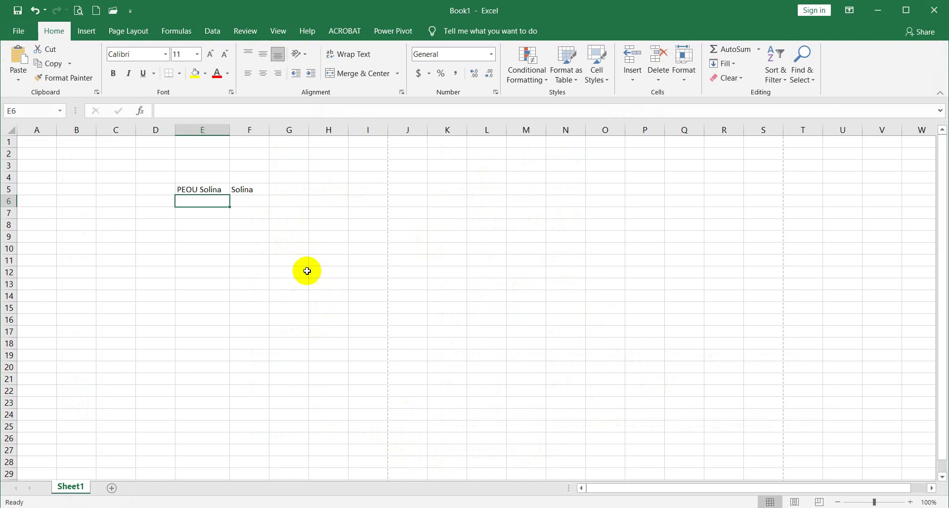
key("Up")
key("Up")
key("Up")
key("Up")
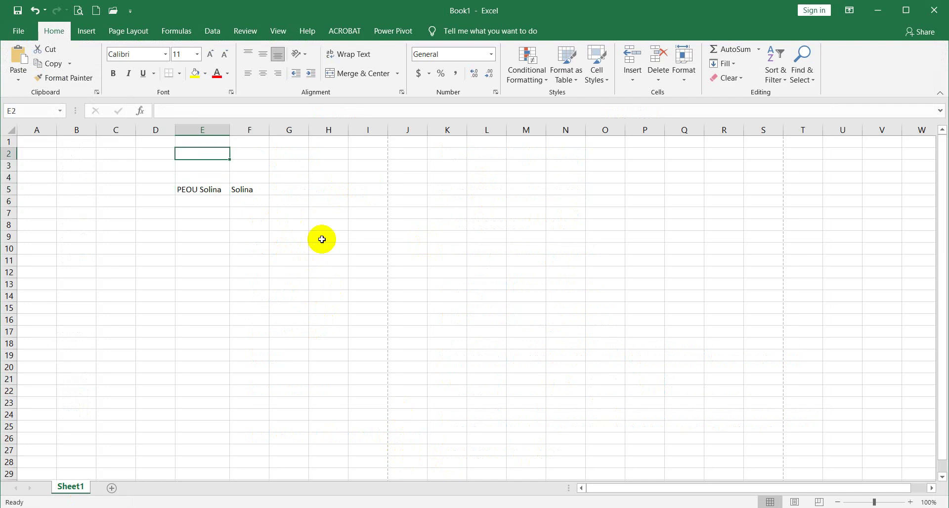
key("Down")
key("Down")
key("Down")
key("Down")
key("Down")
key("Down")
key("Down")
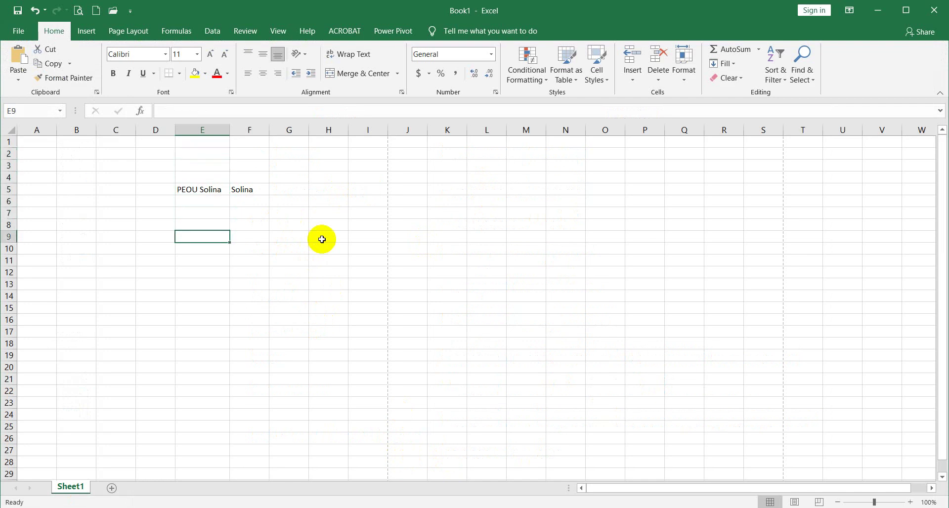
key("Down")
key("Down")
key("Down")
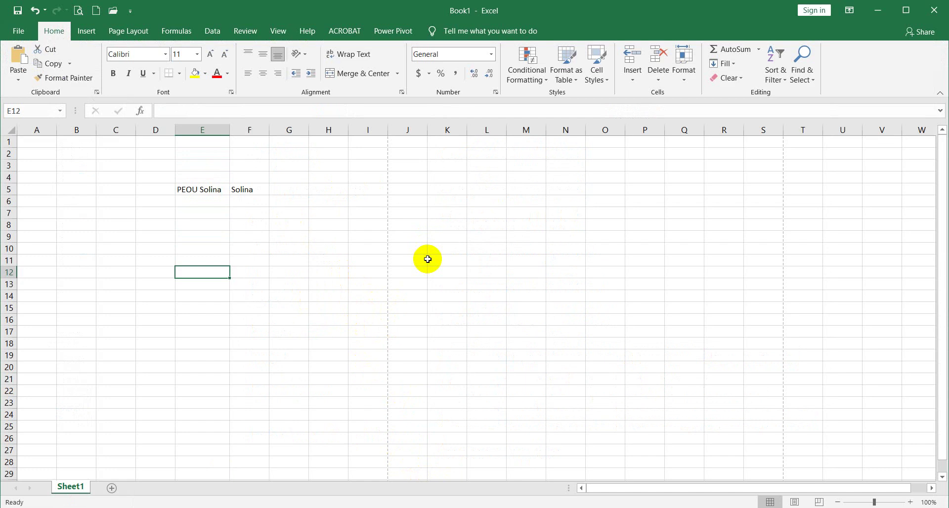
type("99")
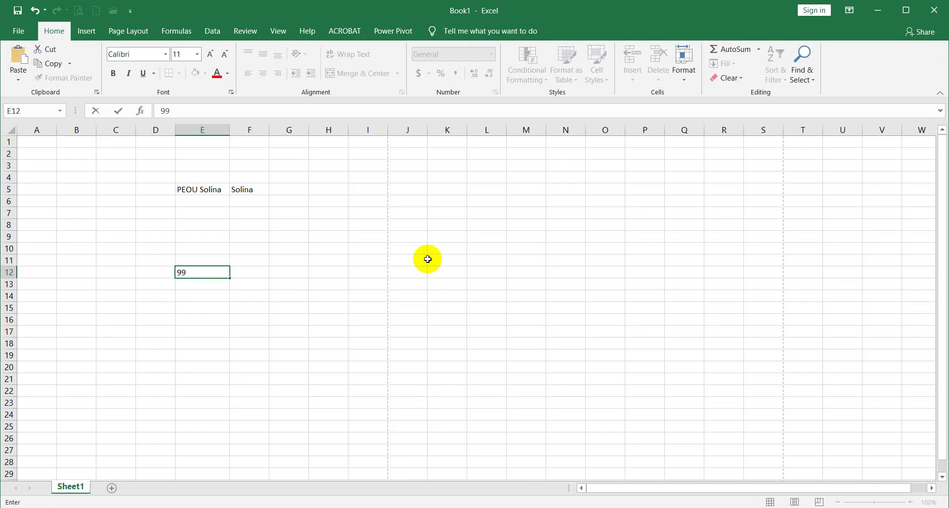
key("Escape")
type("9")
key("Escape")
type("9")
key("Escape")
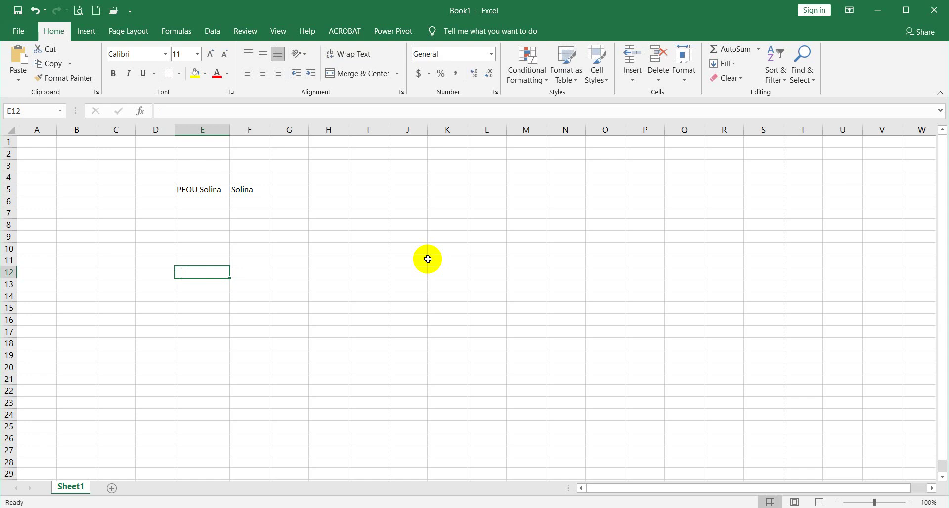
type("10")
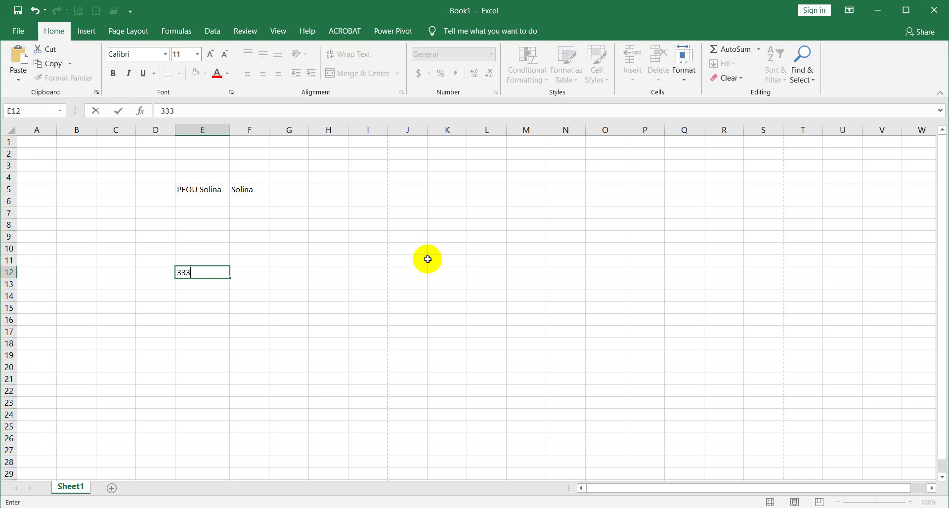
key("Escape")
key("Down")
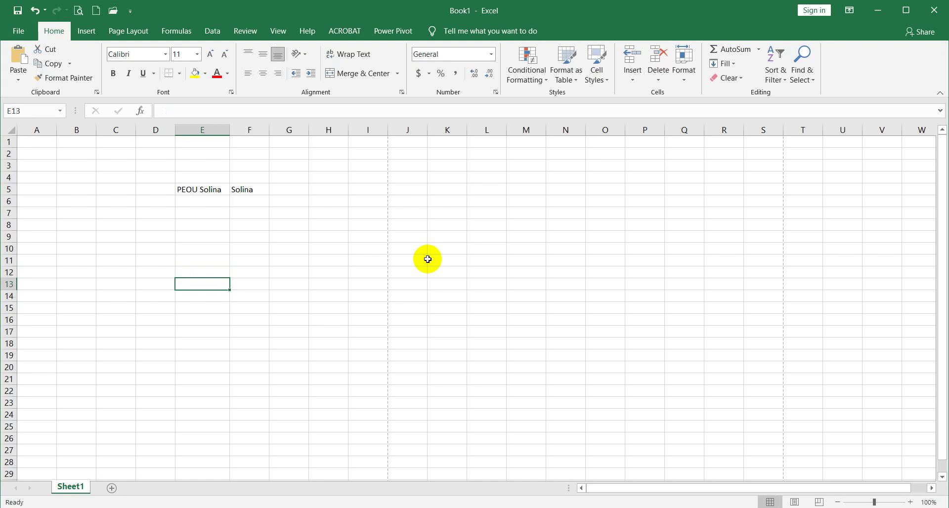
type("9")
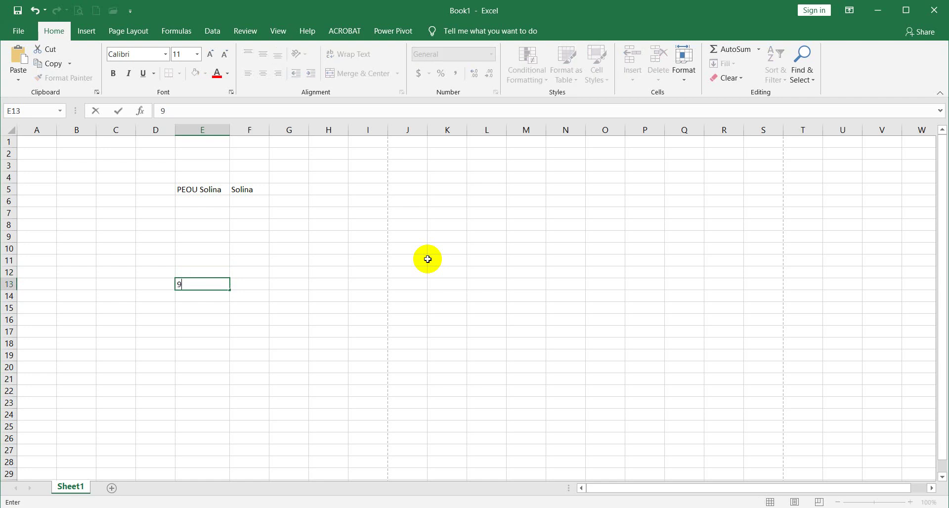
key("Escape")
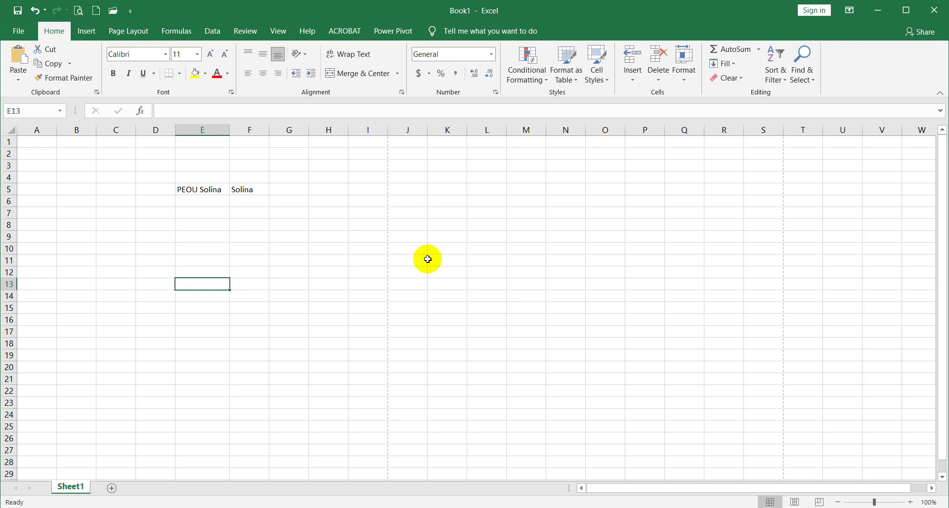
scroll(427, 259, "down", 15)
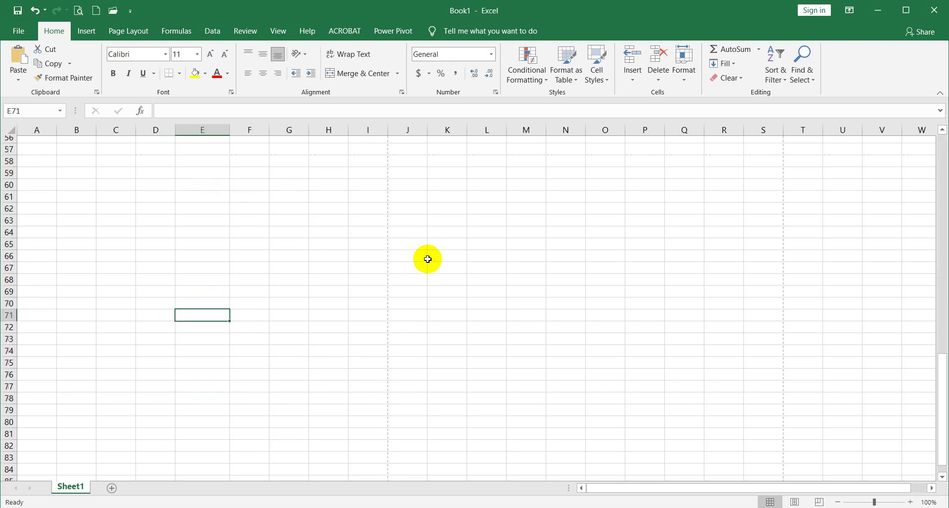
scroll(427, 259, "down", 10)
scroll(428, 259, "down", 2)
scroll(428, 259, "up", 20)
scroll(427, 259, "up", 1)
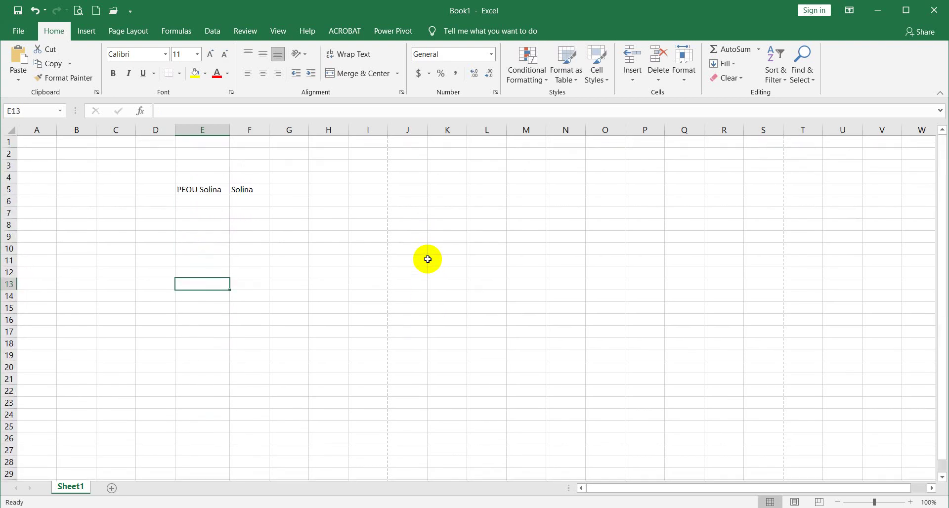
key("Page_Down")
key("Page_Down")
key("Page_Down")
key("Page_Down")
key("Page_Down")
key("Page_Down")
key("Page_Down")
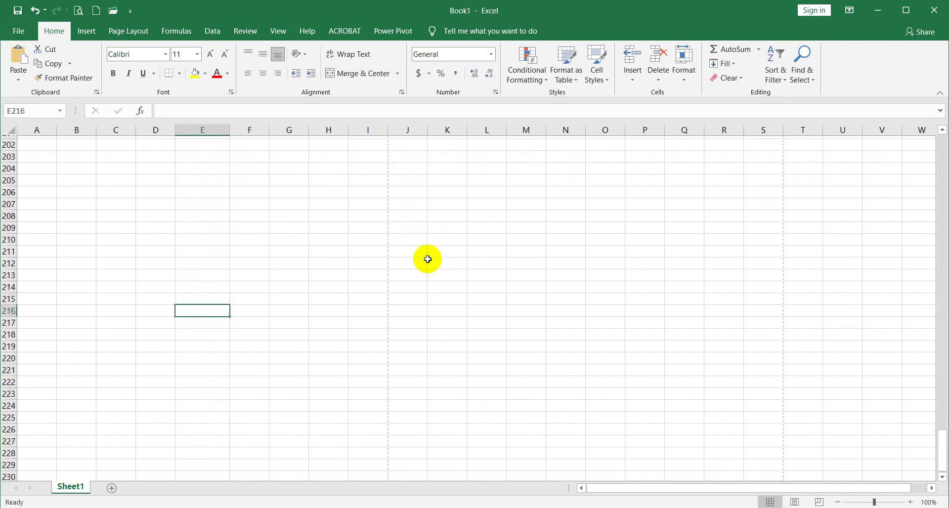
key("Page_Down")
key("Page_Down")
key("Page_Down")
key("Page_Down")
key("Page_Down")
key("Page_Down")
key("Page_Down")
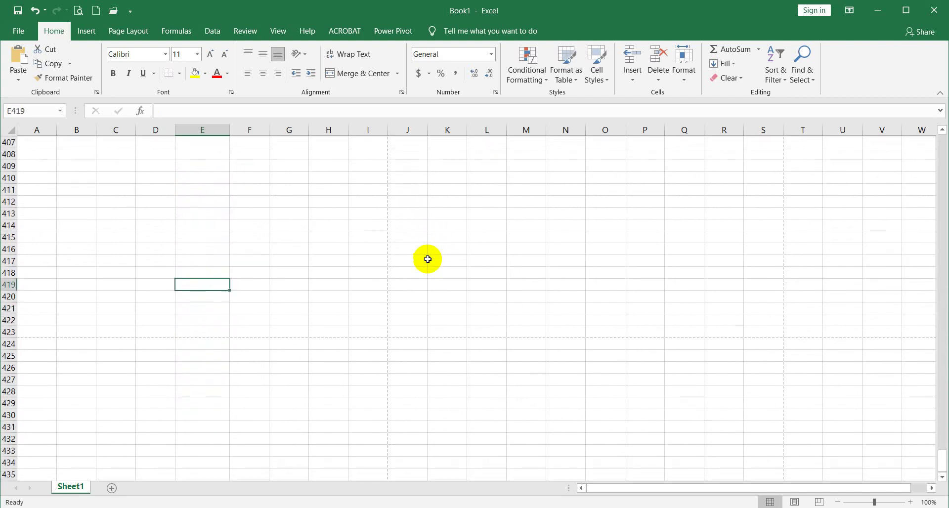
key("Page_Up")
key("Page_Up")
key("Page_Up")
key("Page_Up")
key("Page_Up")
key("Page_Up")
key("Page_Up")
key("Page_Up")
key("Page_Up")
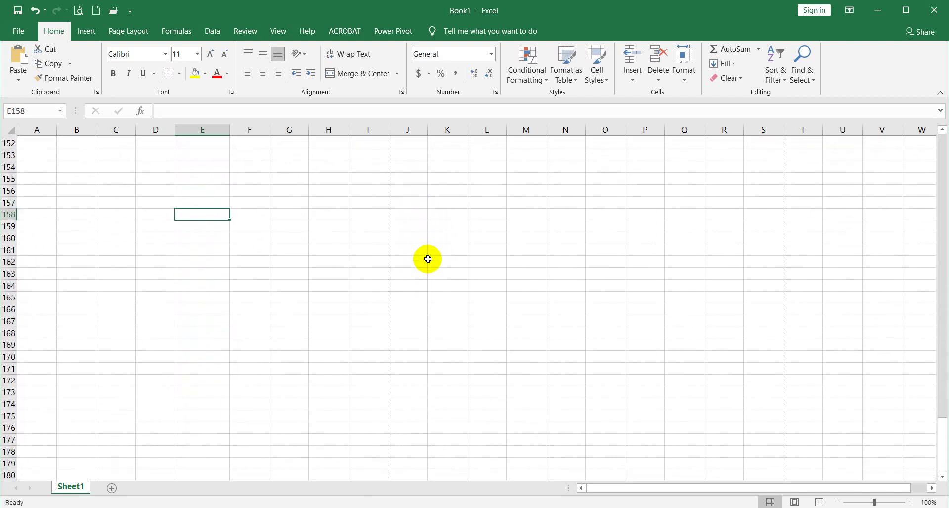
key("Page_Up")
key("Page_Up")
key("Page_Up")
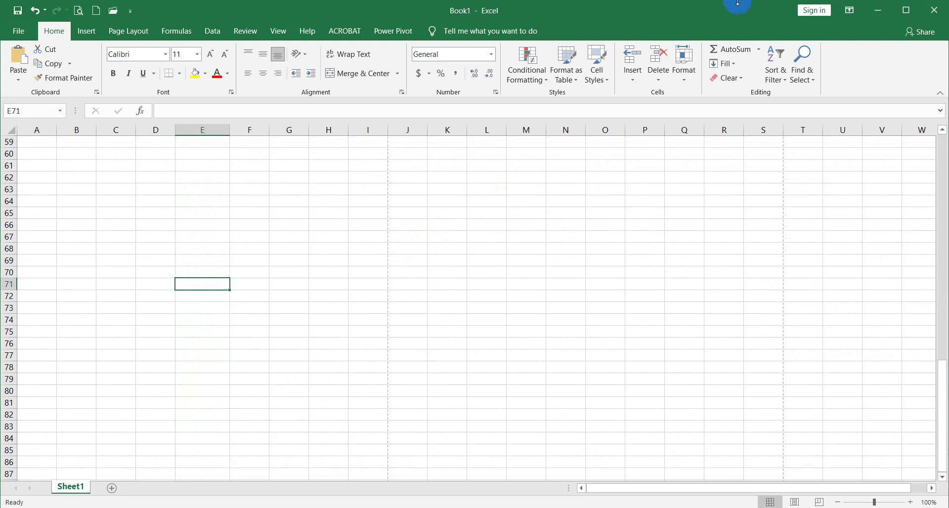
left_click(878, 7)
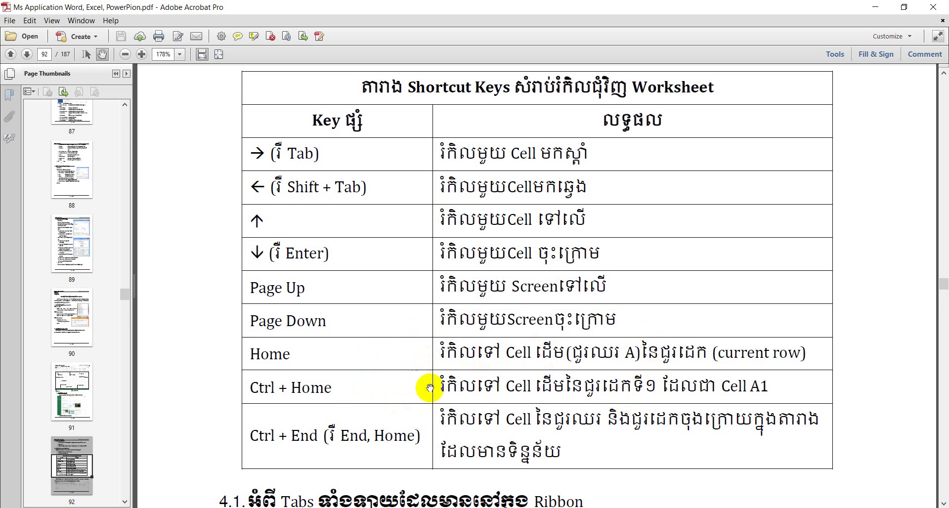
key("alt+Tab")
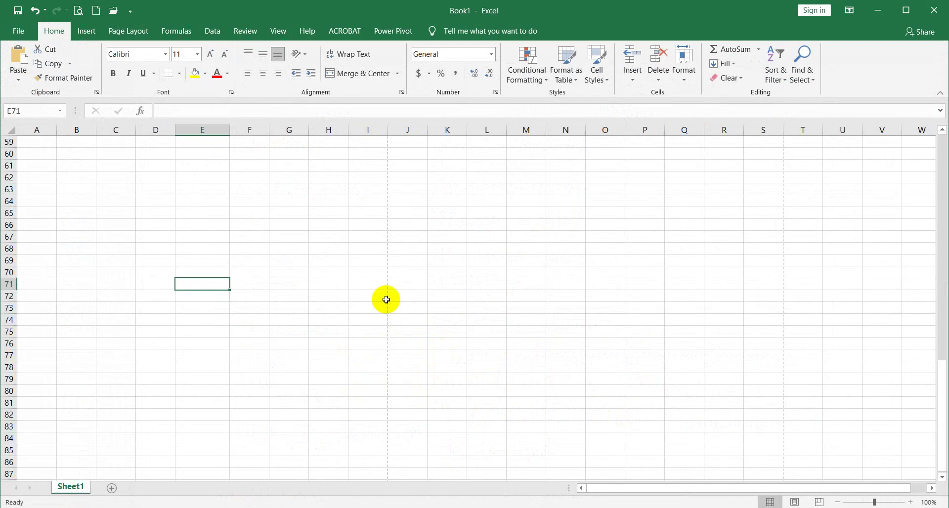
- Fill A71:D71 with fsd, fg, dfds and dfgdf using Tab between cells
key("Home")
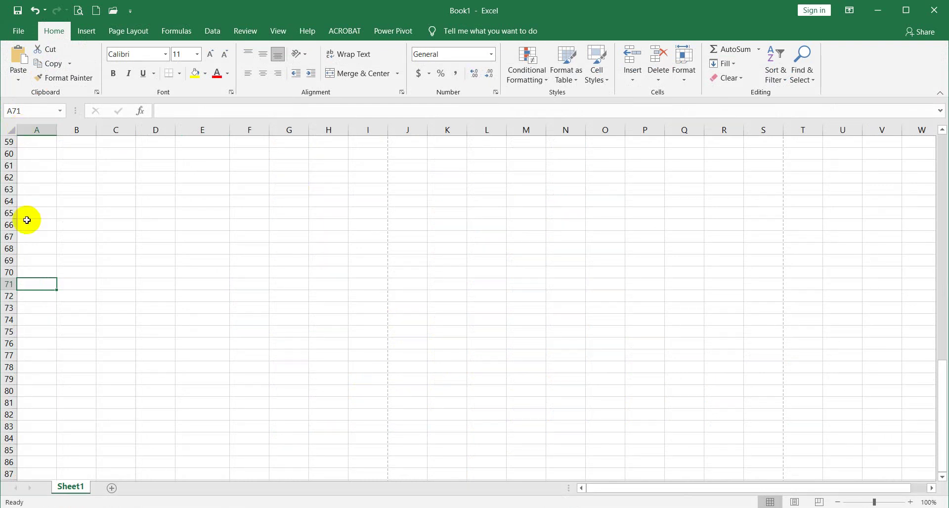
key("Right")
key("Right")
key("Right")
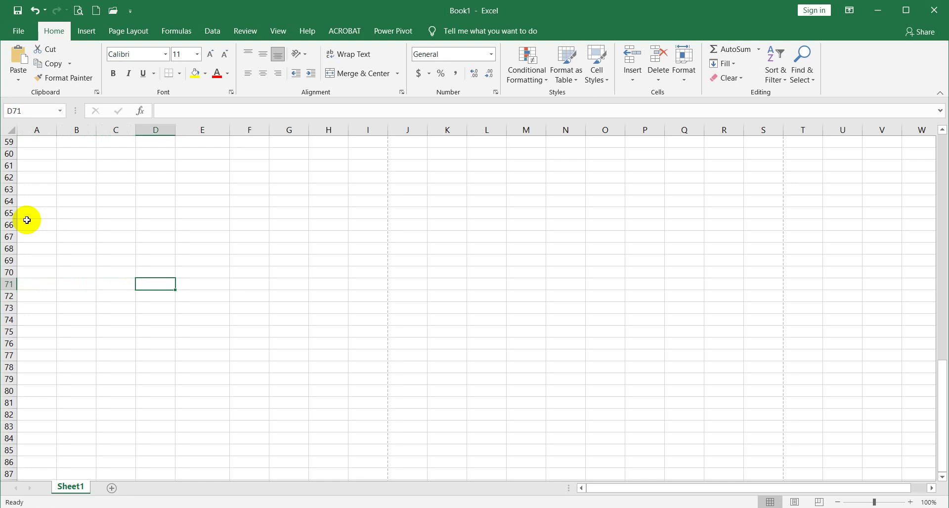
key("Left")
key("Left")
key("Left")
key("End")
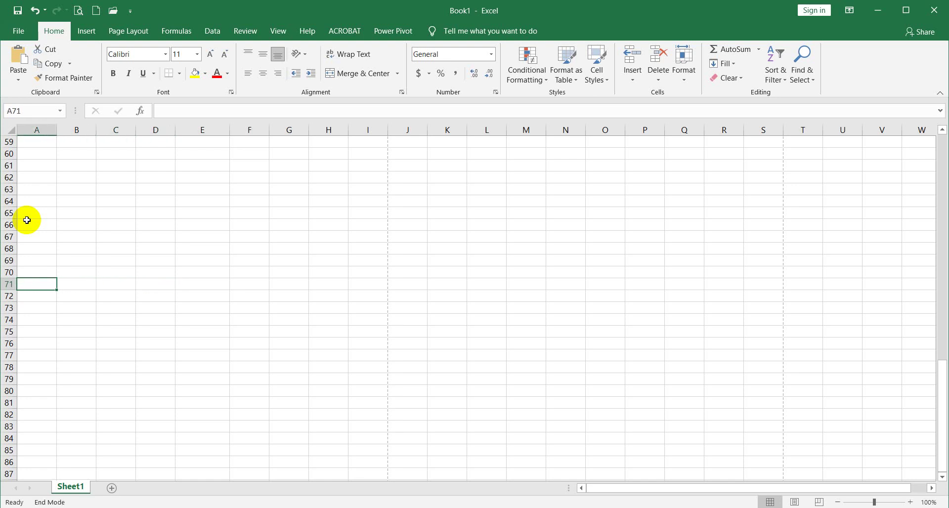
type("fsd")
key("Tab")
type("fg")
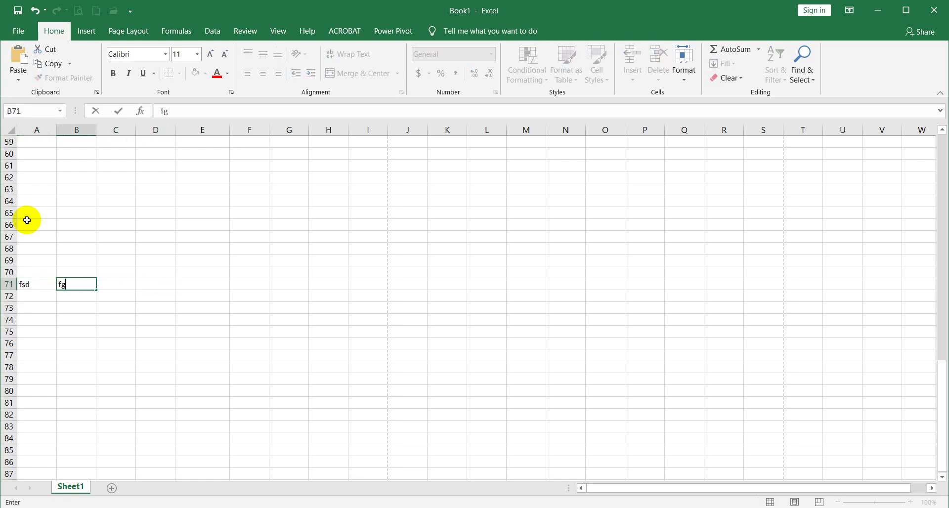
key("Tab")
type("dfds")
key("Tab")
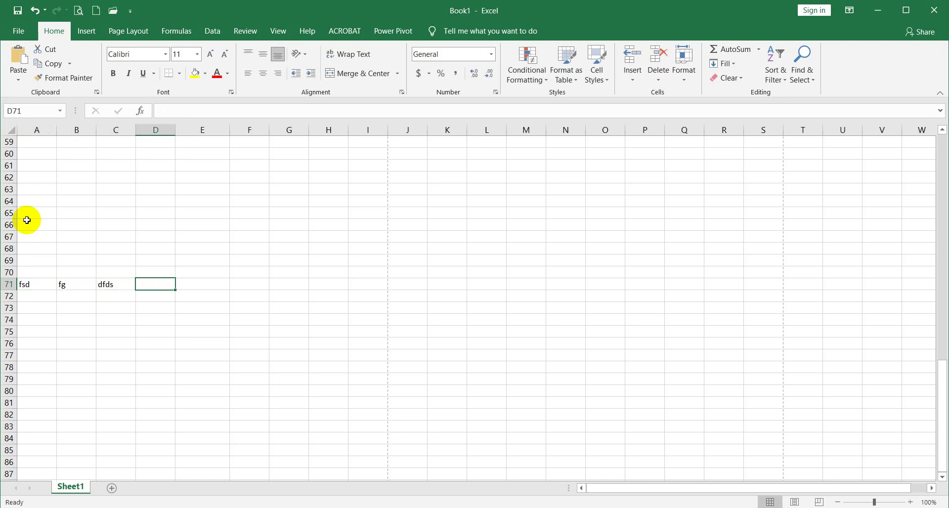
type("dfgdf")
key("Return")
- Try the Home, Ctrl+Home and Page Down jumps, ending back on cell A71
key("Up")
key("Home")
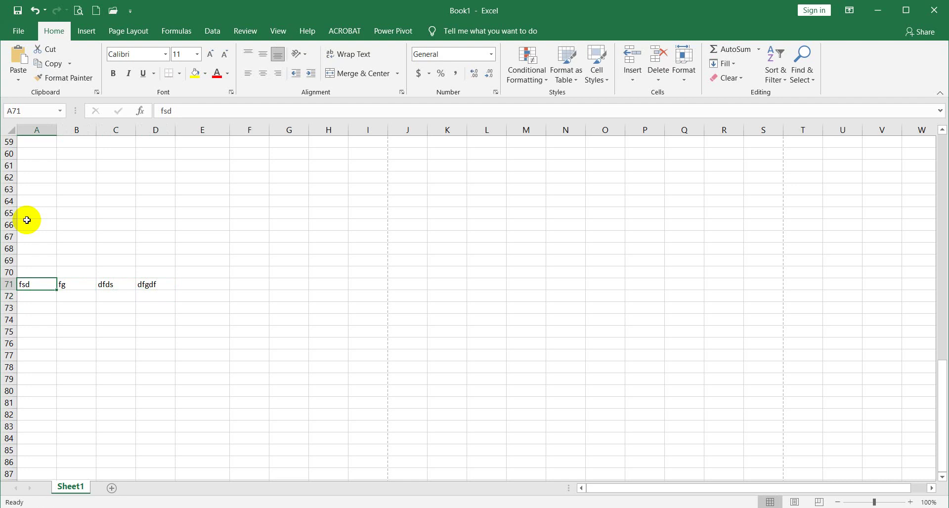
key("Right")
key("Right")
key("Right")
key("ctrl+Home")
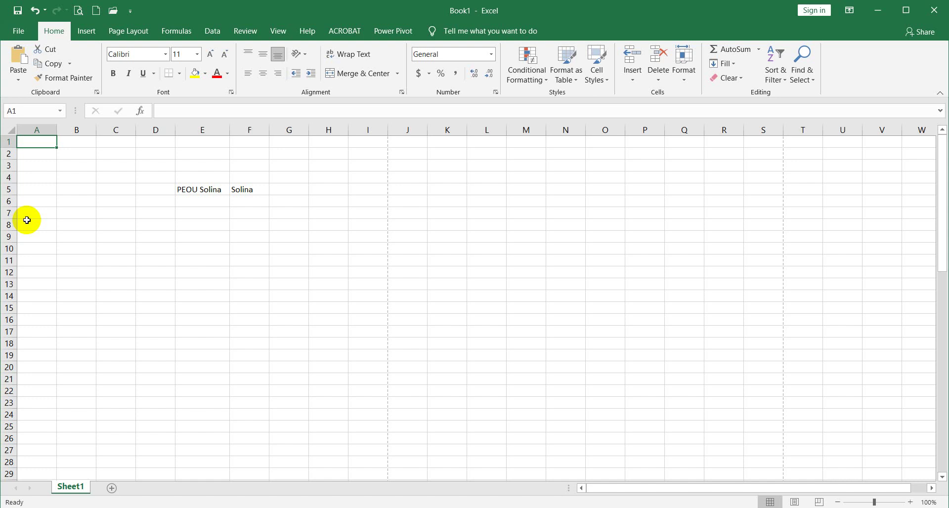
key("Page_Down")
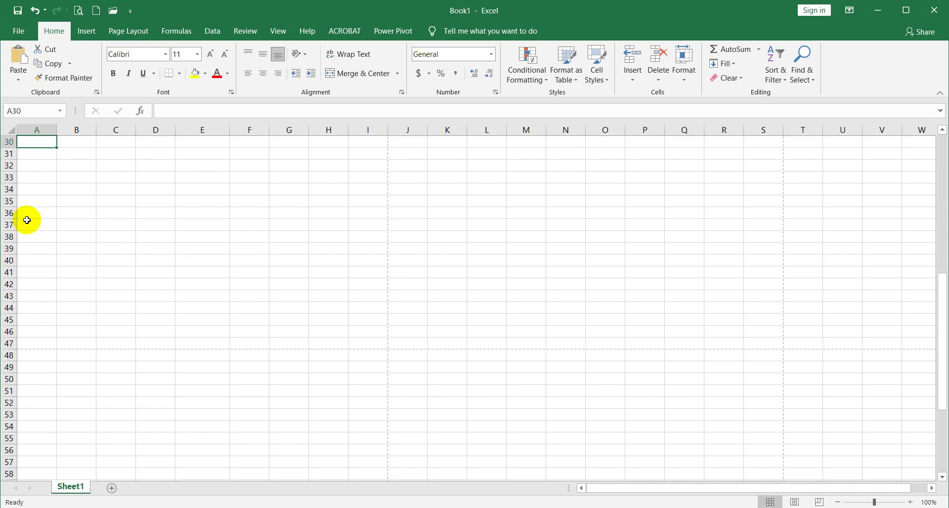
scroll(226, 303, "up", 6)
scroll(227, 303, "up", 4)
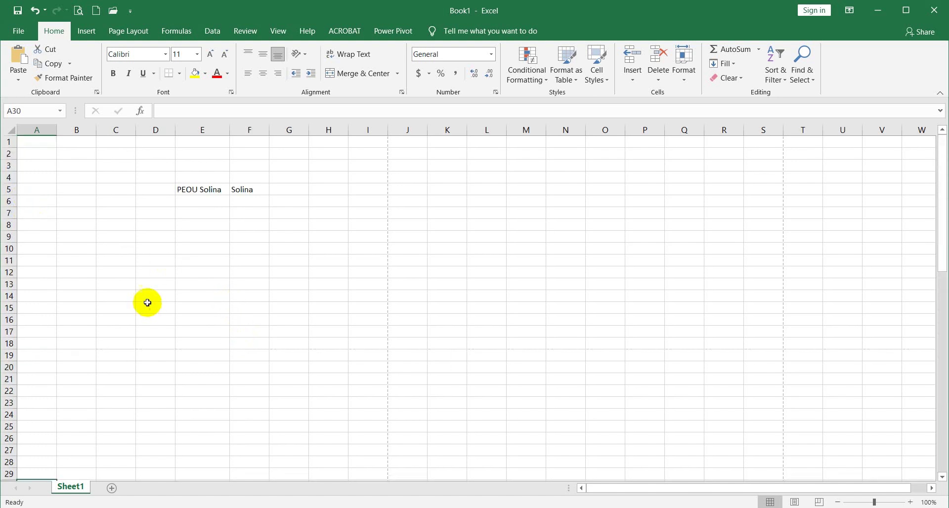
scroll(292, 337, "down", 12)
scroll(286, 336, "down", 13)
scroll(286, 335, "up", 5)
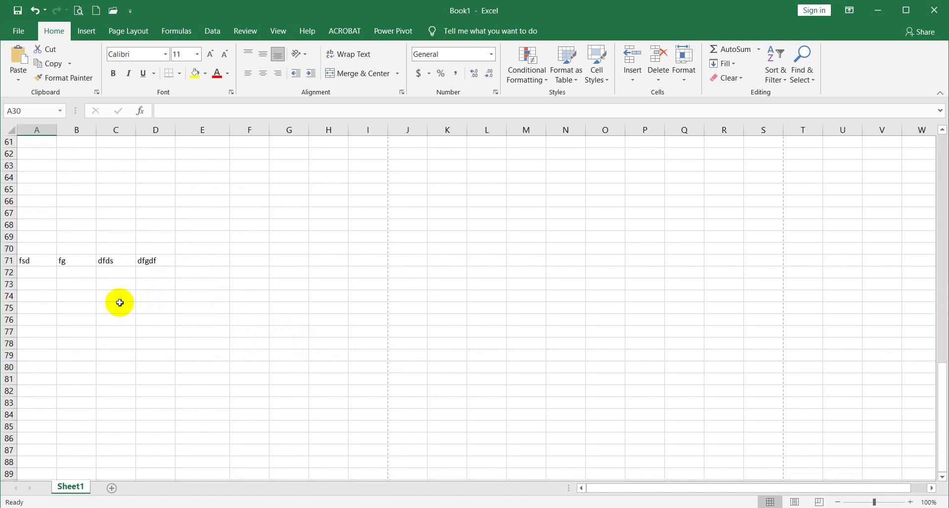
left_click(45, 262)
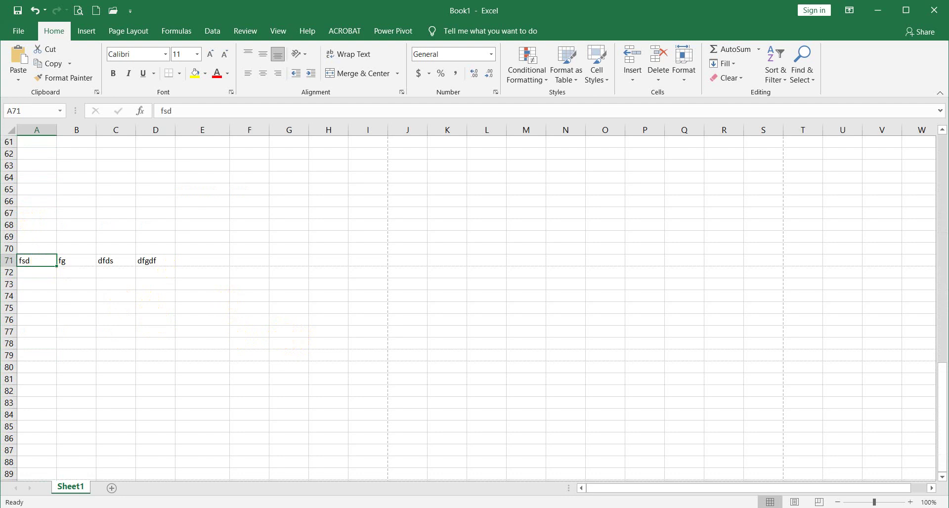
key("alt+Tab")
- Scroll the guide through sections 4.1–4.4 to the Excel Options screenshot
left_click(307, 354)
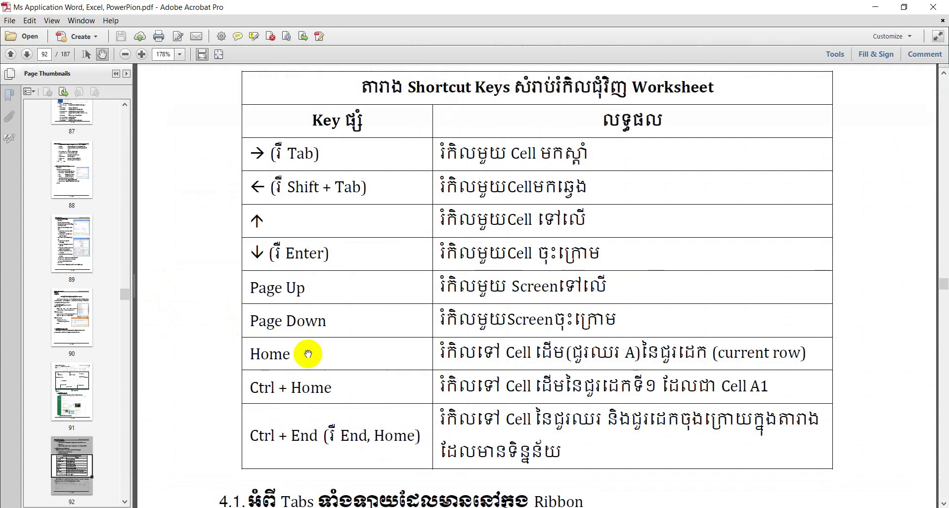
scroll(308, 354, "down", 3)
scroll(393, 383, "down", 3)
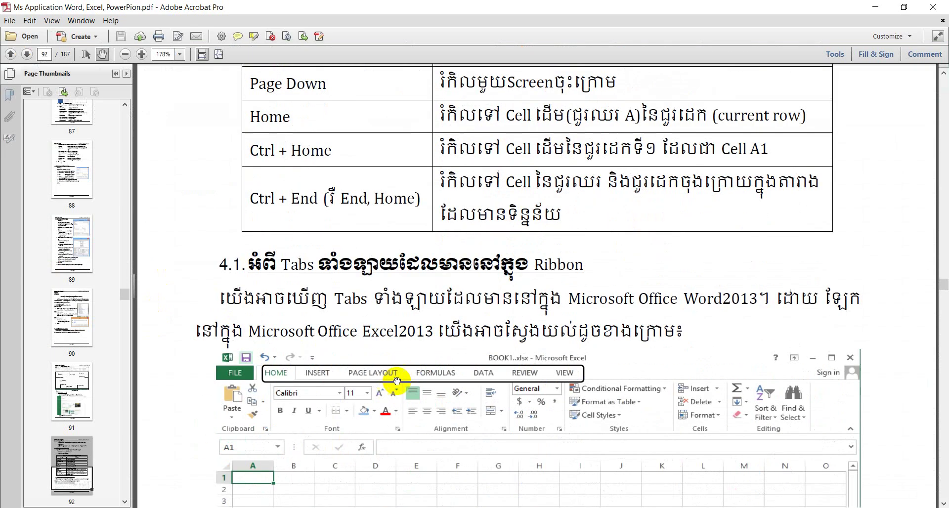
scroll(400, 380, "down", 2)
scroll(400, 379, "down", 5)
scroll(536, 258, "down", 3)
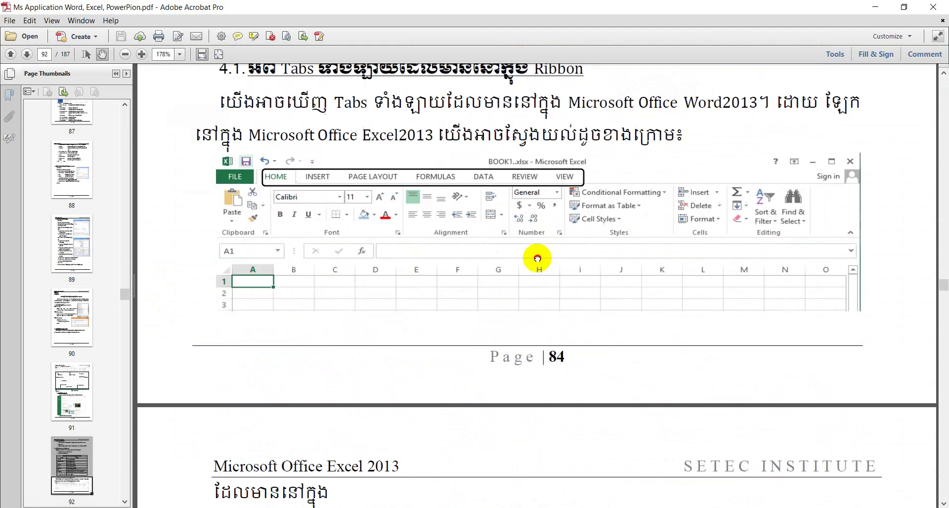
scroll(498, 351, "down", 5)
scroll(497, 351, "down", 4)
scroll(435, 303, "down", 3)
scroll(284, 246, "down", 4)
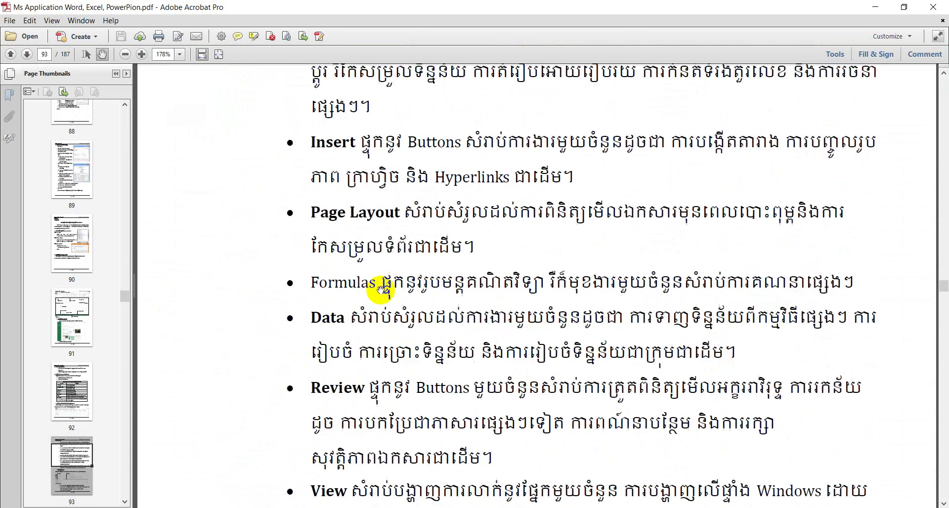
scroll(360, 342, "down", 6)
scroll(282, 307, "down", 1)
scroll(373, 365, "down", 5)
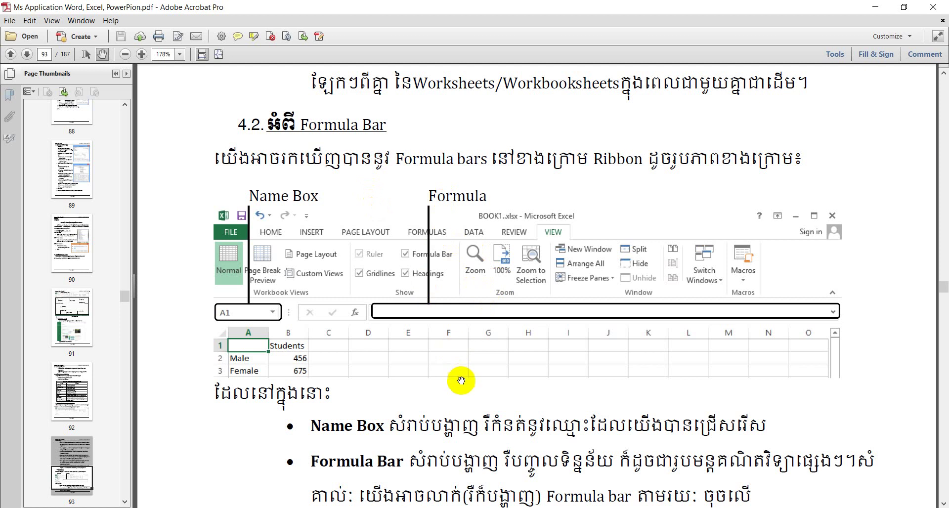
left_click_drag(460, 379, 438, 58)
left_click_drag(434, 271, 383, 93)
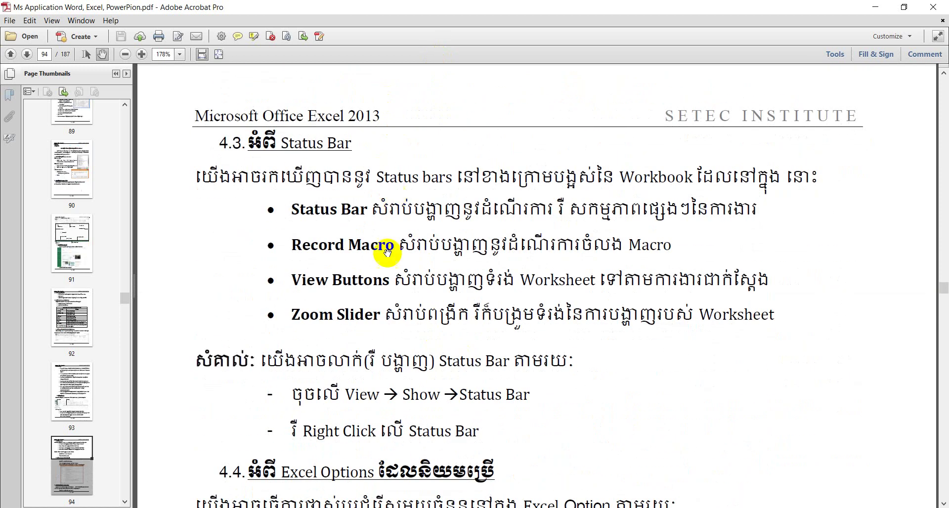
left_click_drag(419, 220, 410, 106)
- Continue down to page 94's Saving Files section
scroll(502, 315, "down", 1)
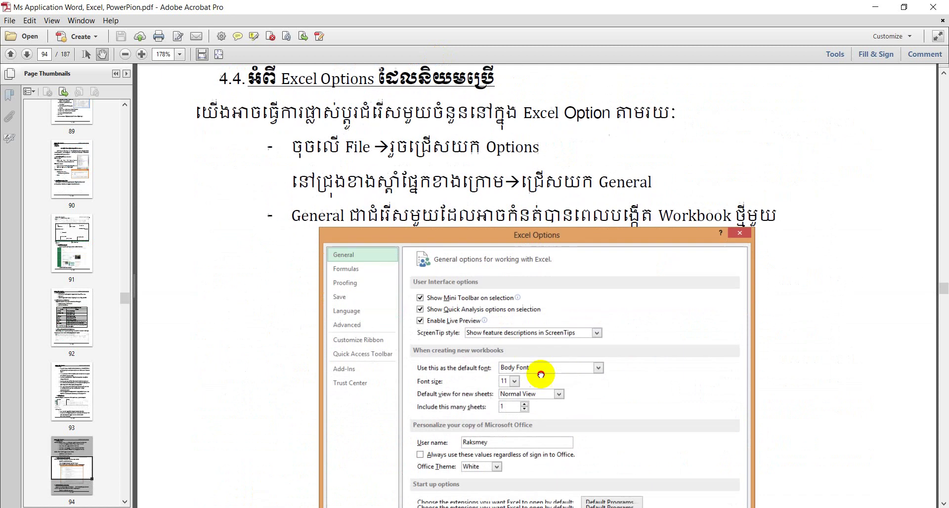
scroll(540, 371, "down", 5)
scroll(503, 127, "up", 5)
scroll(517, 375, "up", 1)
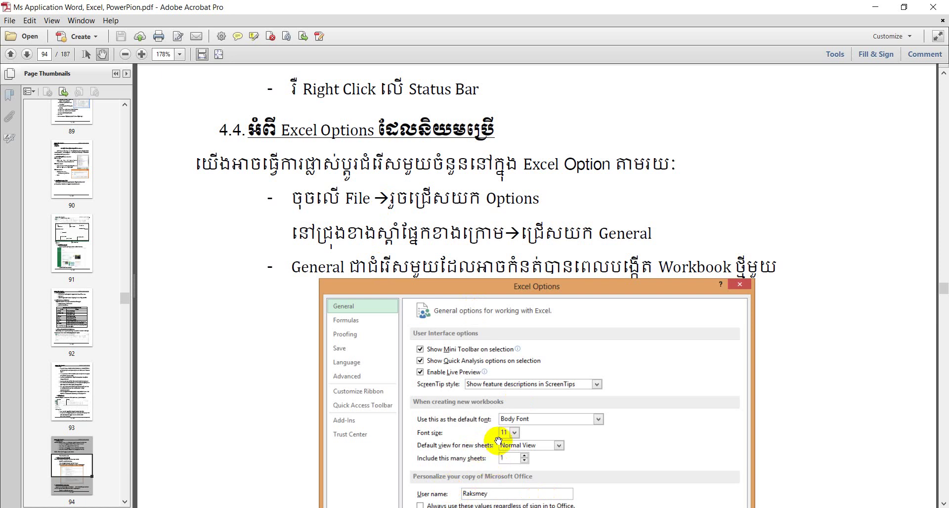
scroll(487, 447, "down", 3)
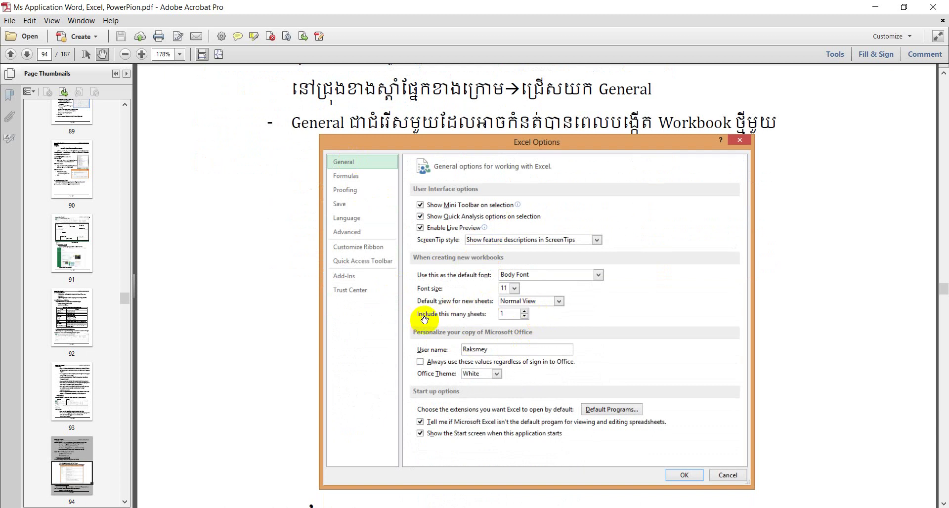
left_click_drag(535, 374, 440, 171)
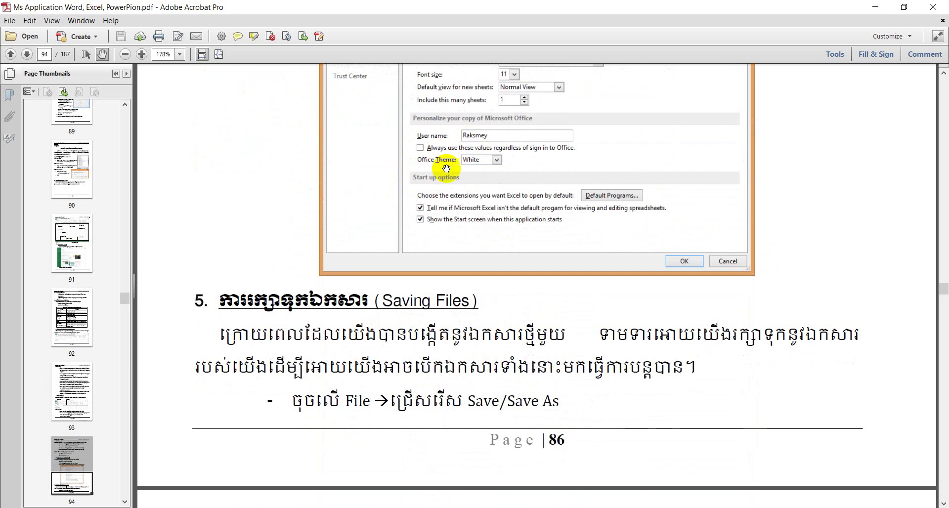
left_click_drag(398, 299, 554, 164)
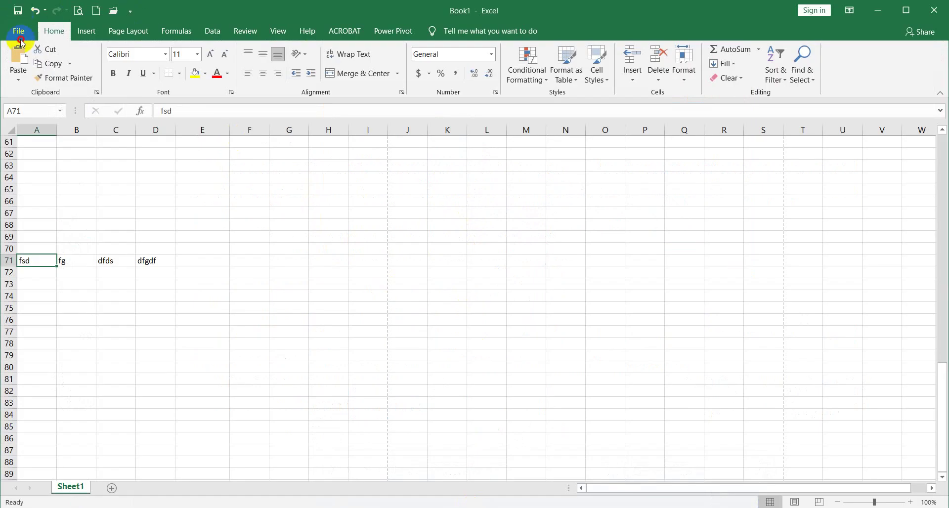
- In Save As, create and open a new MS Excel folder inside D:\MS Documents
left_click(18, 32)
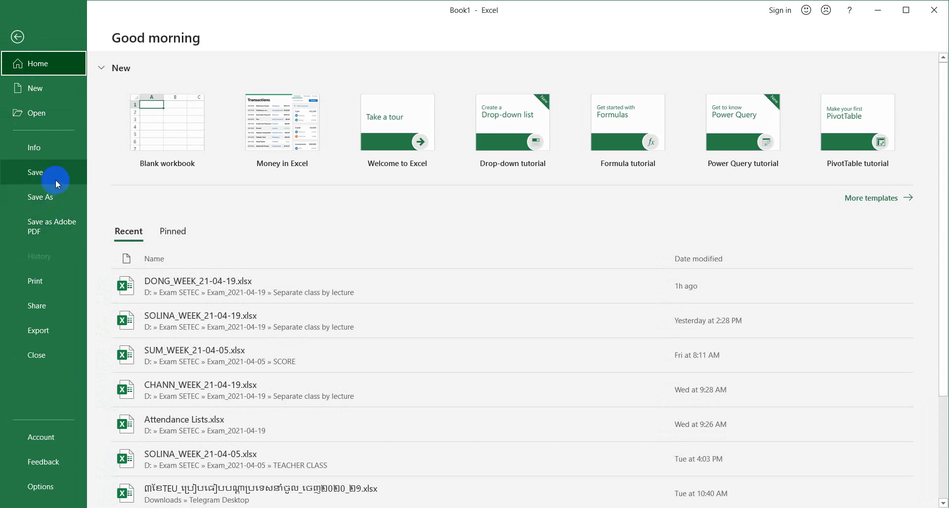
left_click(53, 198)
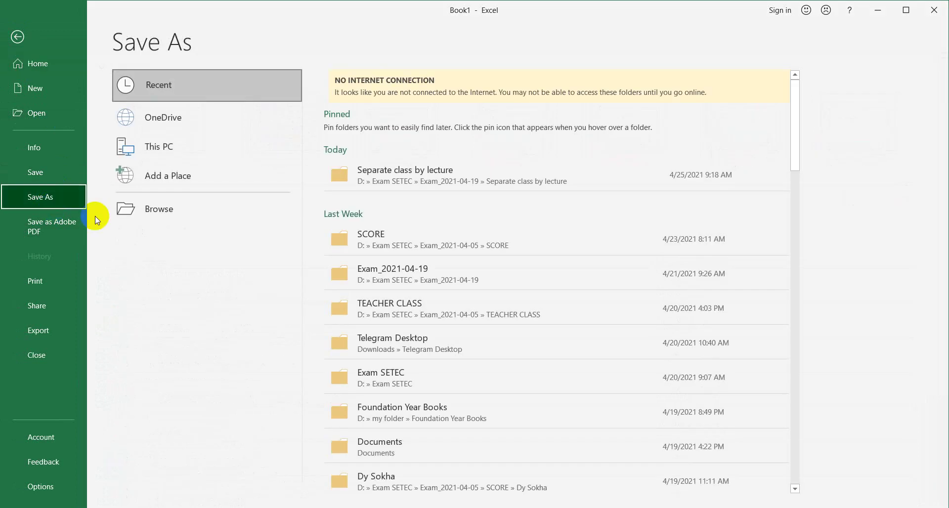
left_click(164, 211)
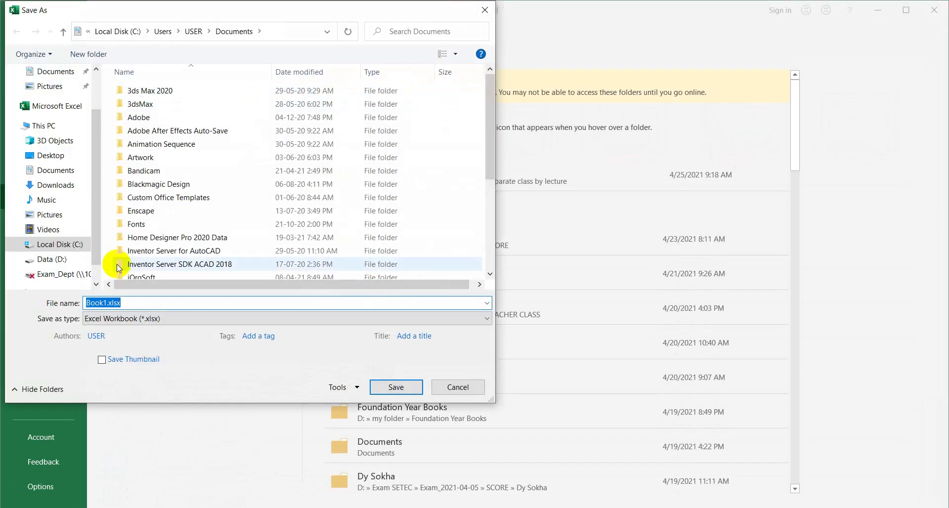
left_click(52, 259)
scroll(159, 213, "down", 3)
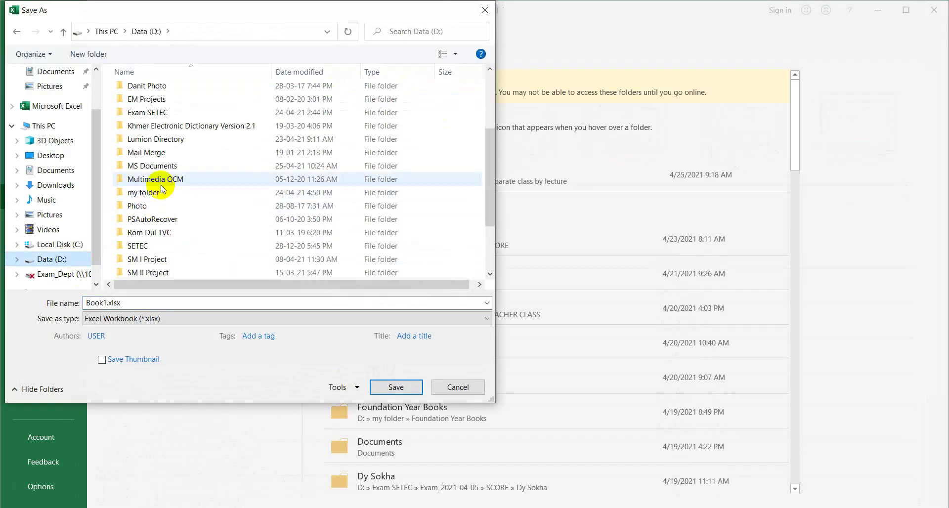
double_click(152, 166)
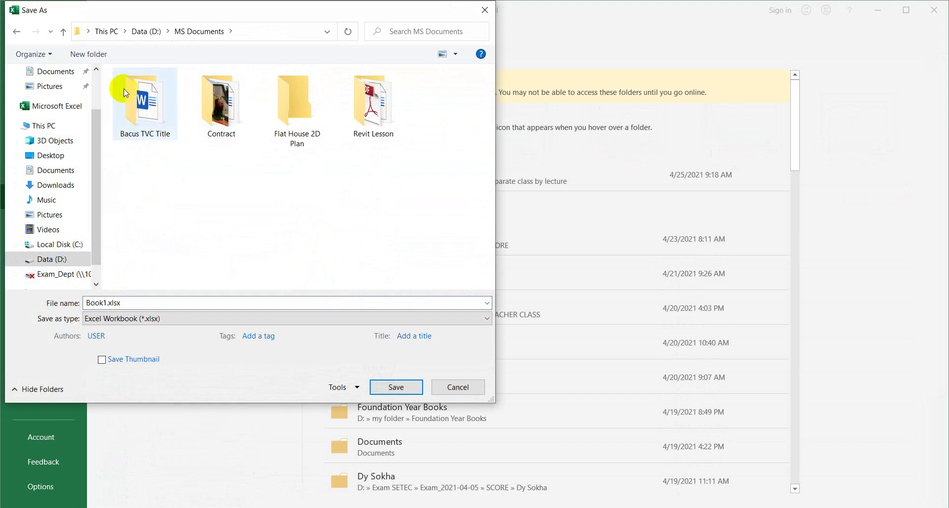
left_click(104, 56)
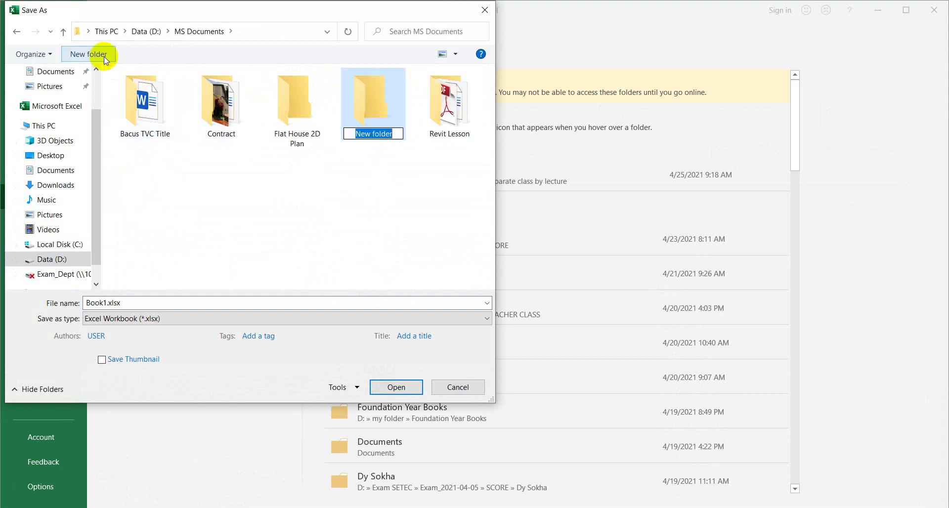
type("MS Exce")
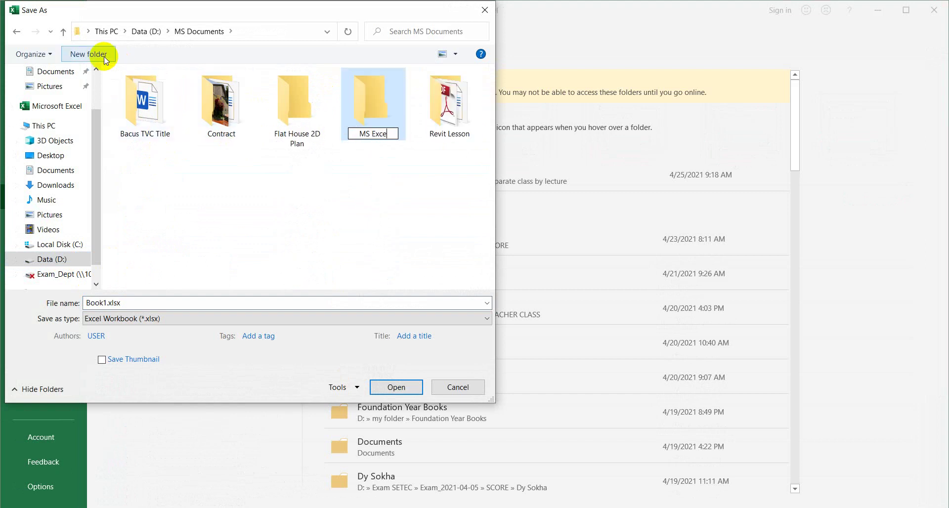
type("l")
key("Return")
key("Return")
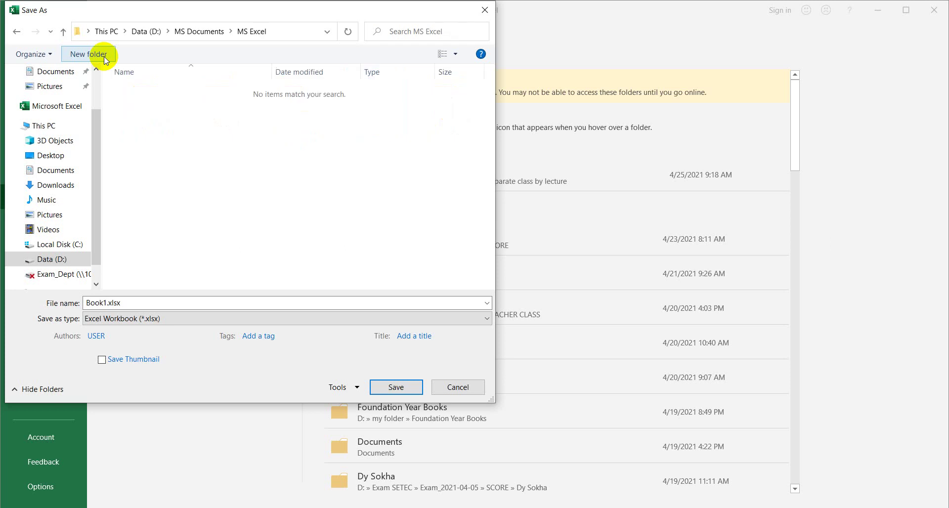
- Replace the Book1 file name with the salary_2021 name
left_click(152, 305)
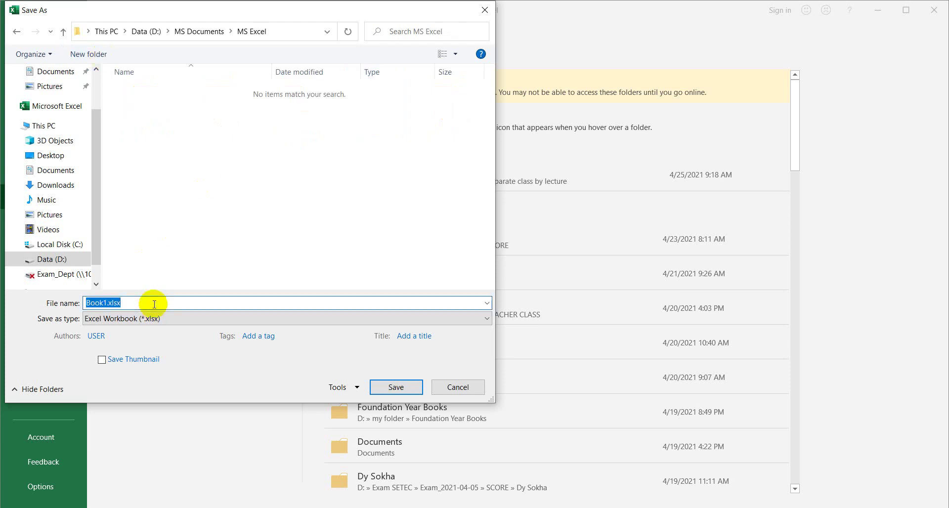
type("my")
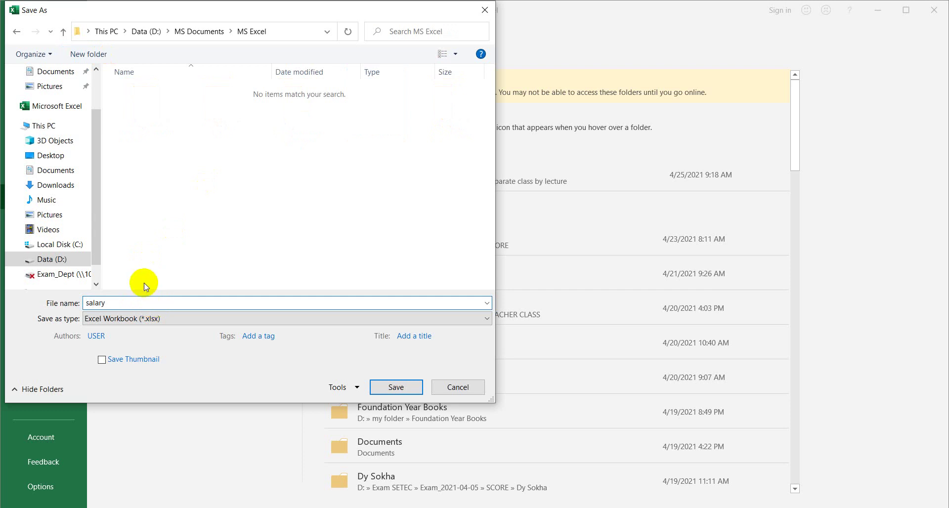
left_click(413, 386)
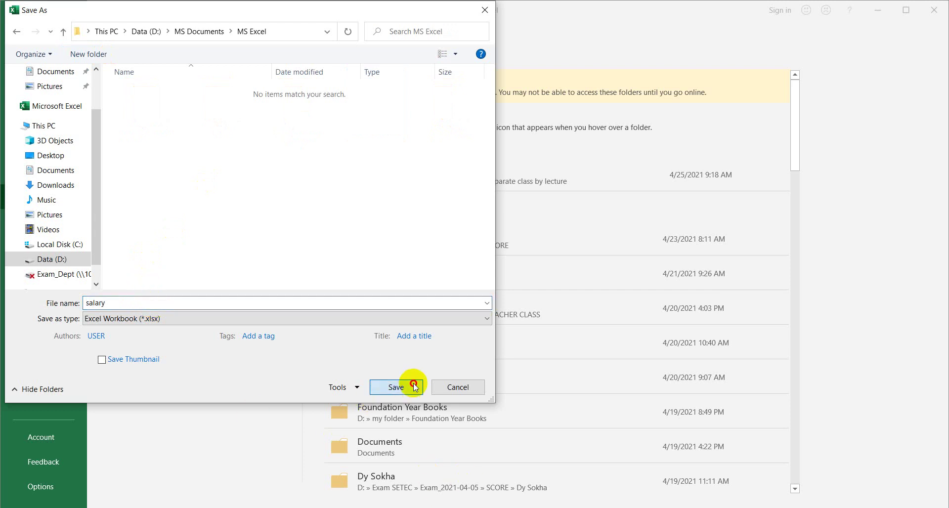
double_click(178, 304)
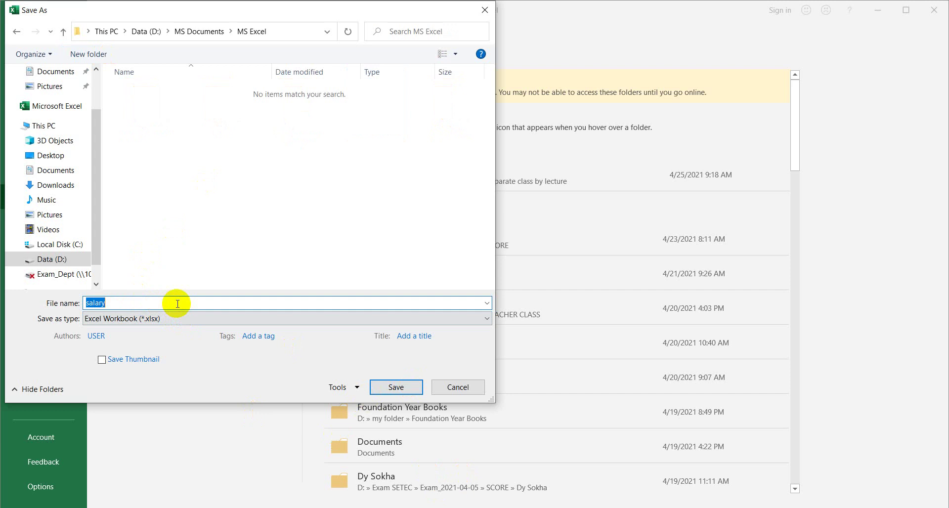
left_click(177, 303)
- Save salary_2021.xlsx, then scroll the guide past sections 5.1–5.2 to section 6, Opening Files
left_click(415, 388)
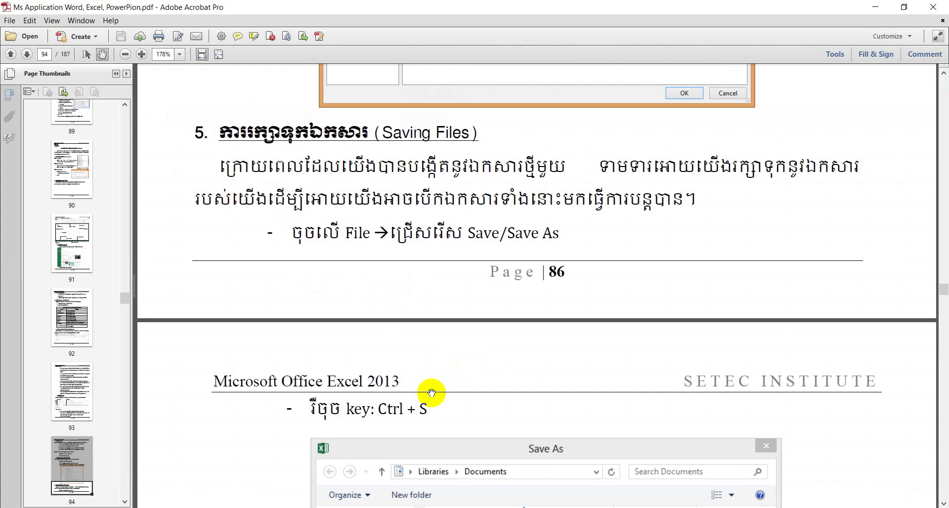
scroll(430, 394, "down", 3)
scroll(434, 376, "down", 4)
scroll(434, 378, "down", 3)
scroll(435, 376, "down", 2)
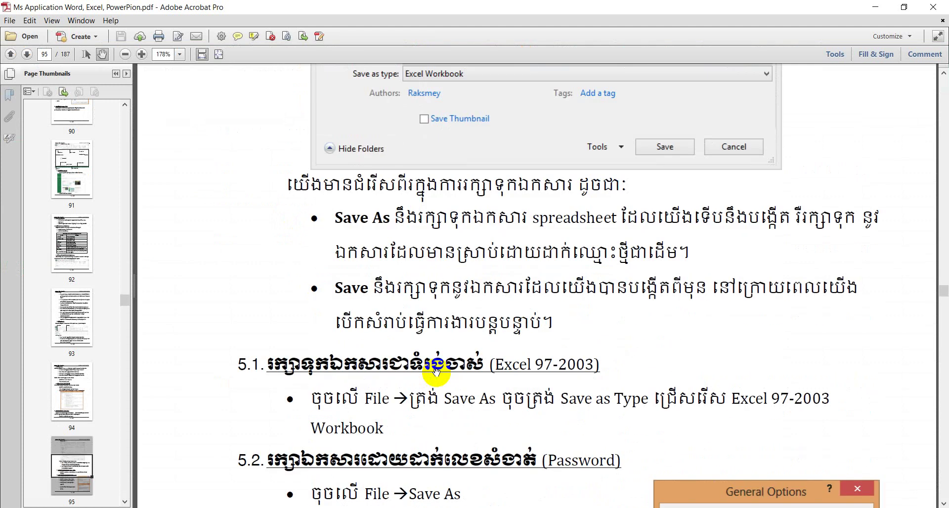
scroll(437, 372, "down", 3)
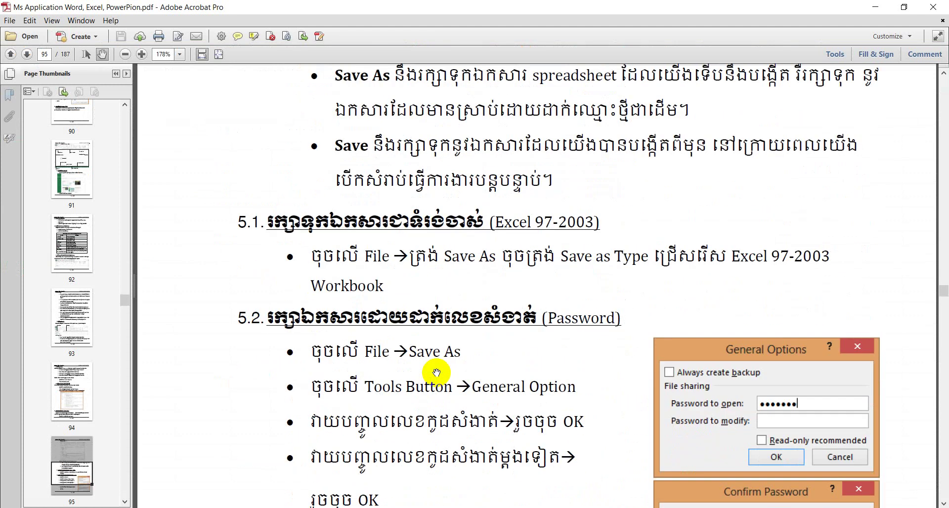
scroll(437, 373, "down", 2)
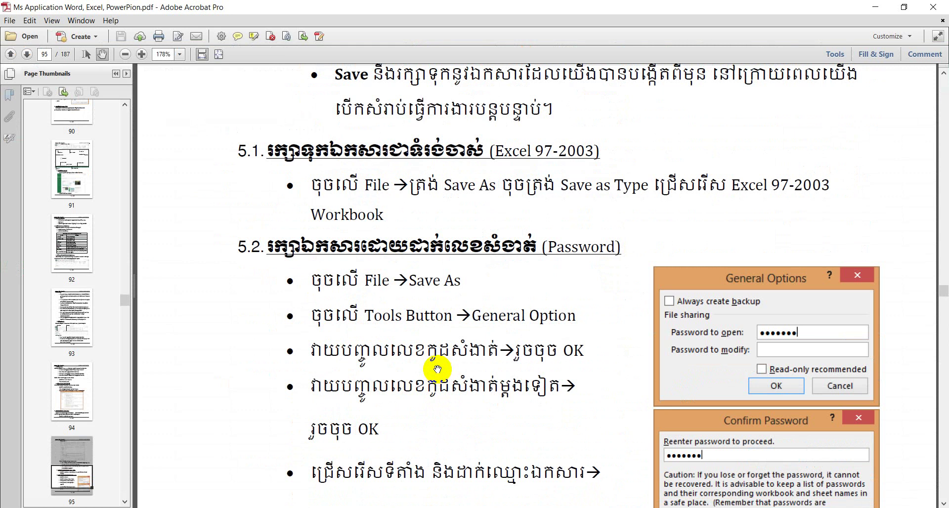
scroll(437, 369, "down", 3)
scroll(452, 388, "down", 2)
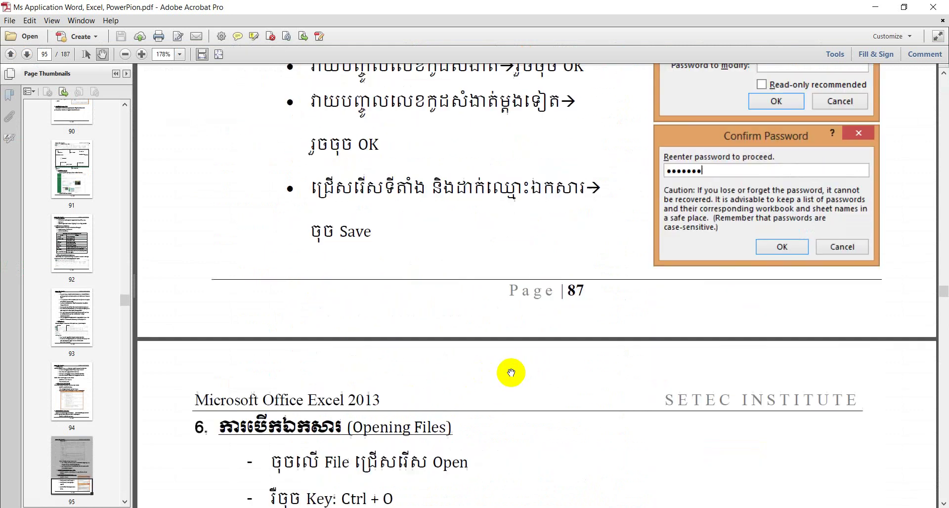
scroll(509, 375, "down", 1)
scroll(515, 363, "down", 3)
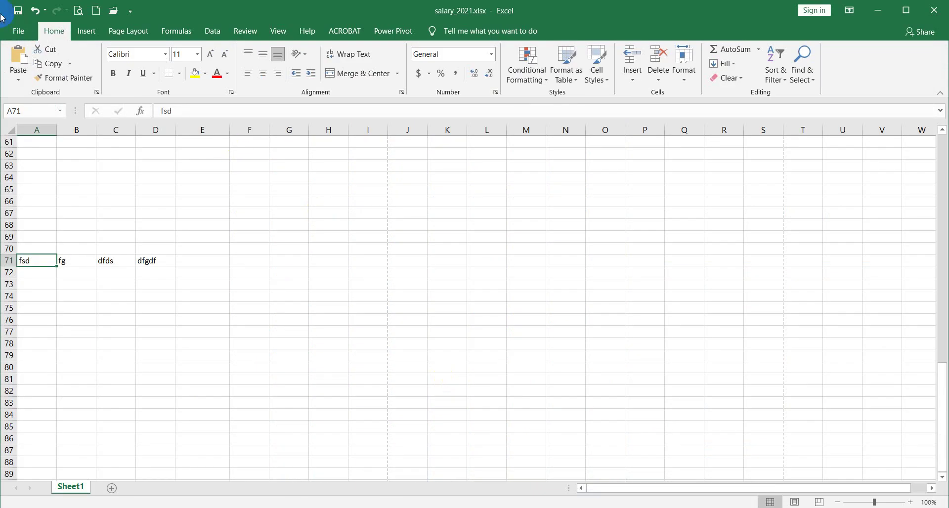
- Start saving a copy via Save As and edit the file name to salary_2020.xlsx
left_click(17, 30)
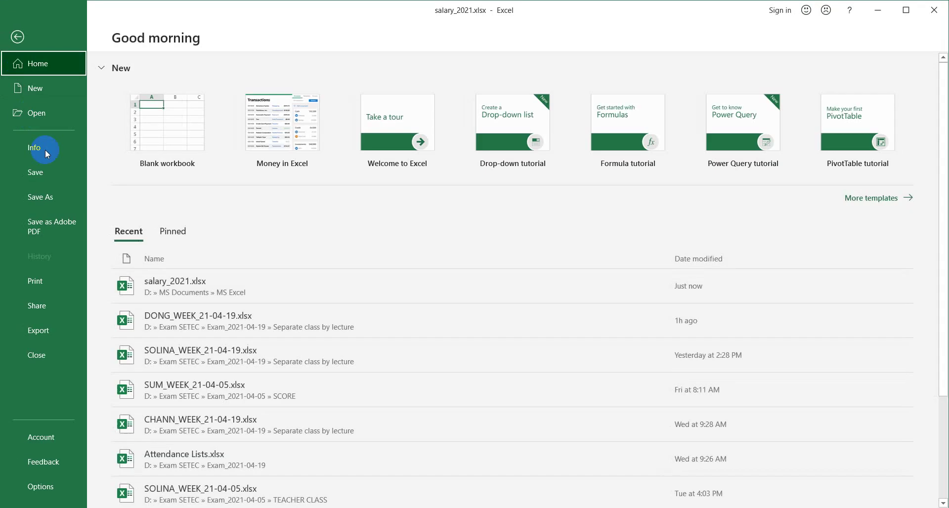
left_click(34, 197)
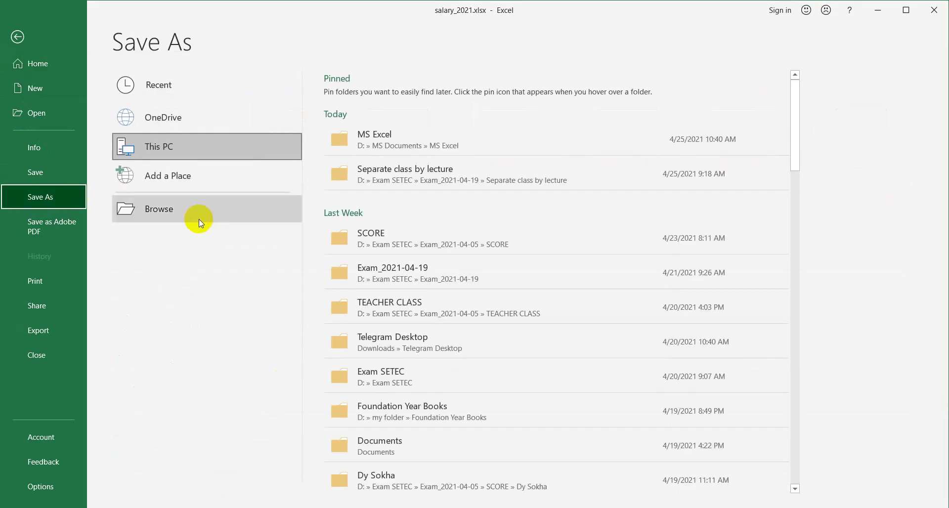
left_click(198, 216)
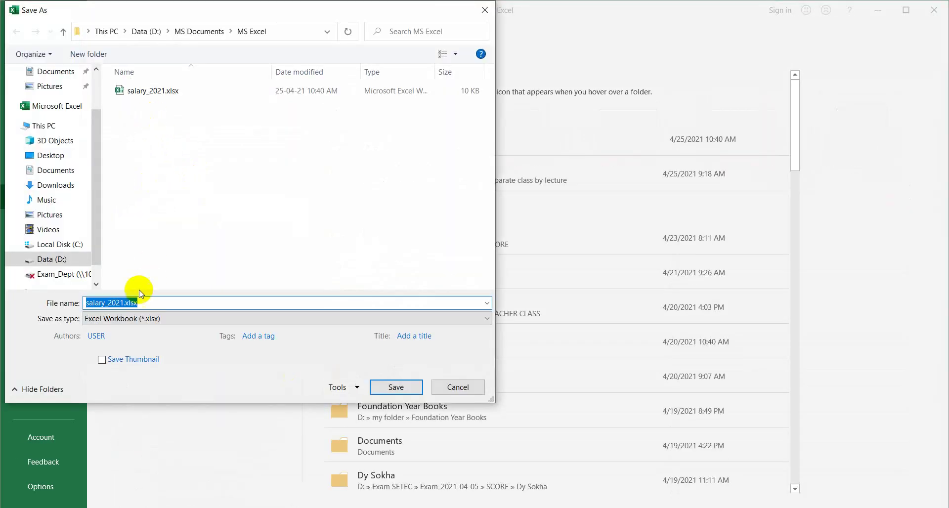
left_click(141, 302)
type("0")
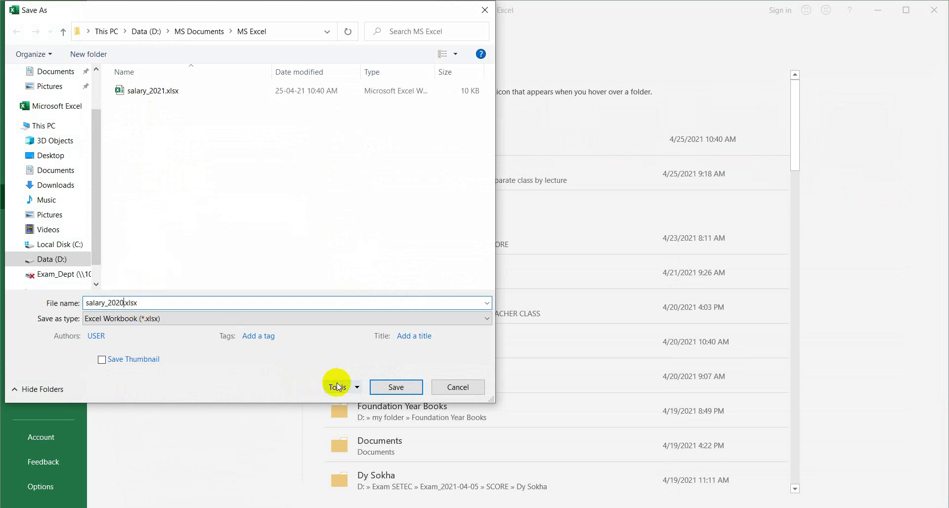
- In General Options set and confirm passwords to open and to modify, then save
left_click(358, 388)
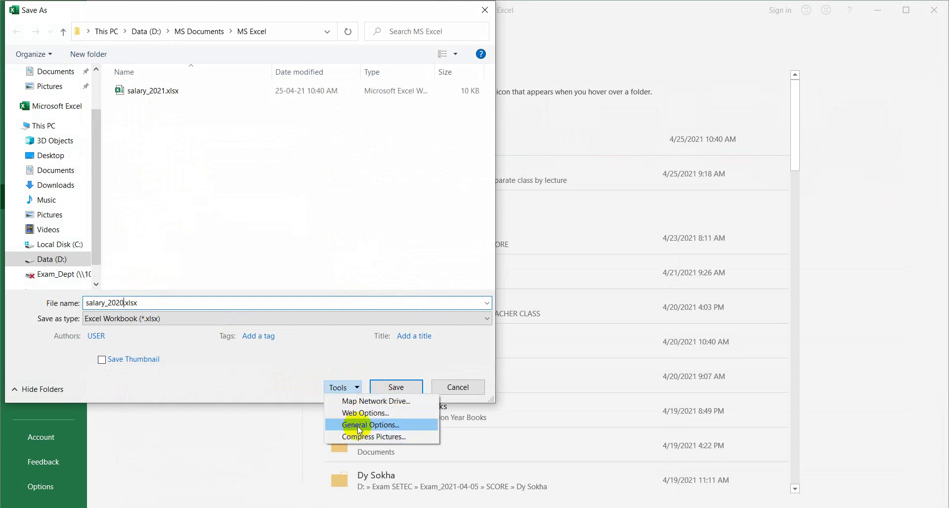
left_click(358, 426)
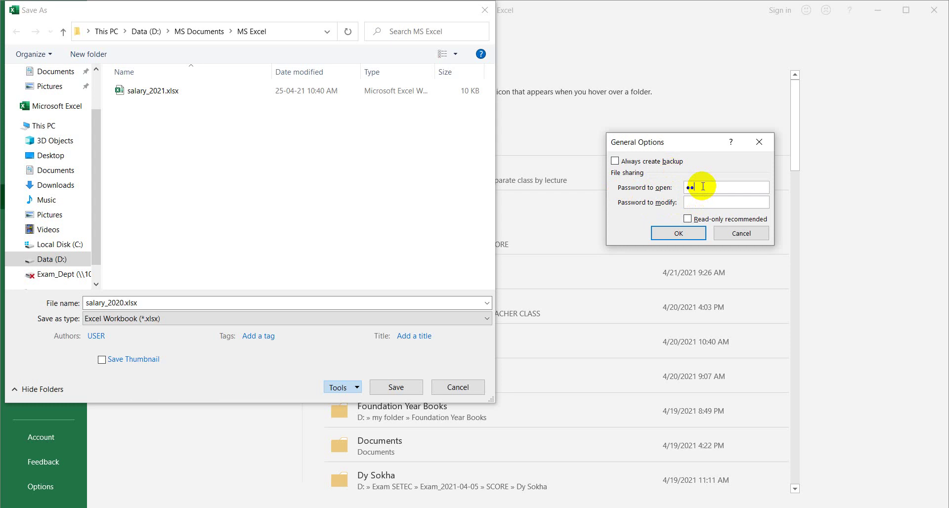
left_click(716, 203)
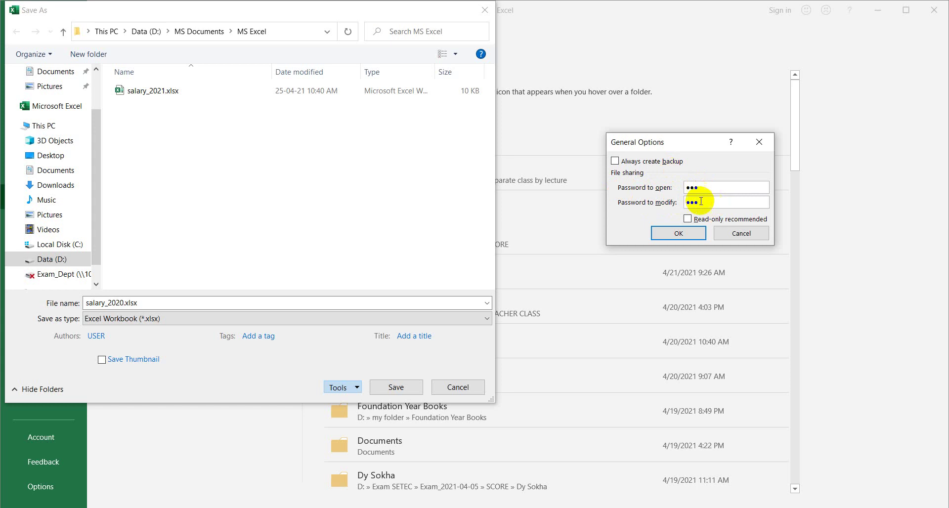
left_click(689, 232)
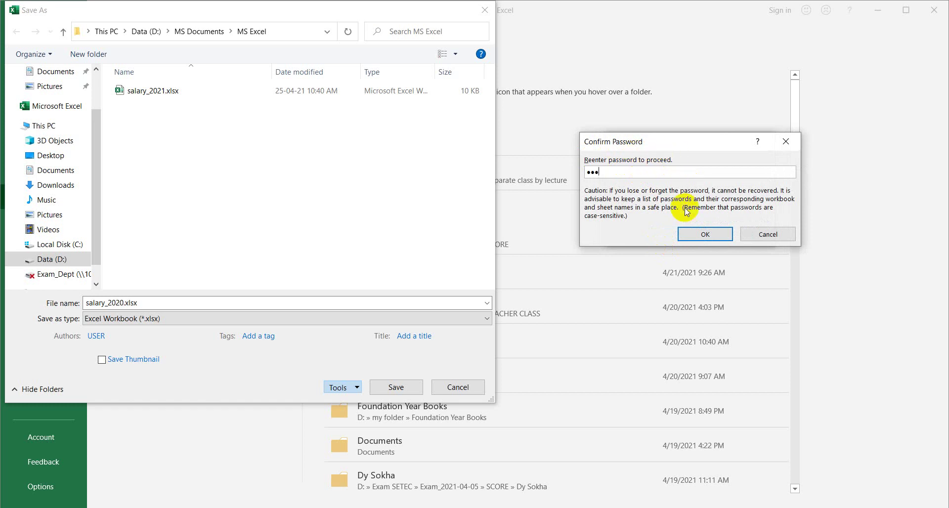
left_click(701, 234)
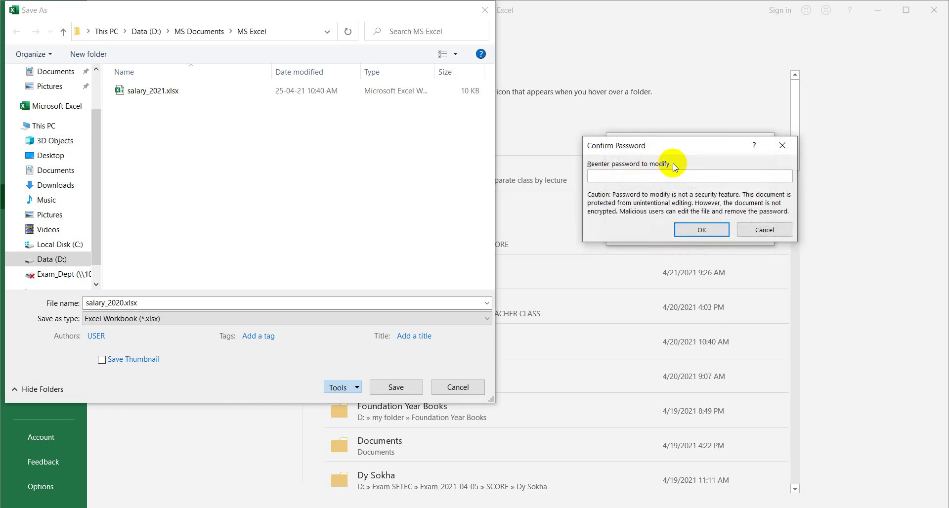
left_click(696, 227)
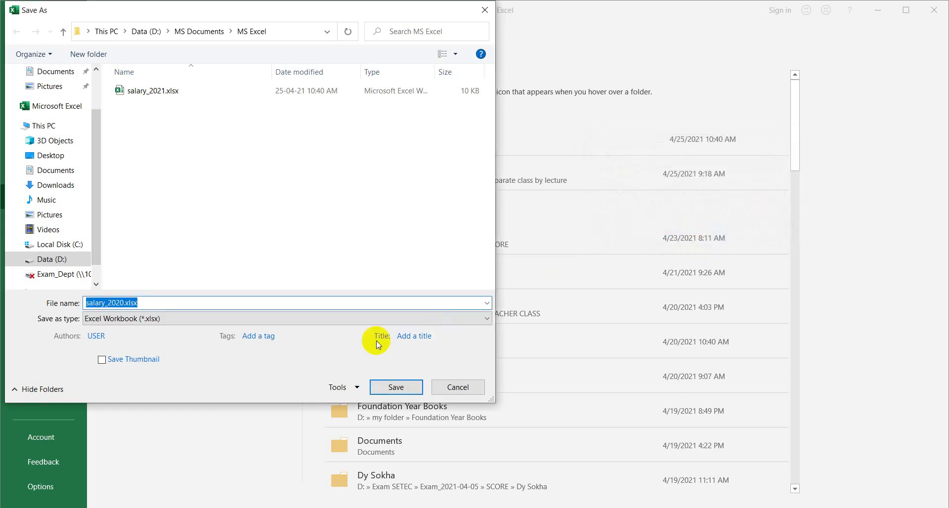
left_click(389, 388)
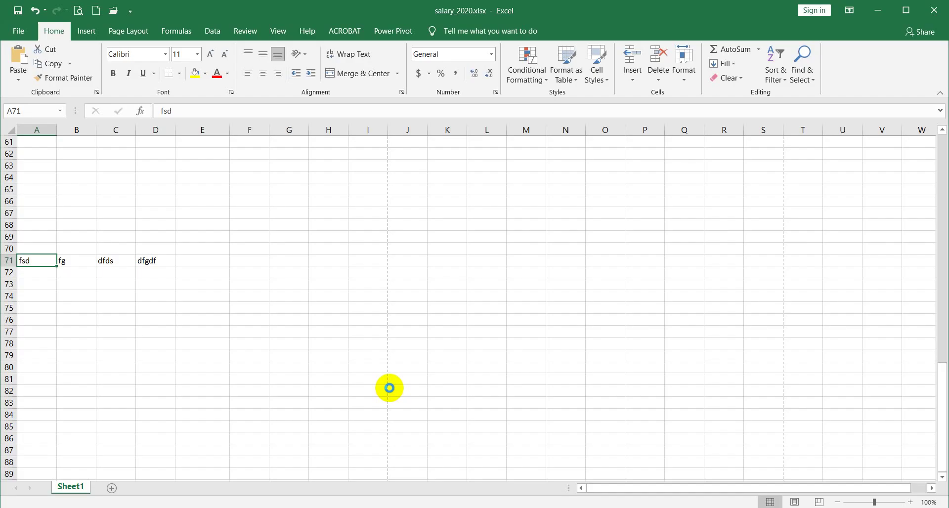
- Close the workbook, reopen salary_2020.xlsx from Recent and submit its open password
left_click(14, 32)
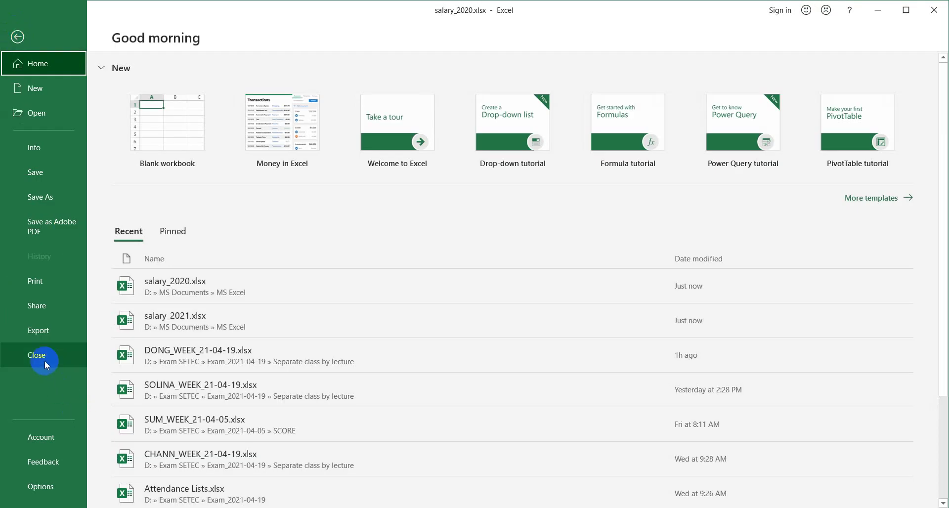
left_click(69, 356)
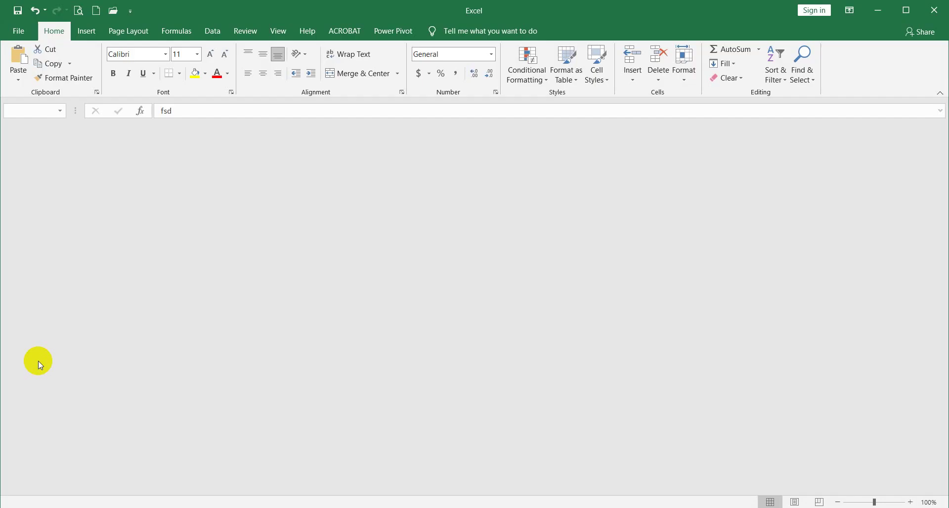
left_click(19, 31)
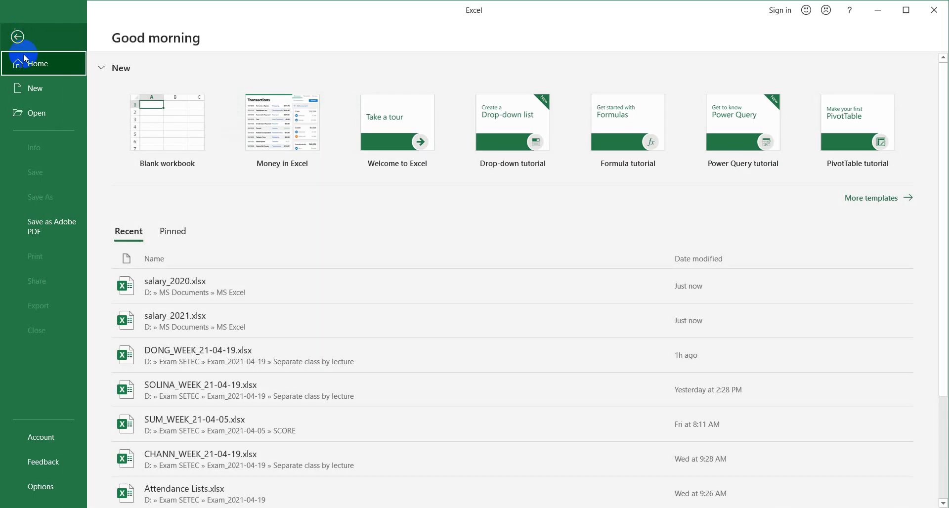
left_click(36, 114)
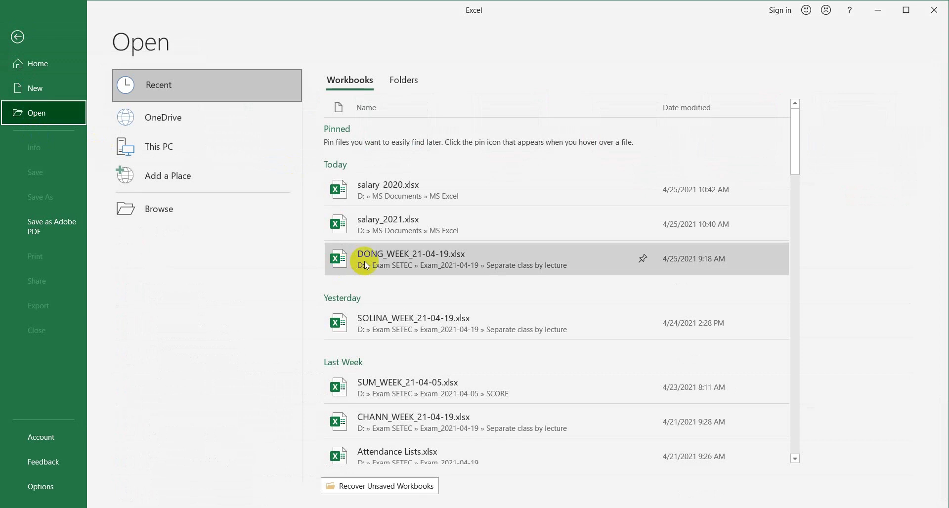
left_click(418, 186)
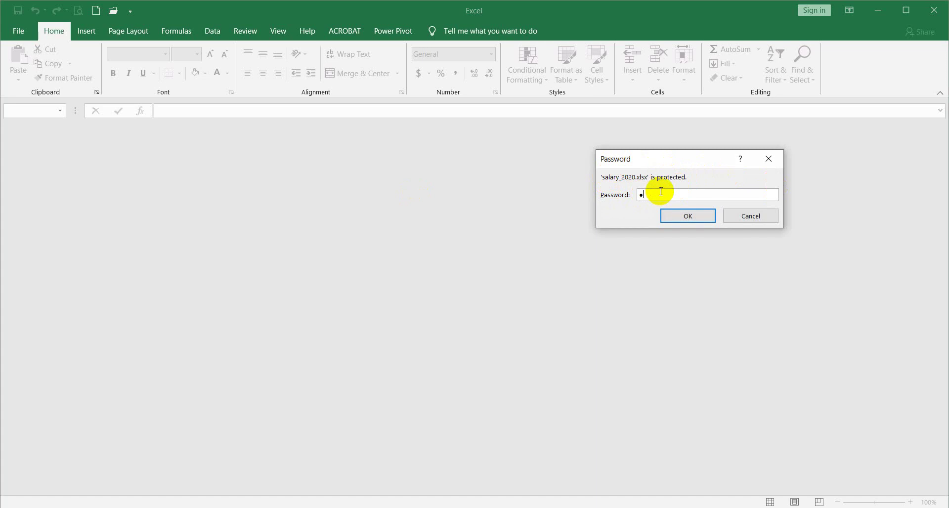
key("Return")
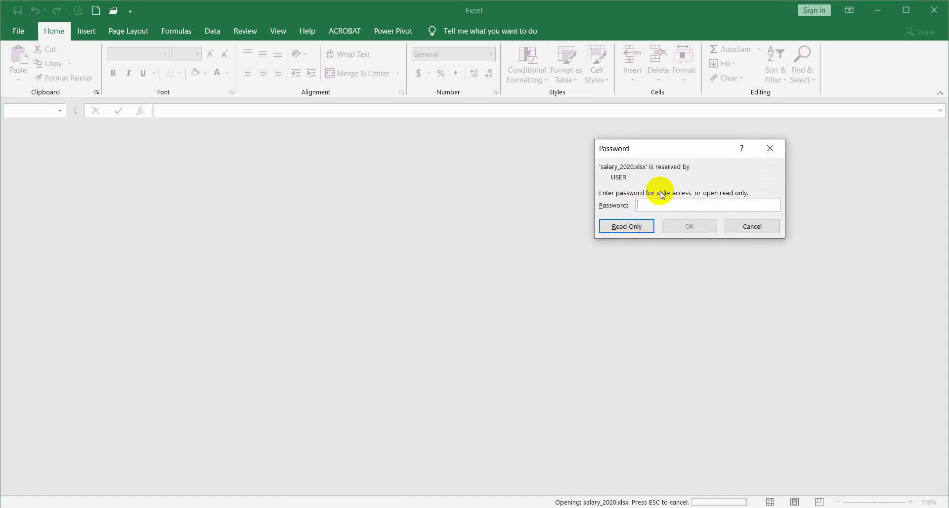
- Open salary_2020.xlsx read-only and enter 'hgjjhgj' in cell C71
left_click(628, 225)
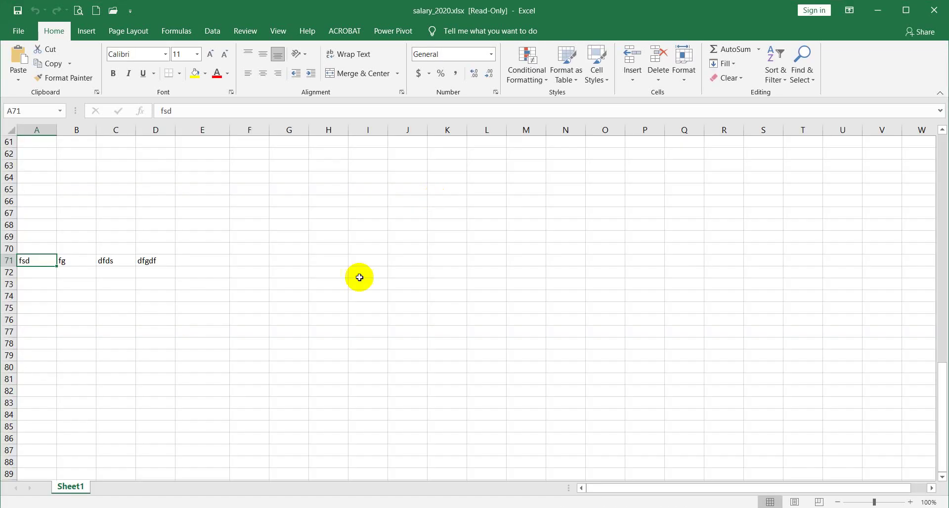
left_click(133, 253)
left_click(129, 261)
type("hgjjhgj")
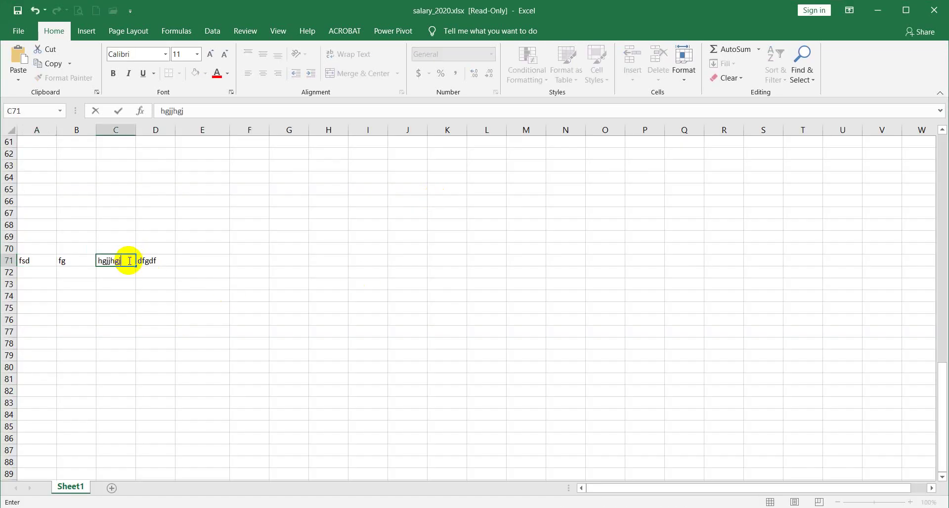
key("Return")
- Try saving over salary_2020.xlsx, confirm the replace, and dismiss the read-only error
left_click(17, 9)
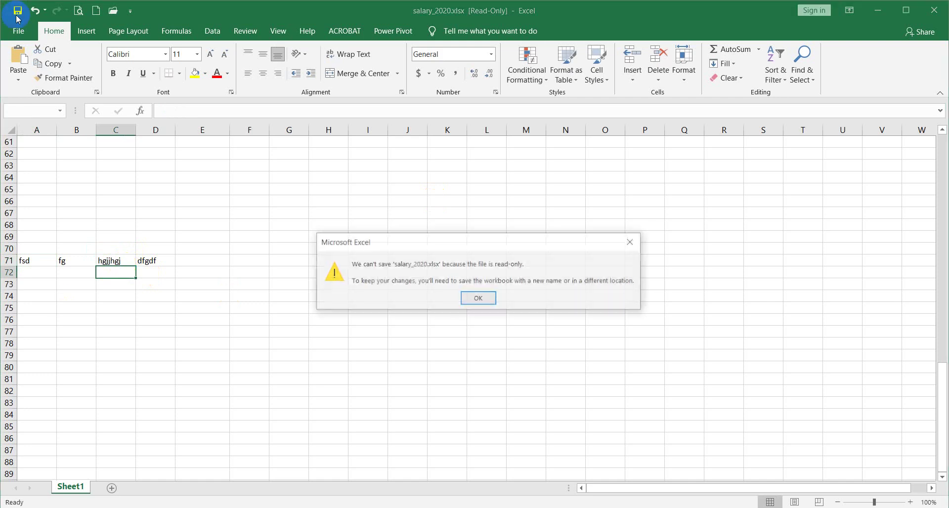
left_click(475, 298)
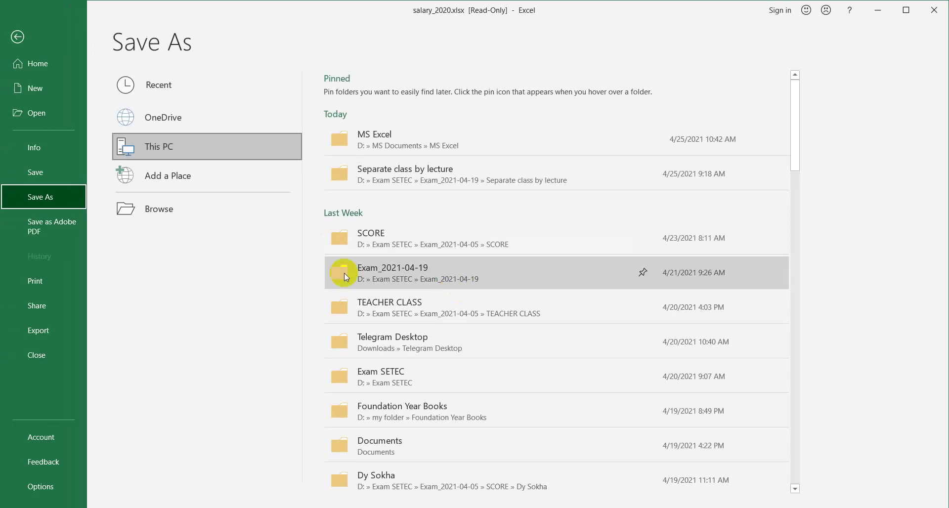
left_click(156, 207)
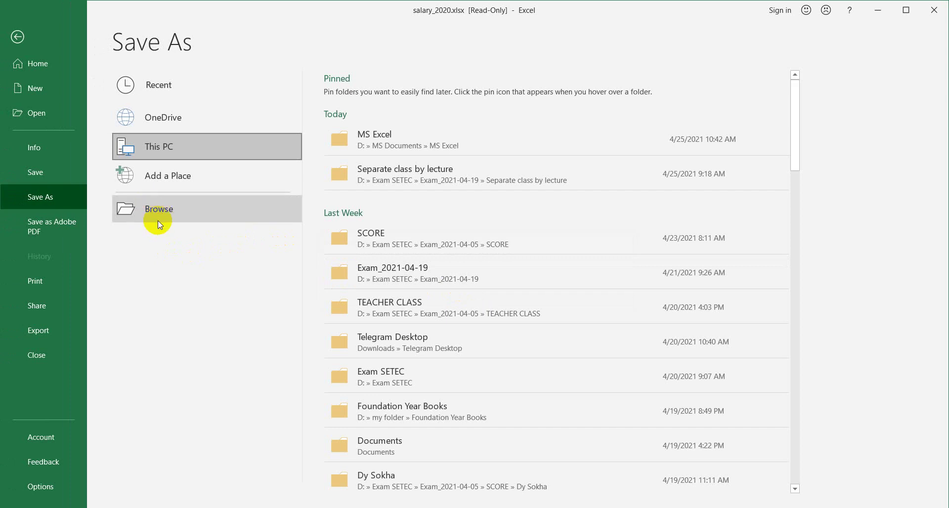
double_click(148, 91)
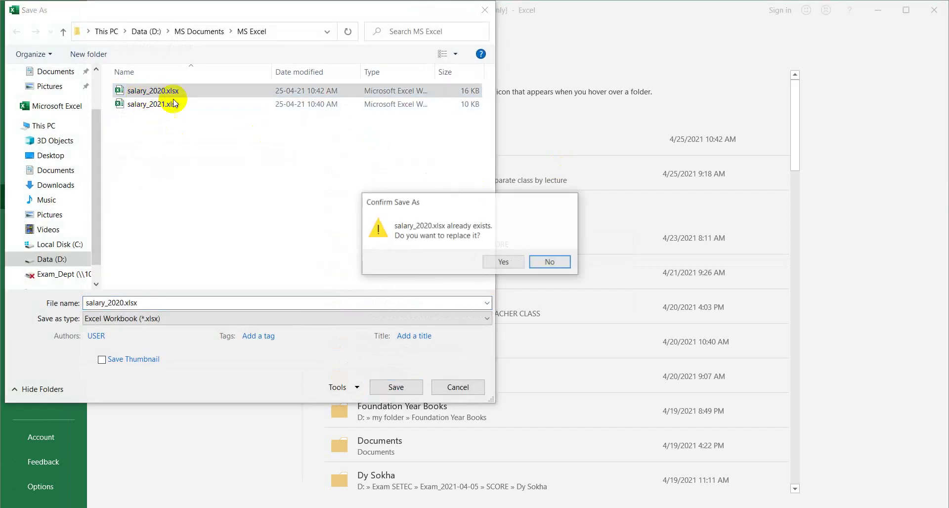
left_click(503, 262)
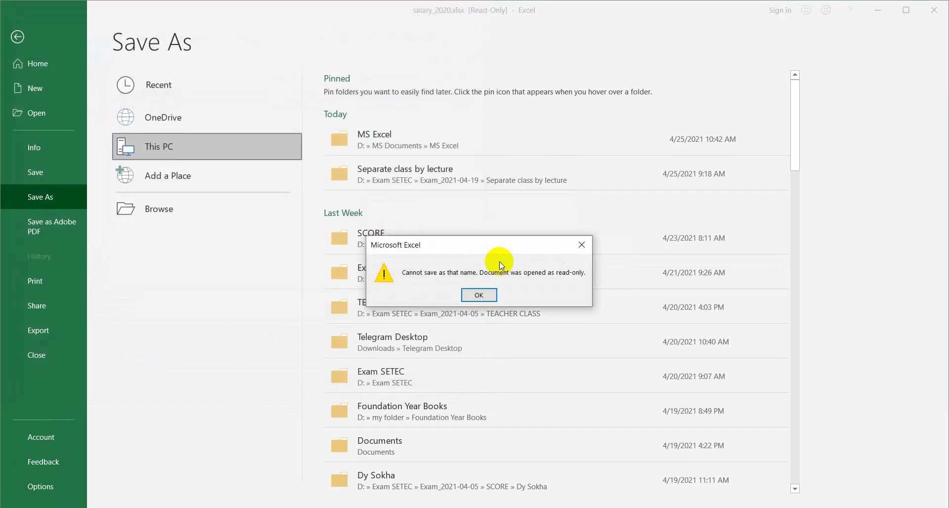
left_click(490, 295)
- Close the workbook and discard the unsaved changes
left_click(18, 37)
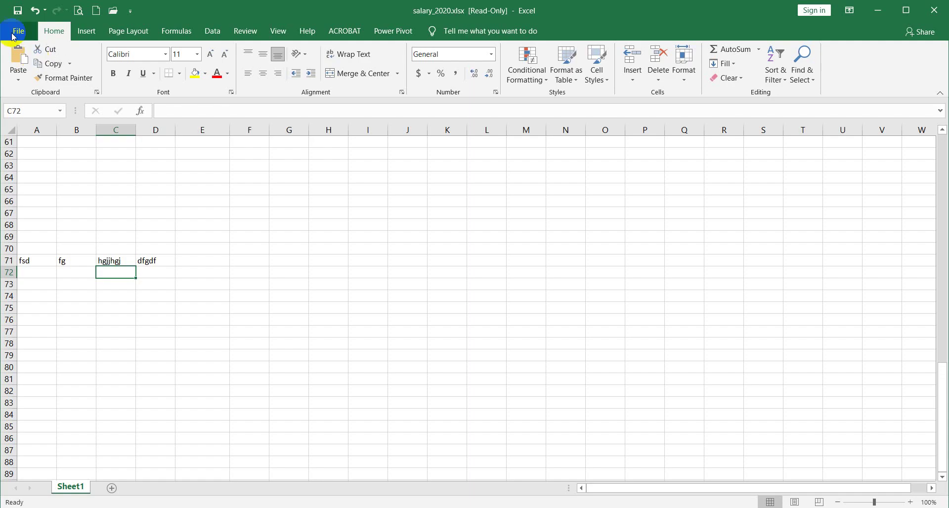
left_click(19, 31)
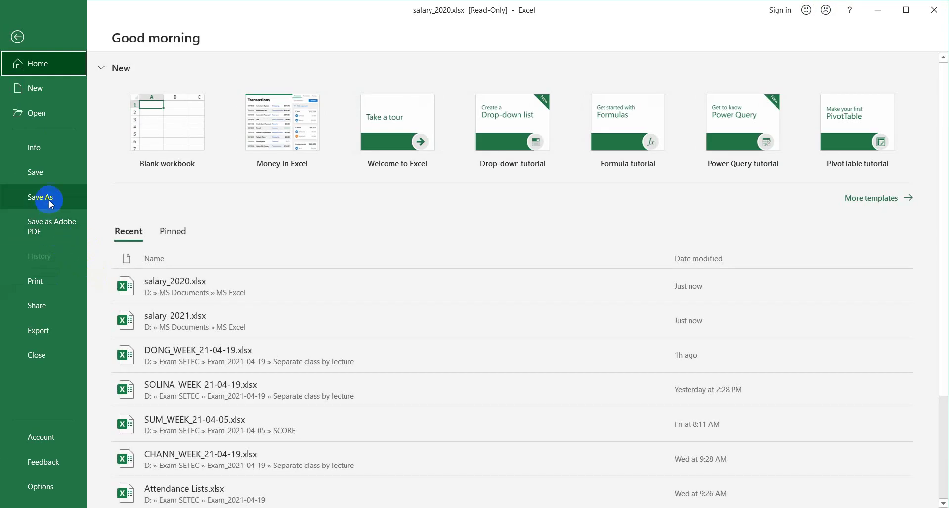
left_click(48, 346)
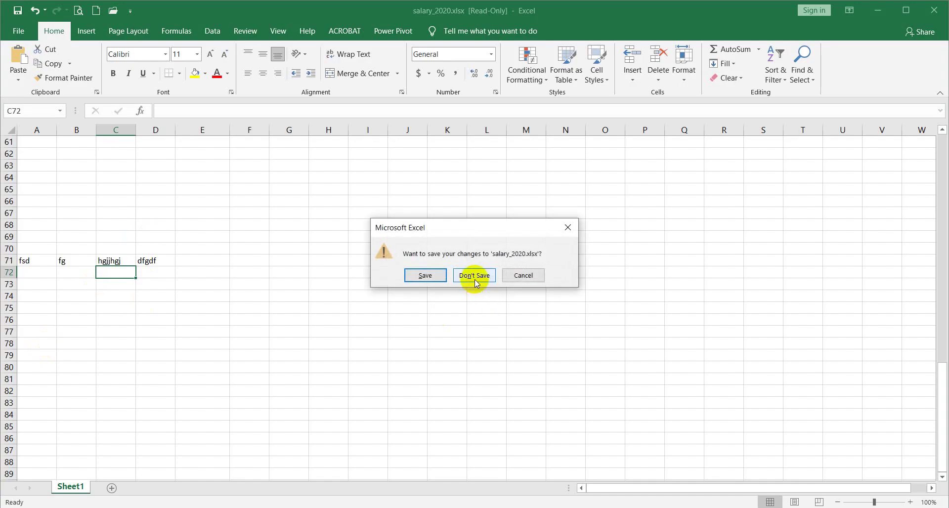
left_click(473, 275)
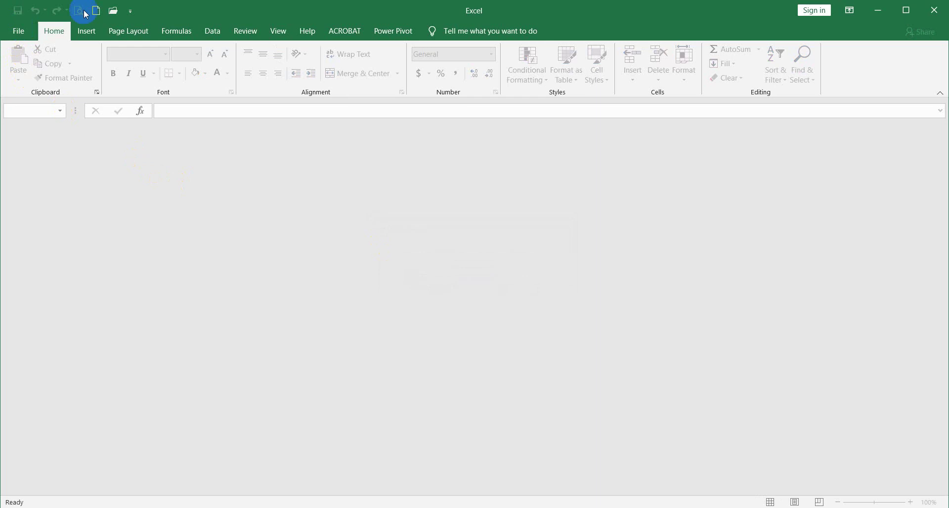
- Reopen salary_2020.xlsx from recent files, supplying the open and modify passwords
left_click(113, 11)
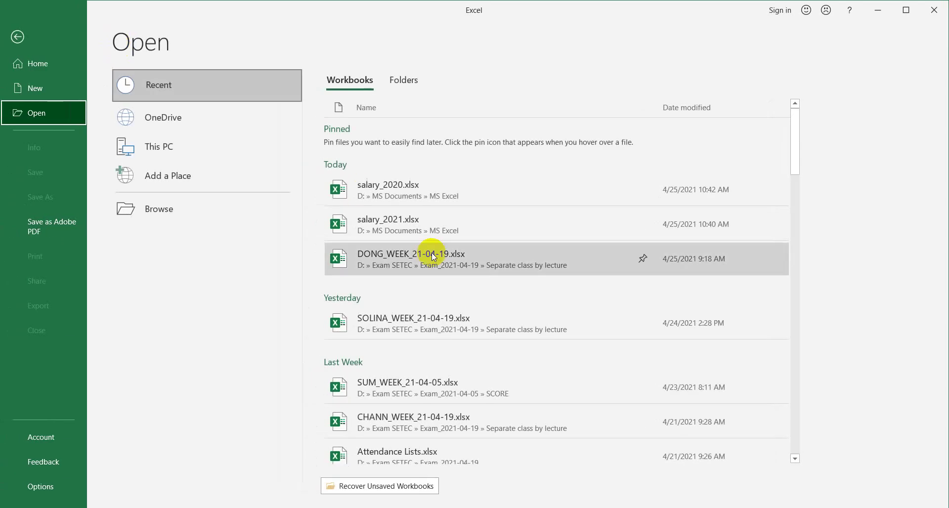
left_click(435, 206)
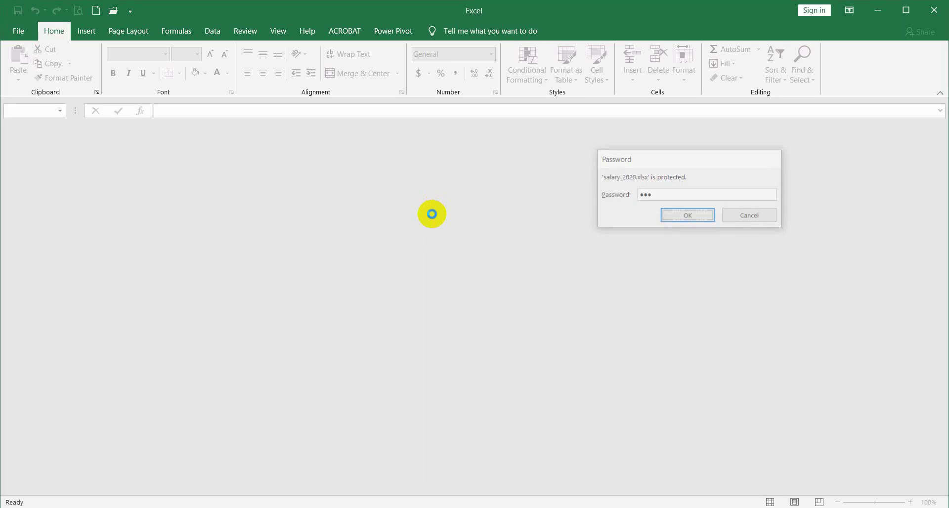
key("Return")
type("1")
key("Return")
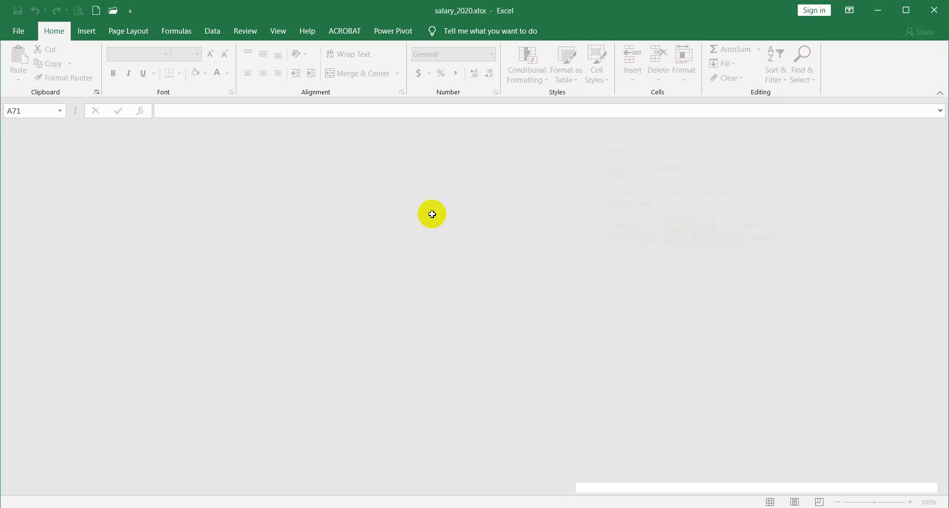
- Delete the dfgdf entry from cell D71
left_click(162, 250)
left_click(163, 259)
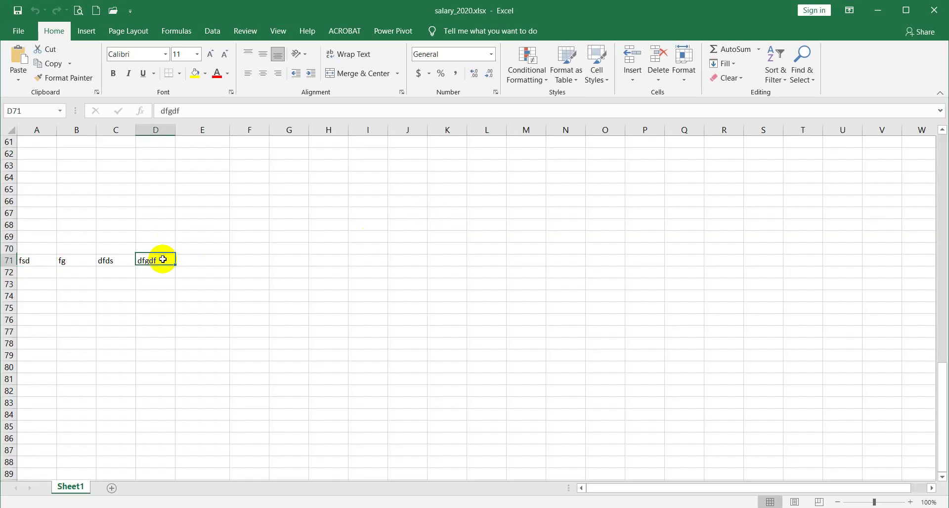
key("Delete")
key("Return")
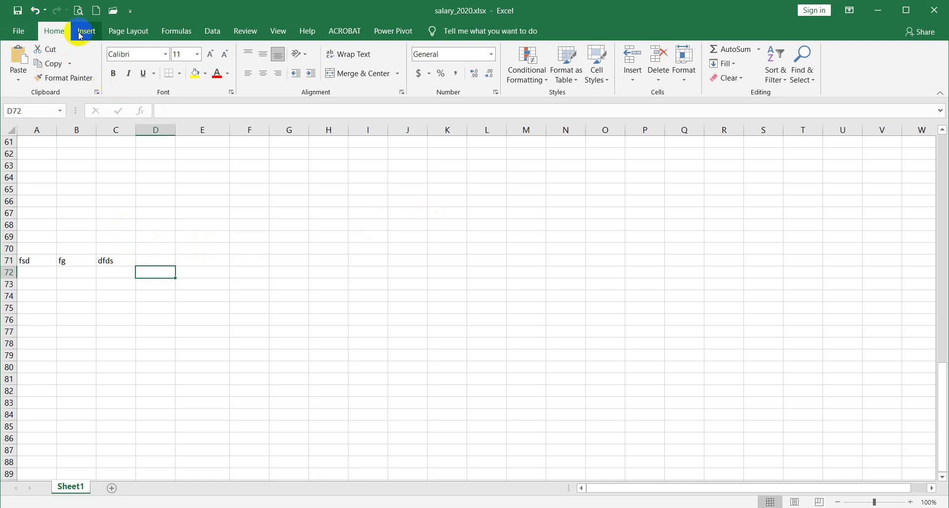
- Clear both passwords in General Options and save over salary_2020.xlsx
left_click(19, 30)
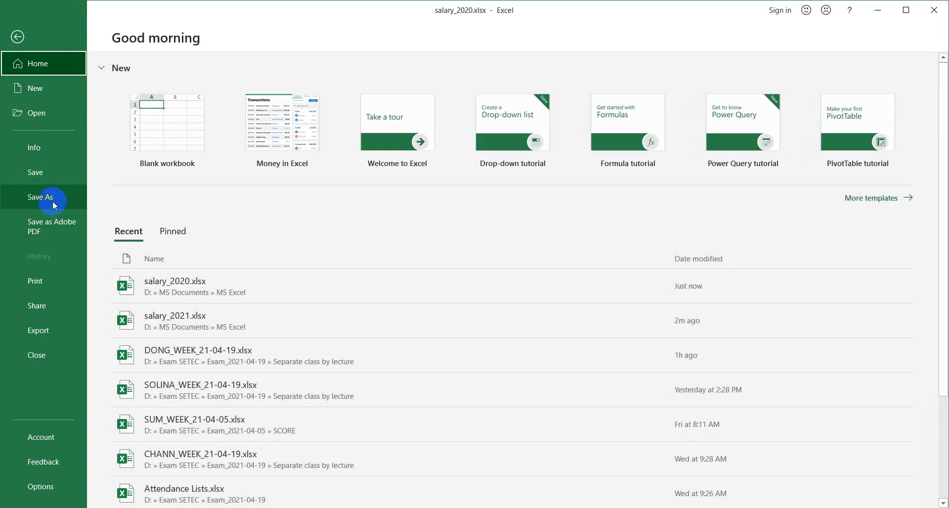
left_click(64, 196)
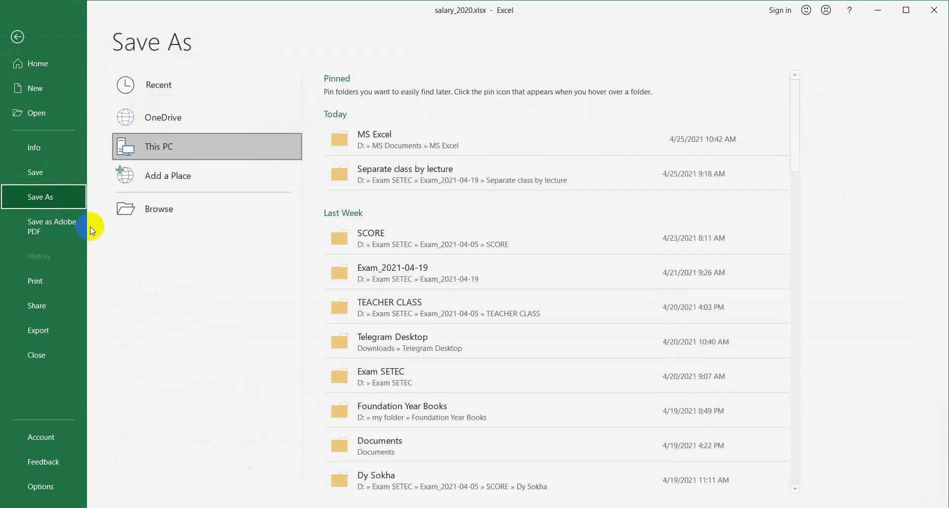
left_click(170, 236)
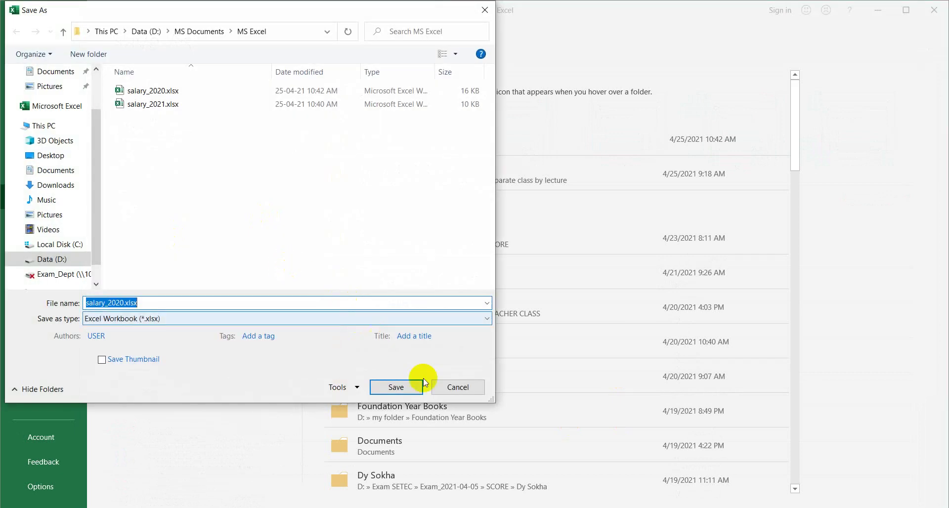
left_click(341, 387)
left_click(361, 426)
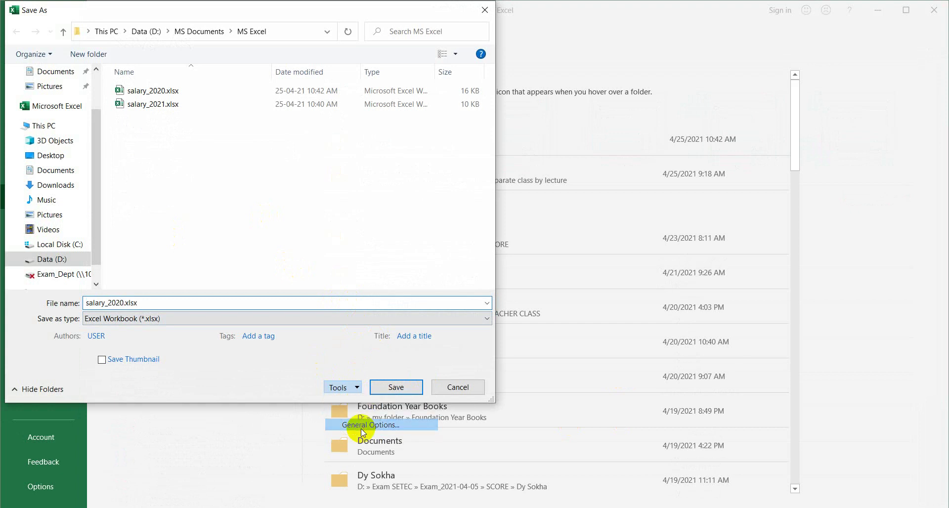
key("BackSpace")
key("BackSpace")
key("BackSpace")
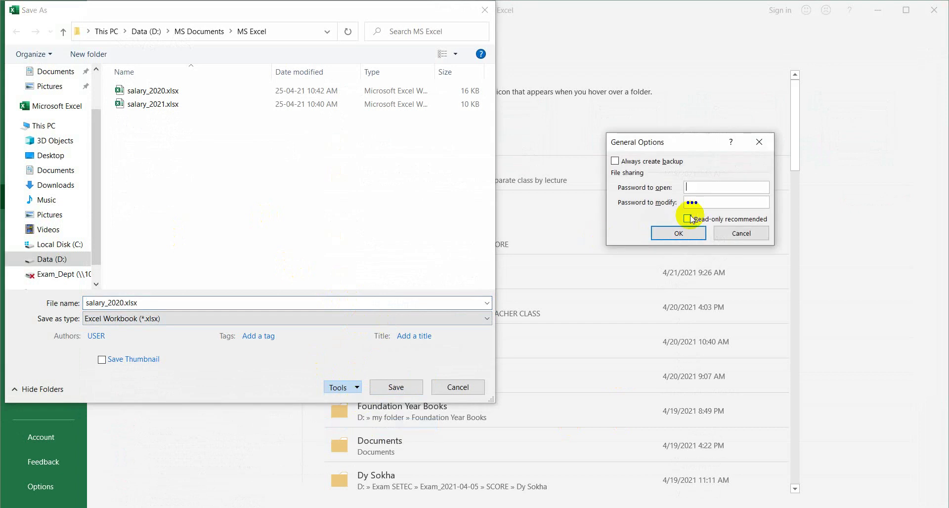
key("BackSpace")
key("BackSpace")
key("BackSpace")
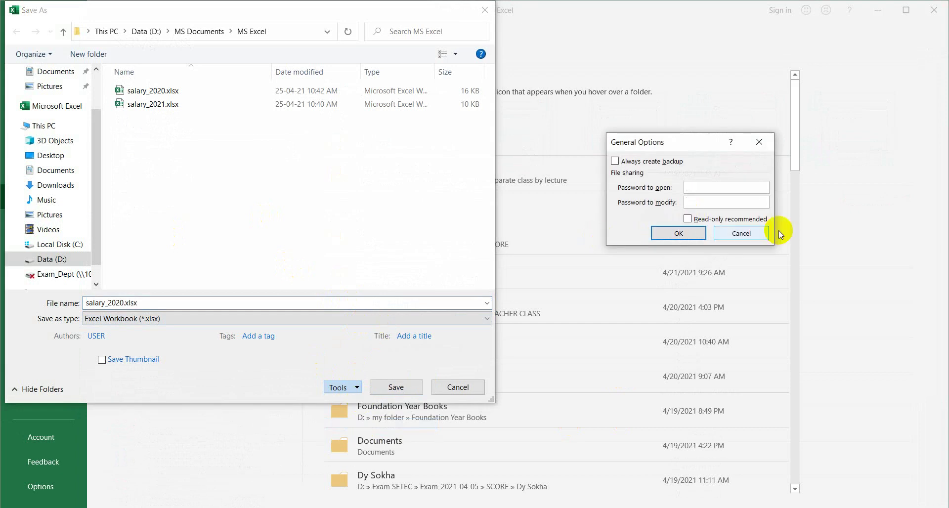
left_click(696, 232)
left_click(396, 387)
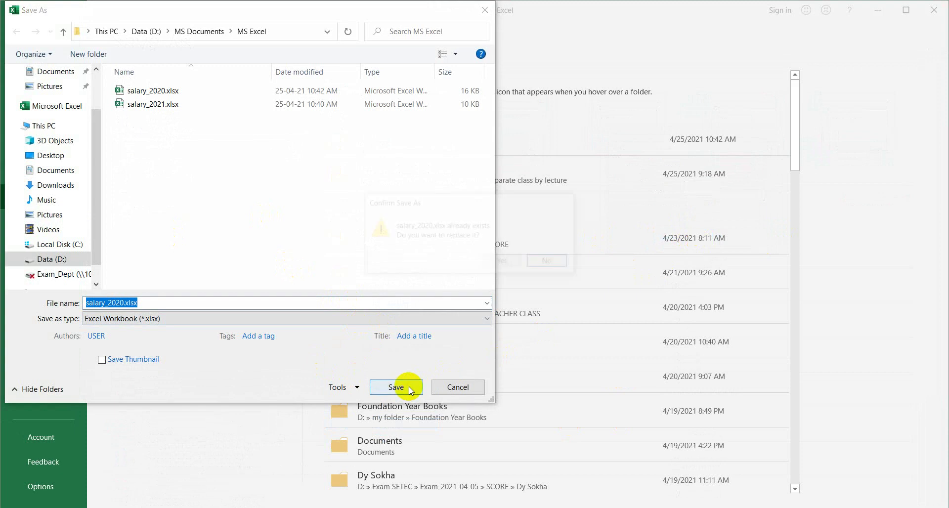
left_click(495, 264)
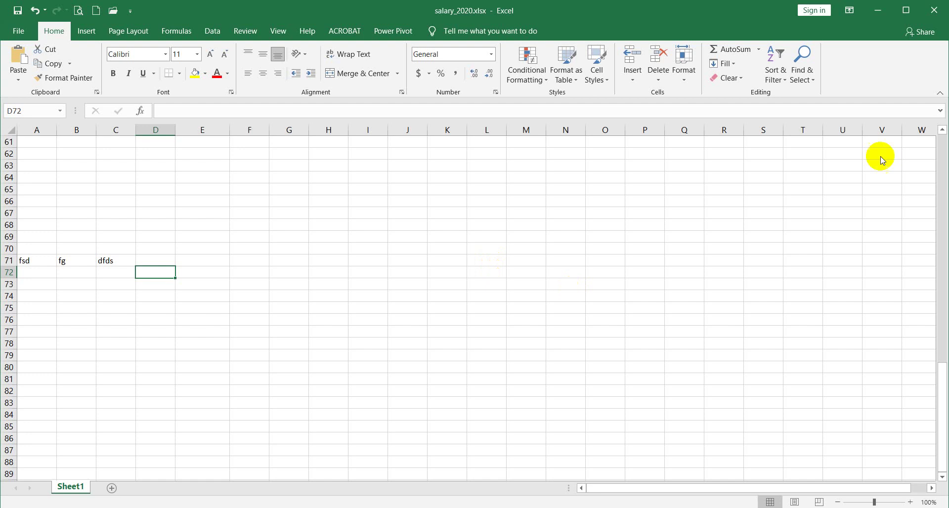
- Close the salary_2020.xlsx workbook
left_click(19, 31)
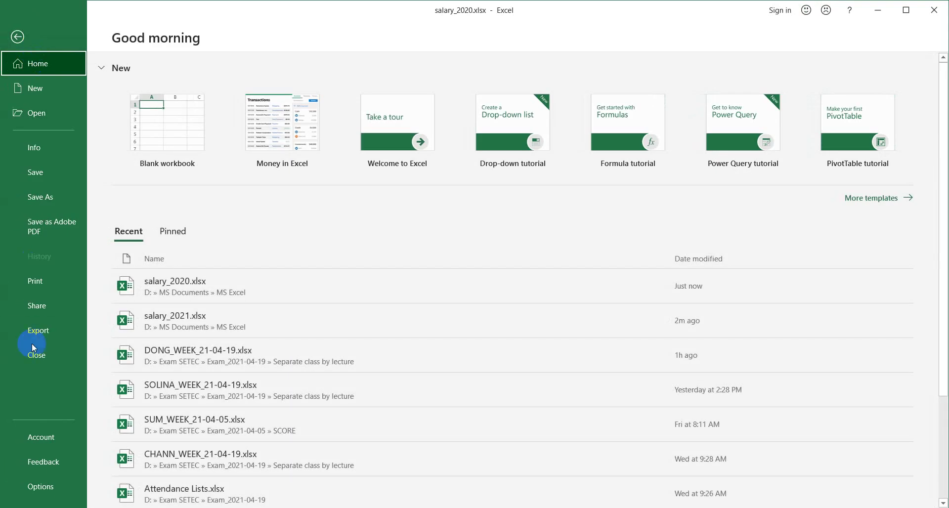
left_click(26, 363)
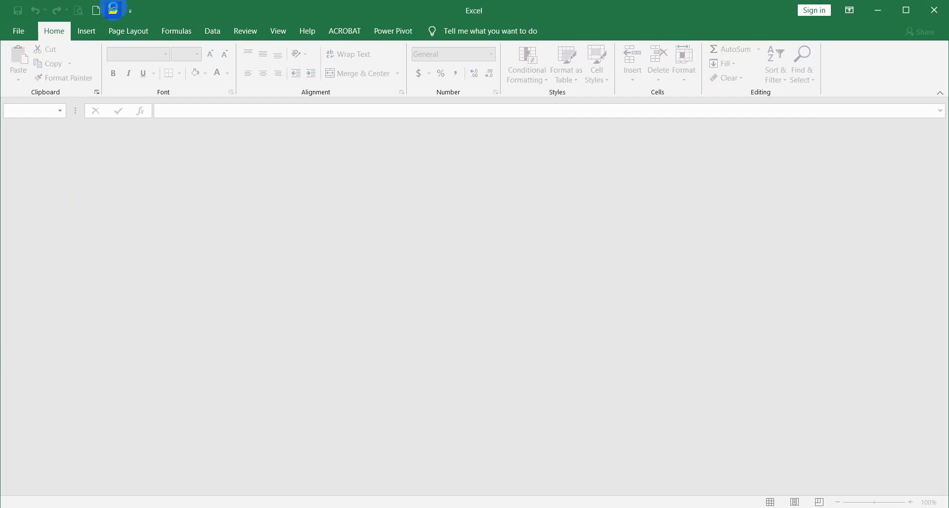
left_click(114, 11)
- Reopen salary_2020.xlsx, select a block of cells, then scroll the tutorial PDF down
left_click(408, 186)
left_click_drag(290, 331, 322, 354)
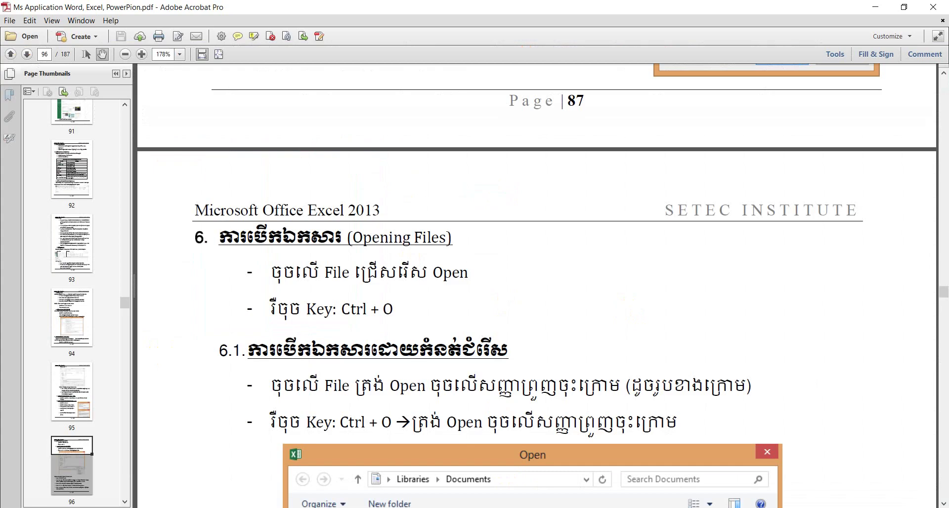
scroll(499, 298, "down", 3)
scroll(499, 298, "down", 3)
scroll(499, 298, "down", 3)
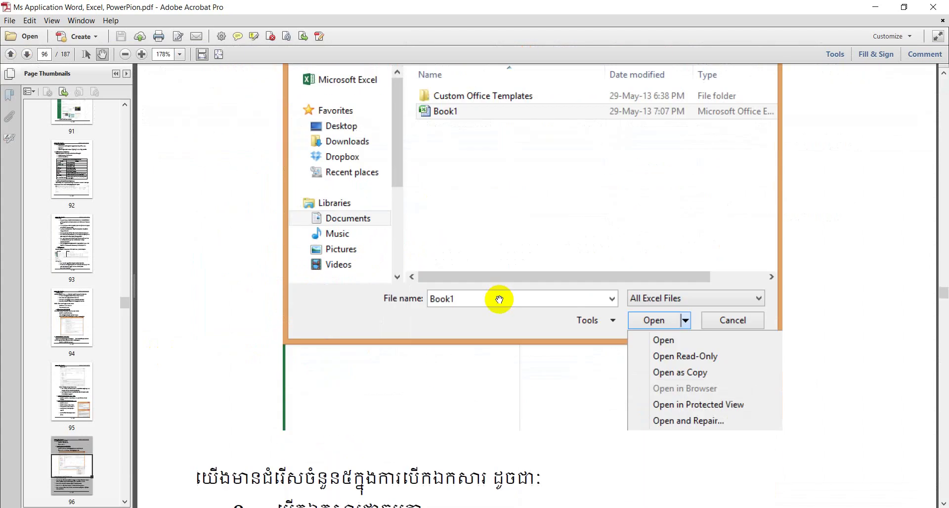
scroll(500, 297, "down", 3)
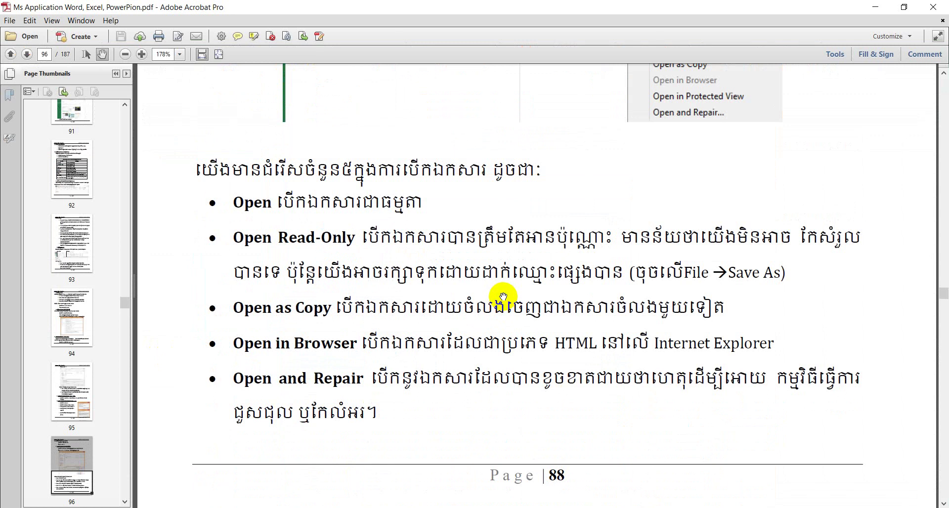
scroll(503, 297, "down", 4)
scroll(506, 330, "down", 2)
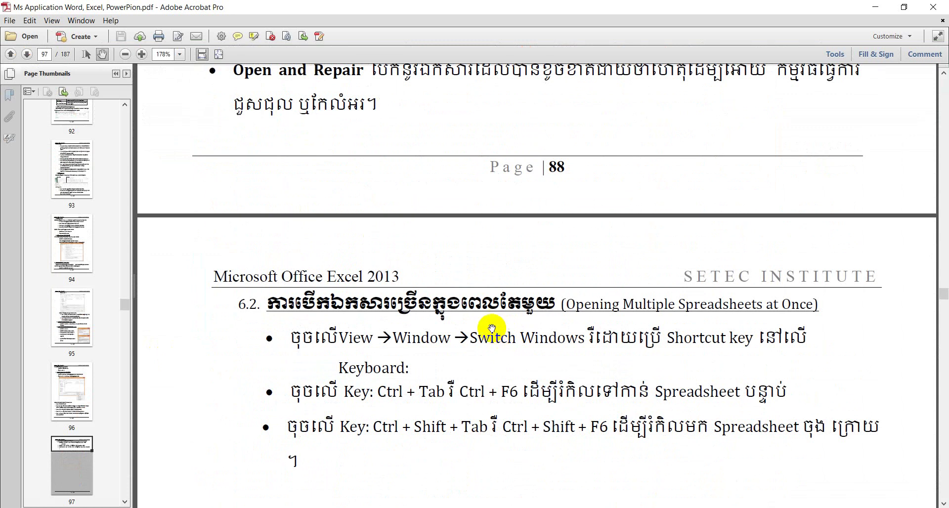
- Scroll the PDF past the 6.2 heading to page 98's data-types lesson
double_click(491, 305)
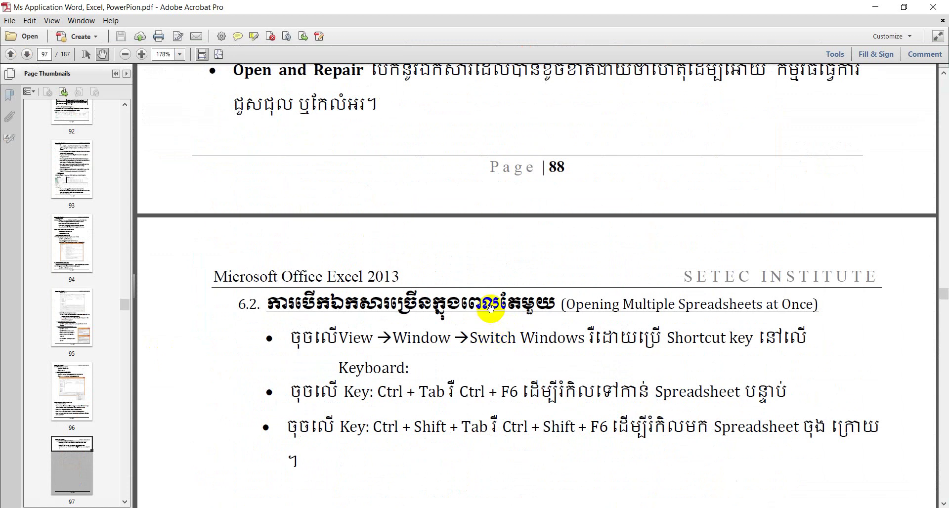
scroll(492, 309, "down", 2)
scroll(490, 307, "down", 5)
scroll(445, 316, "down", 3)
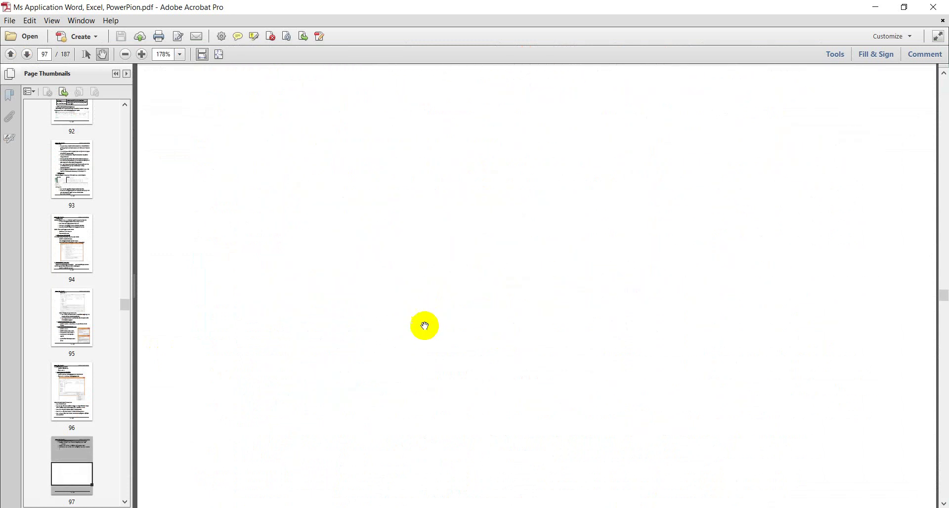
scroll(425, 326, "down", 3)
scroll(426, 321, "down", 4)
scroll(428, 319, "down", 4)
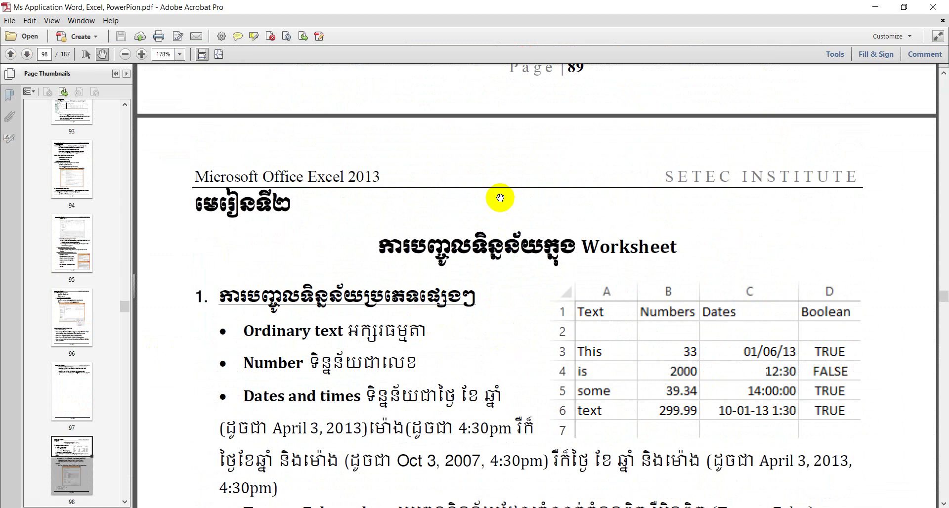
scroll(500, 197, "down", 3)
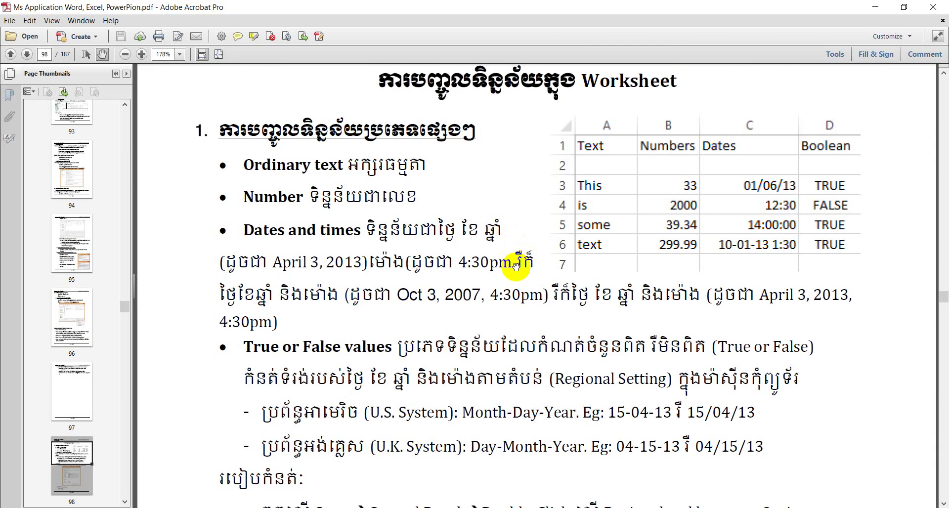
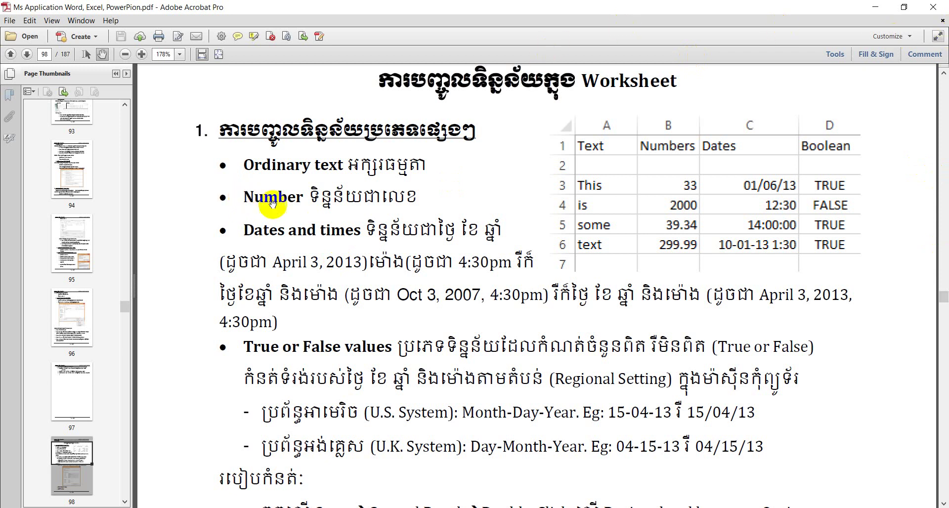
- Scroll the PDF guide to page 99's Customize Format screenshots for number and date settings
scroll(262, 195, "down", 1)
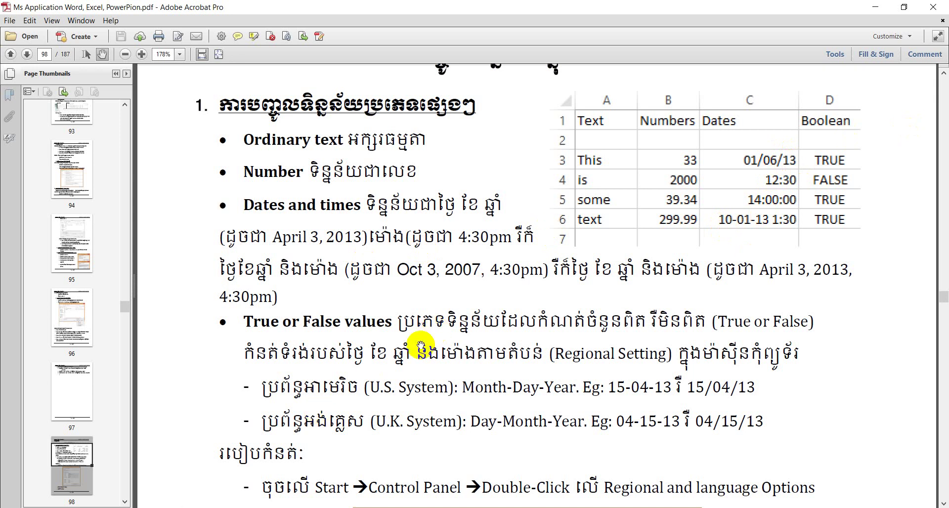
scroll(396, 336, "down", 3)
scroll(366, 332, "down", 1)
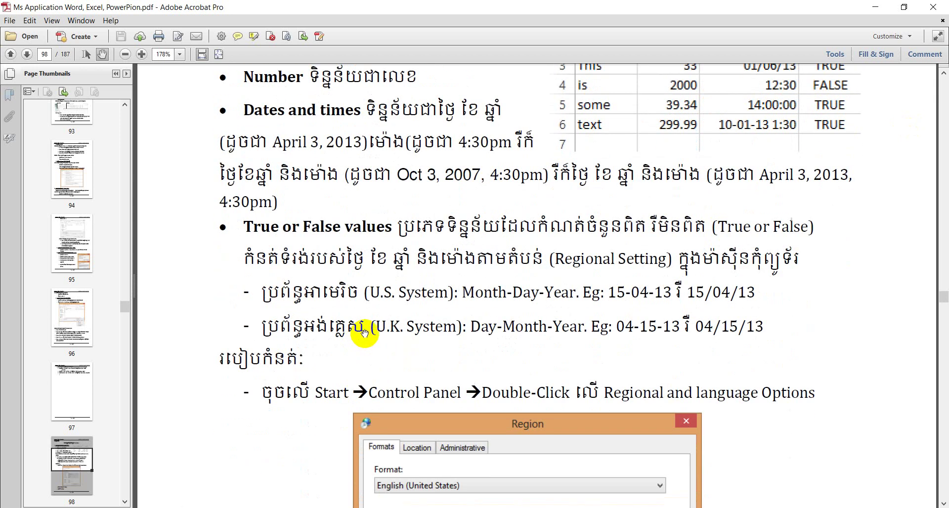
scroll(364, 332, "down", 3)
scroll(364, 332, "down", 3)
scroll(365, 332, "down", 2)
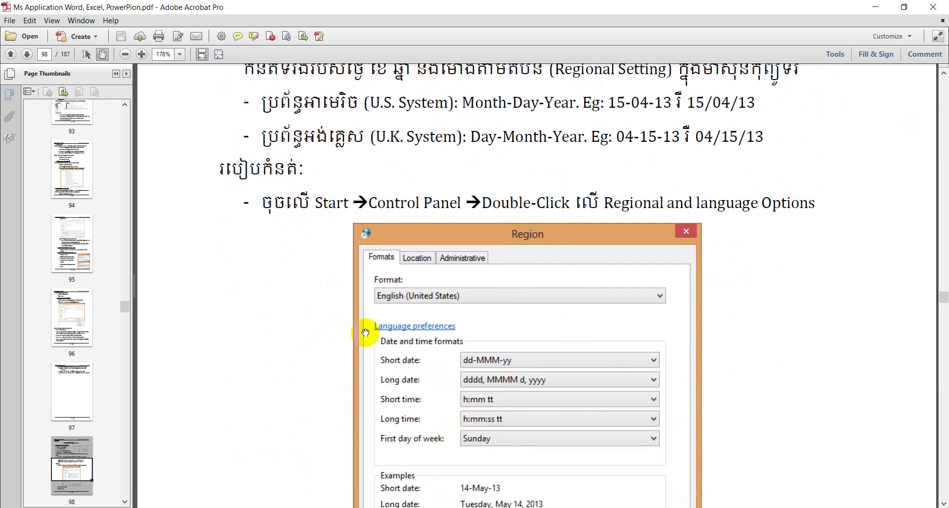
scroll(363, 355, "up", 3)
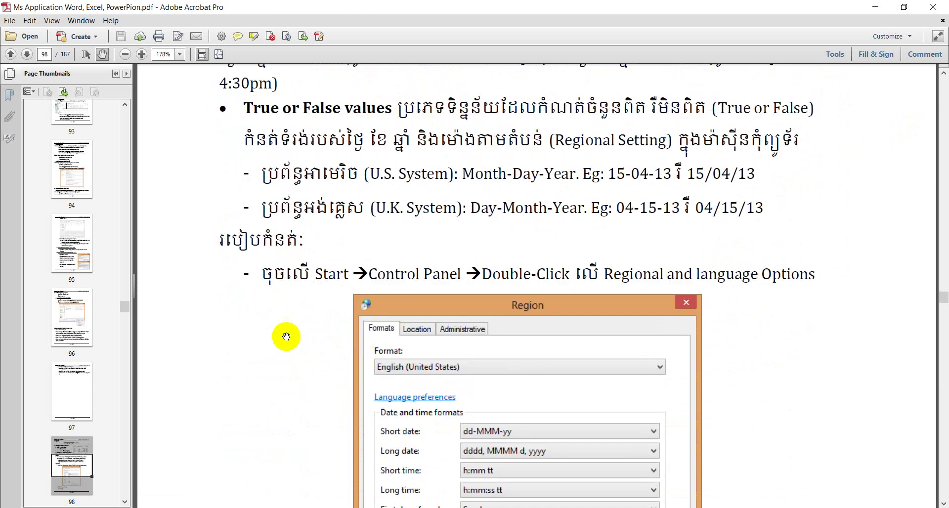
scroll(284, 336, "up", 6)
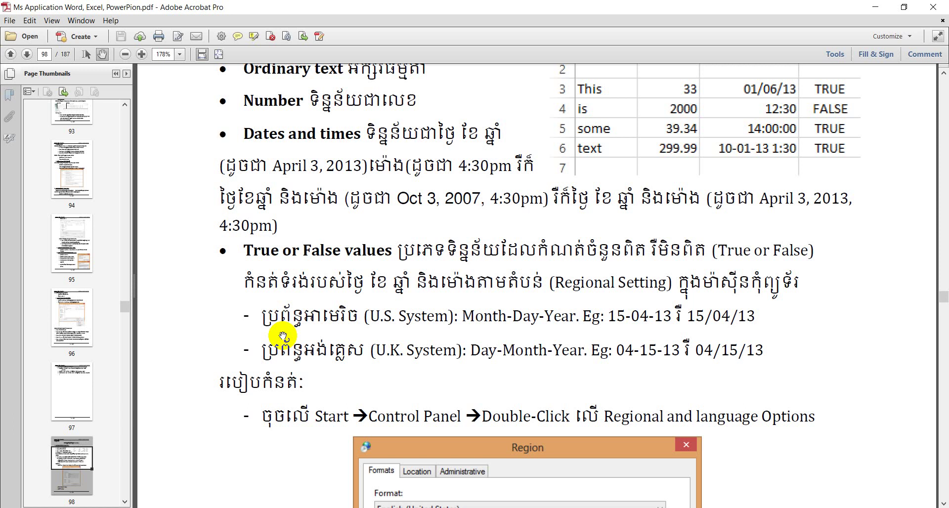
scroll(283, 336, "down", 5)
scroll(233, 311, "down", 2)
scroll(318, 307, "down", 3)
scroll(339, 271, "down", 5)
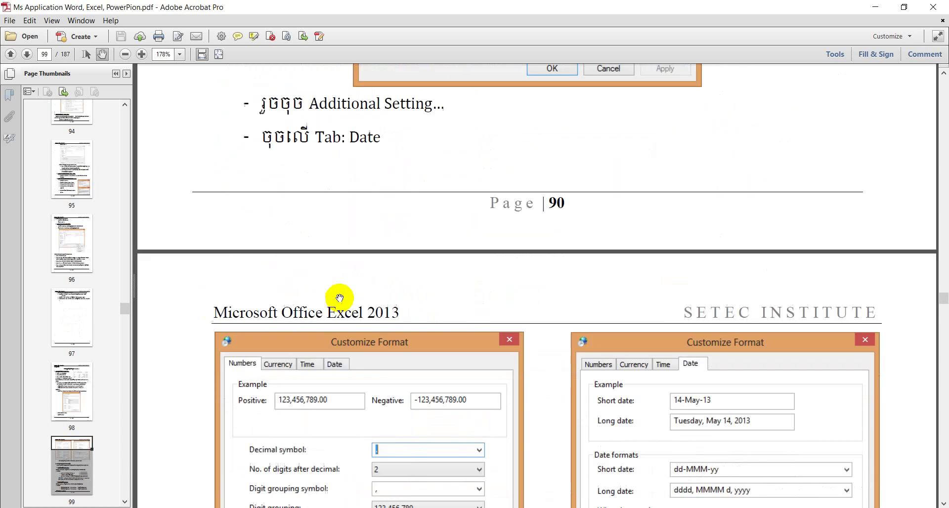
scroll(340, 298, "down", 3)
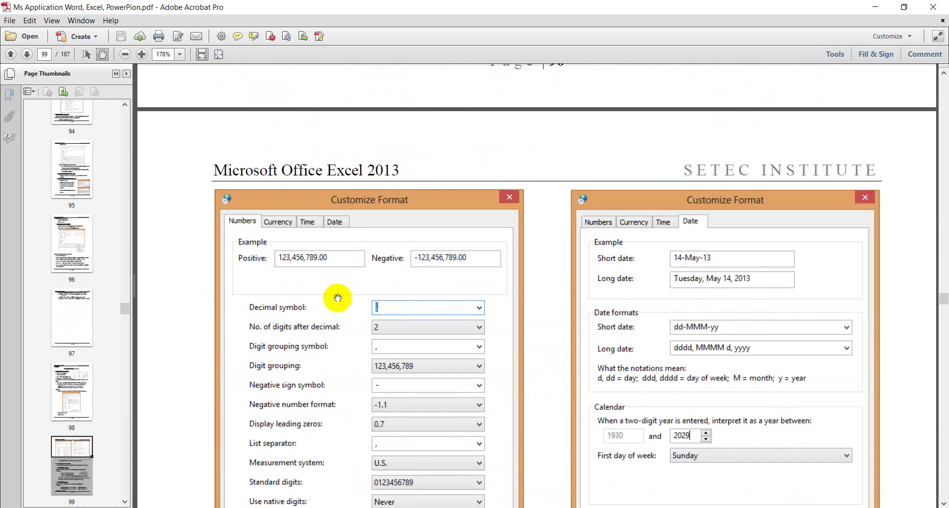
- Back in the workbook, clear the stray test entries in A71:C71 and C5:F5
left_click(875, 7)
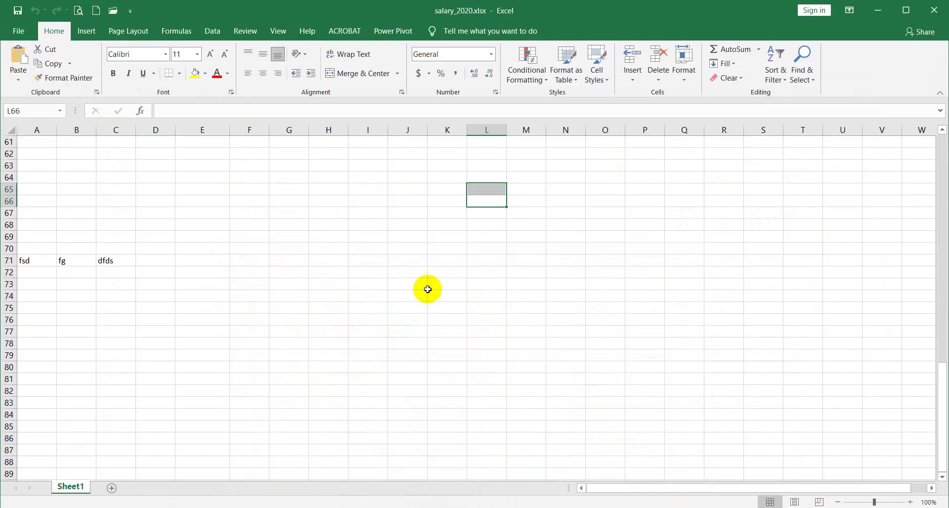
left_click(223, 295)
left_click_drag(25, 261, 103, 261)
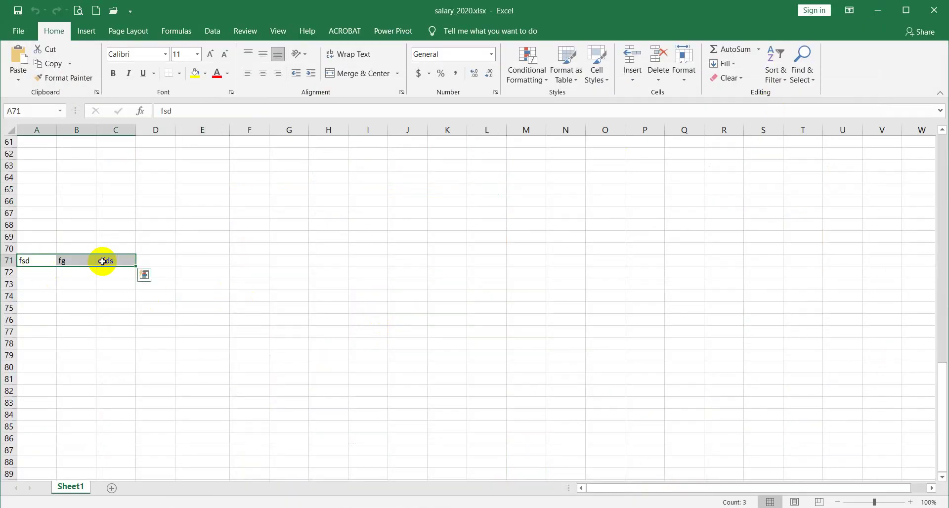
key("Delete")
scroll(60, 204, "up", 16)
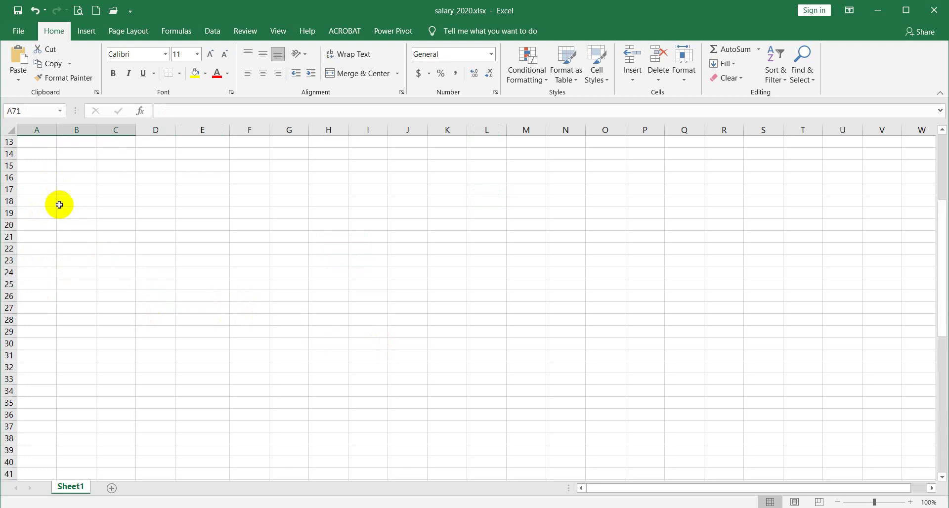
scroll(59, 204, "up", 4)
left_click_drag(250, 189, 123, 195)
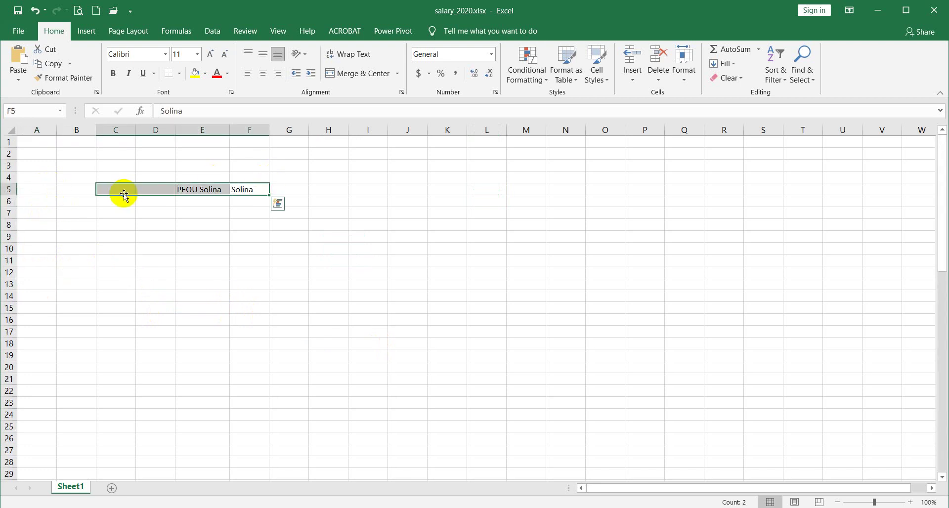
key("Delete")
- Enter the headers No, Name, Sex and Date of Birth across A3:D3
left_click(42, 167)
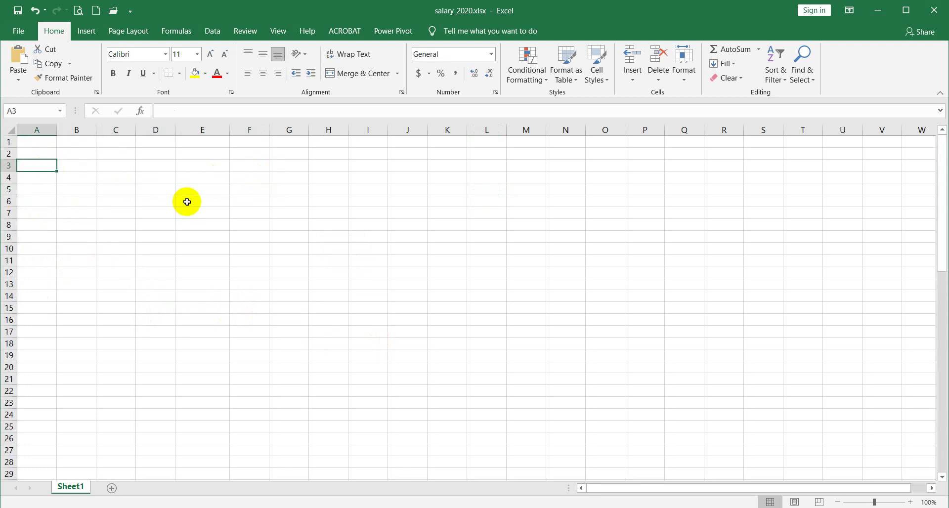
type("No")
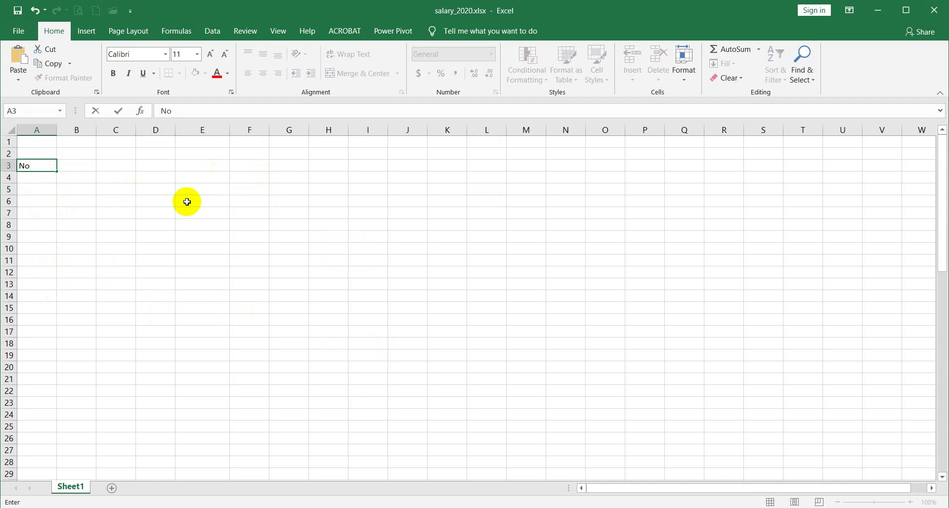
key("Tab")
type("Name")
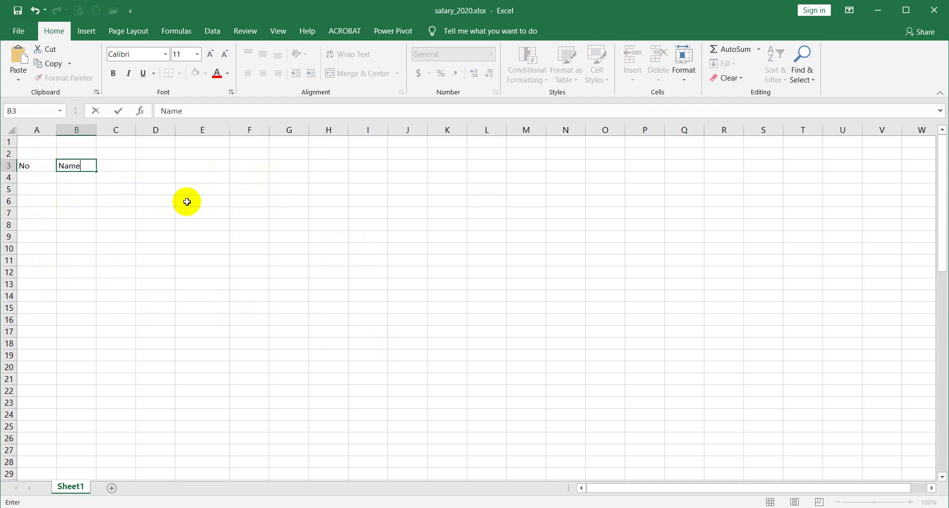
key("Tab")
type("Se")
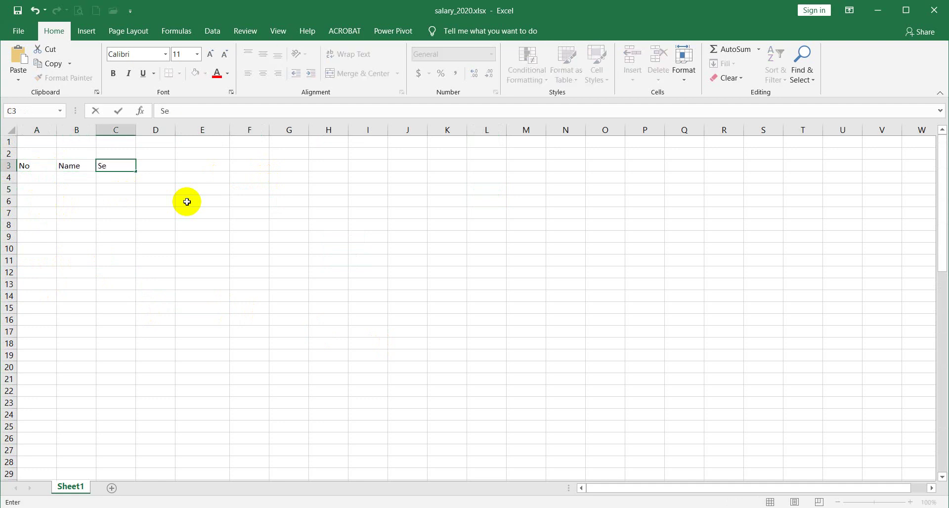
type("x")
key("Tab")
type("Date o")
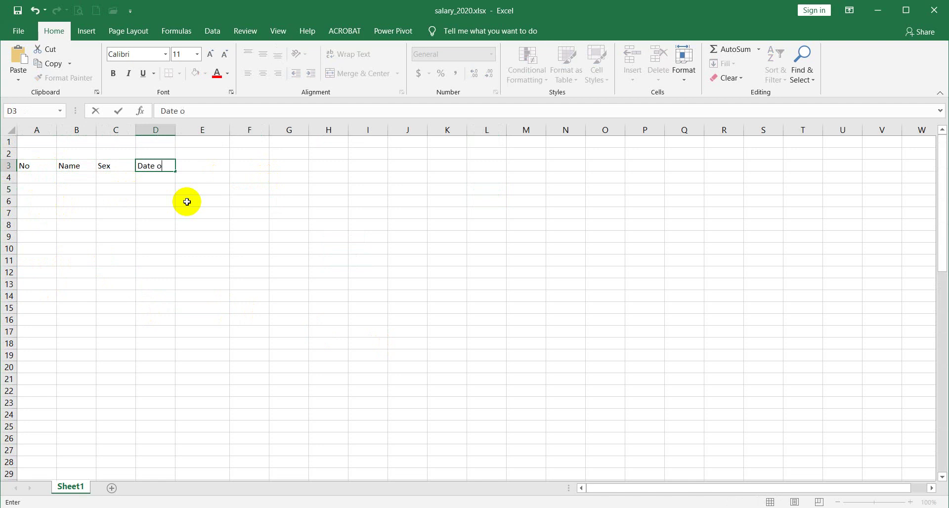
type("f Birth")
key("Tab")
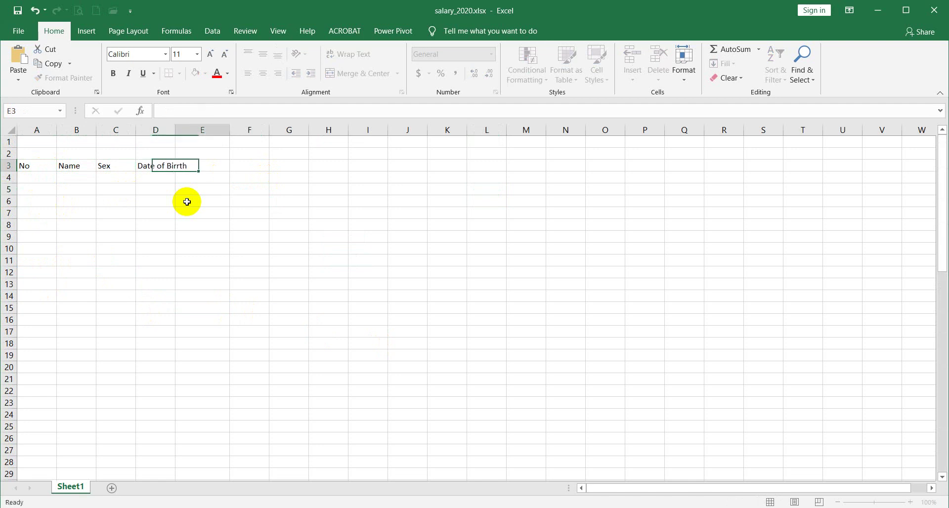
- Widen column D and correct the 'Birrth' typo so the header reads Date of Birth
left_click_drag(175, 129, 189, 130)
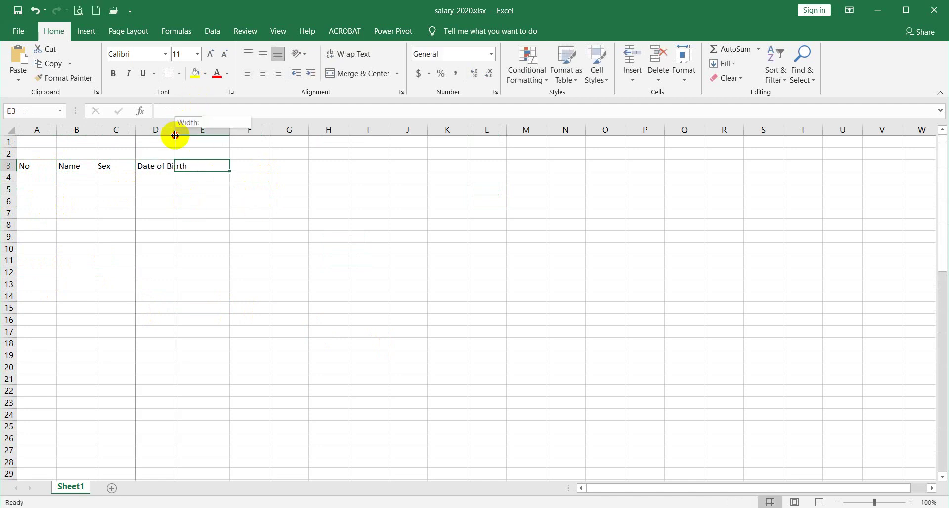
left_click(272, 186)
left_click(170, 166)
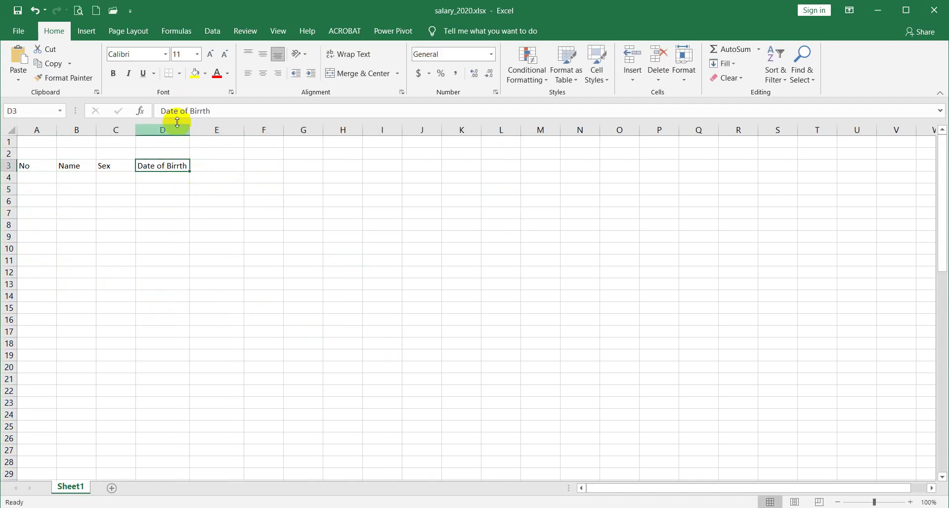
left_click(203, 110)
key("BackSpace")
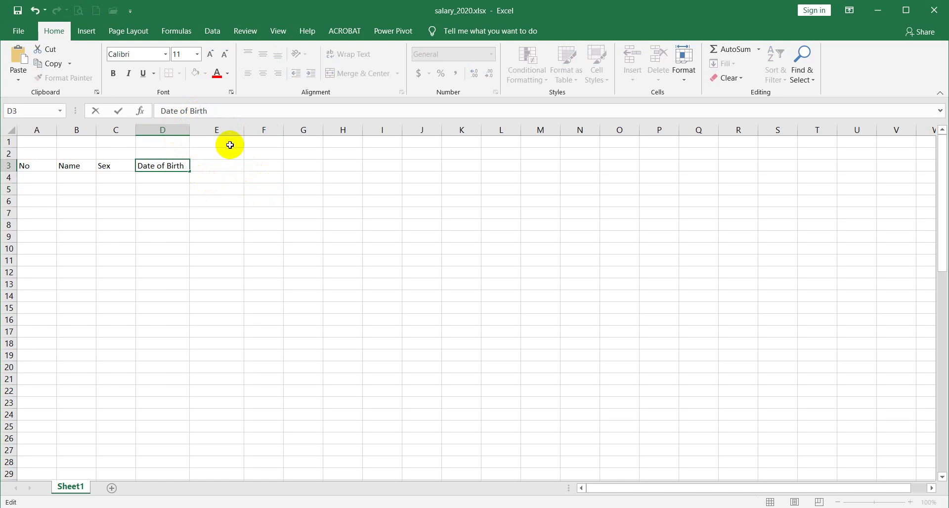
key("Tab")
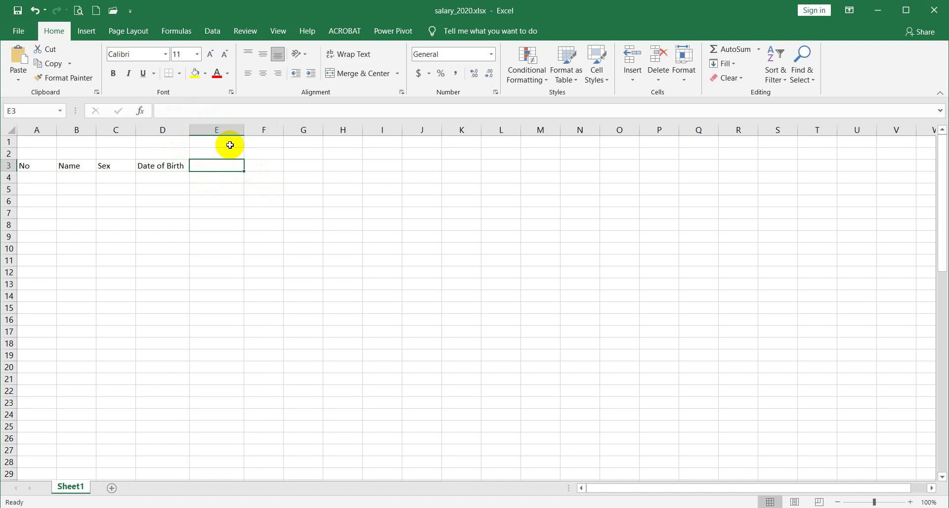
- Number rows A4:A13 from 1 to 10 by entering 1 and 2 and dragging the fill
left_click(35, 178)
type("1")
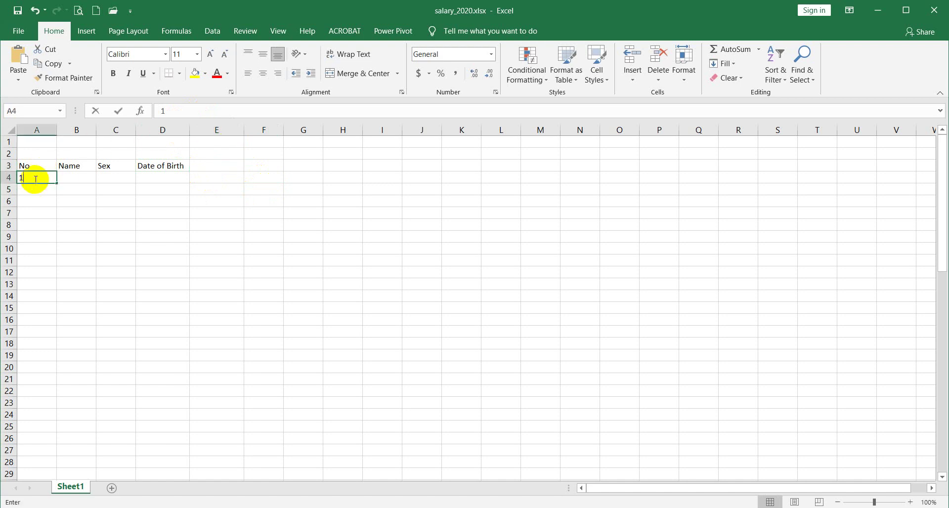
key("Return")
type("2")
key("Return")
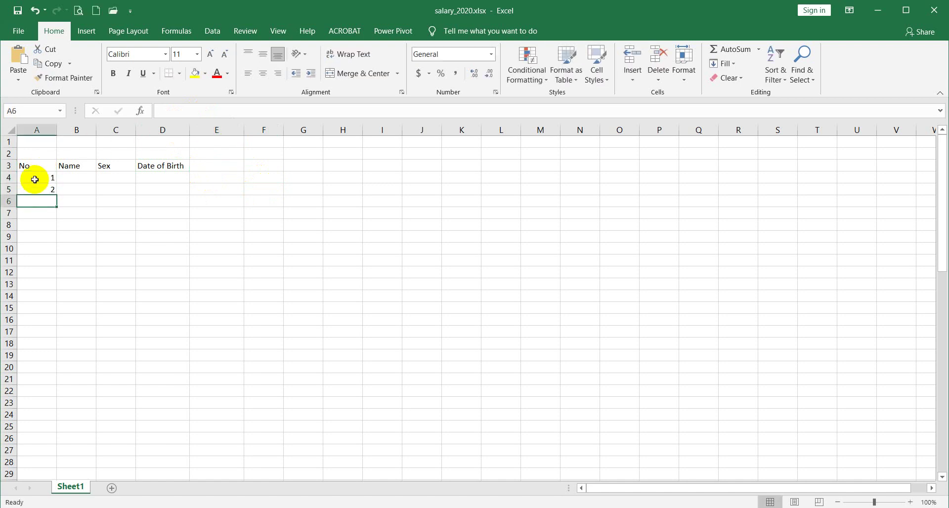
left_click(46, 178)
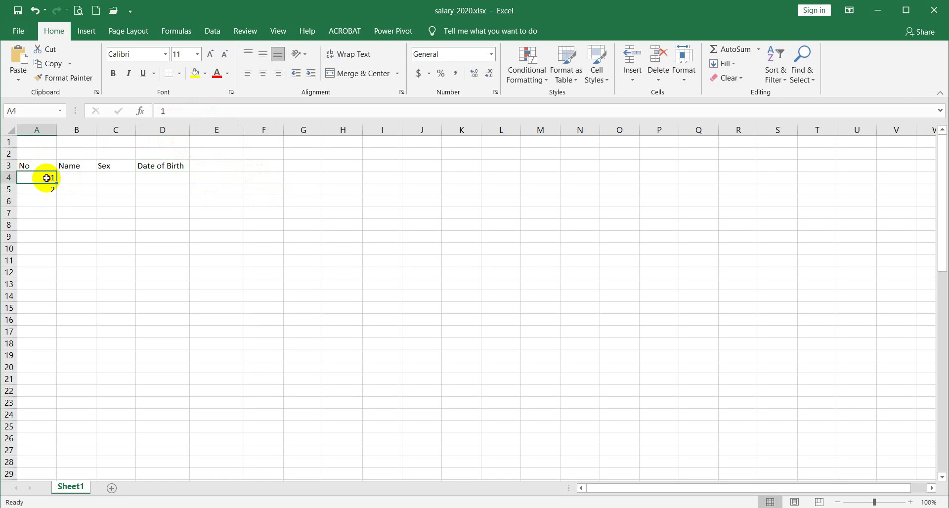
left_click_drag(46, 178, 54, 285)
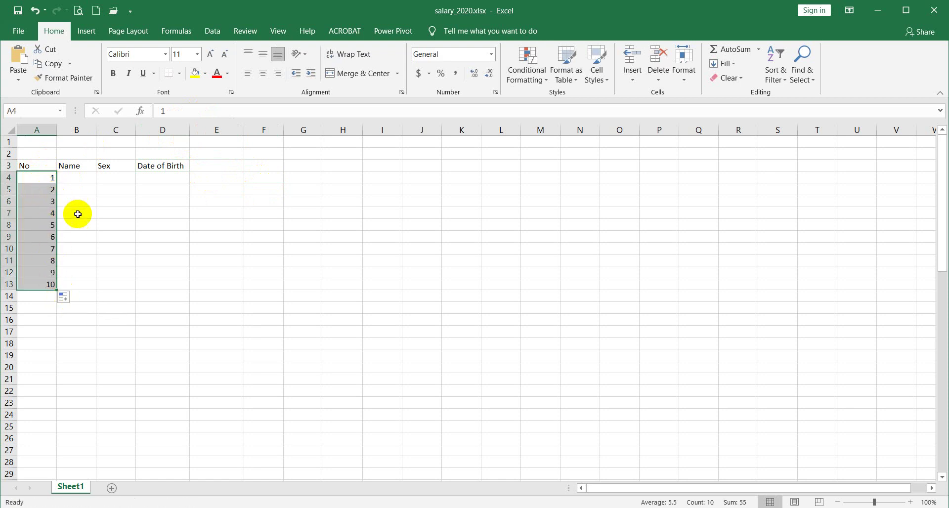
- Enter the two employee names in B4 and B5 and autofit column B
left_click(77, 178)
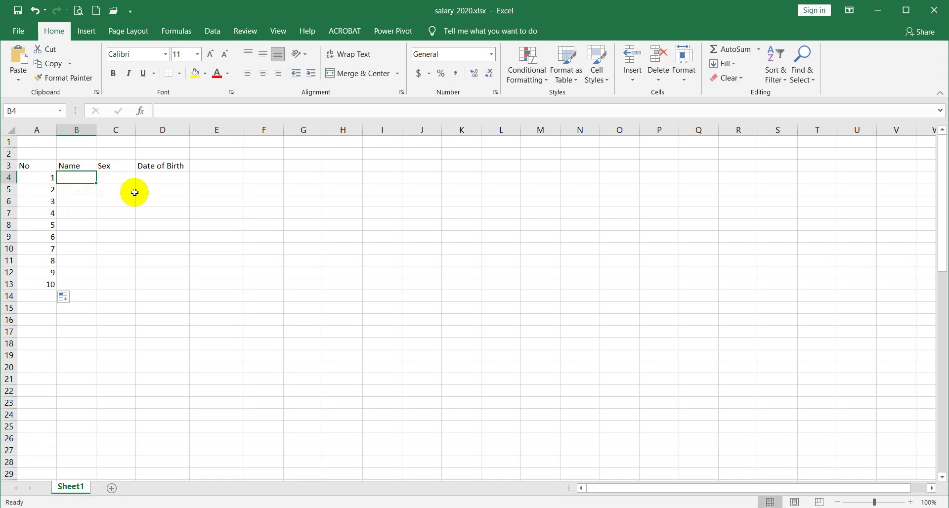
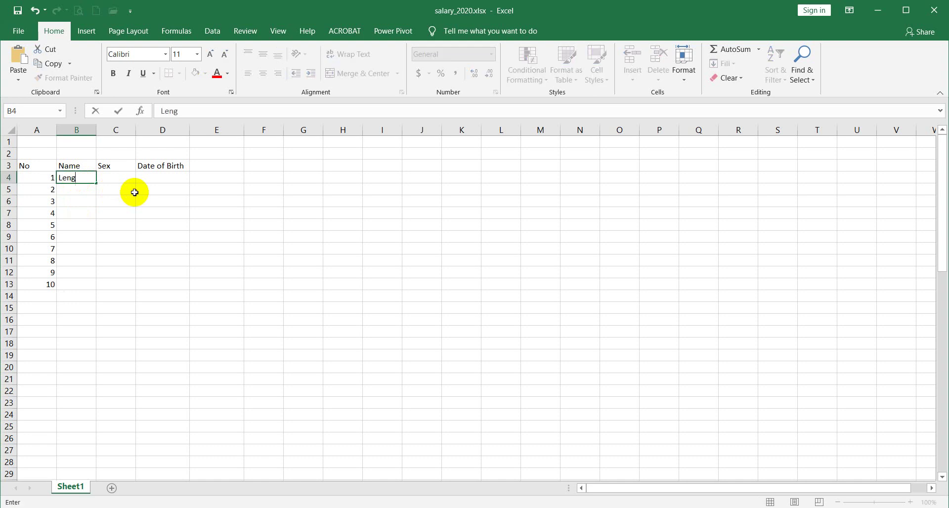
key("Return")
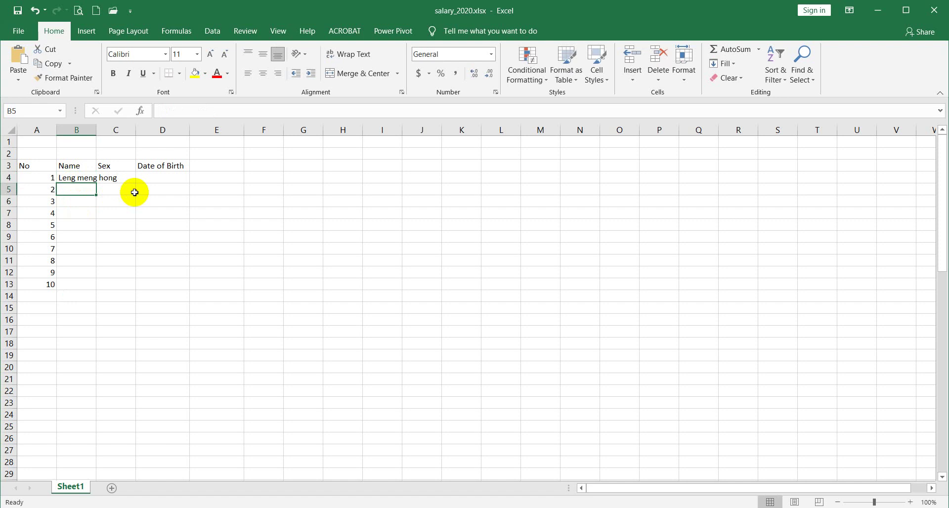
double_click(96, 129)
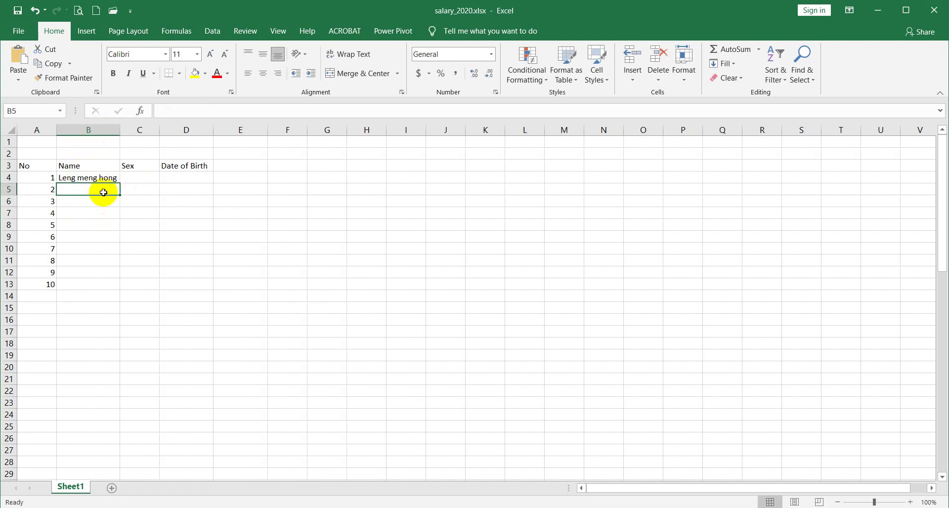
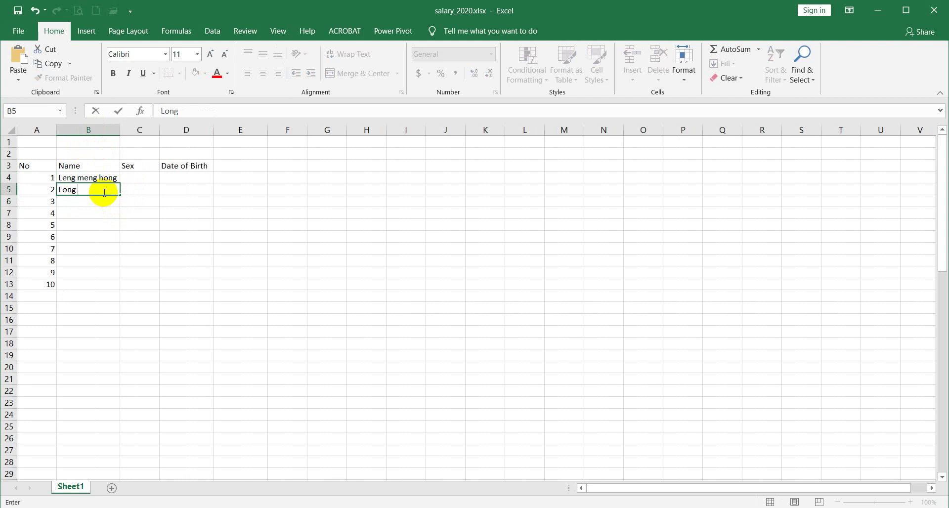
key("Tab")
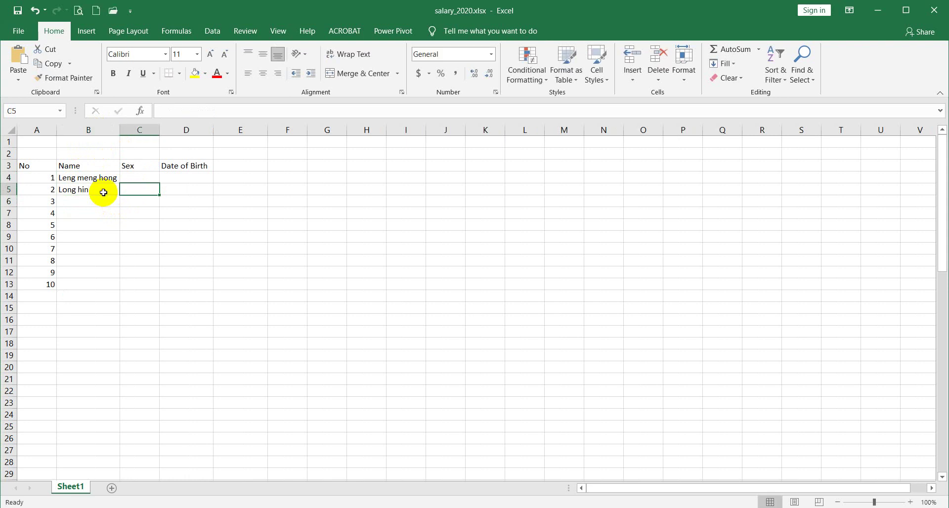
- Enter Sex values M in C4 and F in C5
left_click(137, 174)
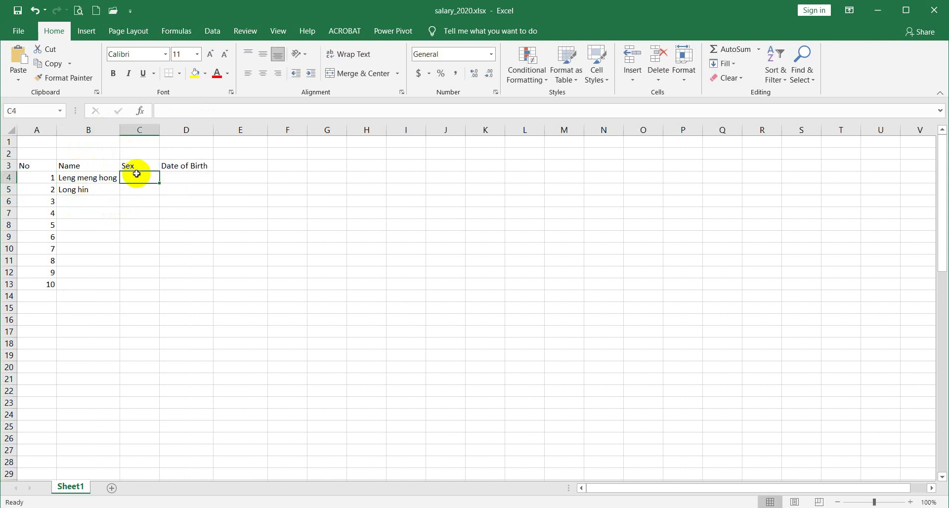
type("M")
key("Return")
type("M")
key("BackSpace")
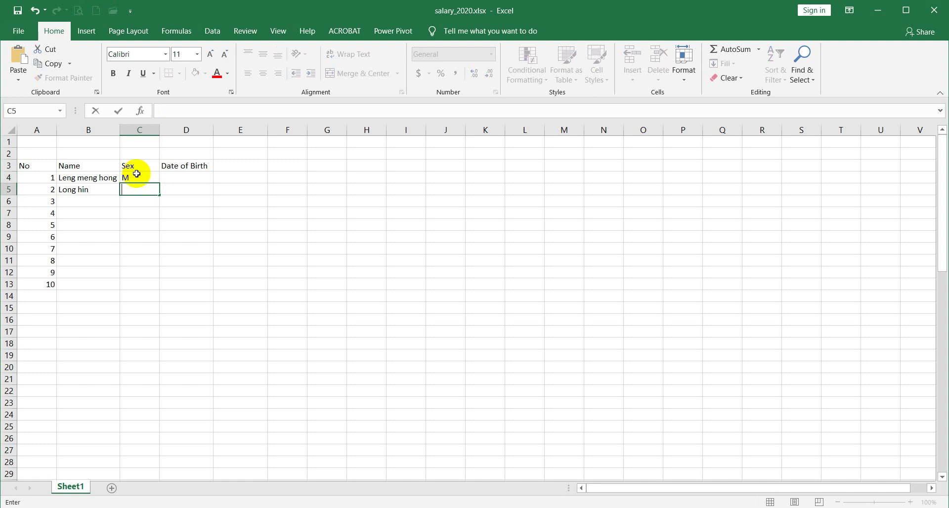
type("F")
key("Return")
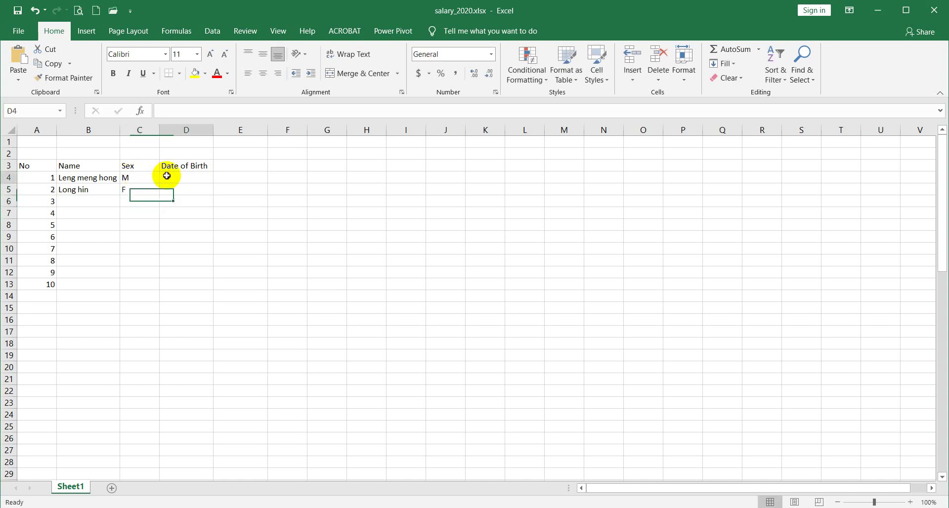
left_click(167, 176)
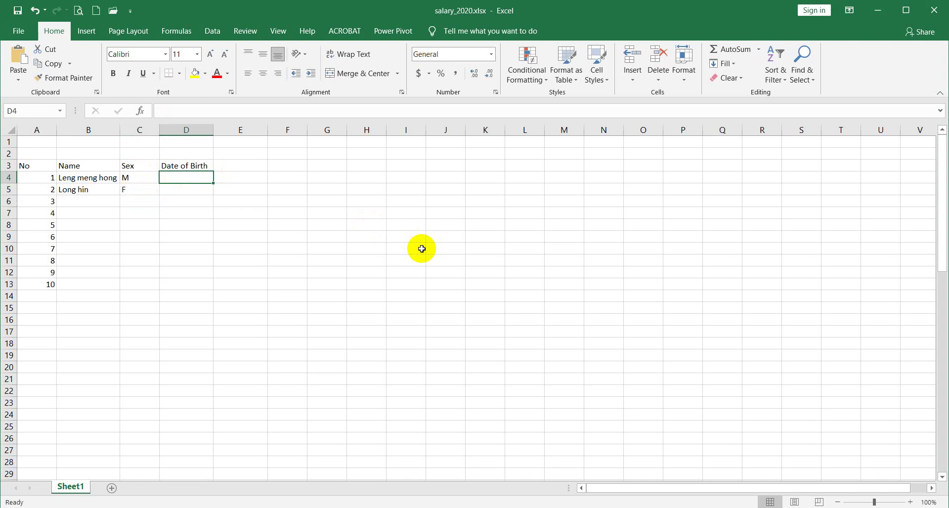
- Enter 12/30/2020 in D4 as the first birth date, fixing typos along the way
type("13")
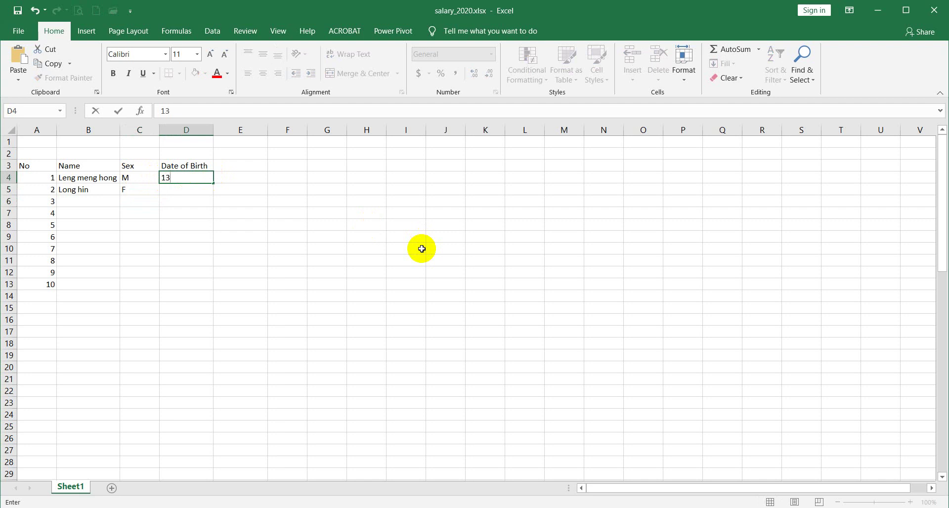
key("BackSpace")
key("BackSpace")
type("12")
type("/")
type("30/")
type("22")
key("BackSpace")
type("0")
type("20")
key("Return")
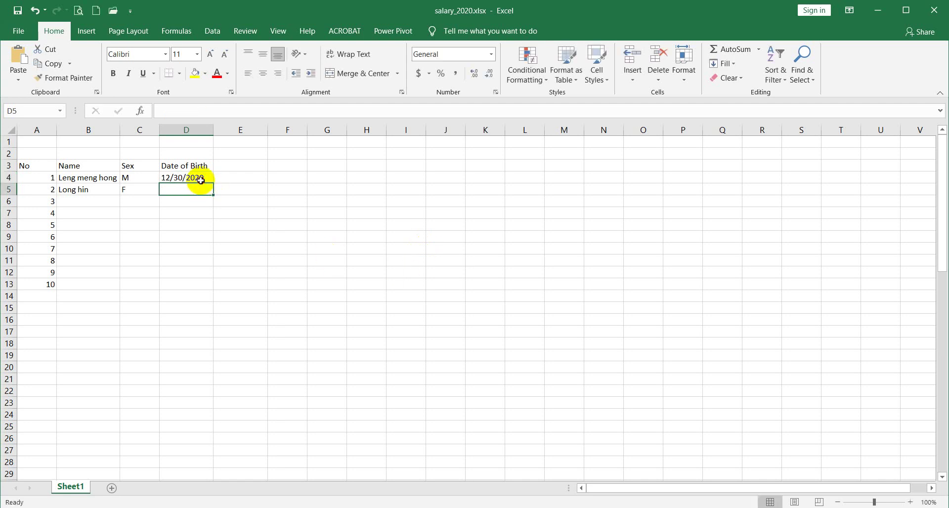
left_click(200, 180)
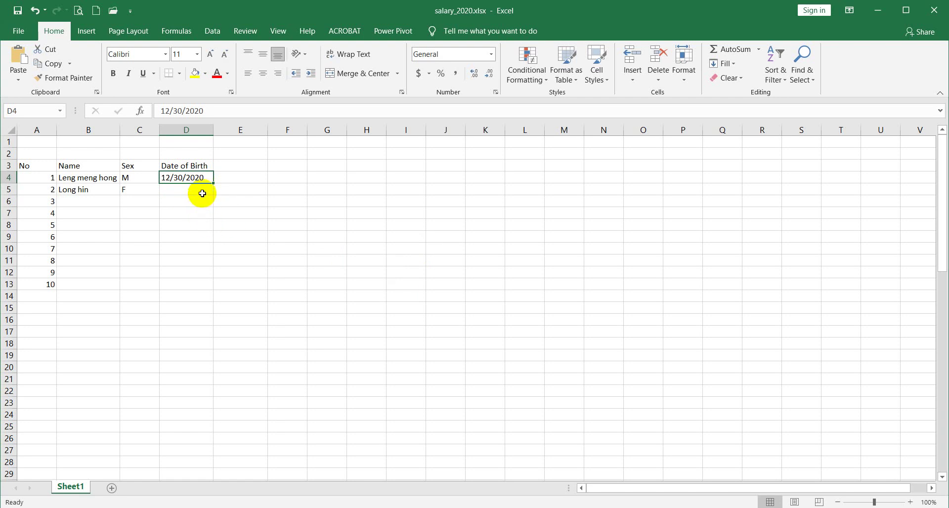
- Retype D4 as 30/12/2020 and check the formats of the row 4 entries
type("30-1")
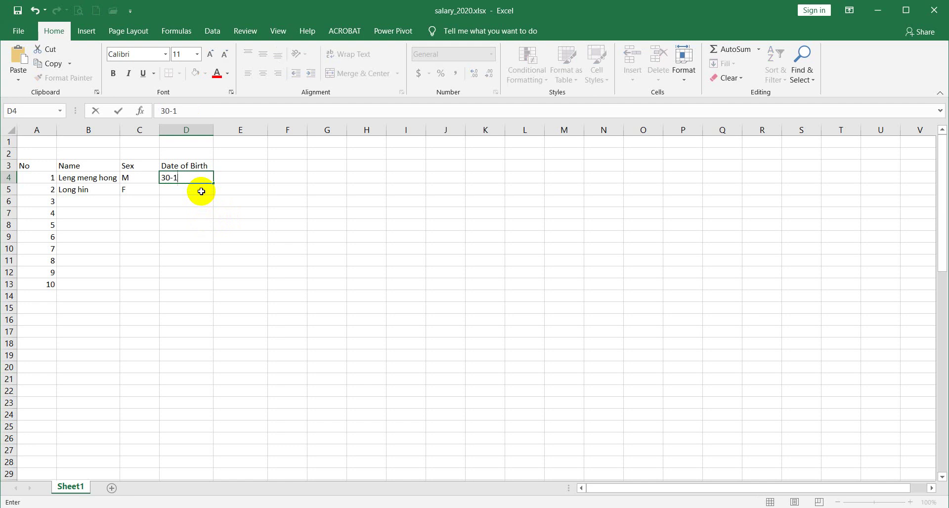
key("BackSpace")
type("/12/")
type("2020")
key("Return")
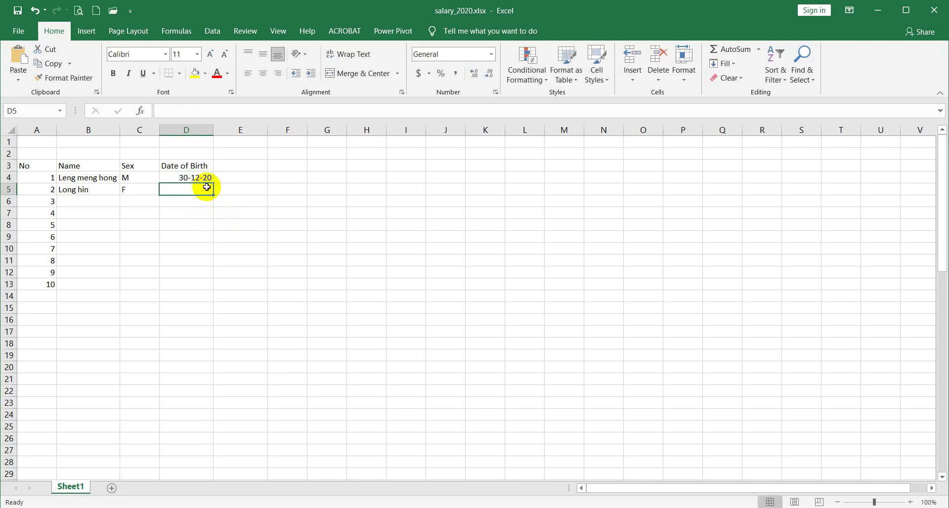
left_click(207, 179)
left_click(191, 203)
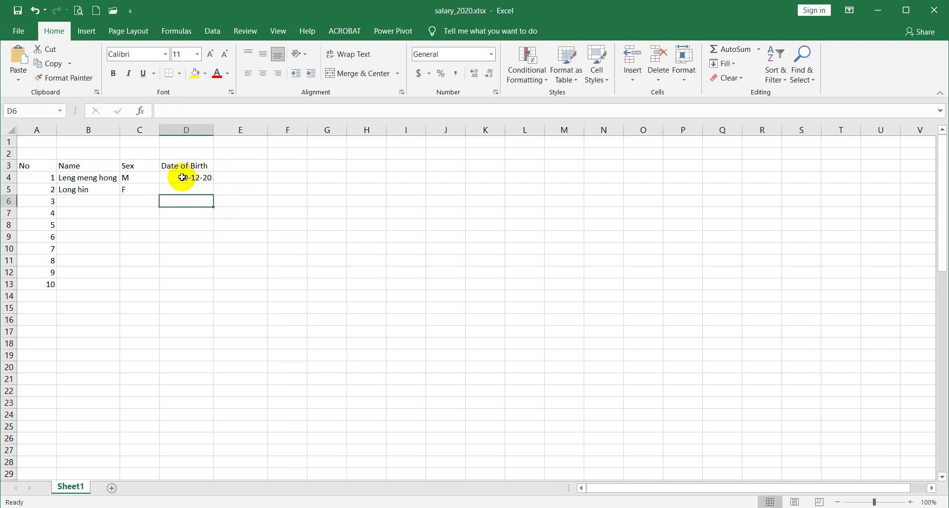
left_click(182, 177)
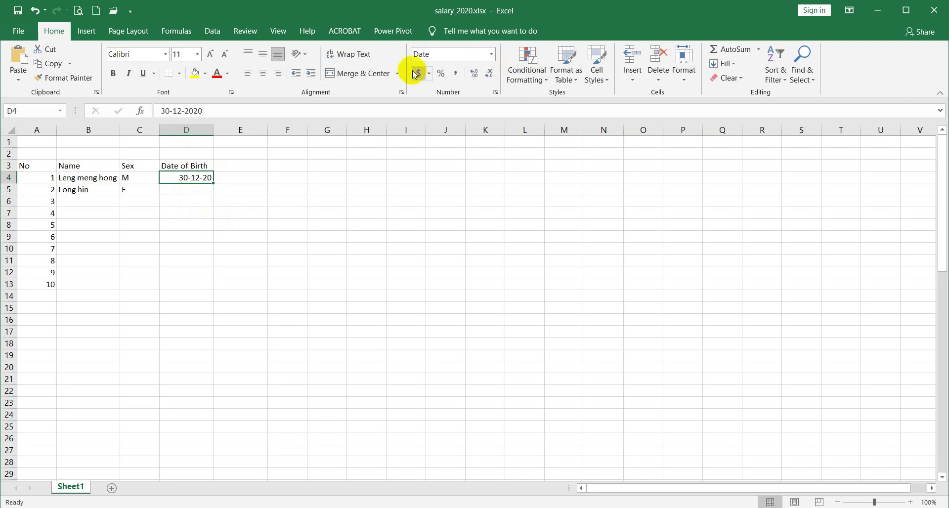
left_click(148, 177)
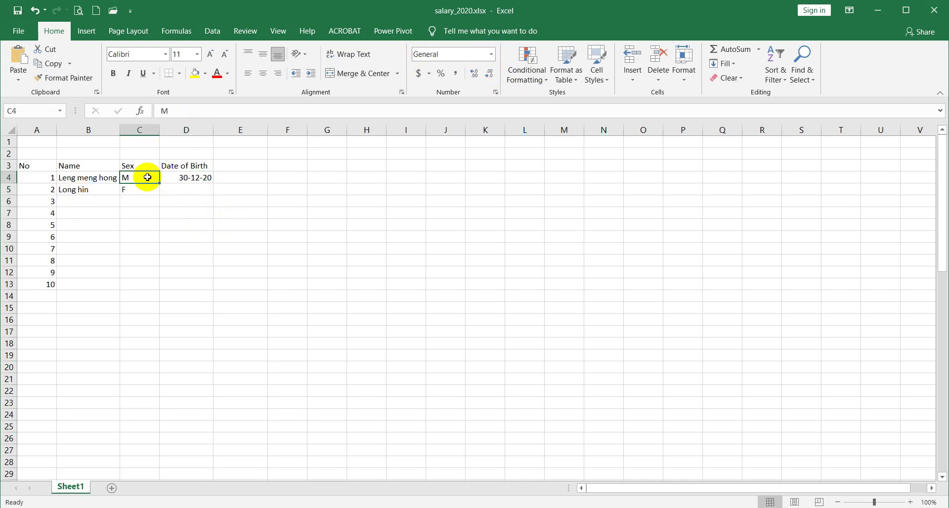
left_click(99, 178)
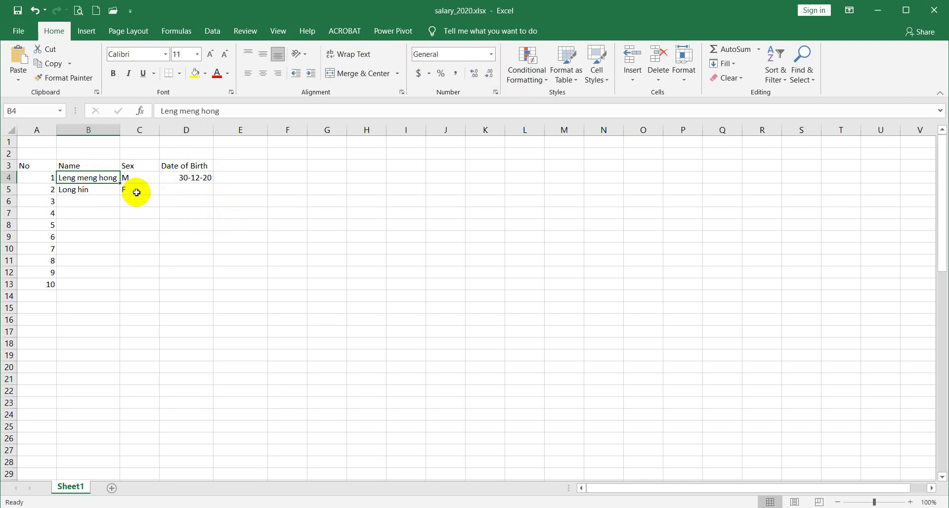
- Try the Number format on A4, undo it, and recheck D4's date format
left_click(49, 177)
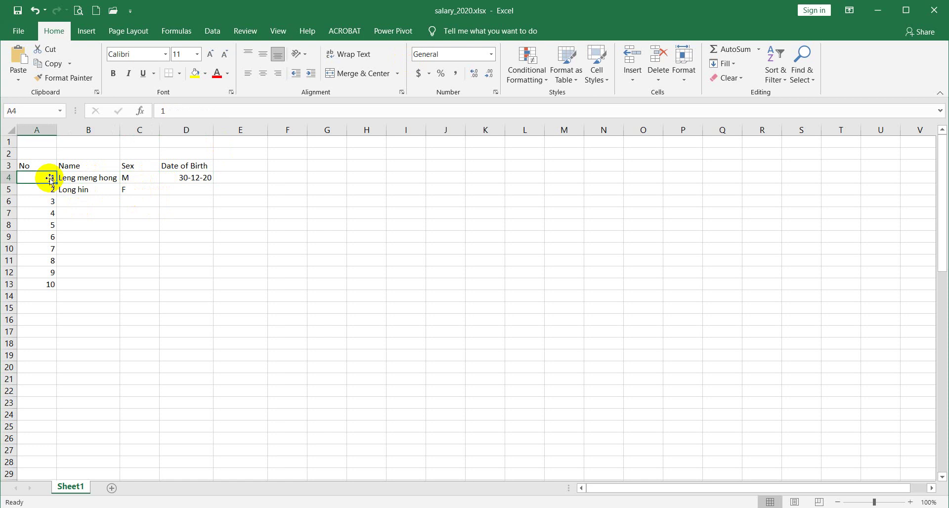
left_click(491, 54)
left_click(465, 97)
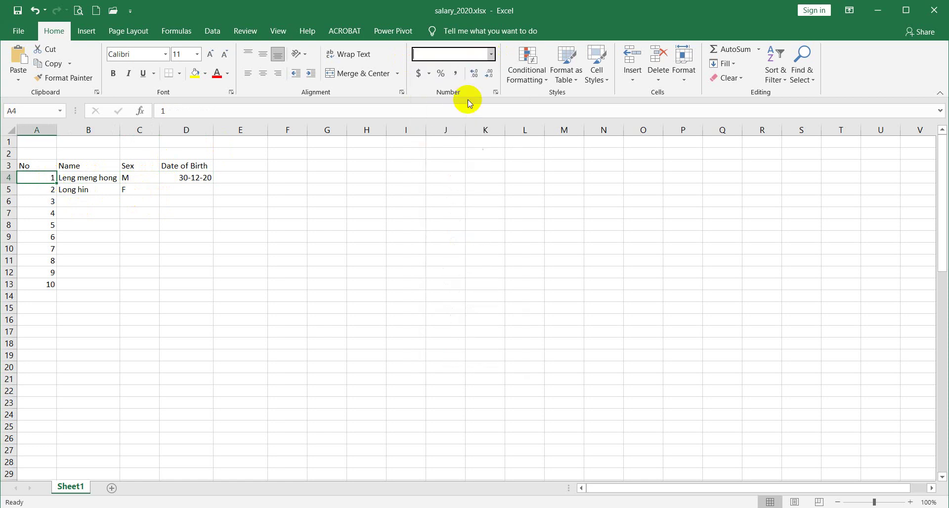
left_click(249, 243)
left_click(47, 179)
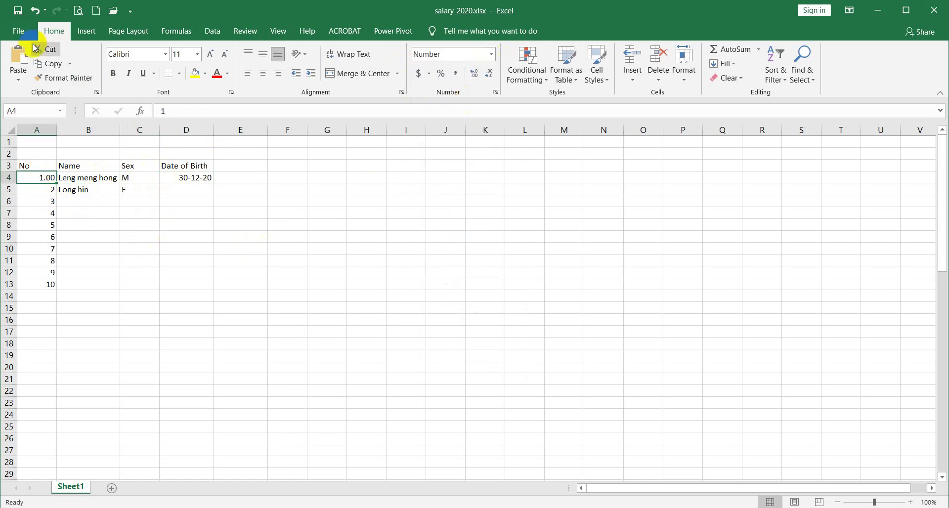
left_click(34, 10)
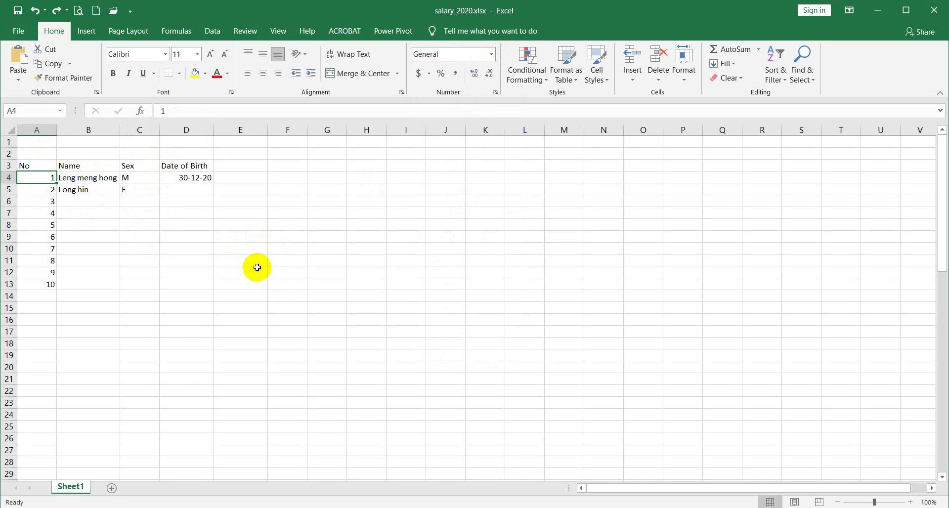
left_click(203, 190)
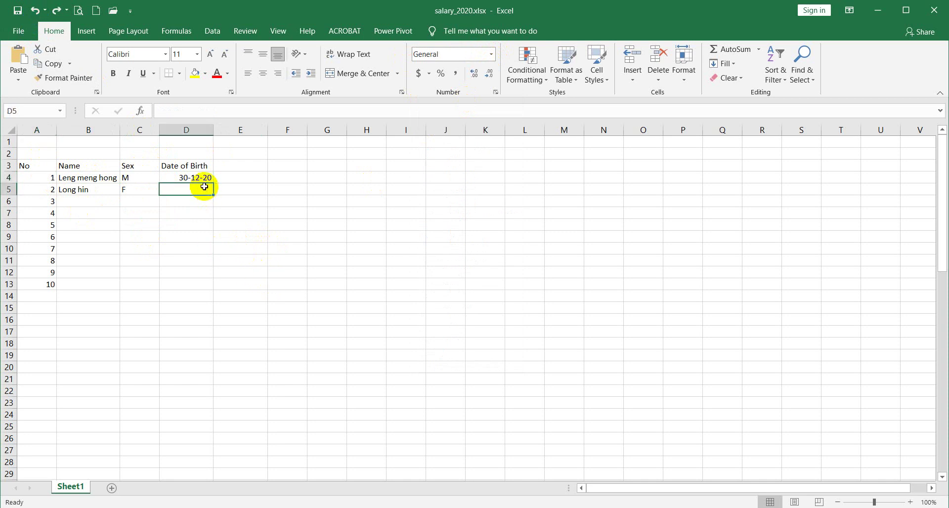
left_click(205, 178)
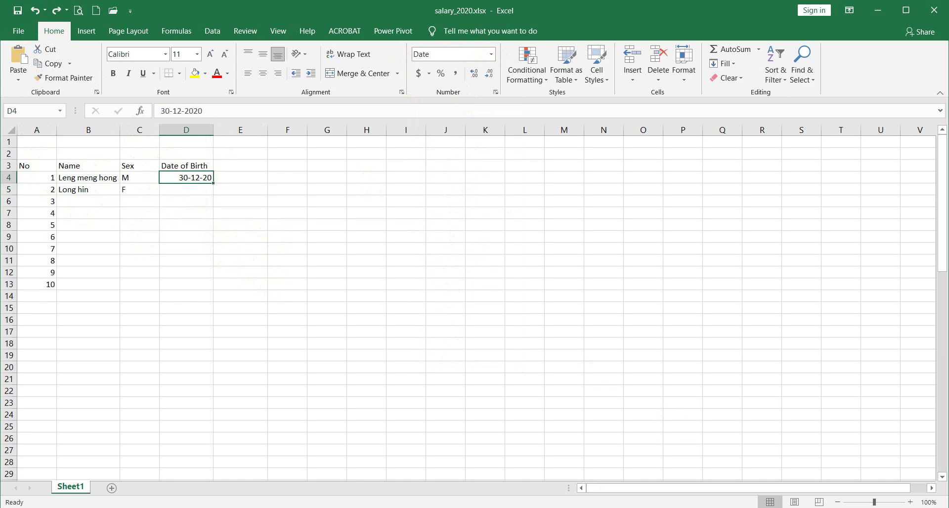
- Open Control Panel and view its settings as large icons
left_click(12, 506)
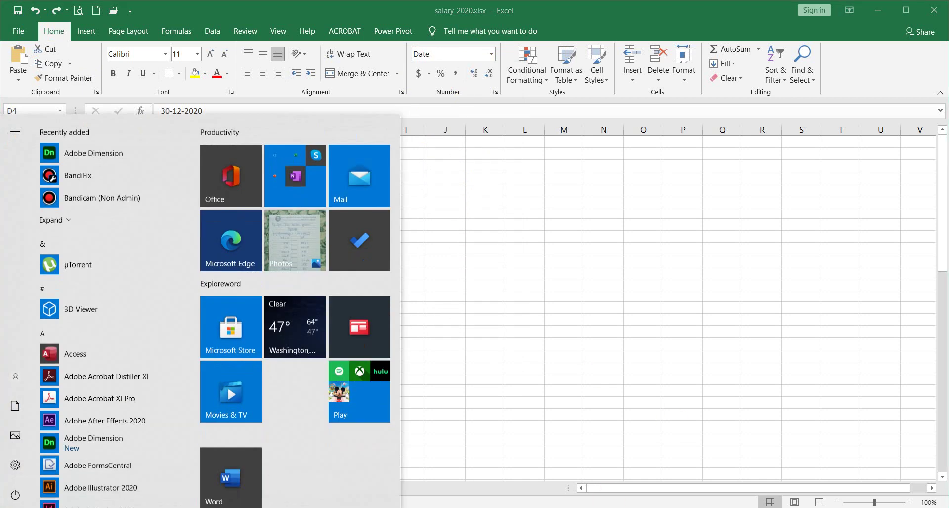
type("contr")
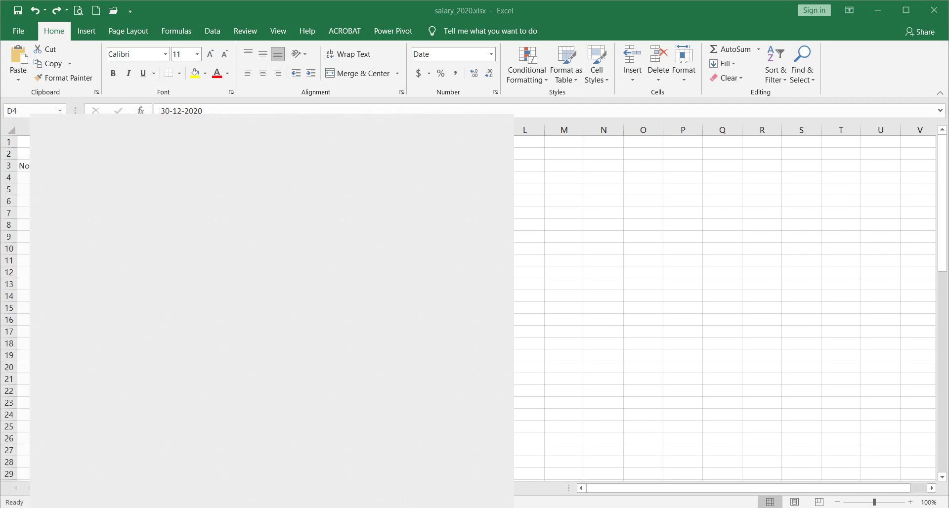
type("ol")
key("Return")
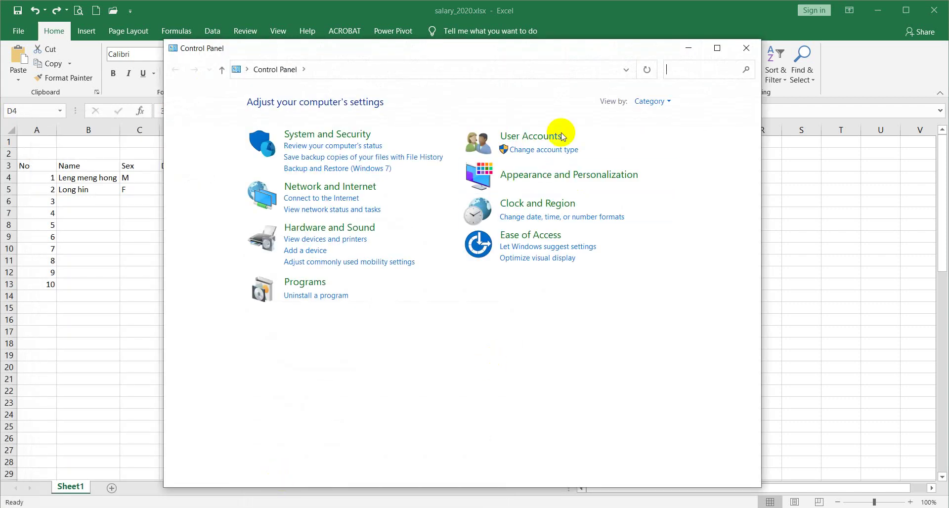
left_click(667, 103)
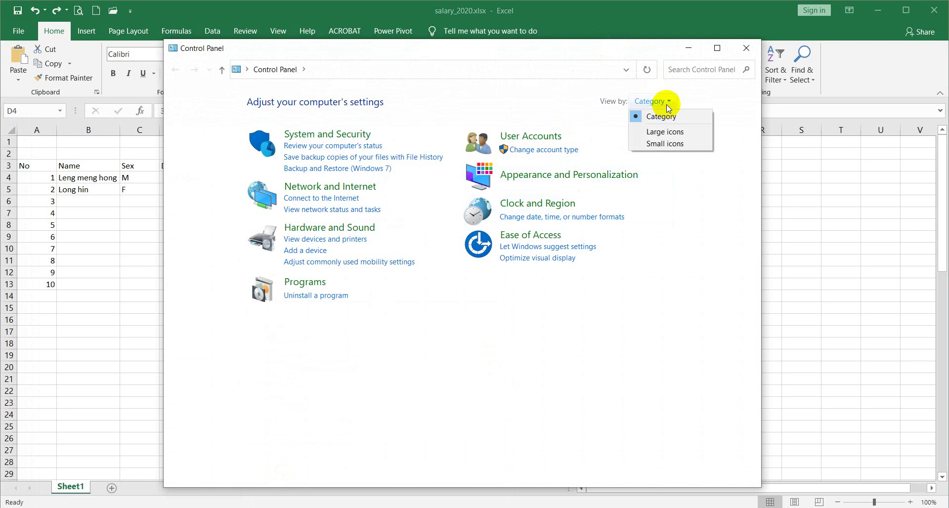
left_click(677, 133)
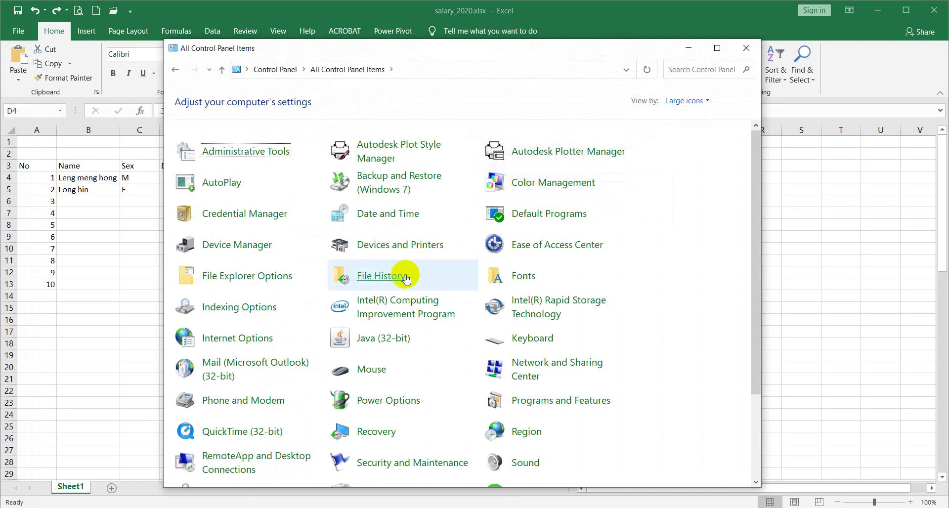
- In Region settings, change the short date format to MM/dd/yy
left_click(528, 434)
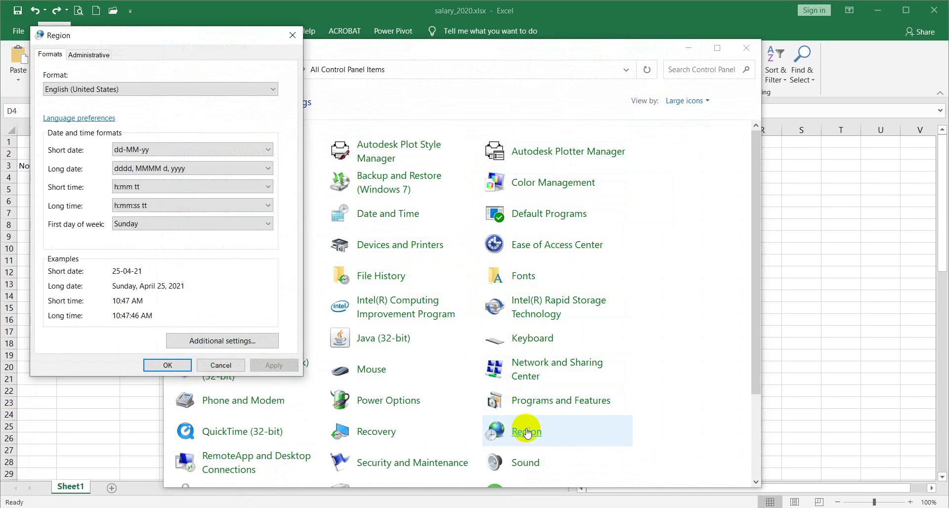
left_click(127, 150)
left_click(126, 150)
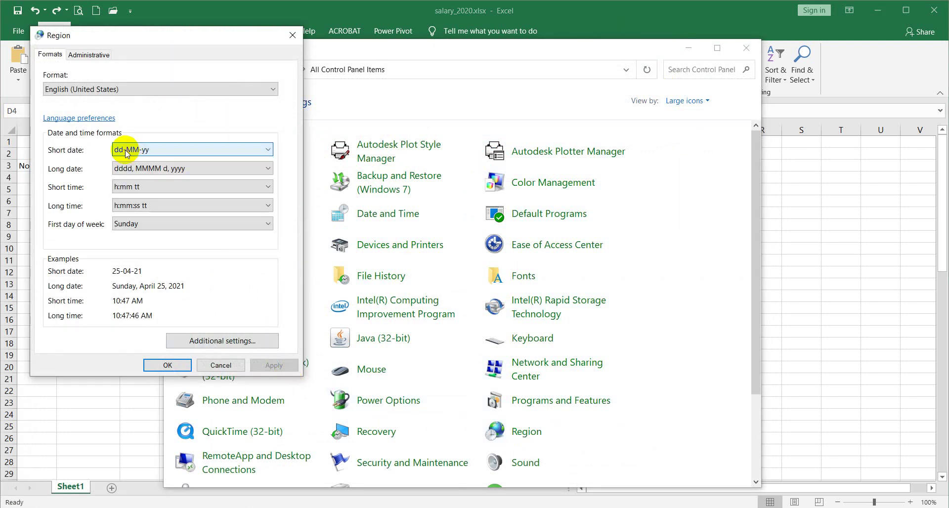
left_click(127, 152)
left_click(137, 151)
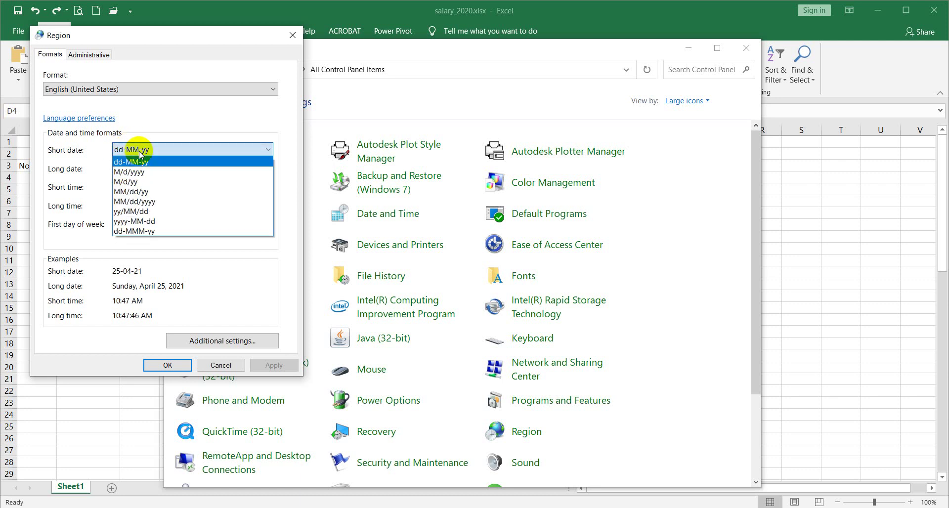
left_click(145, 194)
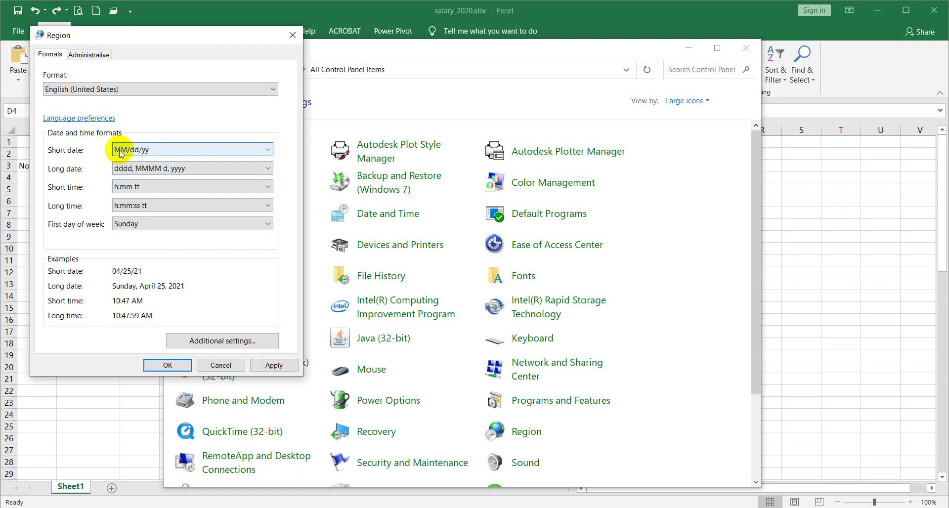
- Apply the new date format and enter 12/30/2020 as the second birth date in D5
left_click(174, 365)
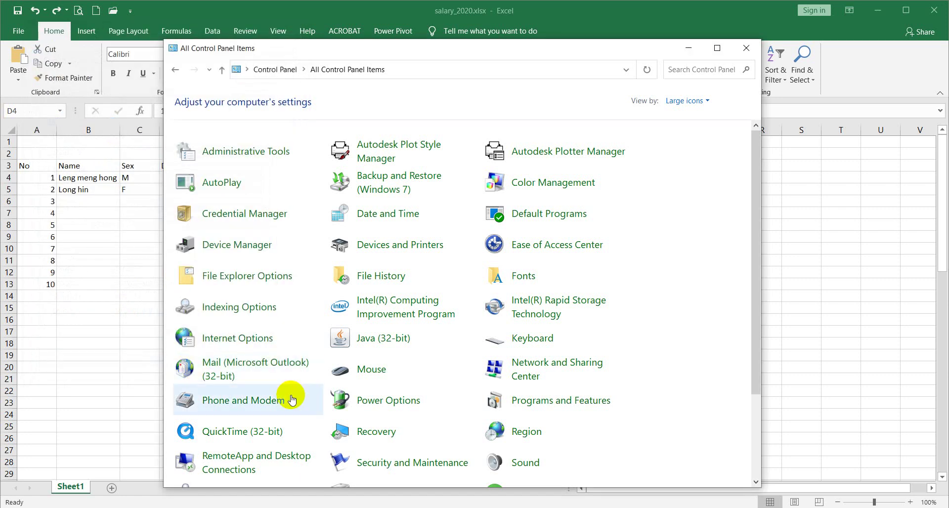
left_click(339, 11)
key("Down")
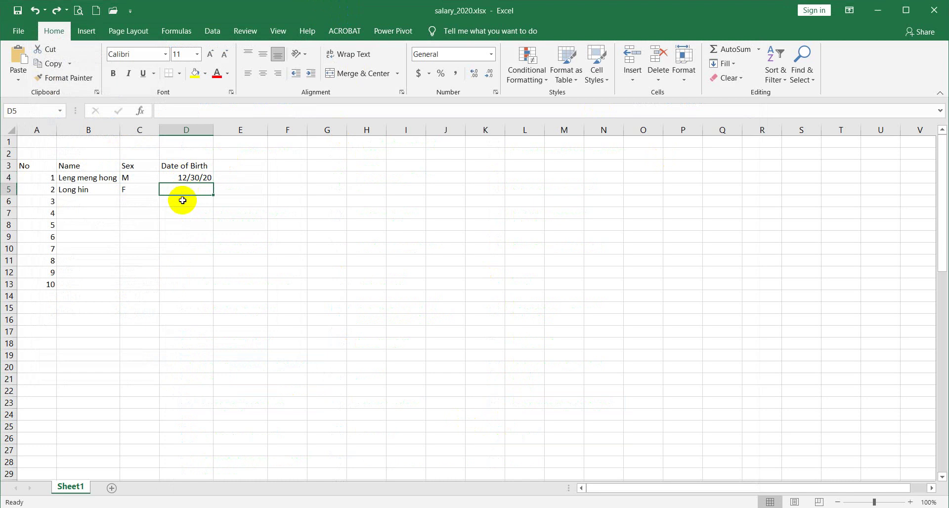
type("12")
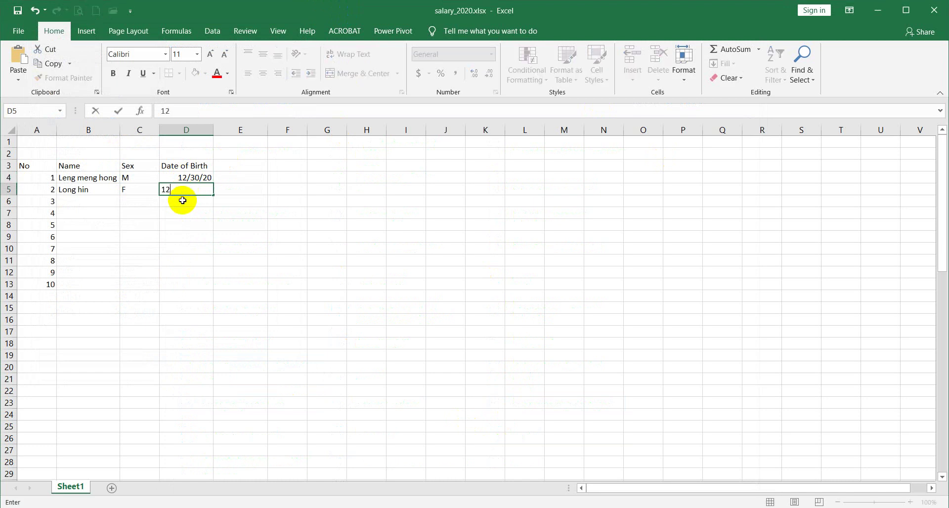
type("30/")
type("2020")
key("Return")
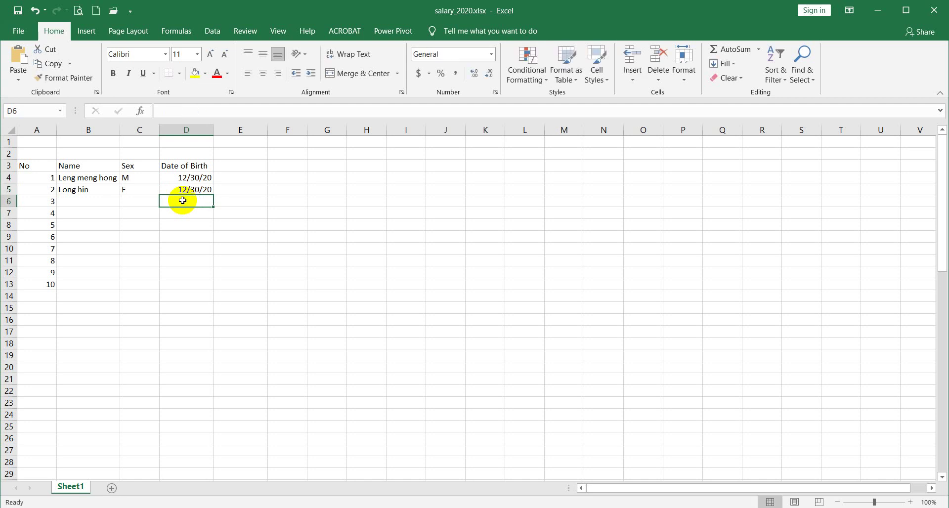
- Re-enter D4 as 30/12/2020 and select the Date of Birth cells D4:D9
left_click(194, 177)
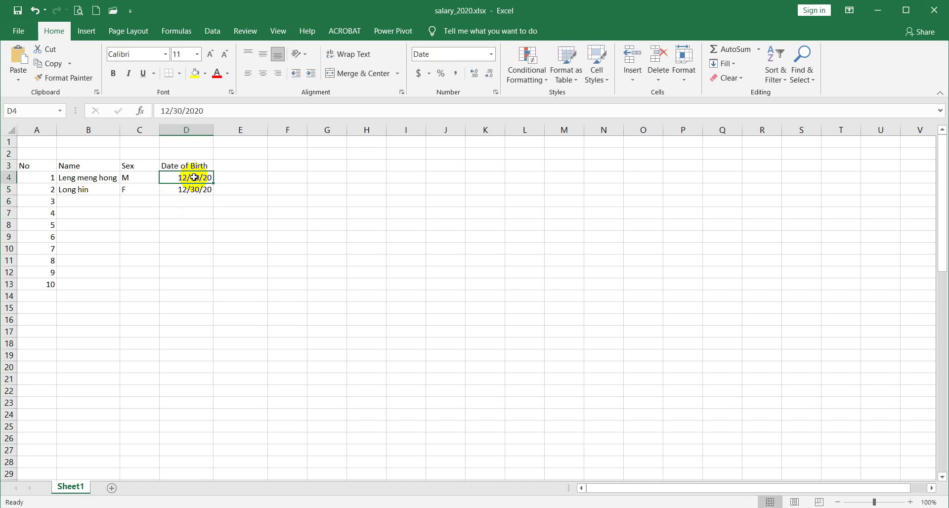
type("3")
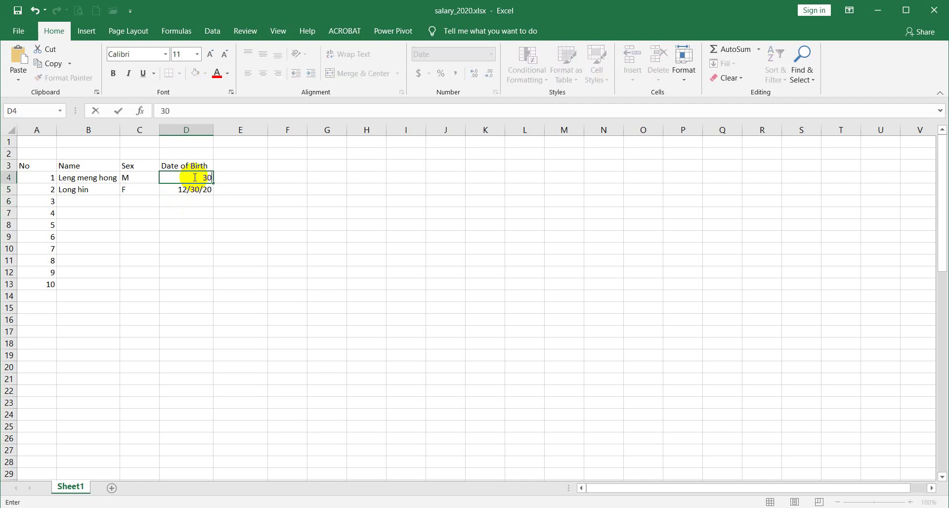
type("0/12")
type("/202")
type("0")
key("Return")
left_click(194, 178)
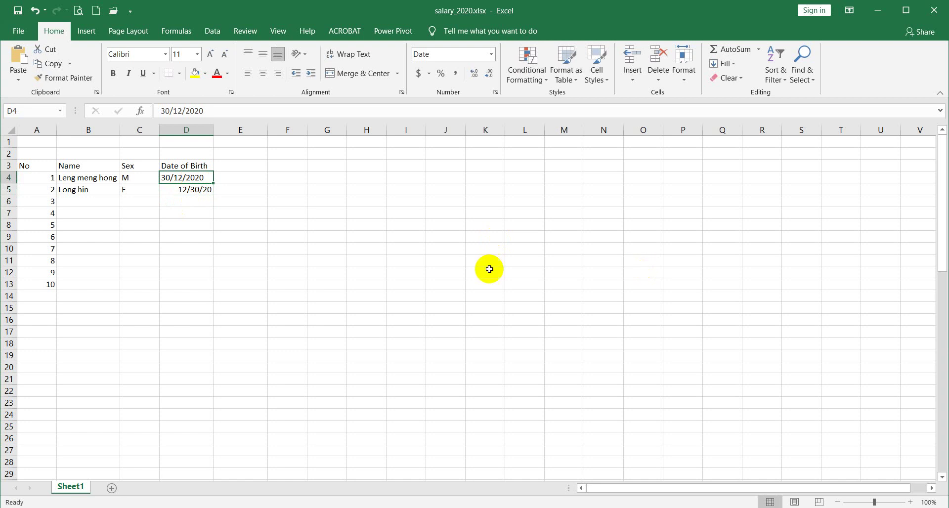
left_click_drag(187, 176, 195, 235)
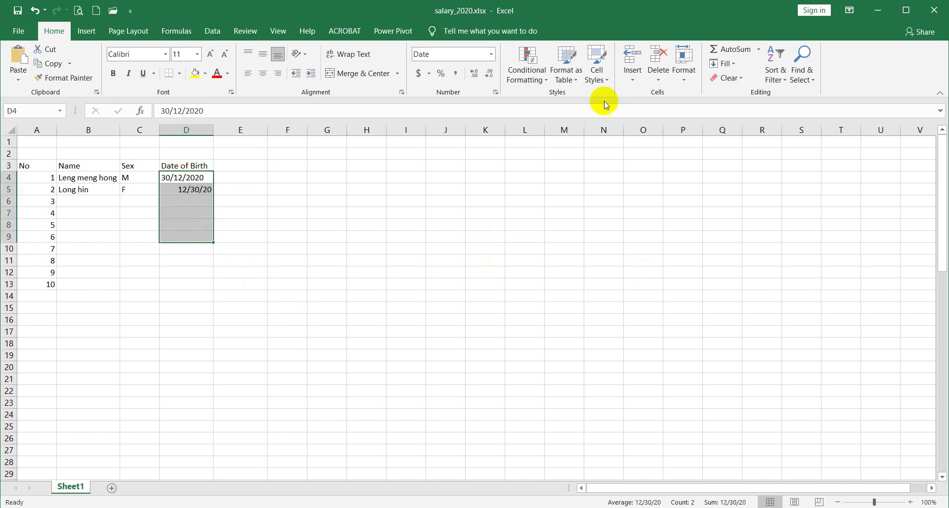
- Format D4:D9 with the long weekday date type 'Wednesday, March 14, 2012'
left_click(495, 92)
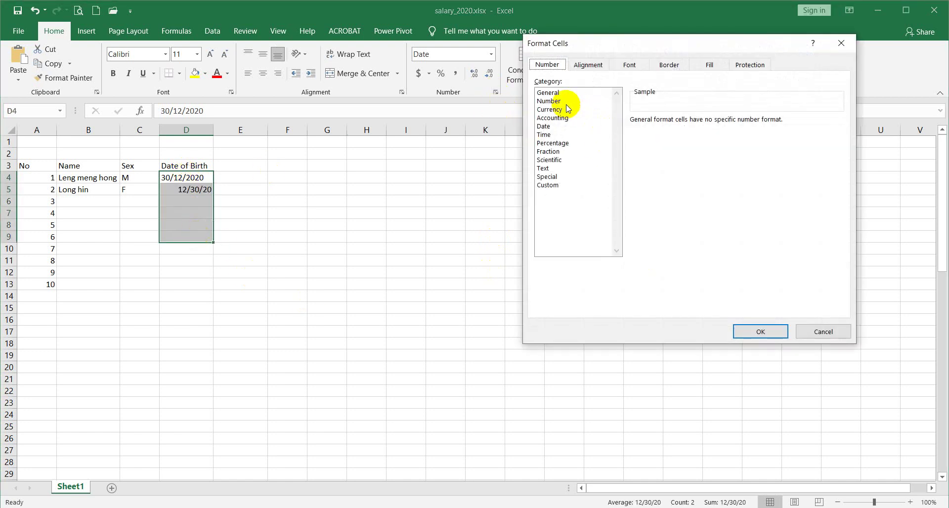
left_click(544, 126)
left_click(669, 140)
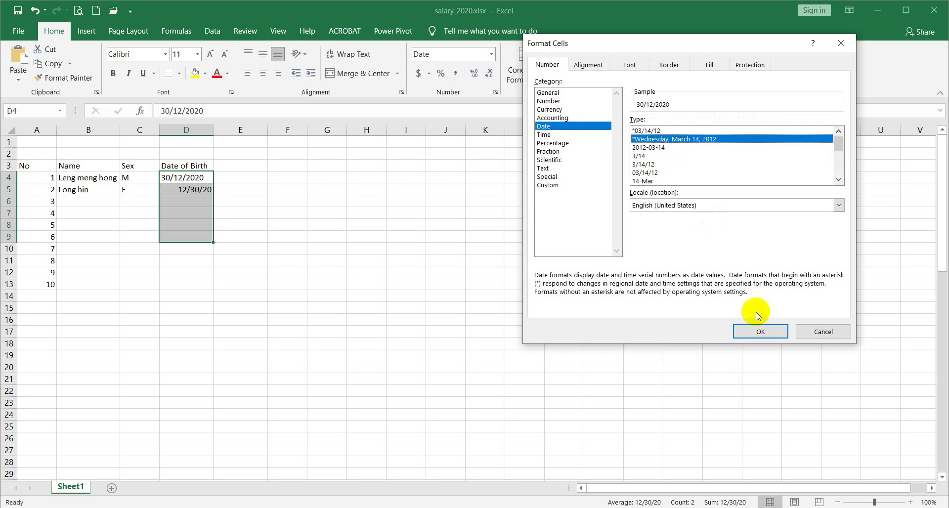
left_click(759, 332)
left_click(377, 238)
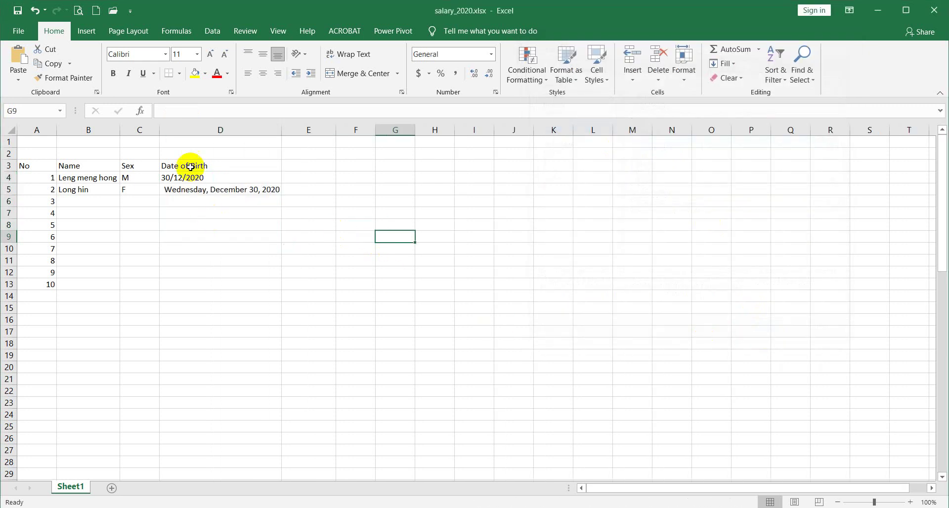
- Re-enter D4 as 02/25/2000 so it reads Friday, February 25, 2000
left_click(195, 177)
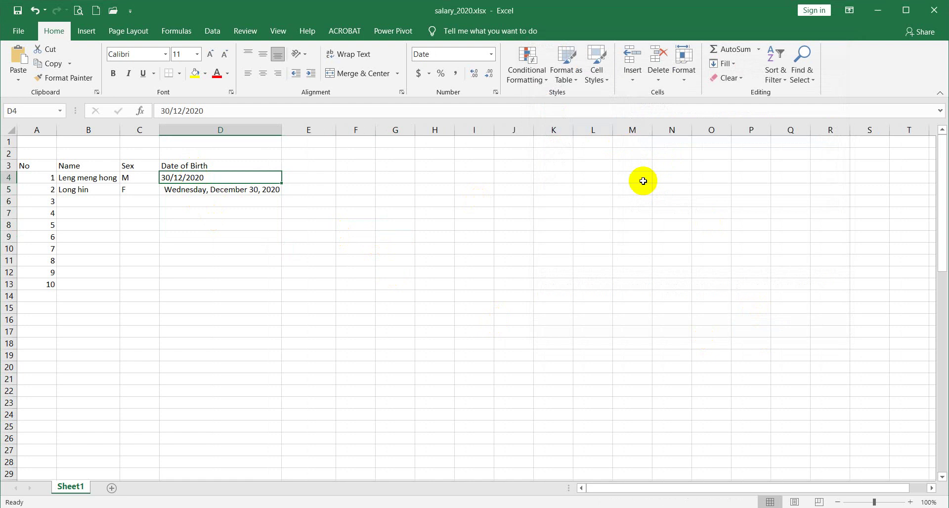
type("25")
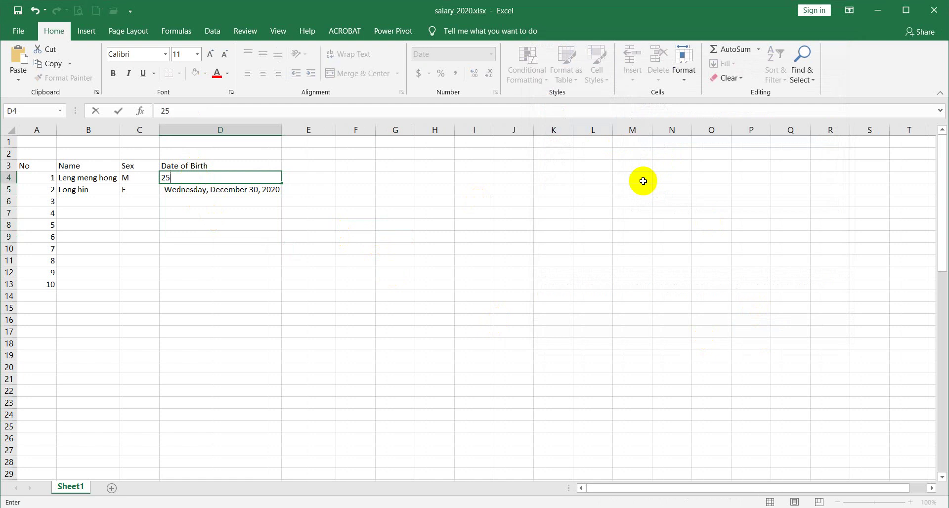
type("/02/")
type("2000")
key("Return")
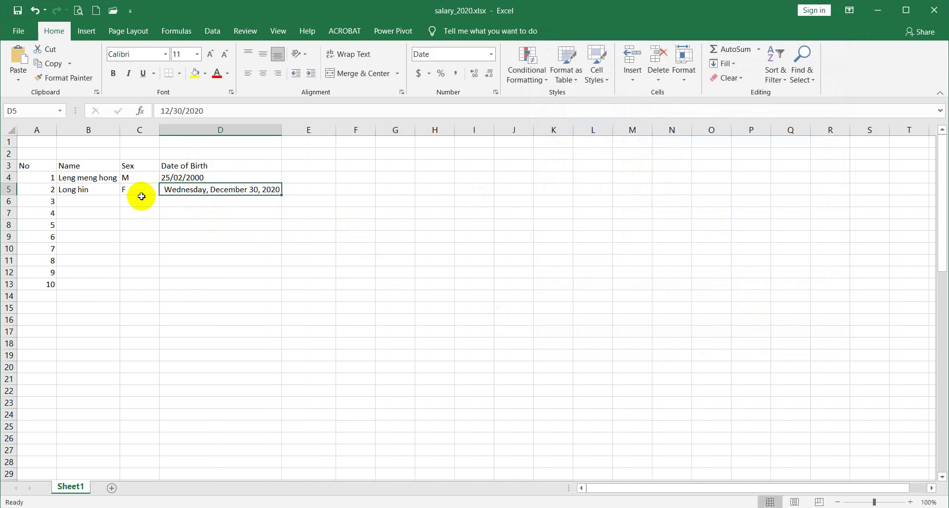
left_click(166, 178)
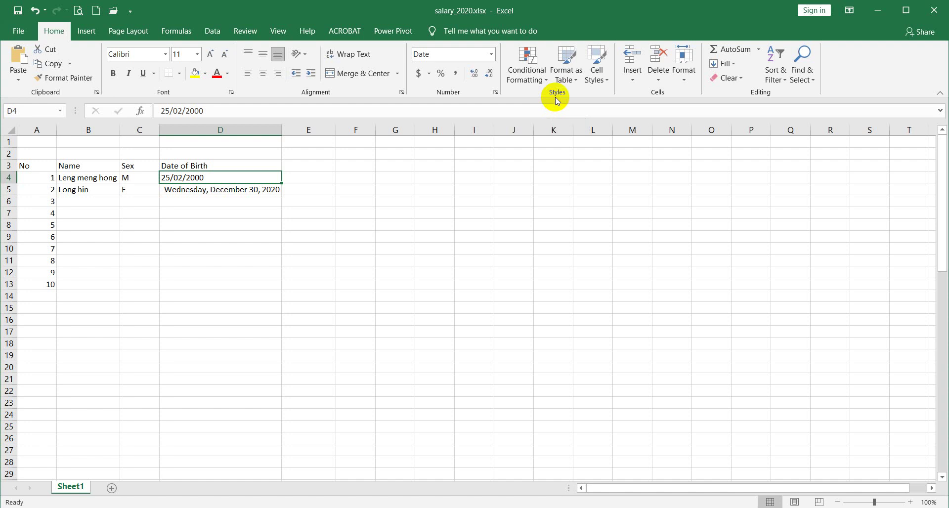
type("02")
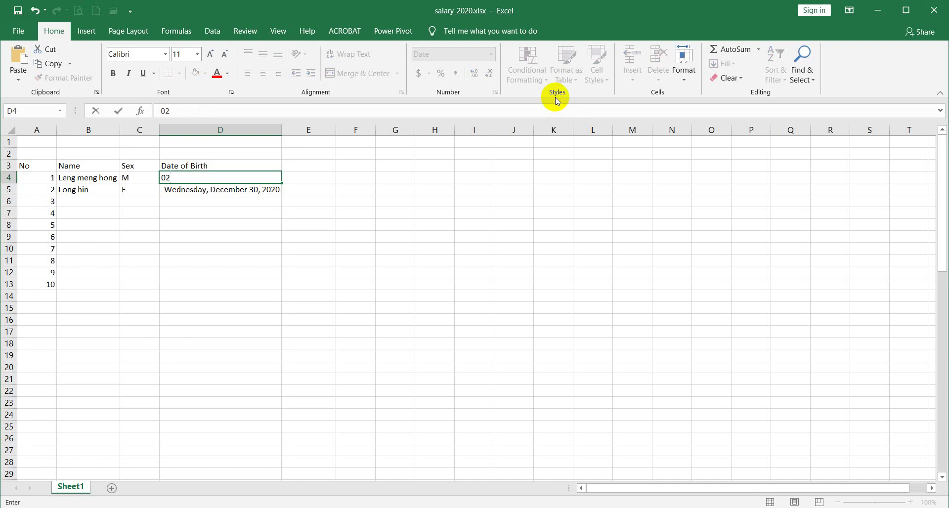
type("25")
type("20")
type("0")
type("0")
key("Return")
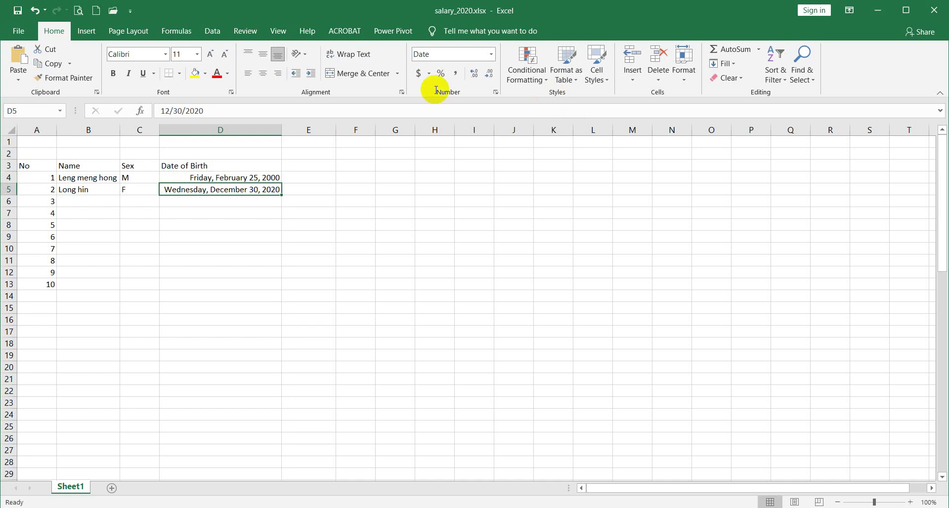
left_click(250, 178)
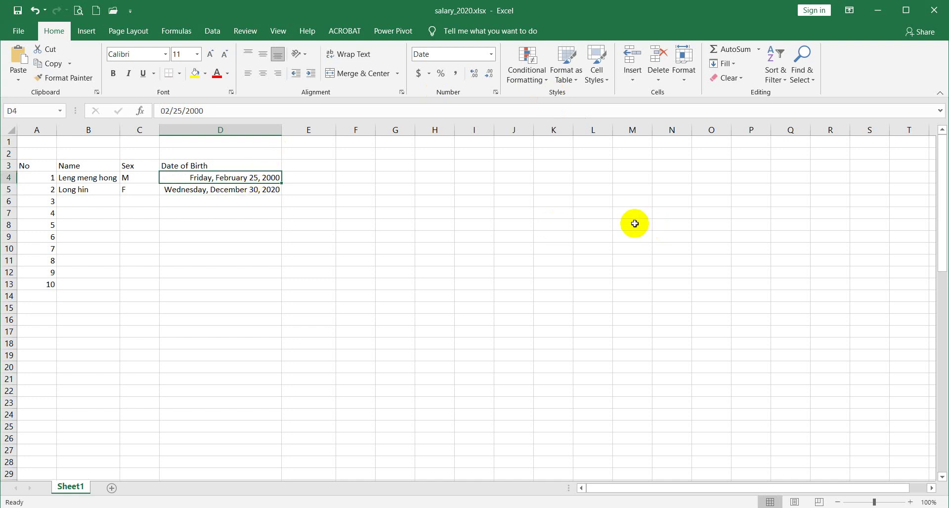
mouse_move(223, 214)
left_mouse_down()
mouse_move(250, 178)
mouse_move(237, 248)
left_mouse_up()
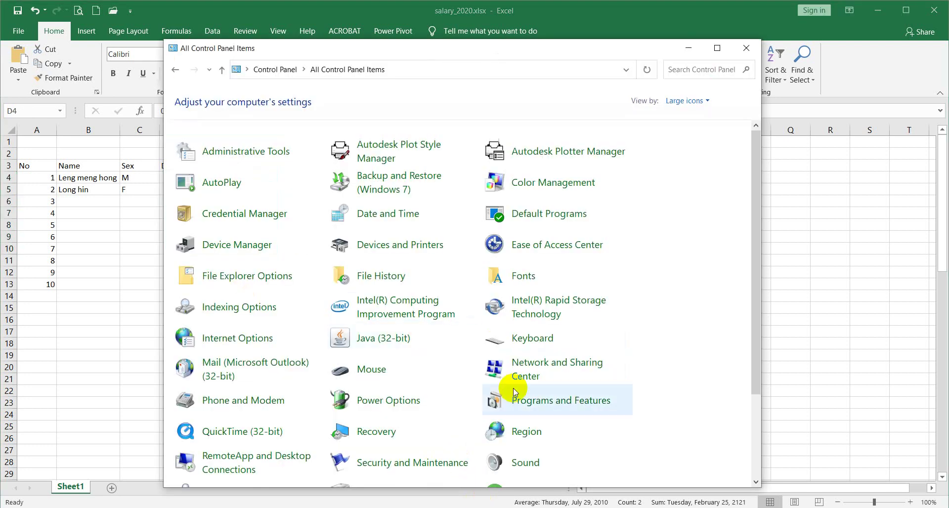
- Set the regional short date format to dd-MMM-yy, checking it in Additional settings' Date tab
left_click(514, 429)
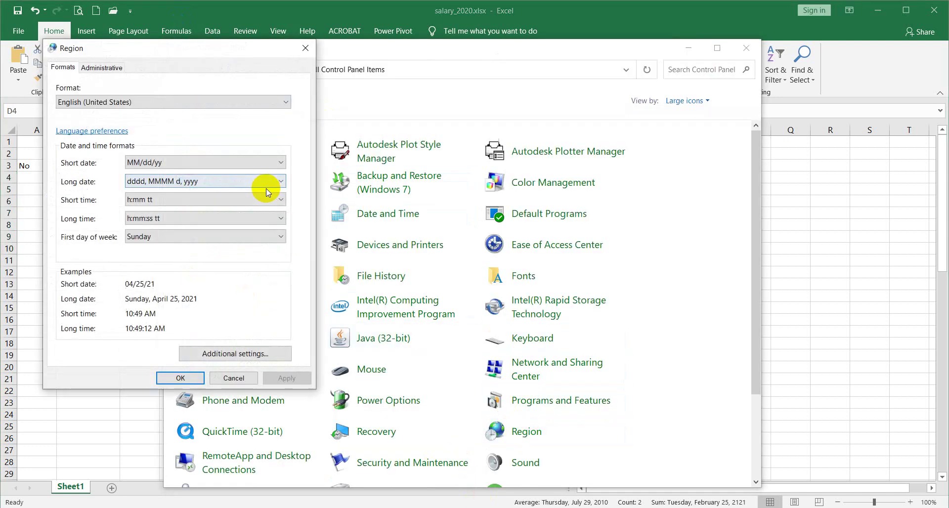
left_click(173, 163)
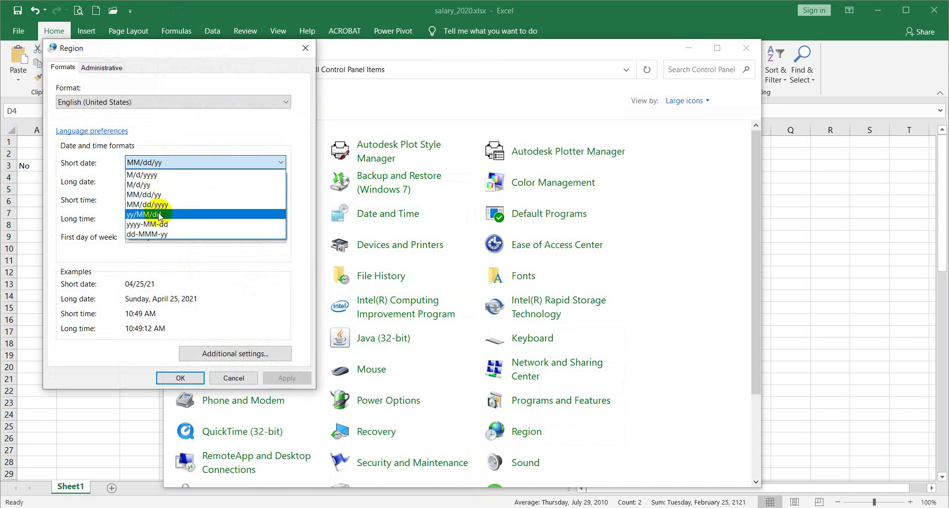
left_click(151, 234)
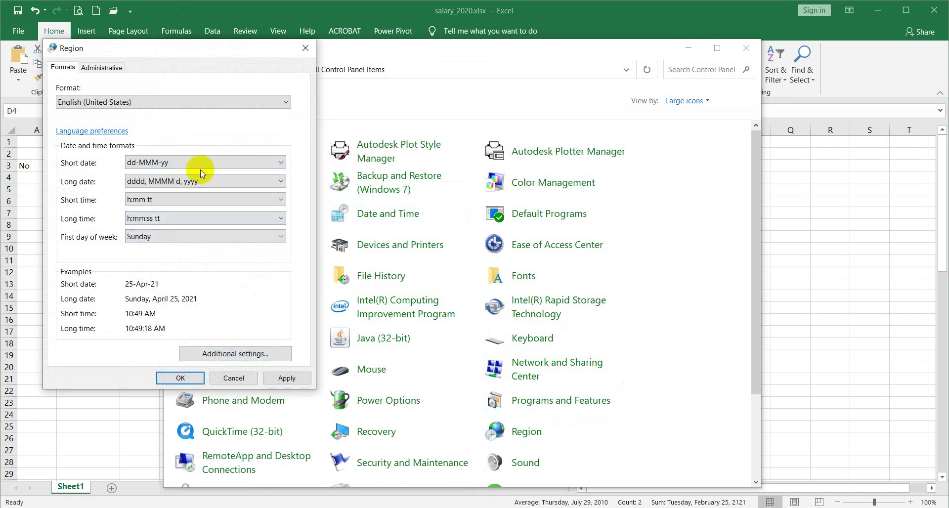
left_click(230, 354)
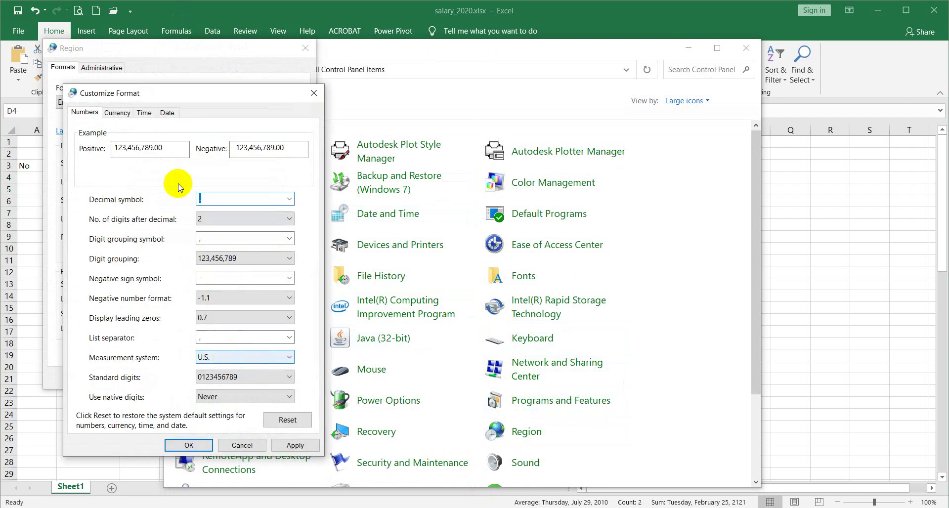
left_click(168, 113)
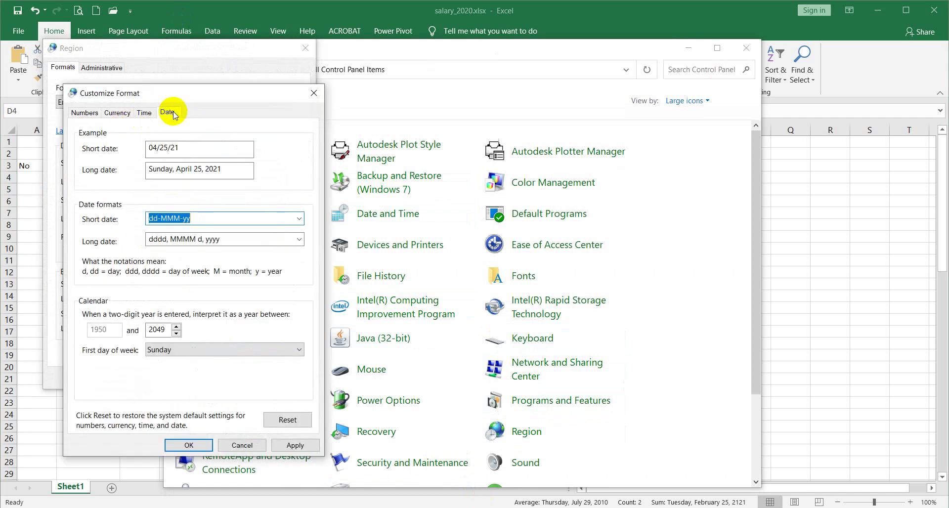
left_click(168, 219)
left_click_drag(139, 218, 229, 220)
left_click(229, 220)
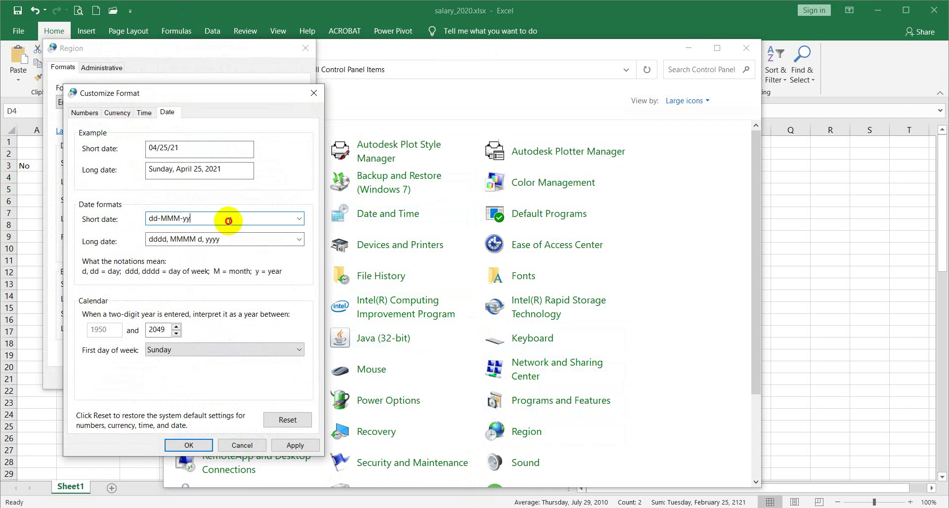
left_click(299, 219)
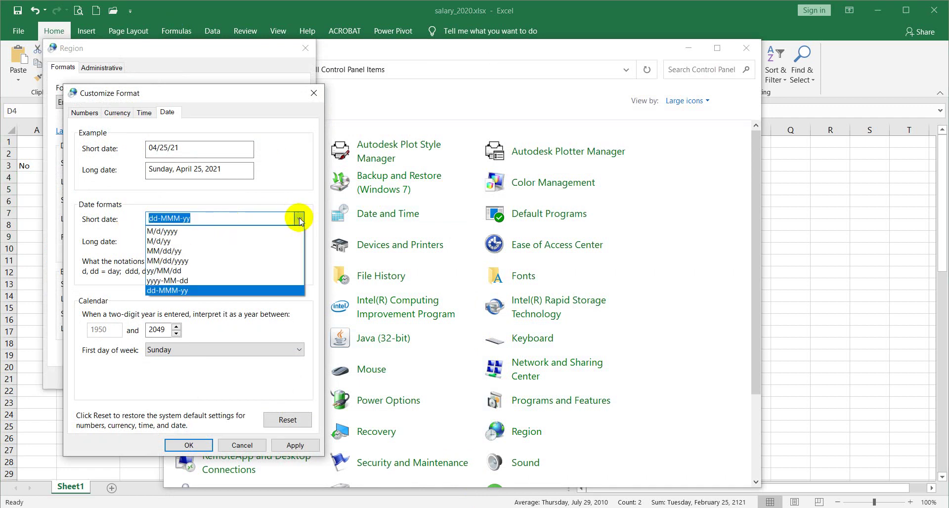
left_click(299, 219)
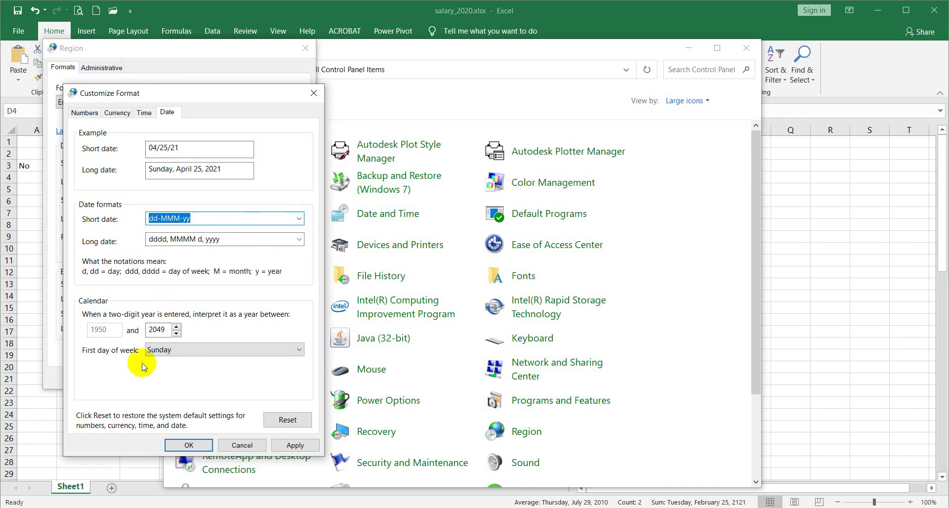
- Confirm the date settings, then close Region and Control Panel to return to the workbook
left_click(161, 219)
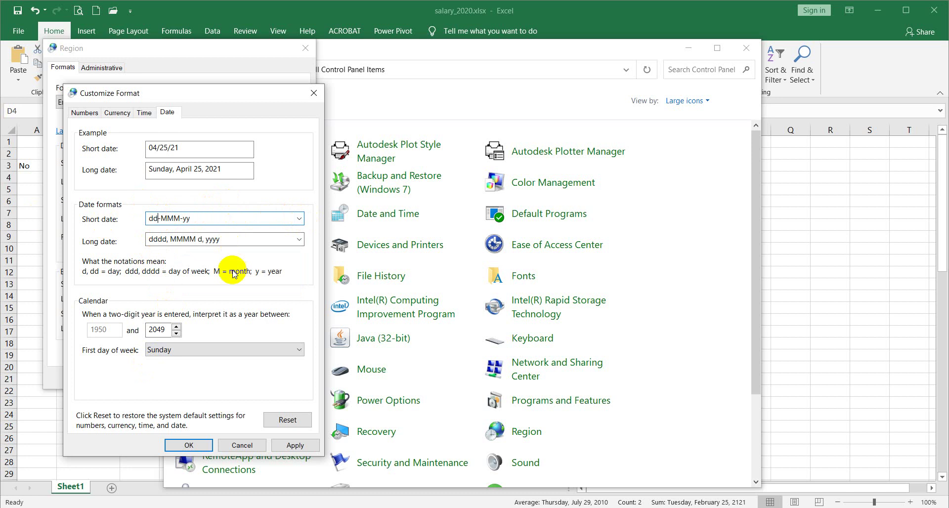
left_click(177, 446)
left_click(173, 377)
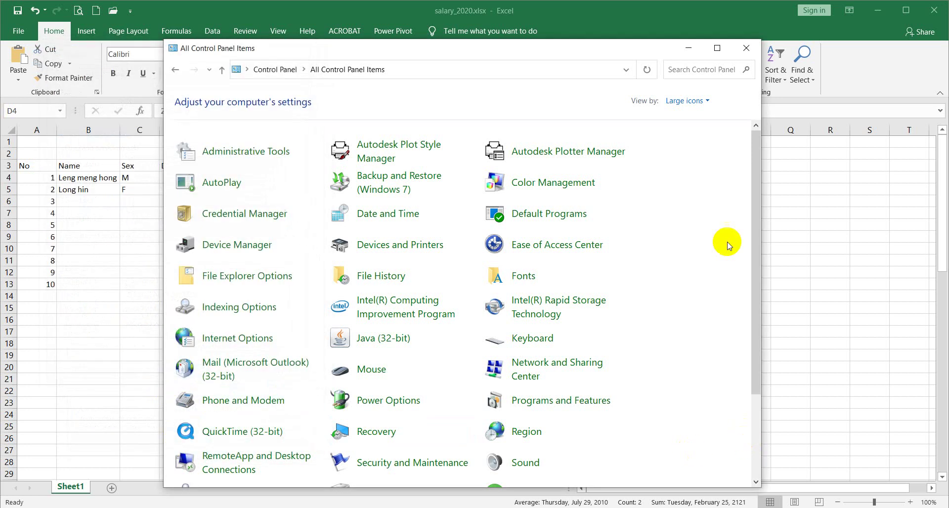
left_click(746, 48)
left_click(324, 261)
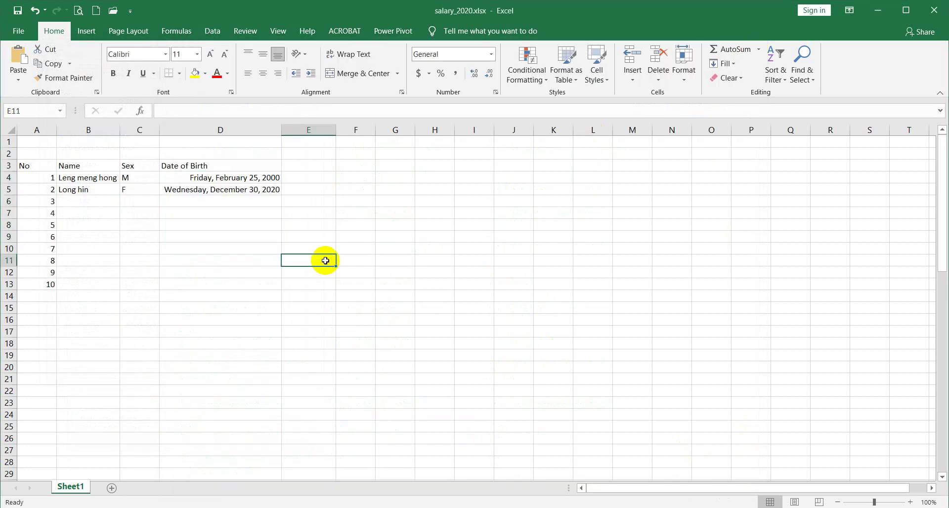
- Switch to the Acrobat guide and scroll to section 2.1 on turning off AutoComplete
key("alt+Tab")
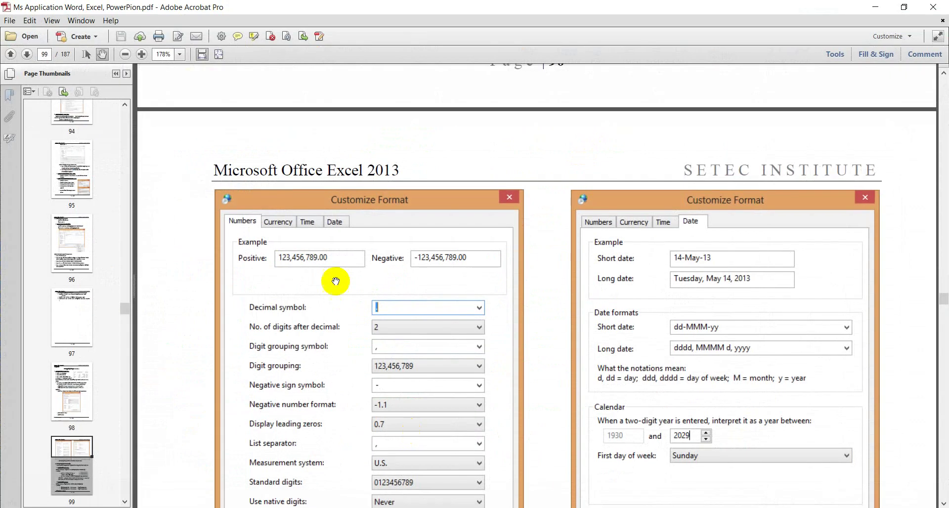
scroll(346, 296, "down", 3)
scroll(351, 314, "up", 3)
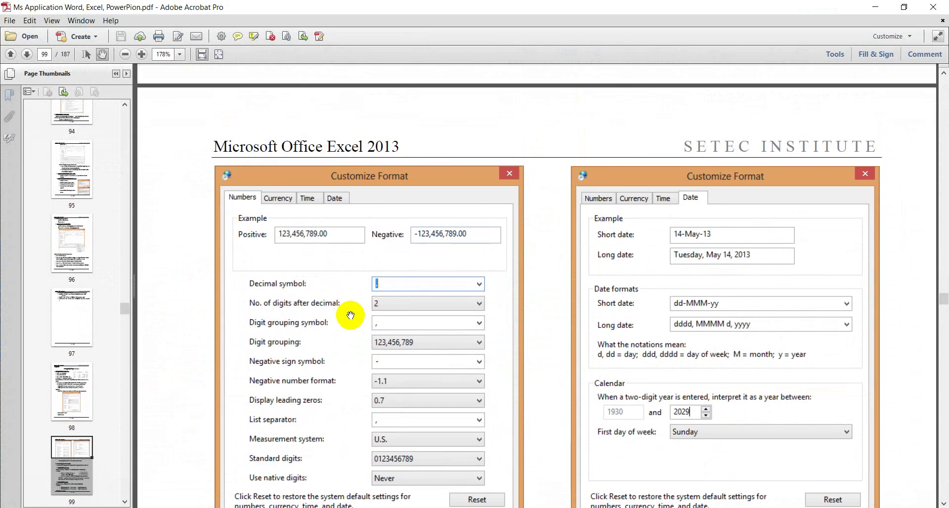
scroll(352, 315, "down", 4)
scroll(351, 315, "down", 3)
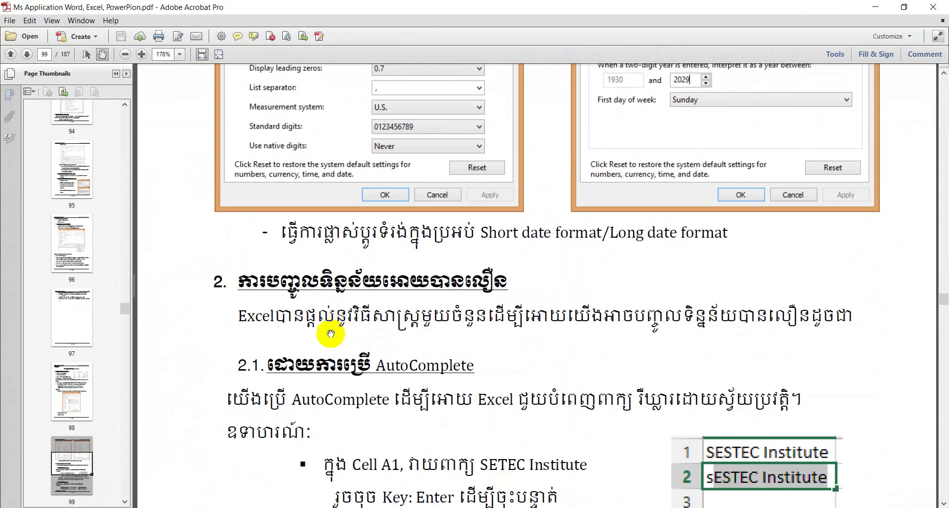
scroll(375, 274, "down", 3)
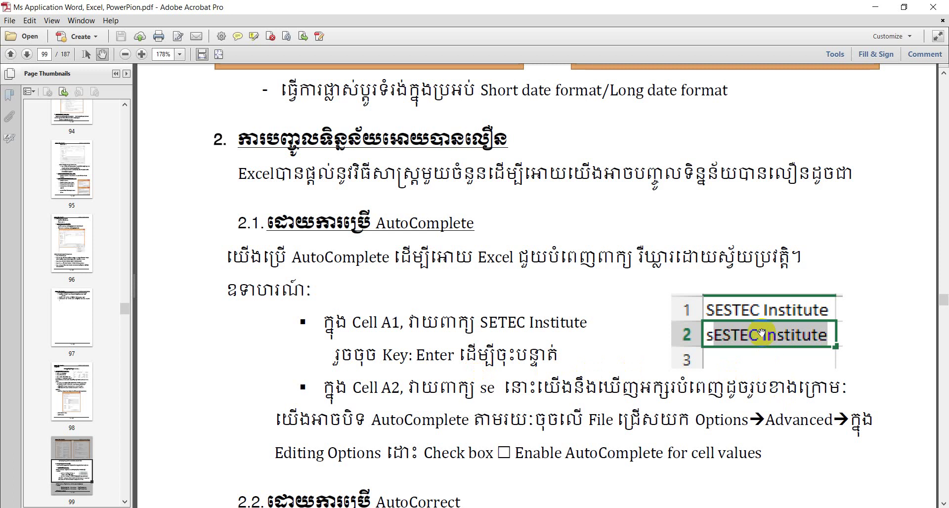
scroll(524, 374, "down", 2)
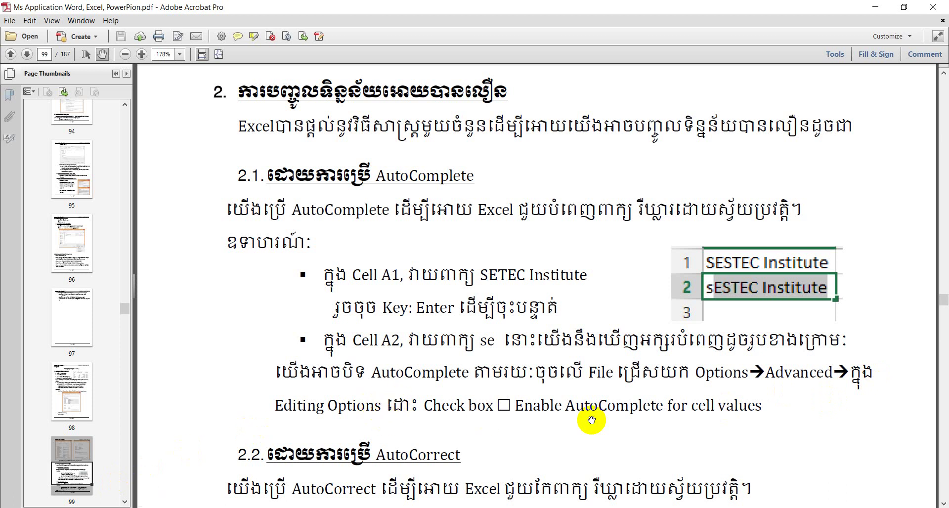
key("alt+Tab")
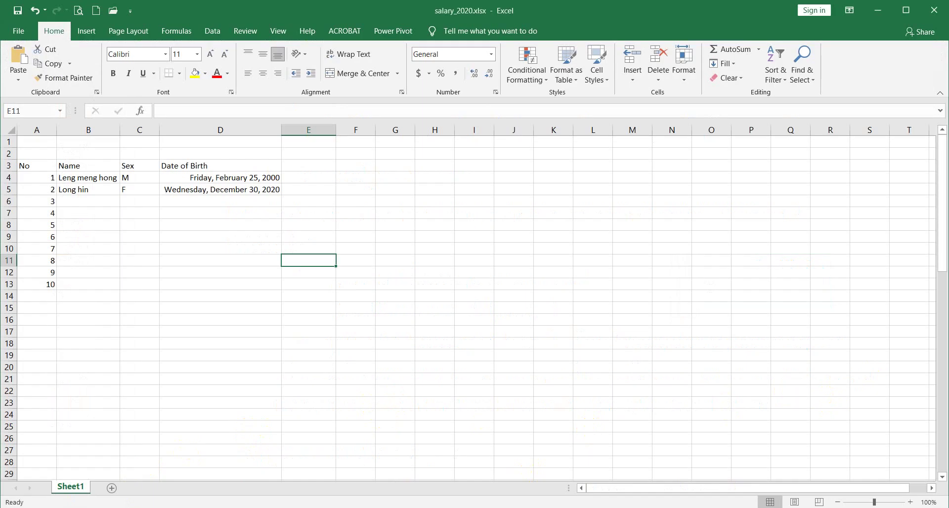
left_click(19, 30)
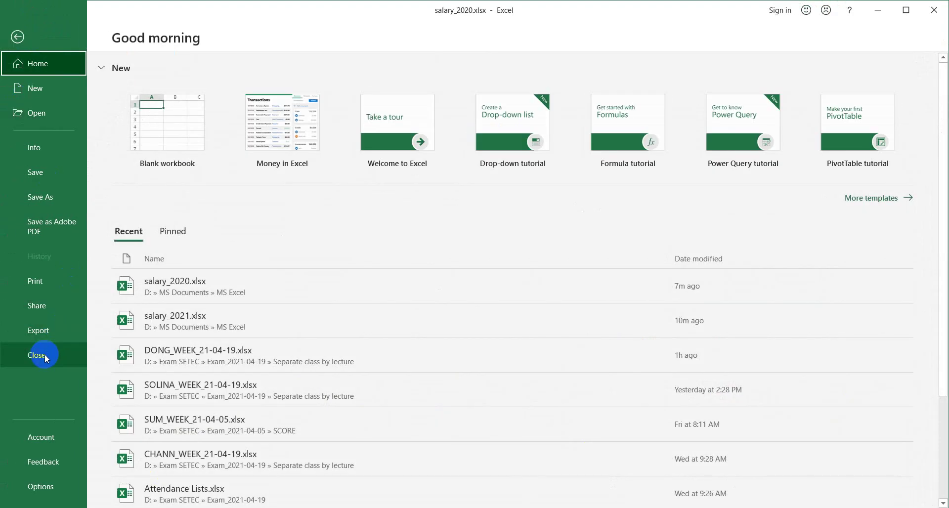
left_click(54, 480)
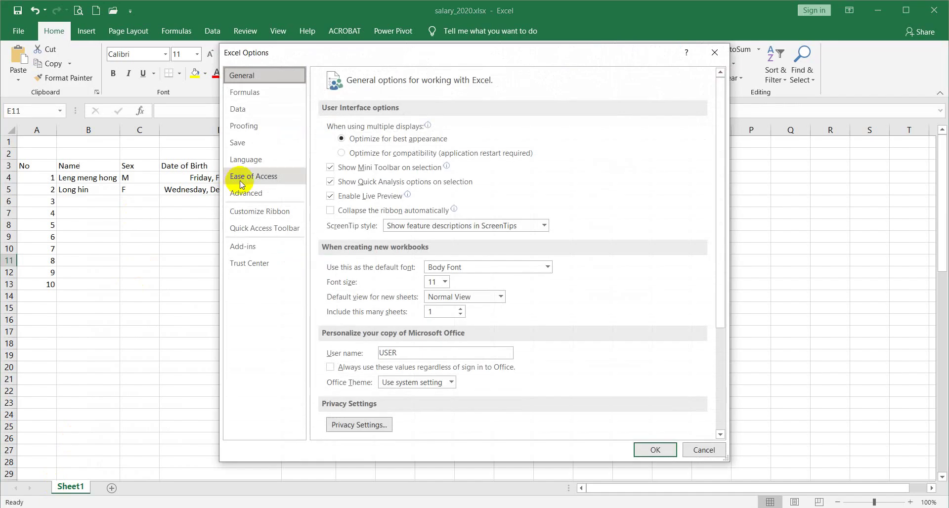
left_click(246, 193)
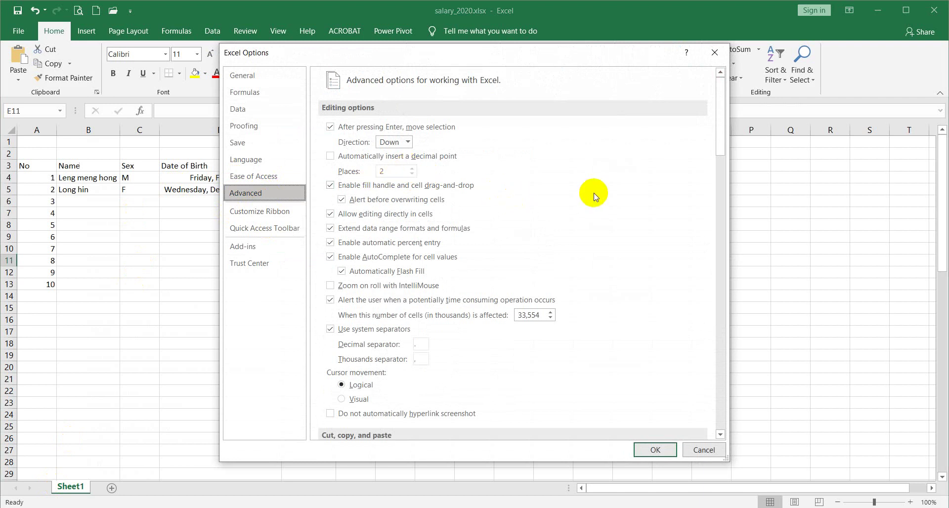
scroll(588, 191, "down", 1)
scroll(592, 205, "down", 5)
scroll(595, 213, "down", 2)
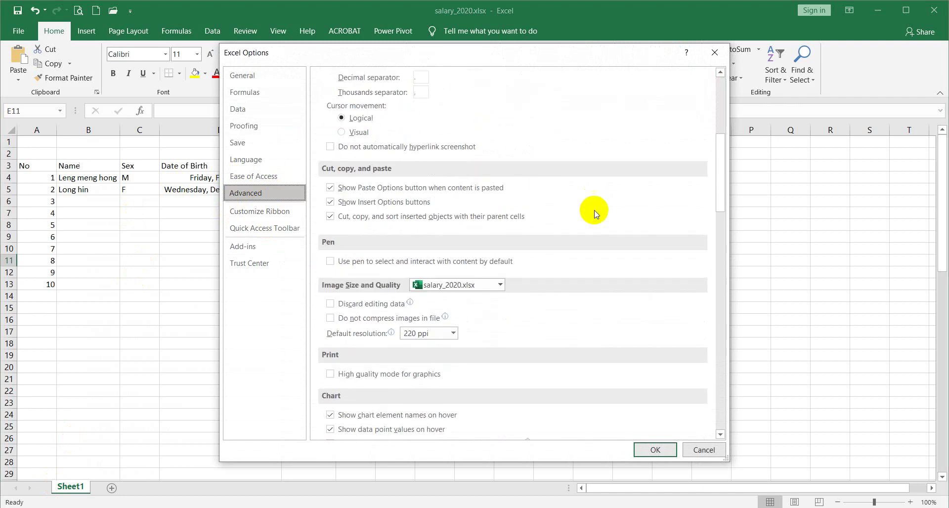
scroll(596, 209, "down", 4)
scroll(596, 209, "down", 5)
scroll(598, 209, "down", 3)
scroll(598, 209, "down", 5)
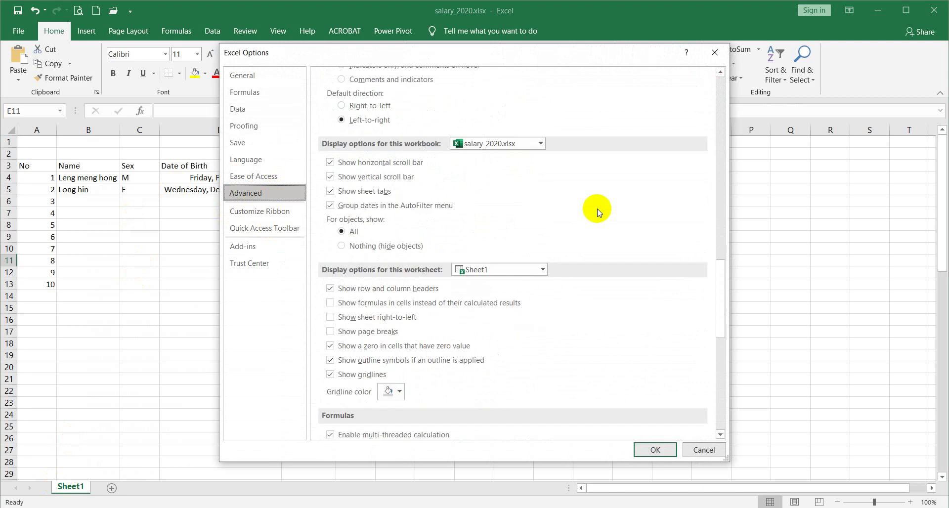
scroll(606, 247, "down", 4)
scroll(619, 220, "down", 5)
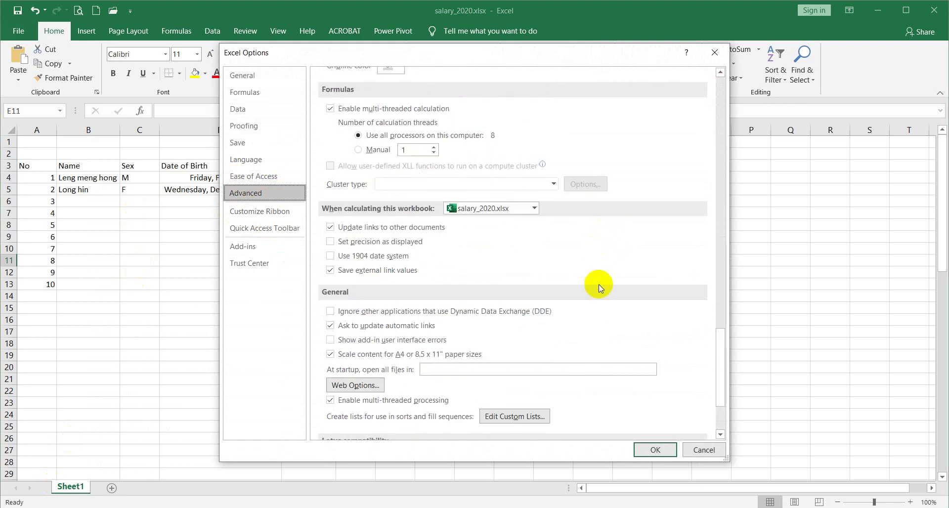
scroll(599, 285, "down", 5)
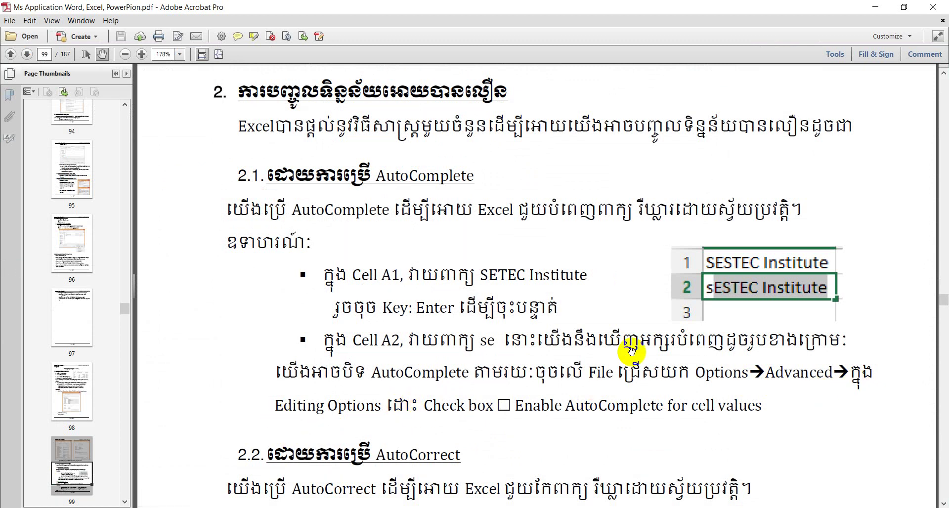
left_click(872, 7)
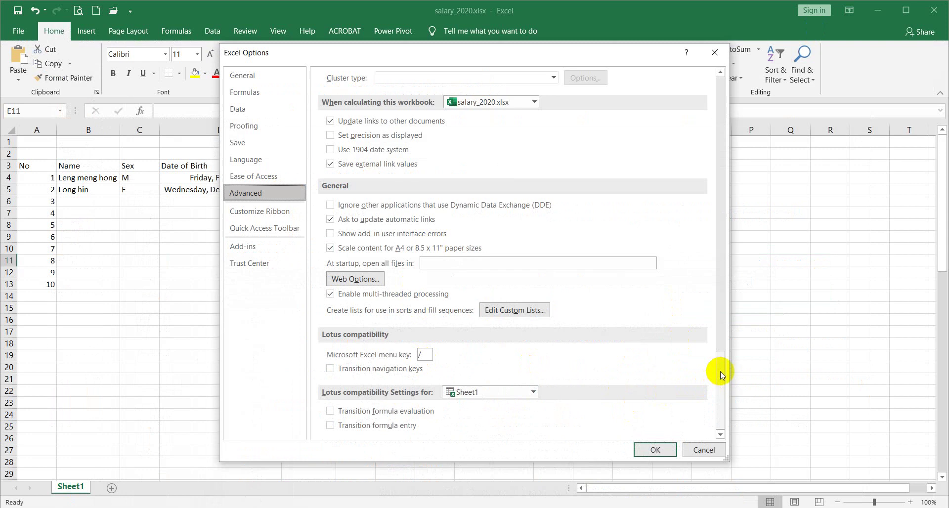
left_click_drag(721, 374, 710, 106)
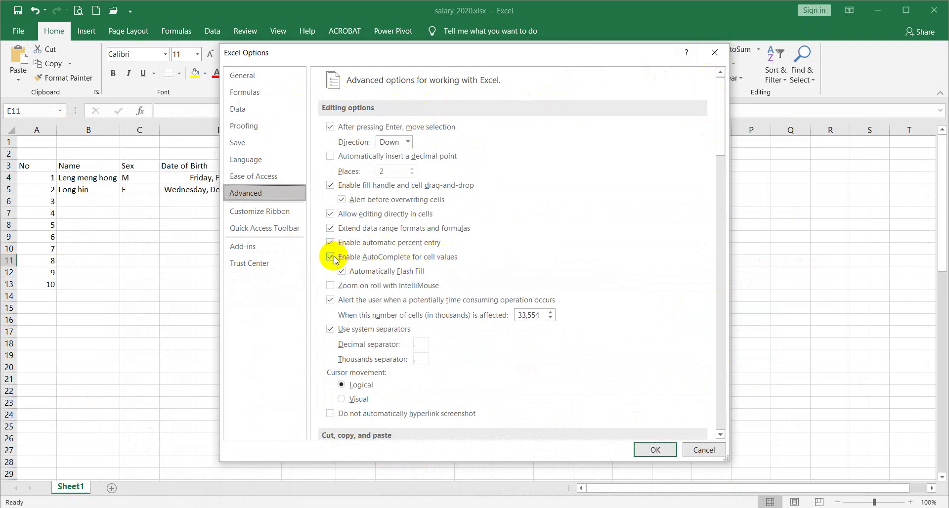
left_click(644, 451)
left_click(200, 212)
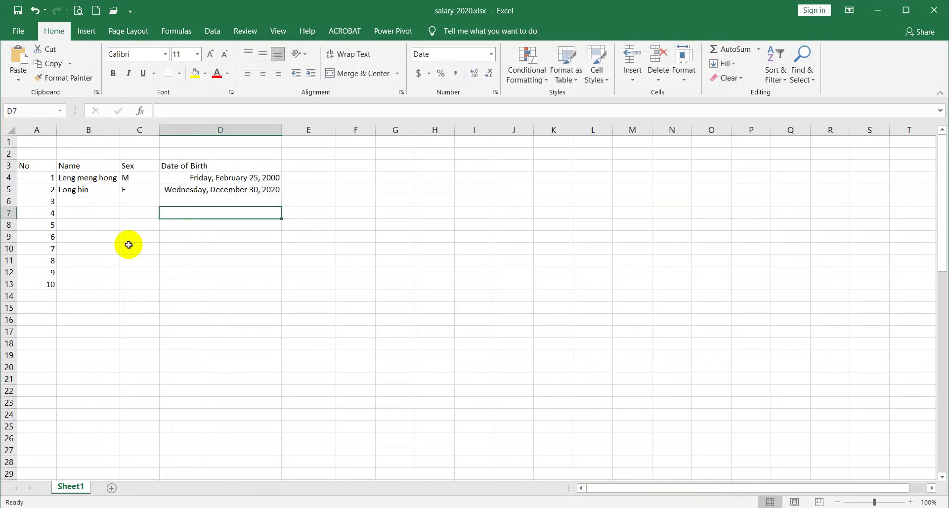
- Use AutoComplete to repeat the two existing employee names in B6 and B7
left_click(71, 201)
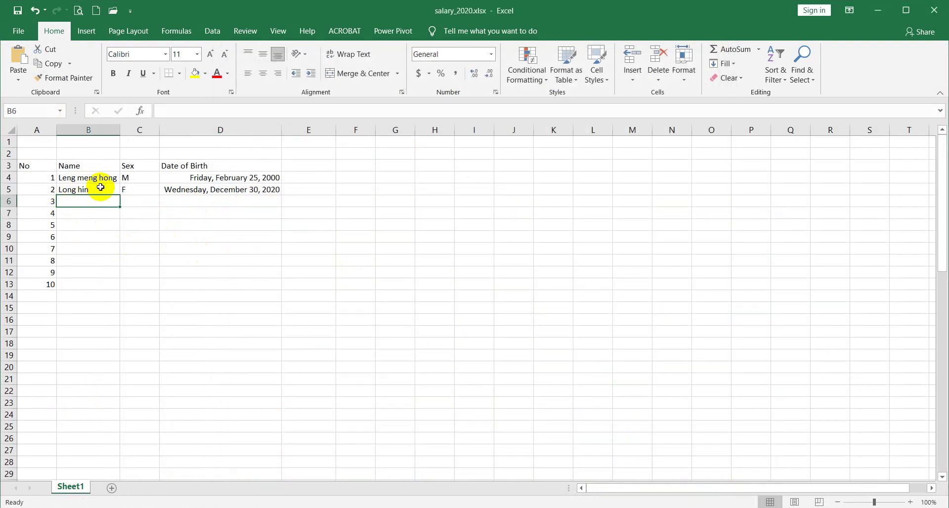
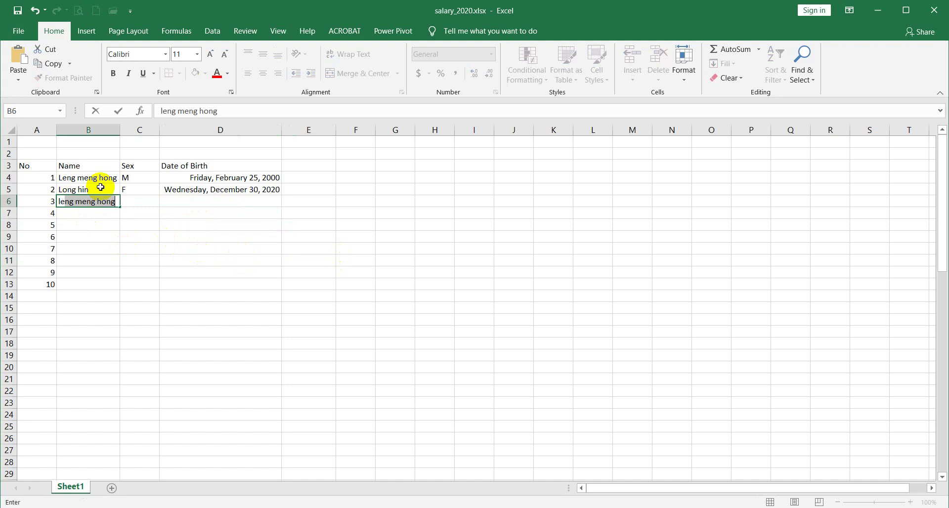
key("Return")
type("lo")
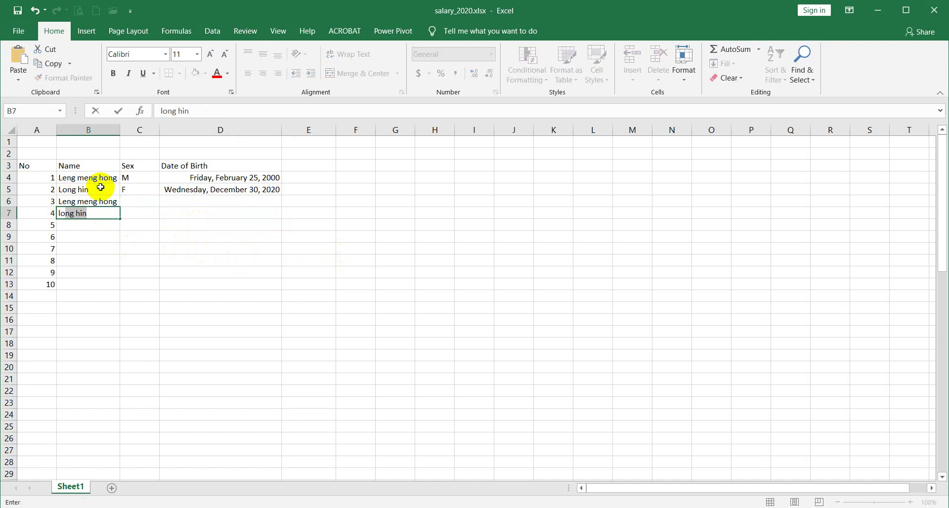
key("Return")
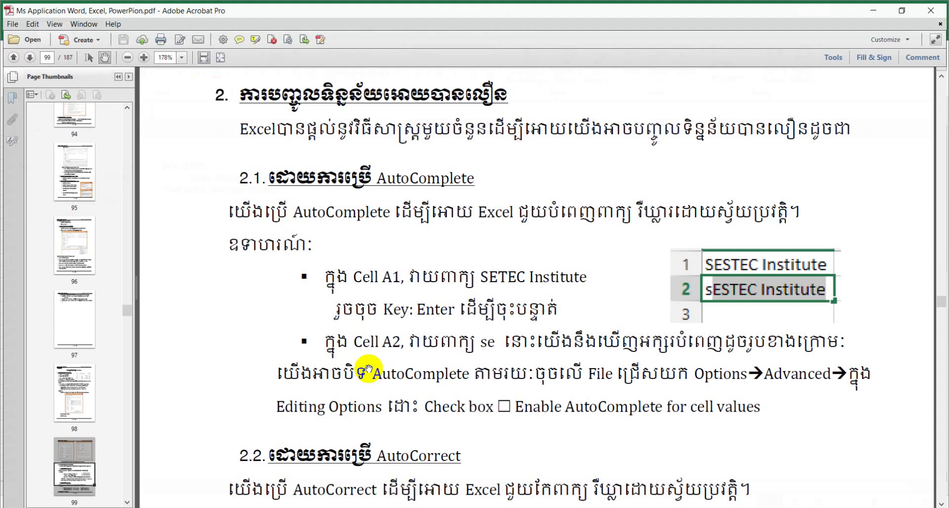
- Scroll the guide past the AutoCorrect screenshots to section 2.3 AutoFill on page 101, then return to Excel
scroll(361, 341, "down", 2)
scroll(390, 316, "down", 3)
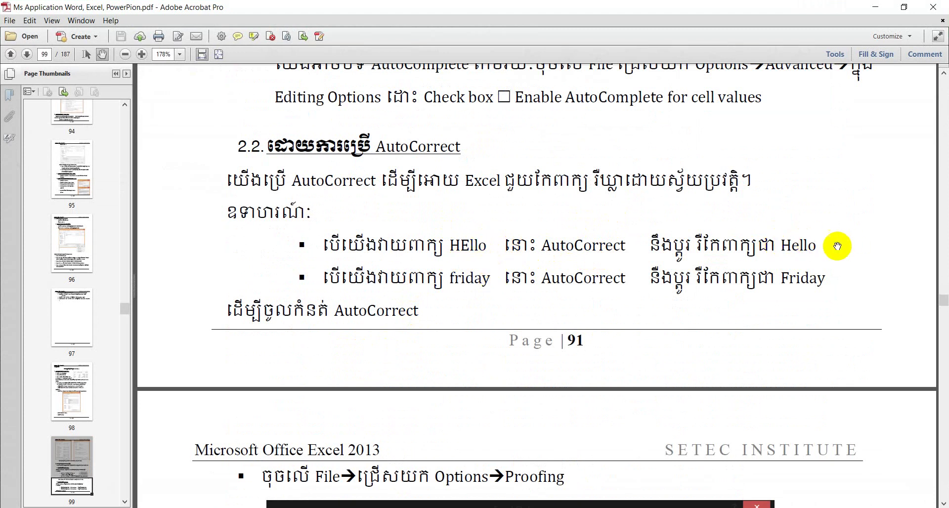
scroll(742, 257, "down", 3)
scroll(717, 257, "down", 4)
scroll(667, 254, "down", 2)
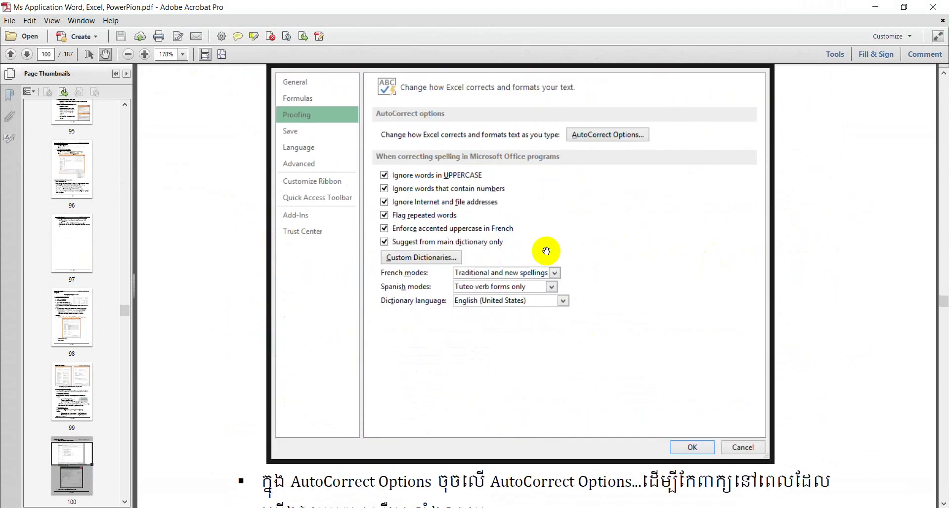
scroll(519, 252, "down", 4)
scroll(469, 252, "down", 3)
scroll(385, 266, "down", 6)
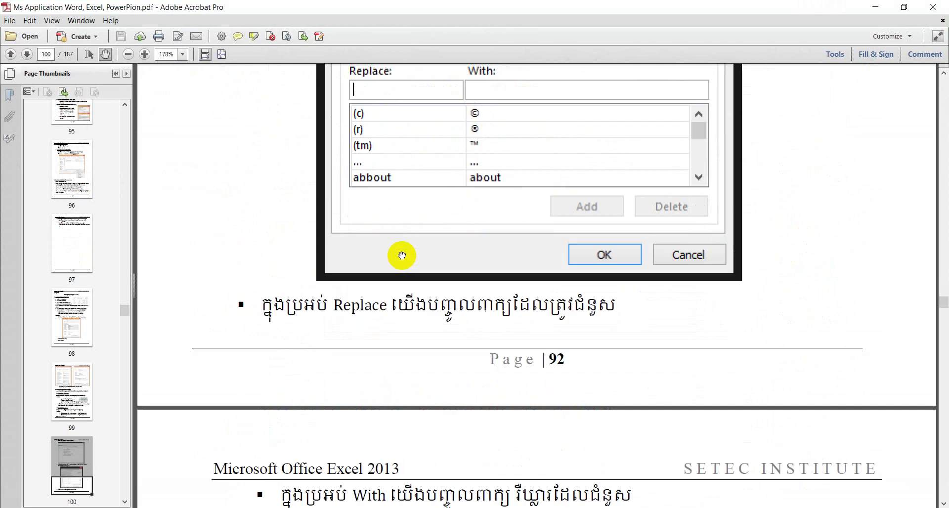
scroll(395, 257, "down", 6)
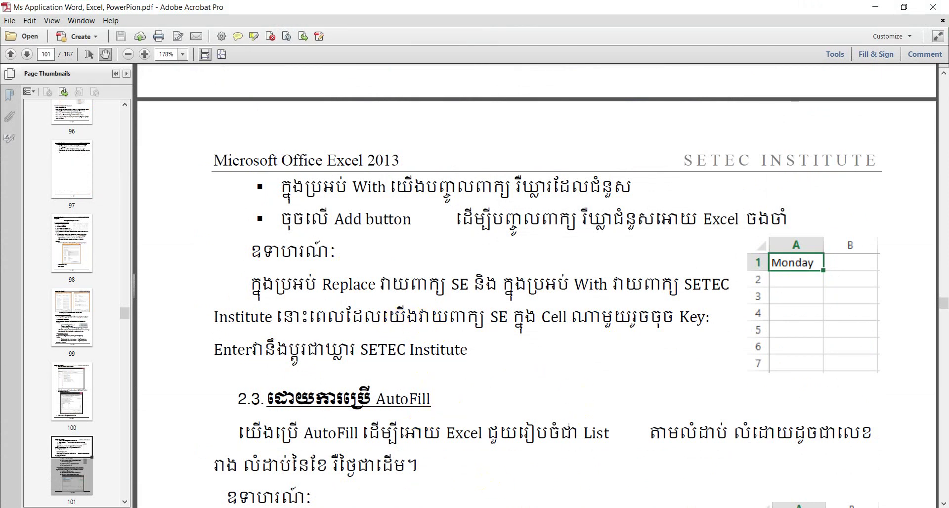
key("alt+Tab")
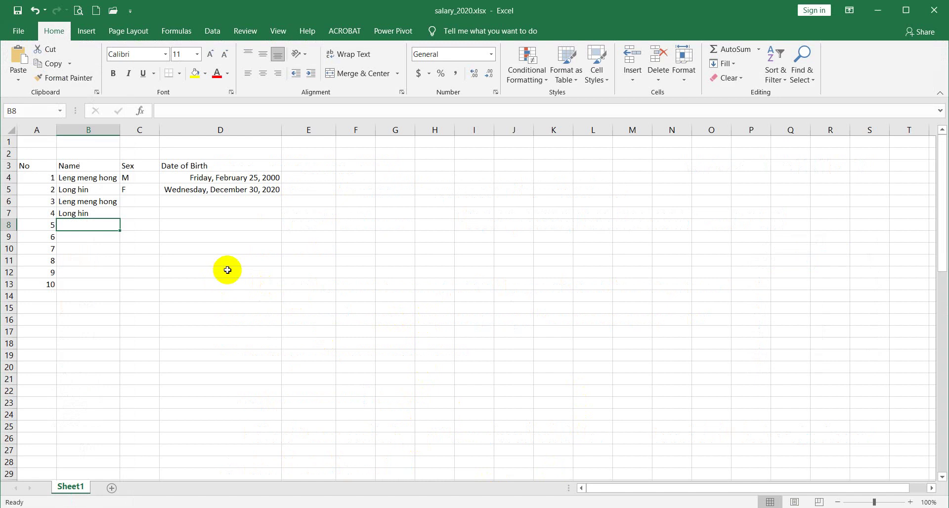
- Enter Monday in B8 and the day name 'tueday' in B9, leaving it uncorrected
type("monday")
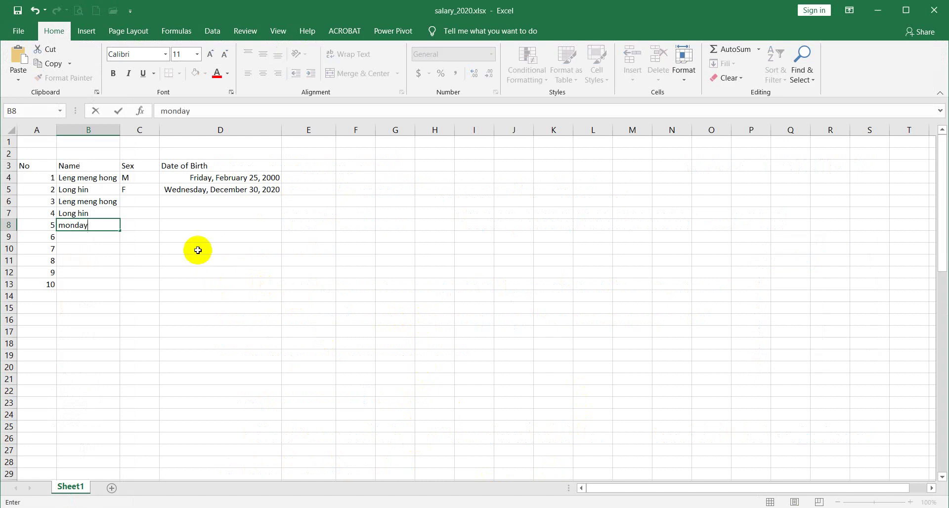
key("Return")
type("t")
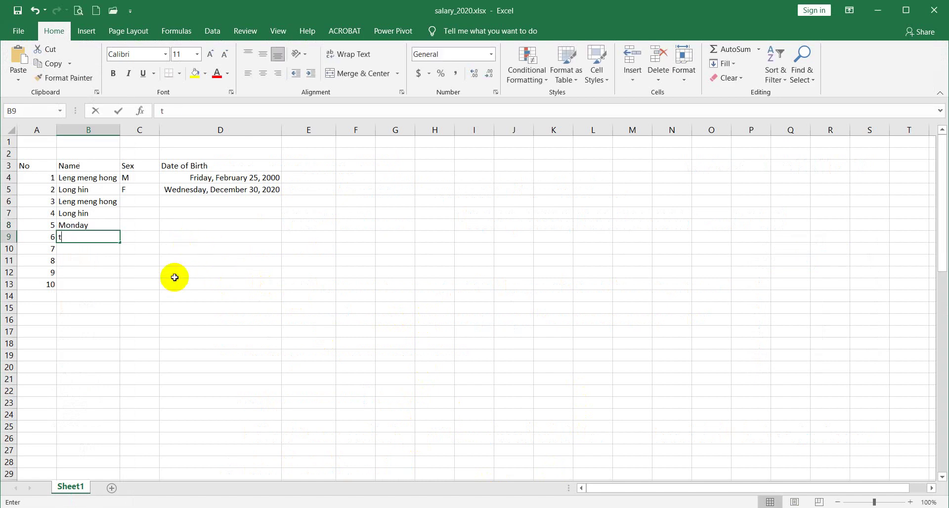
type("ueday")
key("Return")
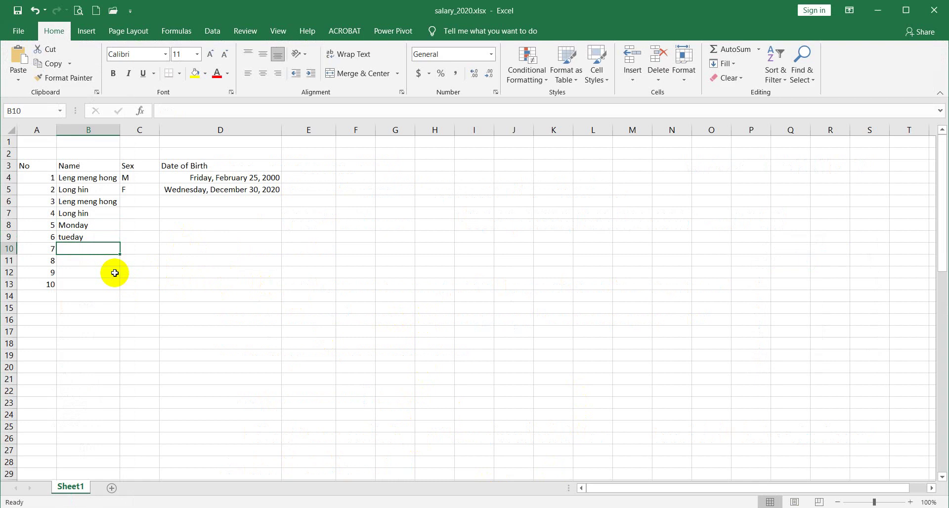
double_click(71, 237)
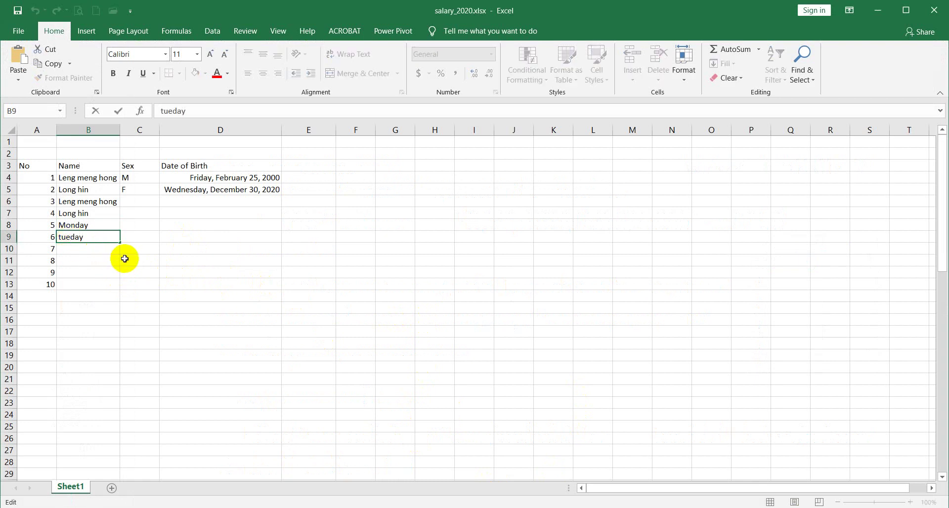
type("s")
key("Escape")
- Fill J10:J12 with Monday, Saturday and Tuesday
left_click(494, 250)
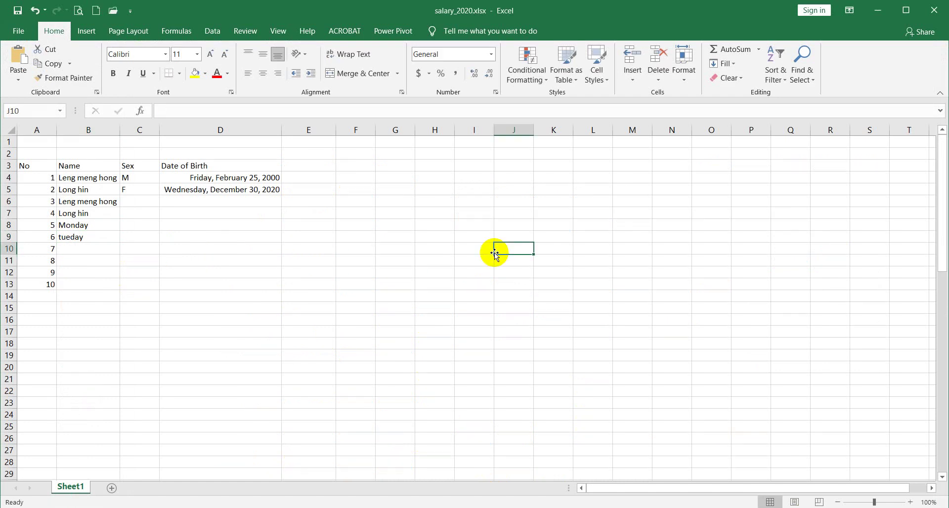
type("tue")
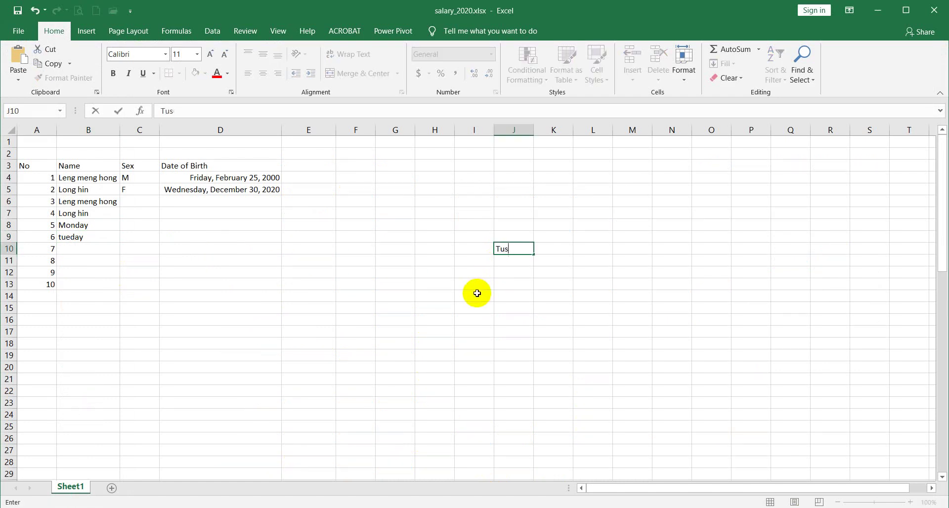
type("day")
key("Return")
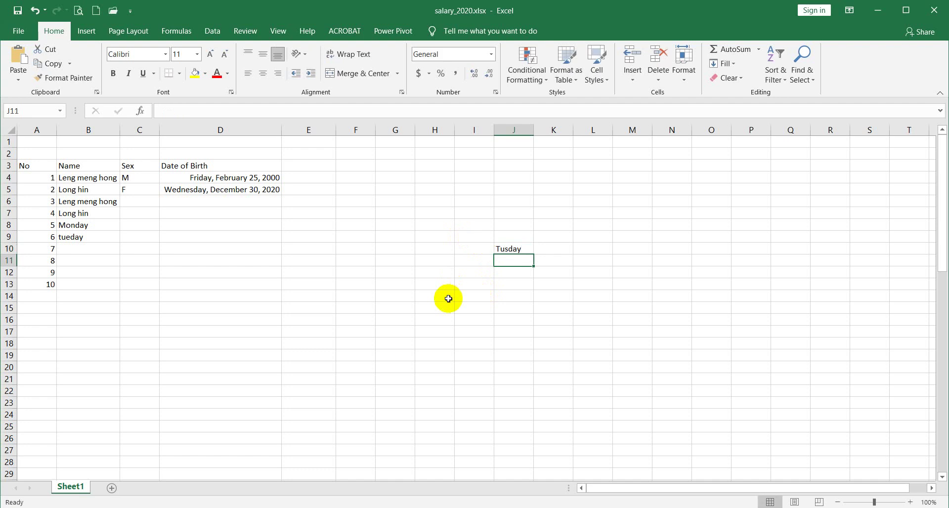
left_click(516, 250)
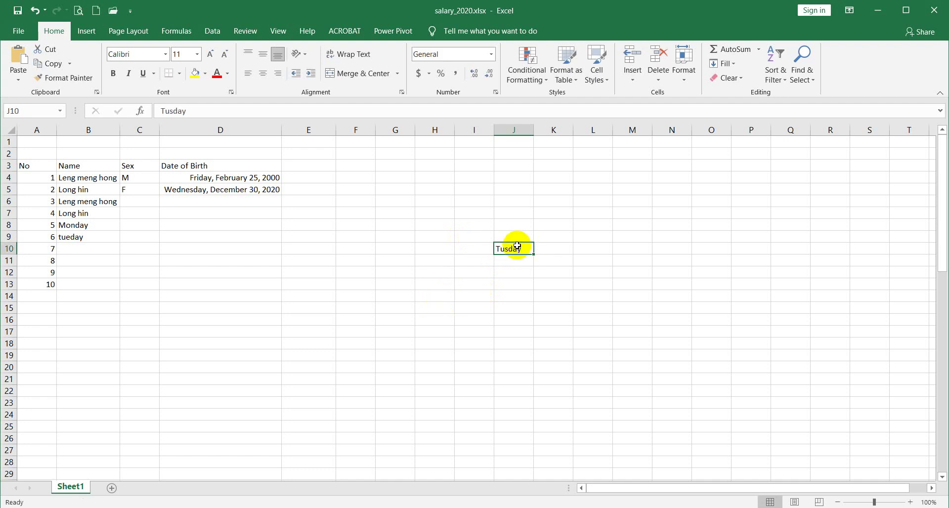
type("mond")
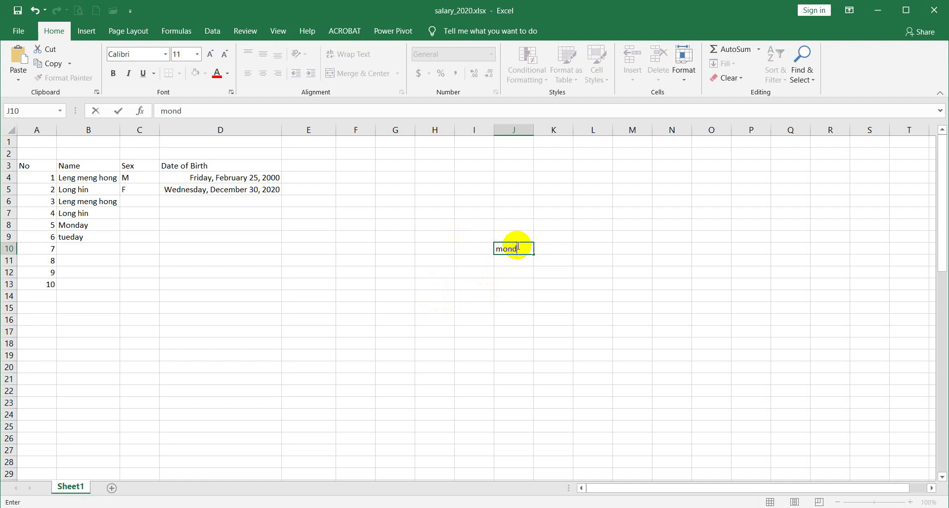
type("ay")
key("Return")
type("s")
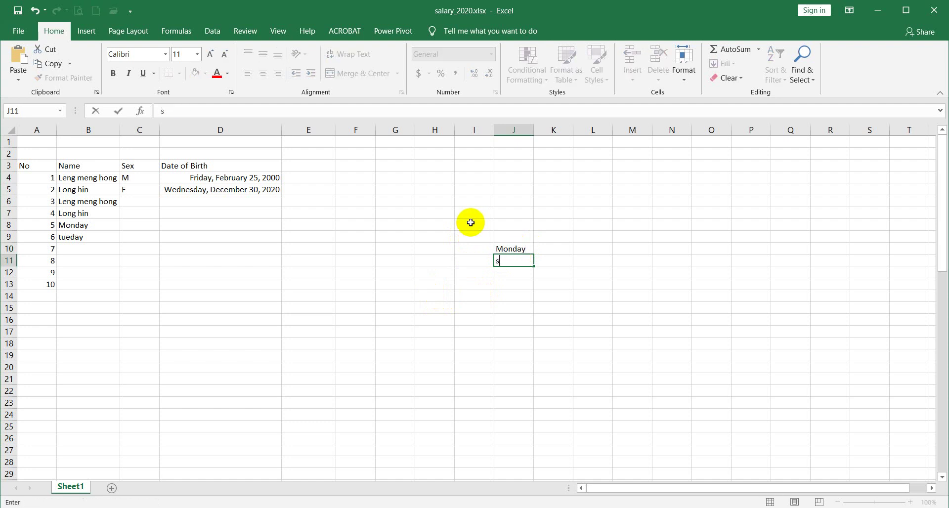
type("ay")
key("Return")
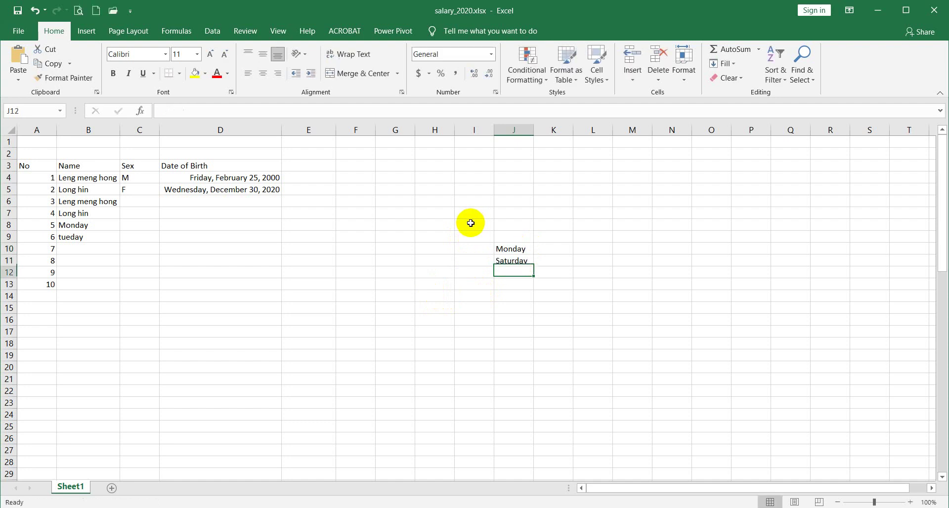
type("tu")
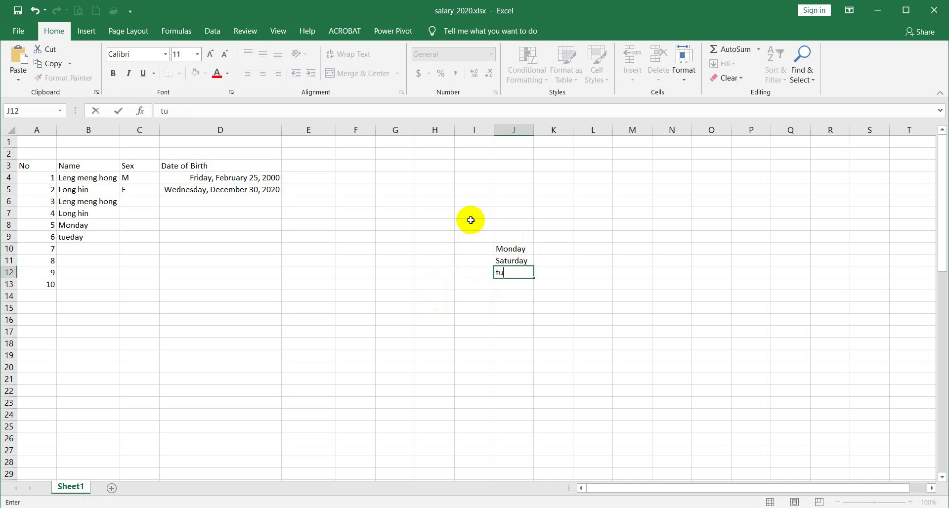
type("ay")
key("Return")
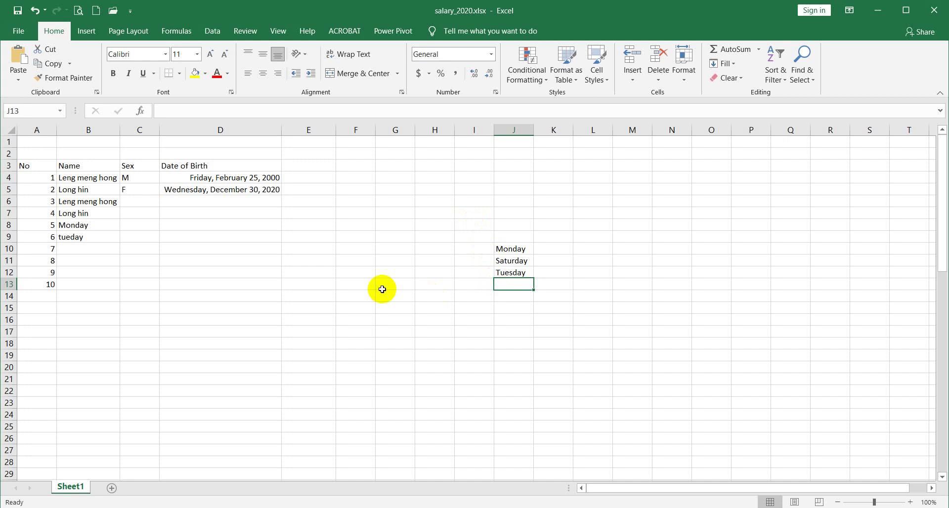
- Enter a test word in J16, then clear it again
left_click(502, 317)
type("solina")
key("Return")
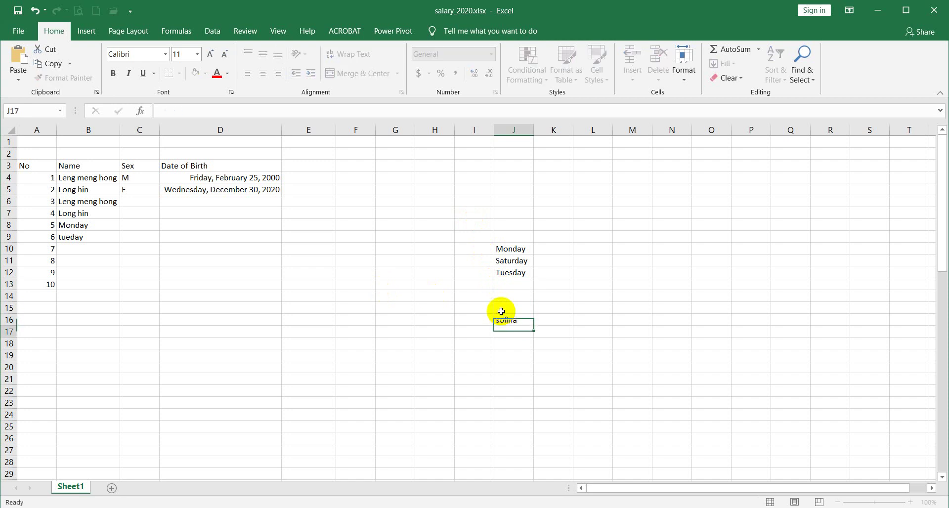
left_click(514, 321)
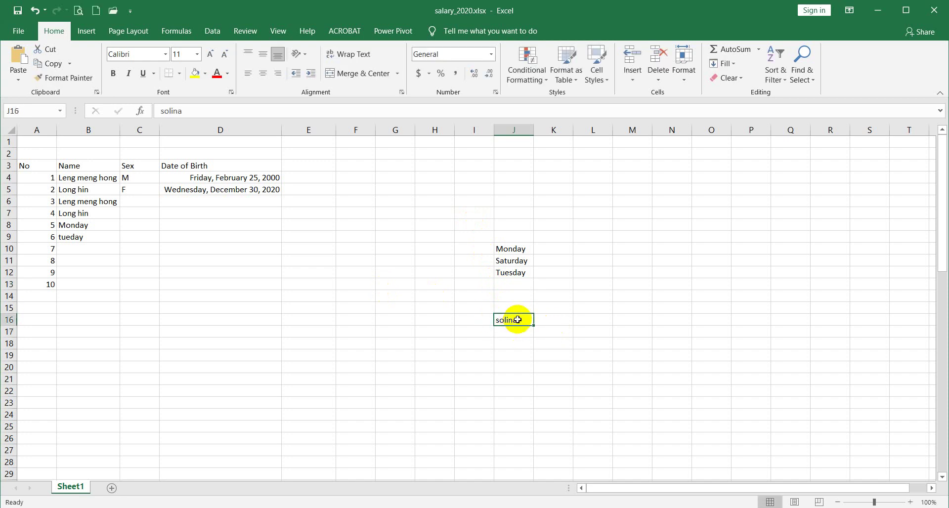
key("Delete")
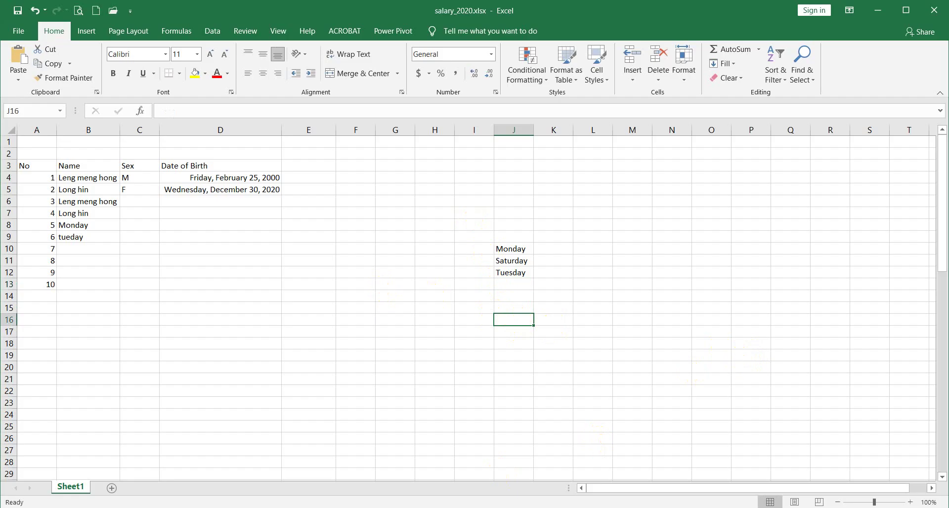
key("alt+Tab")
- Read the guide's section 2.4 Custom AutoFill List on page 102, then minimize Acrobat
scroll(454, 357, "down", 3)
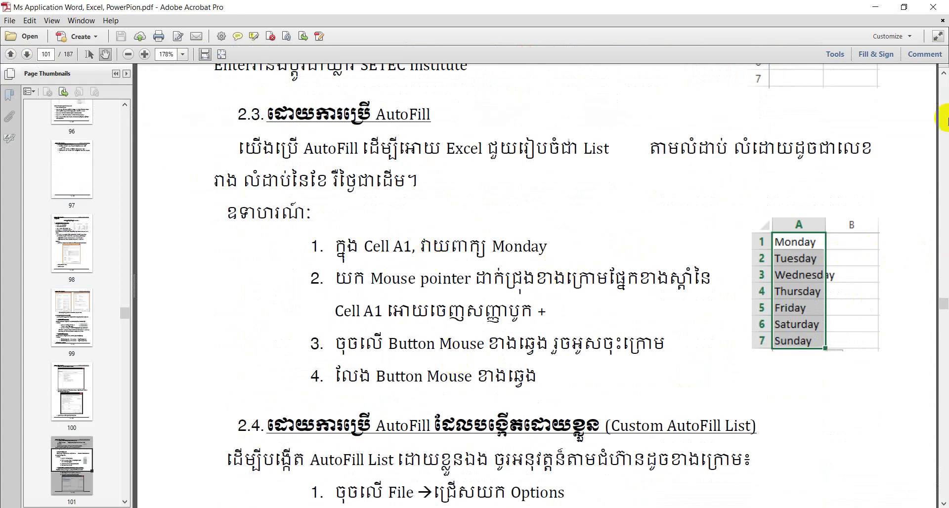
scroll(573, 265, "down", 2)
scroll(636, 270, "down", 4)
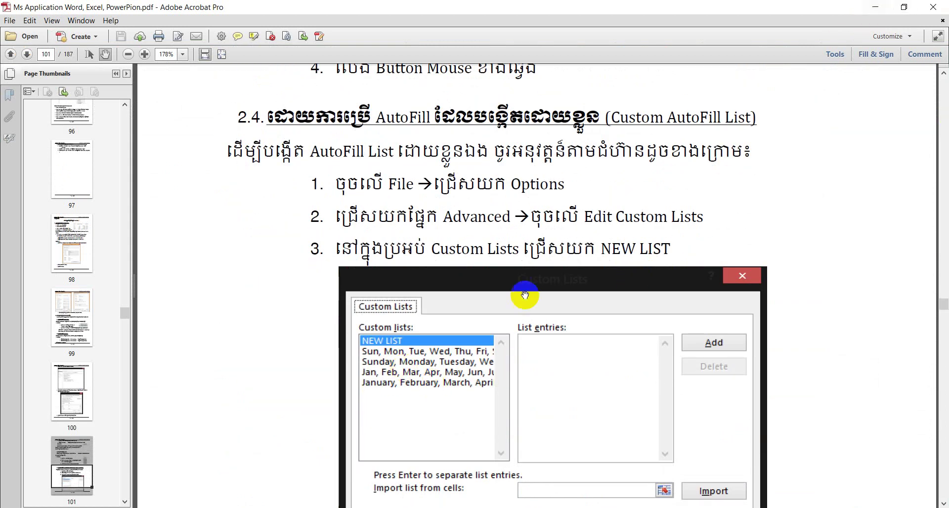
scroll(524, 297, "down", 6)
scroll(523, 297, "down", 3)
scroll(524, 296, "down", 2)
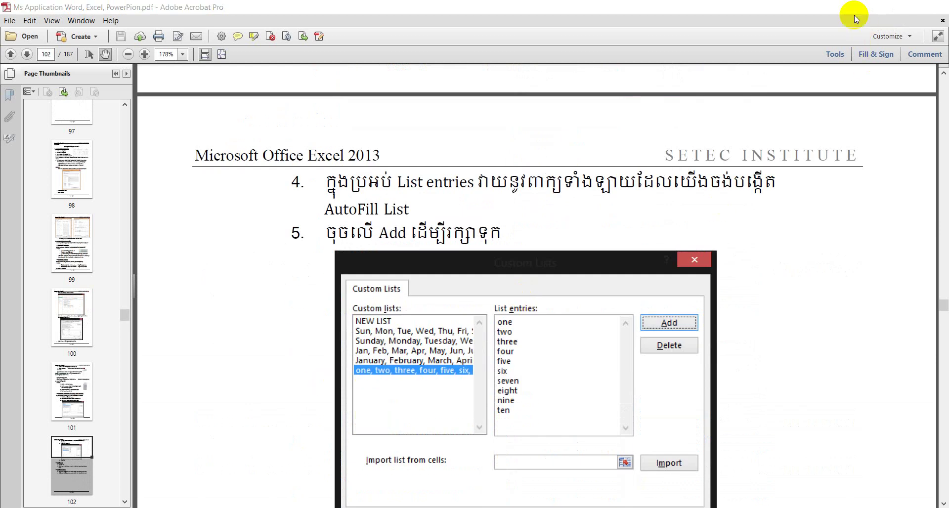
left_click(876, 7)
left_click(348, 237)
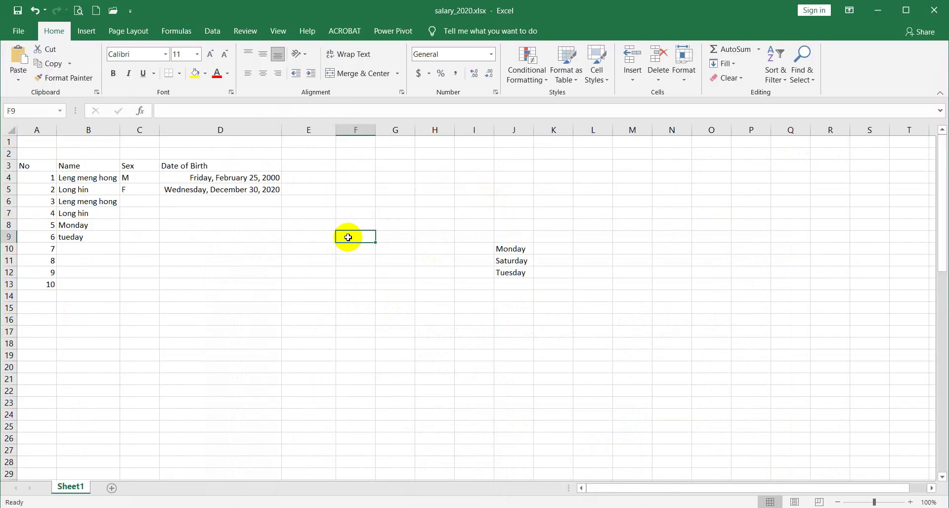
- Enter Monday in F9 and fill it down to get Monday through Sunday in F9:F15
type("monda")
key("Return")
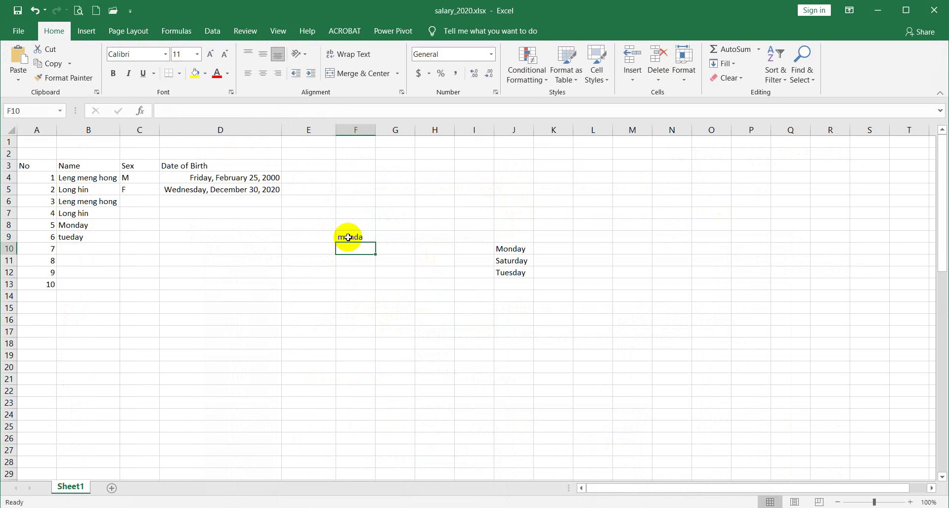
double_click(360, 237)
type("y")
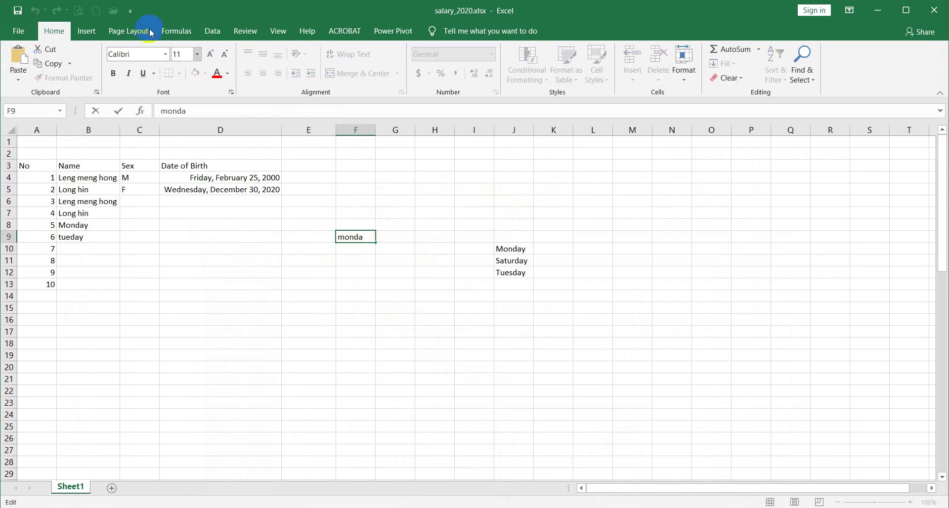
key("Return")
left_click(362, 236)
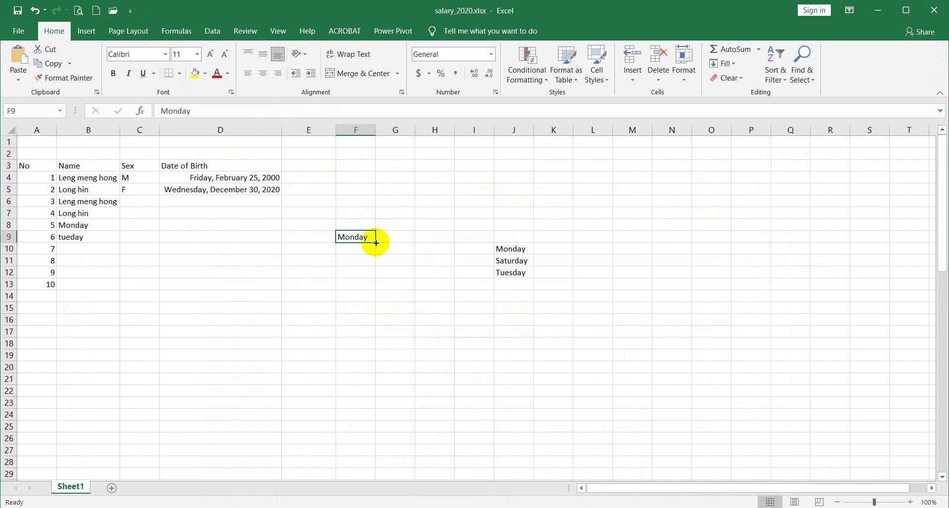
mouse_move(375, 243)
left_mouse_down()
mouse_move(399, 358)
mouse_move(370, 292)
mouse_move(377, 312)
left_mouse_up()
left_click(581, 330)
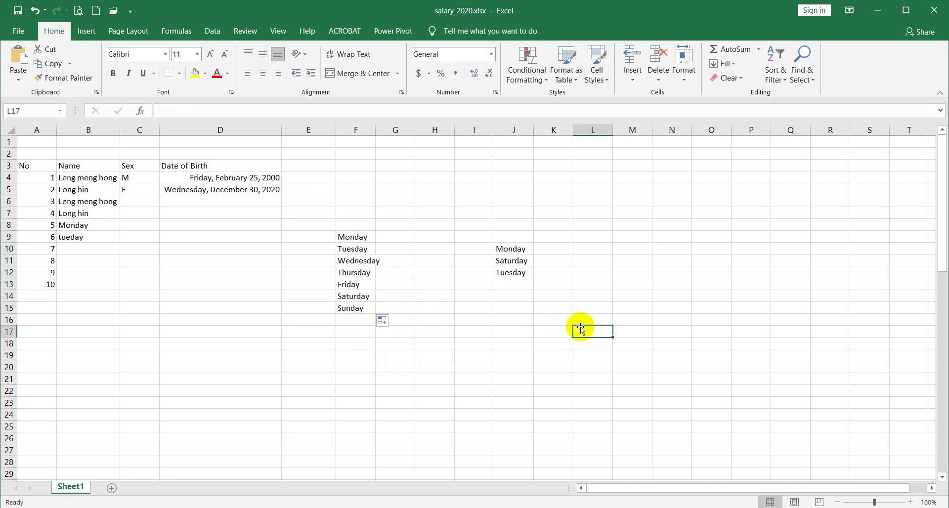
left_click(458, 505)
scroll(341, 303, "up", 5)
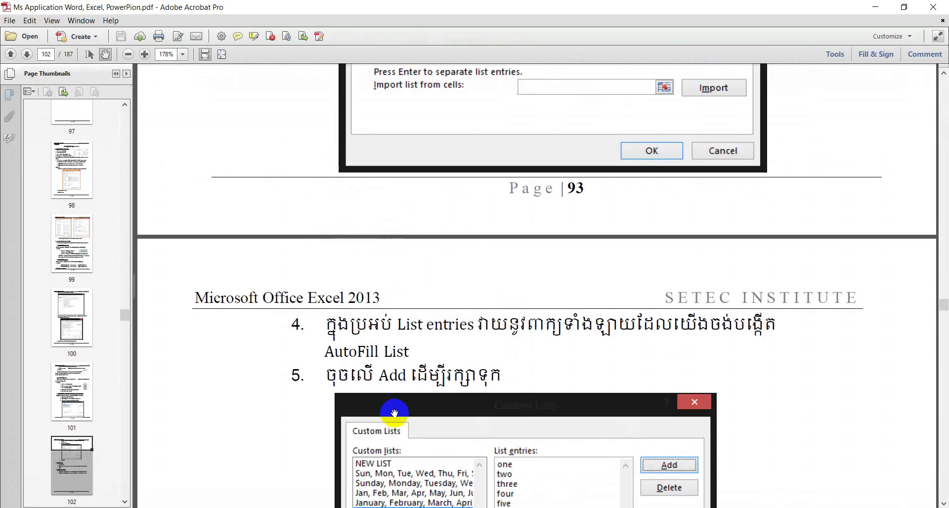
scroll(341, 303, "up", 5)
scroll(421, 216, "up", 5)
scroll(421, 216, "up", 5)
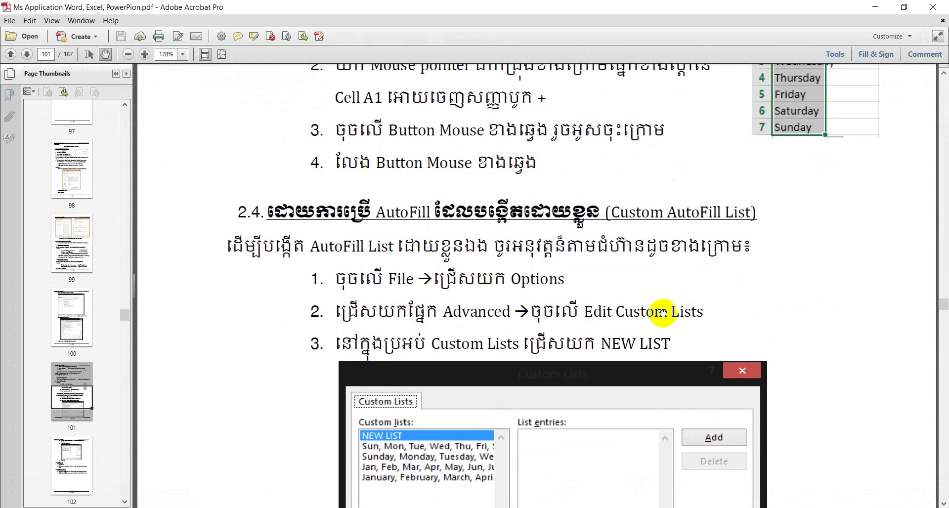
left_click(493, 380)
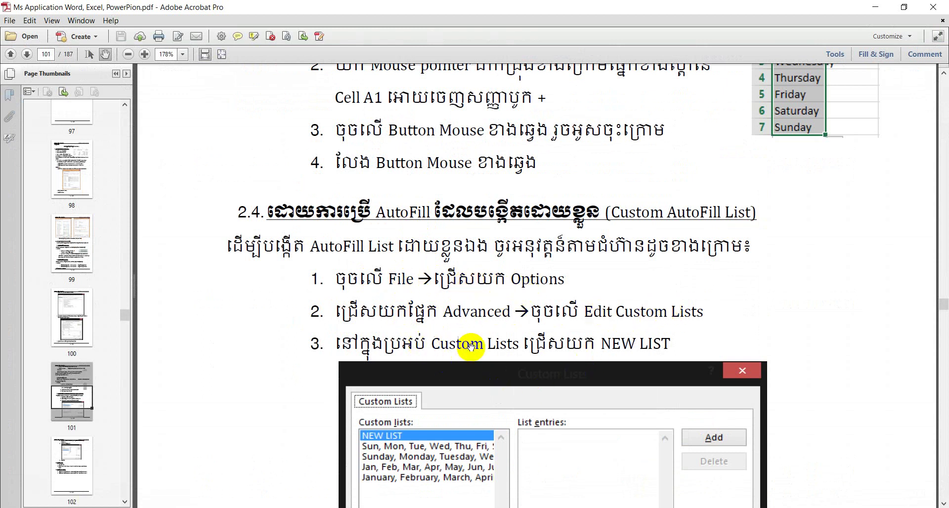
left_click(671, 352)
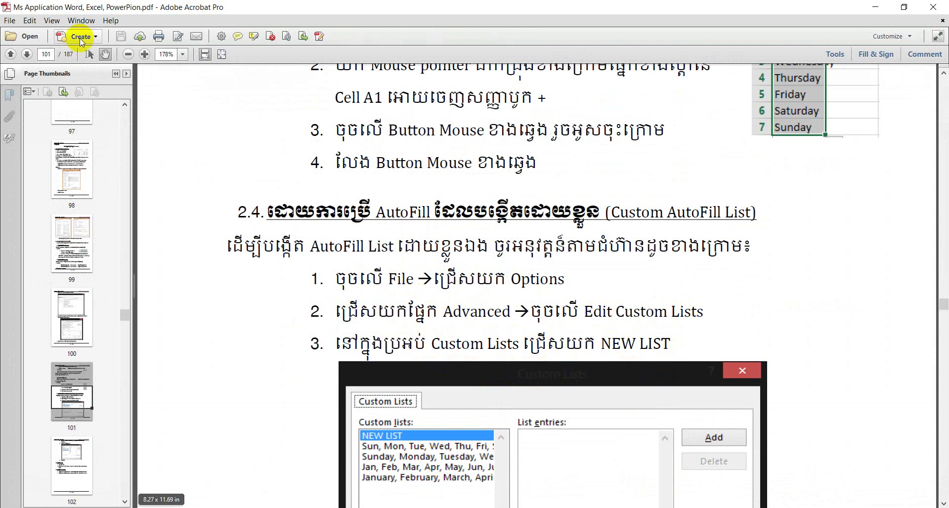
key("alt+Tab")
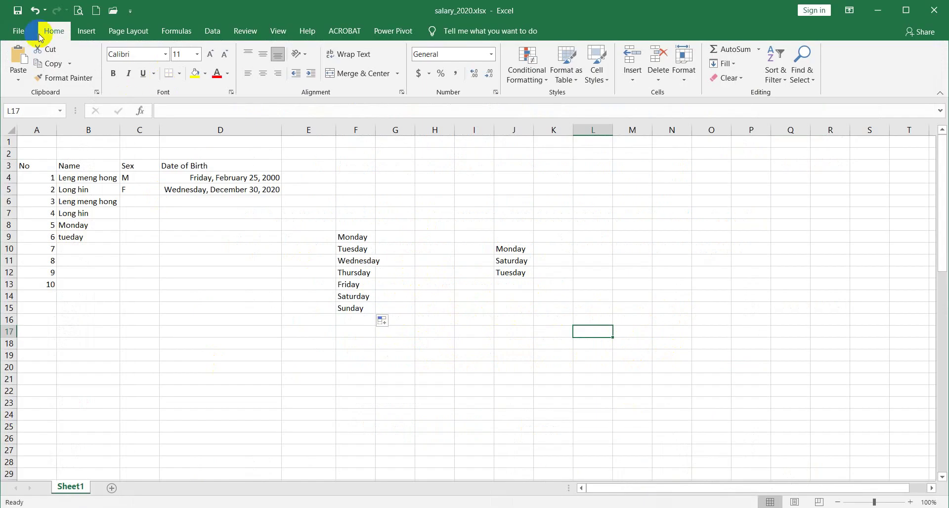
- Open Excel Options on the Advanced page and scroll to General's Edit Custom Lists
left_click(18, 31)
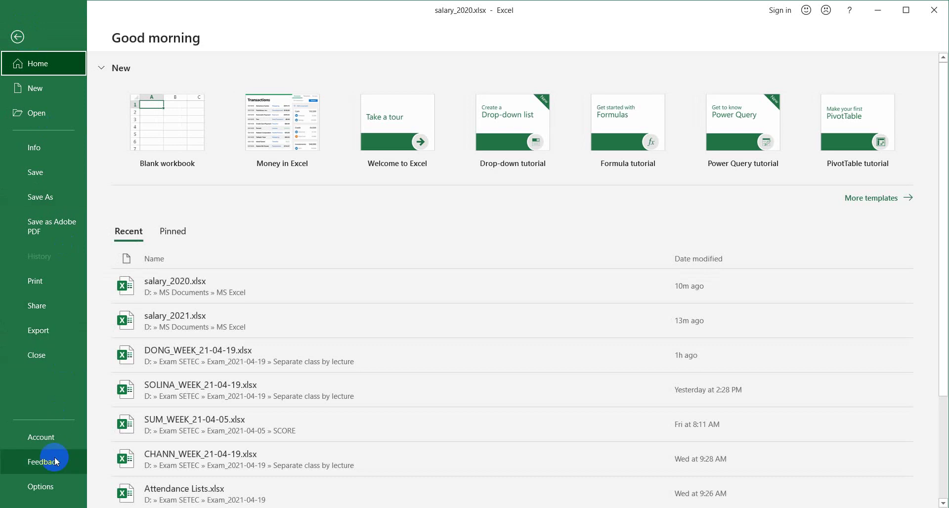
left_click(54, 487)
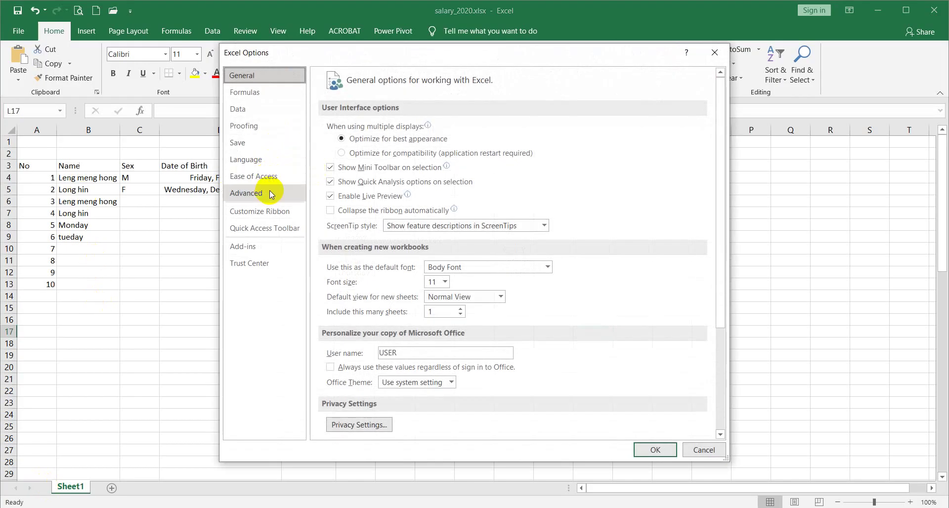
left_click(252, 193)
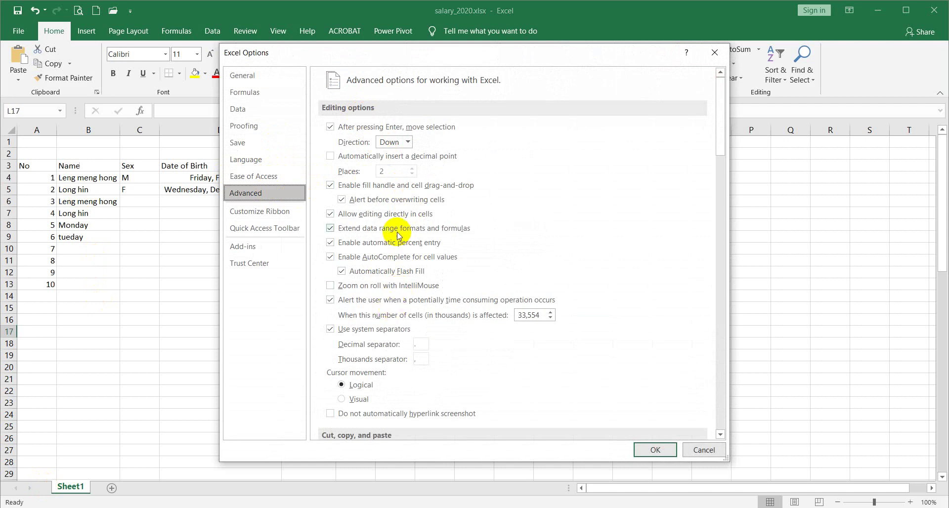
scroll(394, 221, "down", 2)
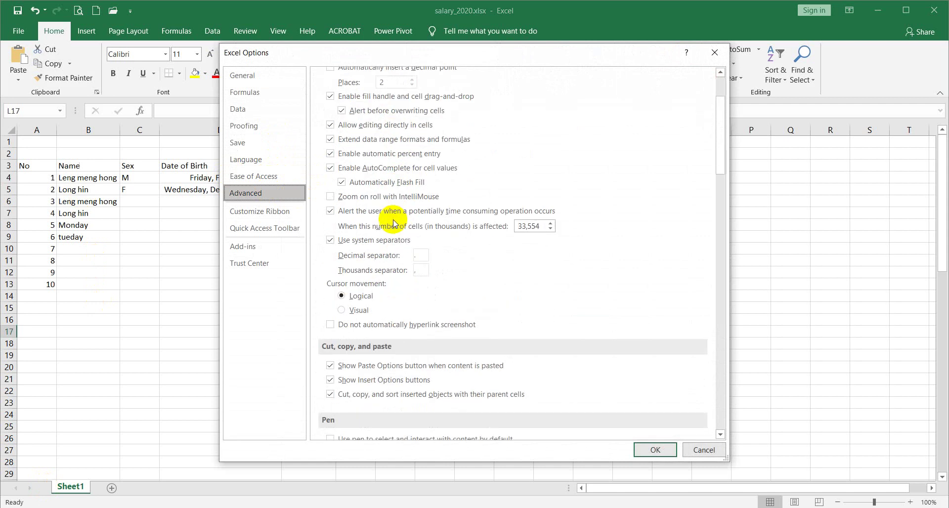
scroll(456, 198, "down", 1)
scroll(457, 201, "up", 1)
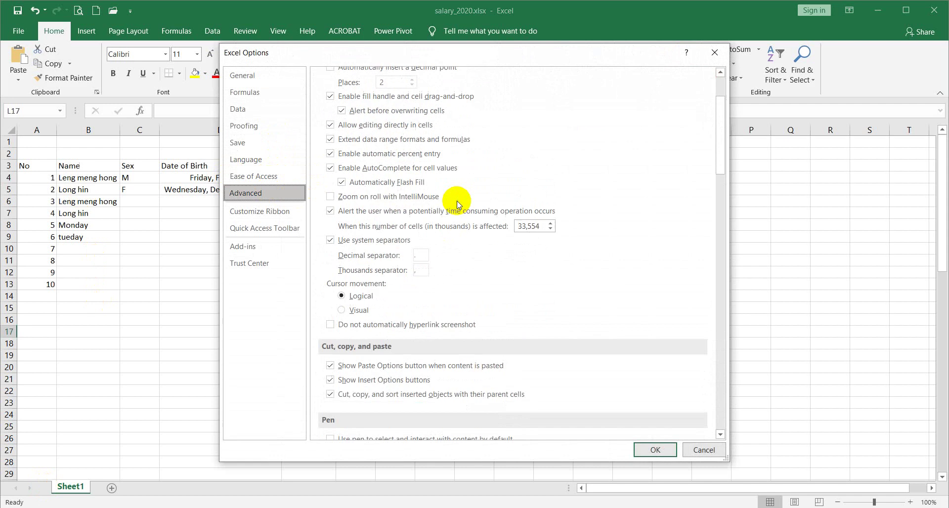
scroll(462, 223, "down", 3)
scroll(466, 226, "down", 3)
scroll(467, 229, "down", 2)
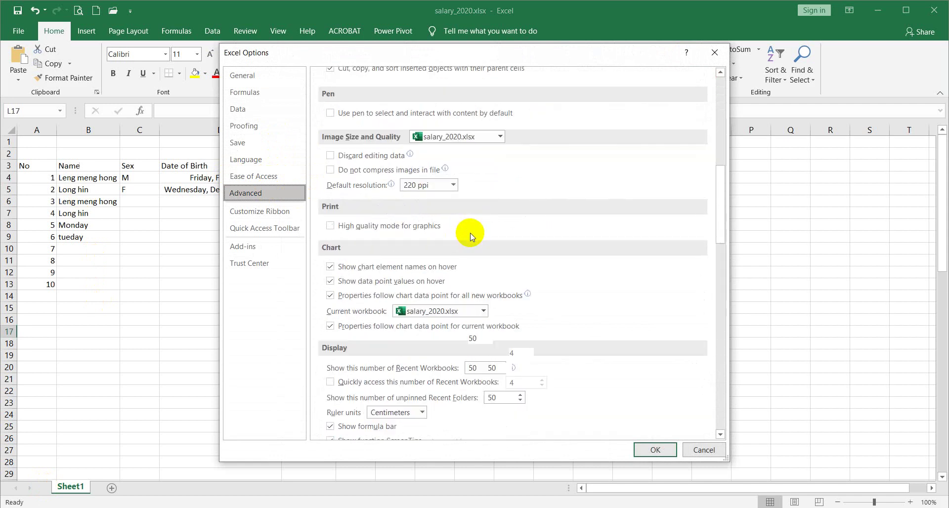
scroll(470, 233, "down", 5)
scroll(475, 229, "down", 4)
scroll(474, 225, "down", 6)
scroll(483, 227, "down", 4)
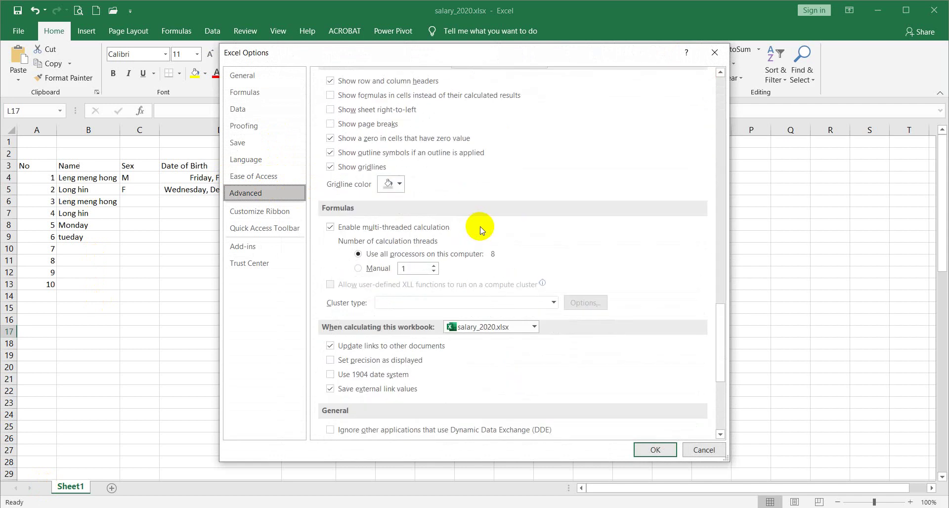
scroll(494, 233, "down", 5)
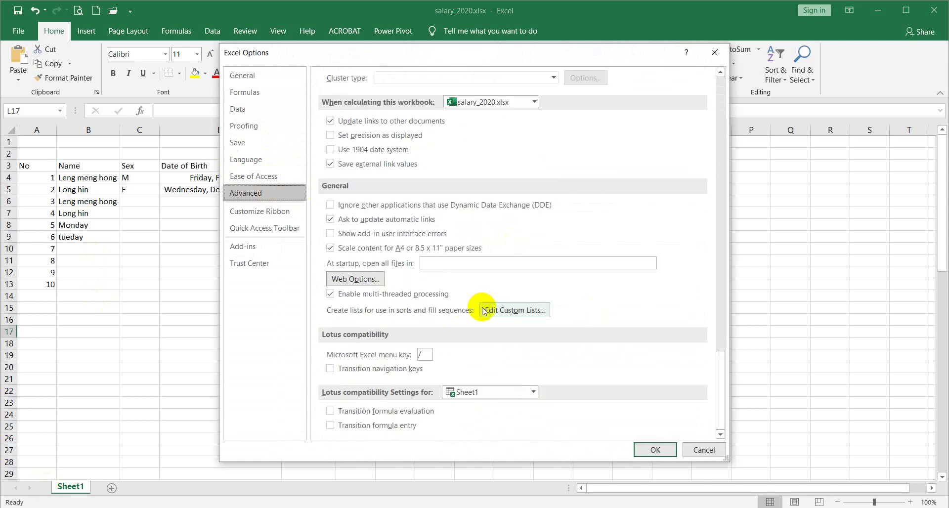
- Add a new custom list of the letters A through Z and confirm it
left_click(523, 315)
mouse_move(646, 78)
left_mouse_down()
mouse_move(610, 89)
mouse_move(243, 79)
left_mouse_up()
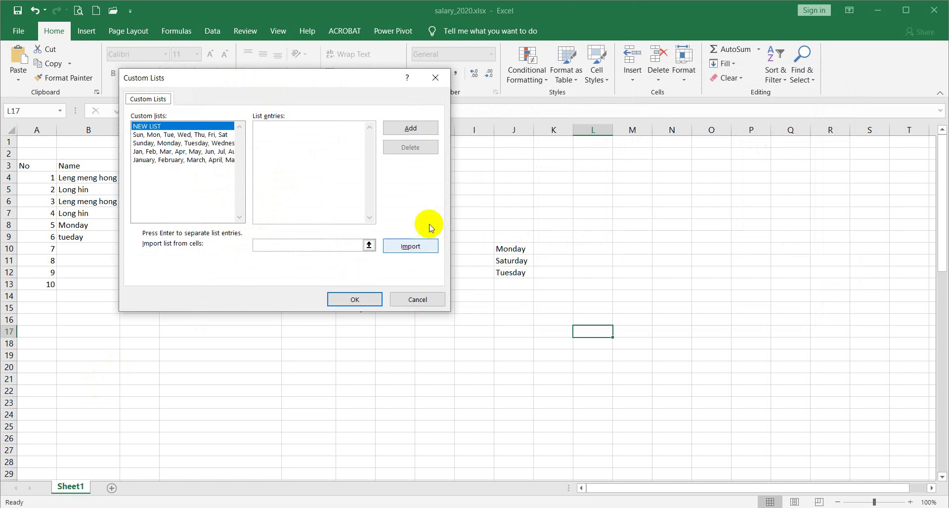
left_click(287, 131)
type("A,B,C,D,E,F,G,H,I,J,K,L,M,N,O,P,Q,R,S,T,U,V,W,X,Y,Z")
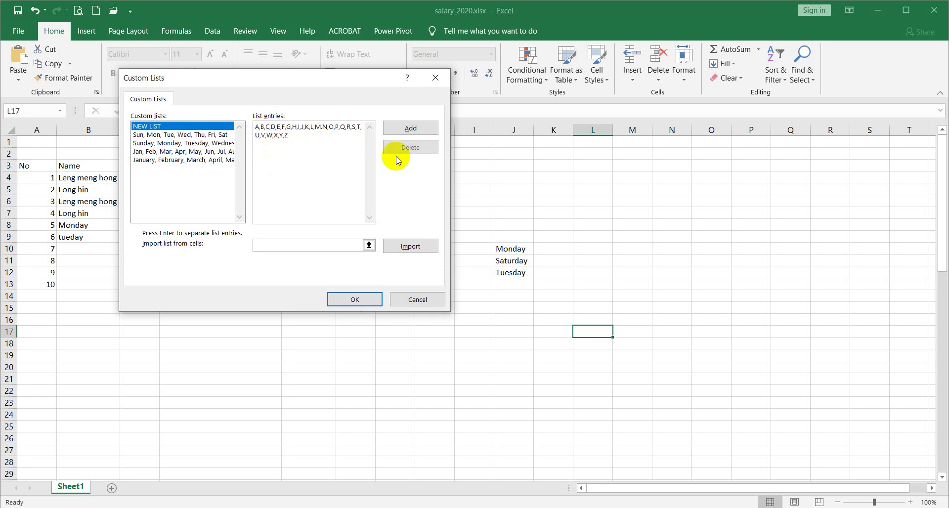
left_click(414, 128)
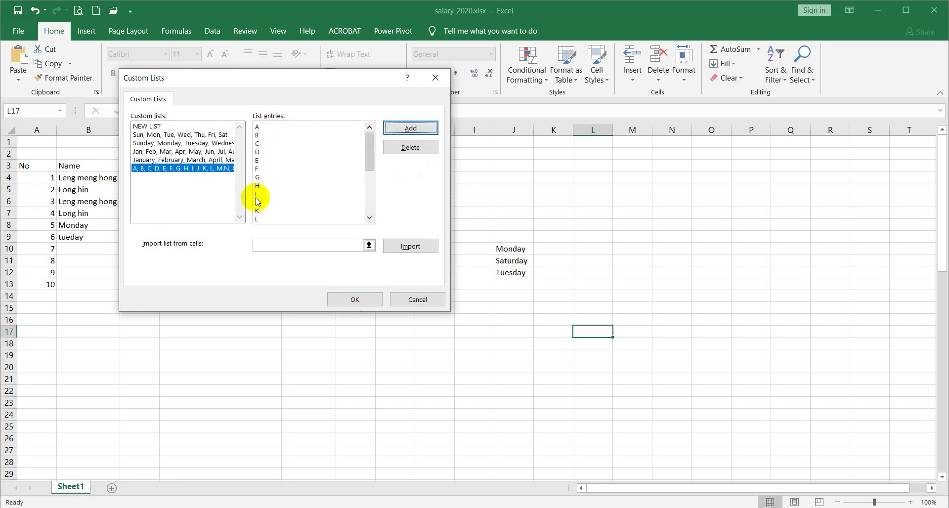
mouse_move(370, 149)
left_mouse_down()
mouse_move(371, 231)
mouse_move(363, 109)
left_mouse_up()
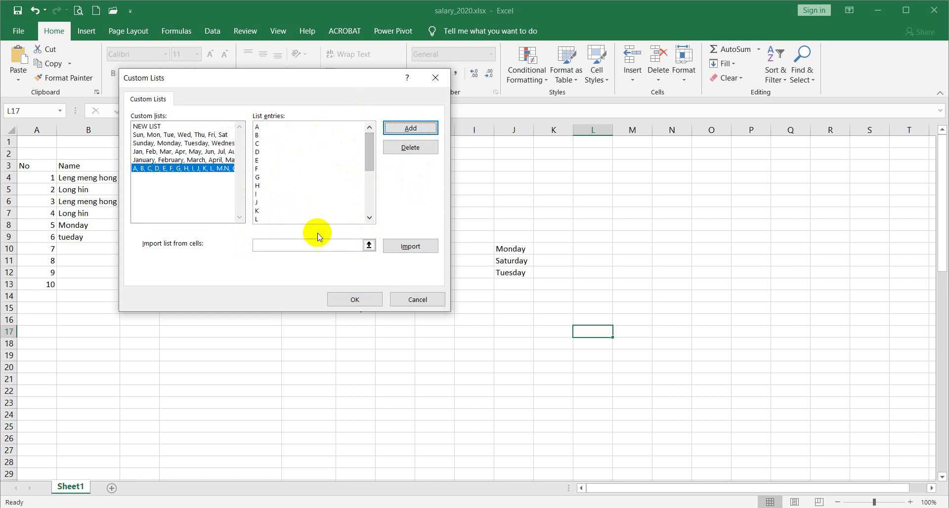
left_click(354, 300)
- Close Excel Options, enter A in L8 and fill the letter series down to L26
left_click(666, 455)
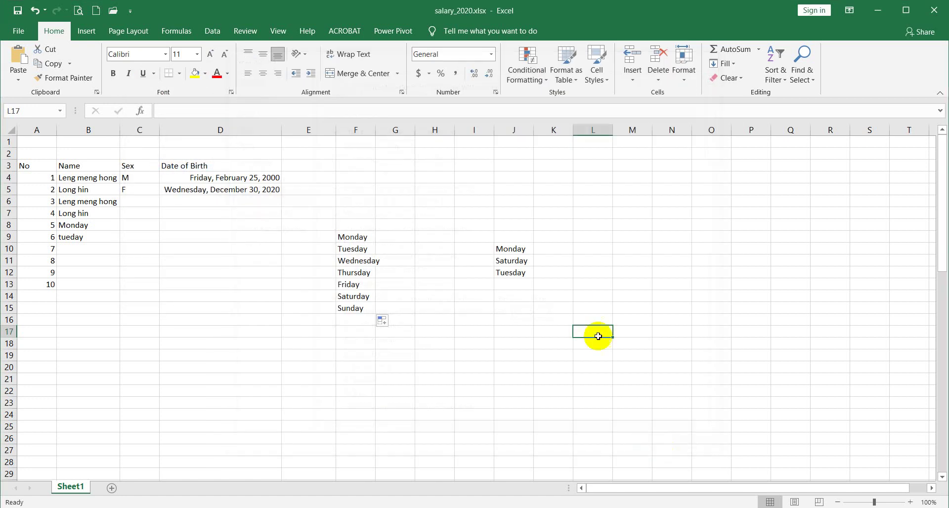
left_click(607, 223)
type("A")
left_click(751, 212)
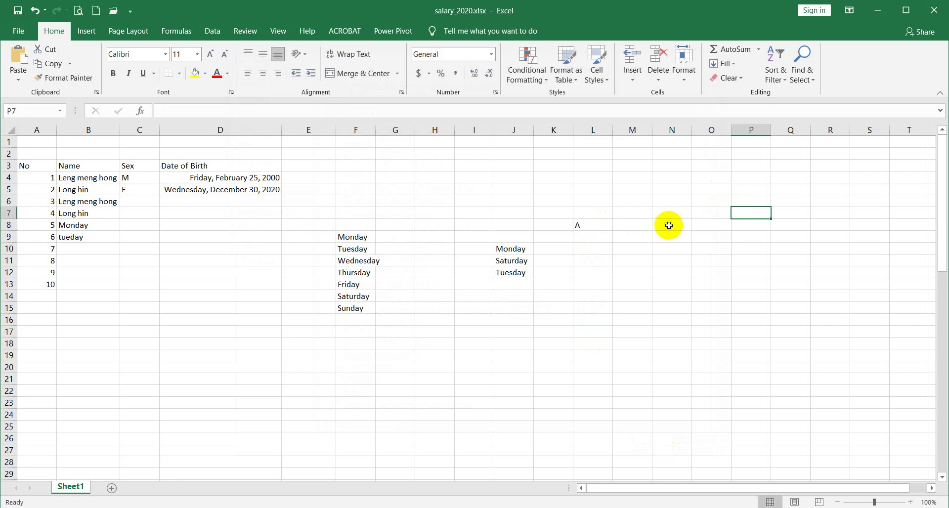
left_click(597, 222)
left_click_drag(613, 231, 613, 440)
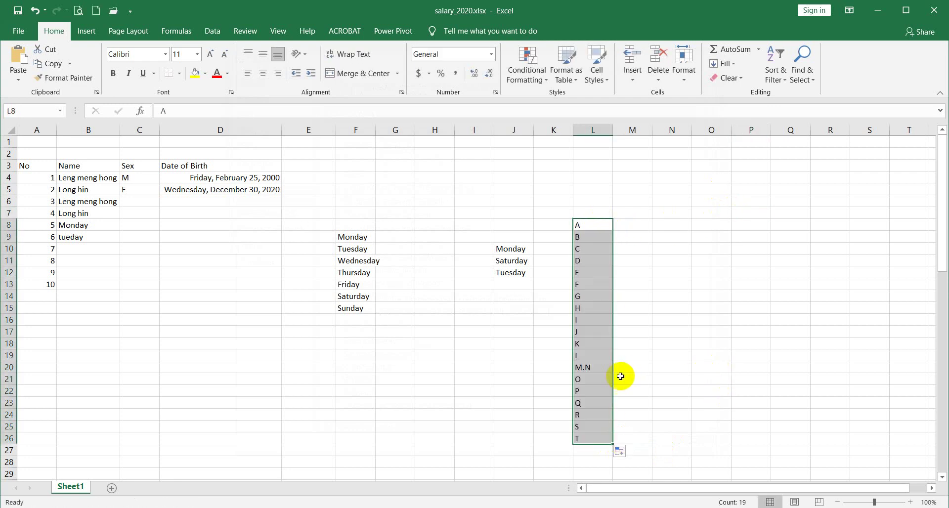
left_click(592, 367)
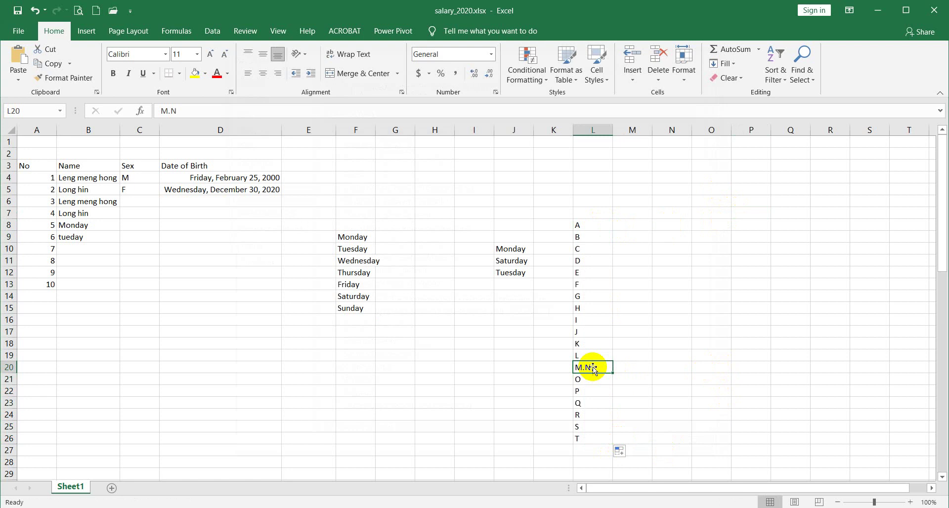
left_click(18, 31)
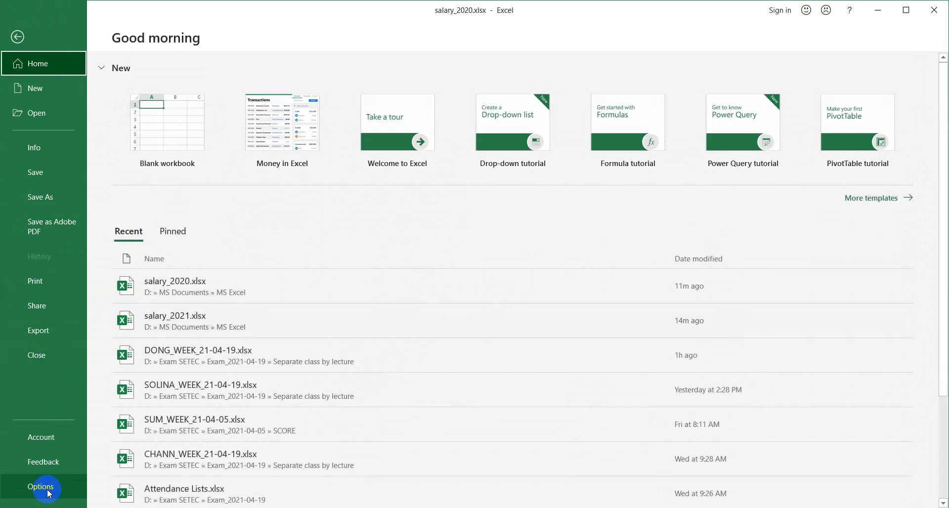
- Open the Edit Custom Lists dialog from Excel Options' Advanced page
left_click(41, 487)
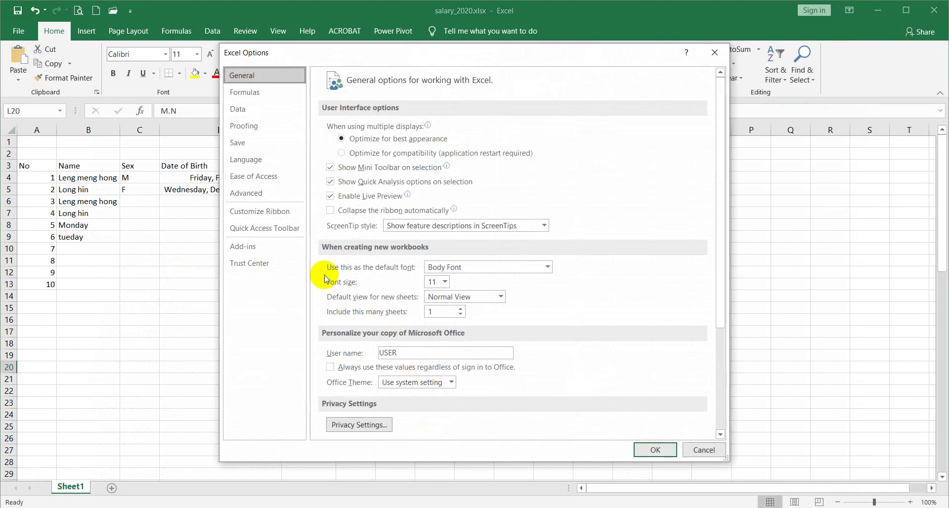
left_click(257, 193)
scroll(494, 272, "down", 5)
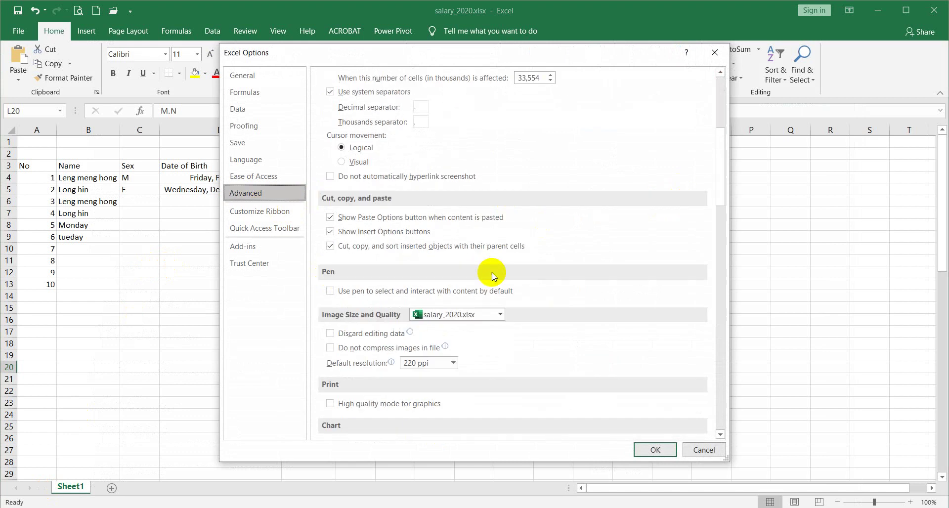
scroll(497, 272, "down", 5)
scroll(499, 274, "down", 5)
scroll(499, 280, "down", 5)
scroll(499, 285, "down", 5)
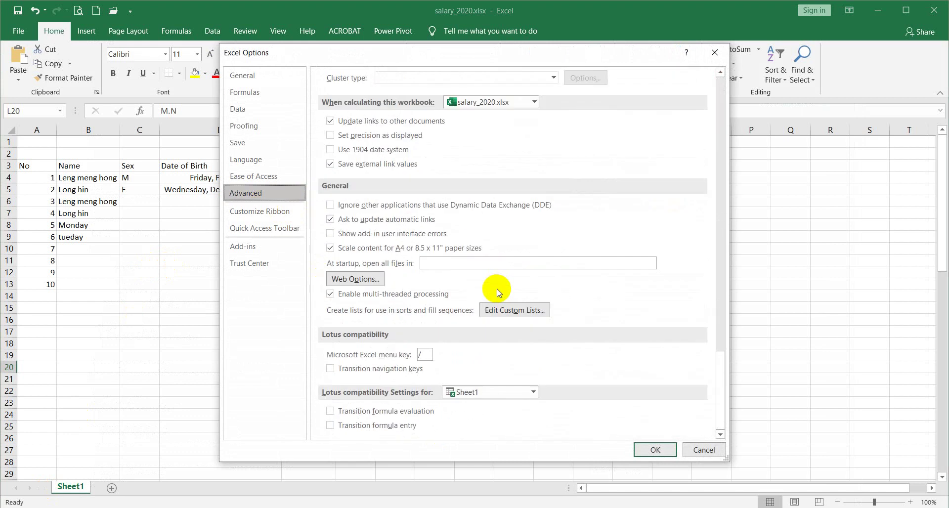
left_click(503, 319)
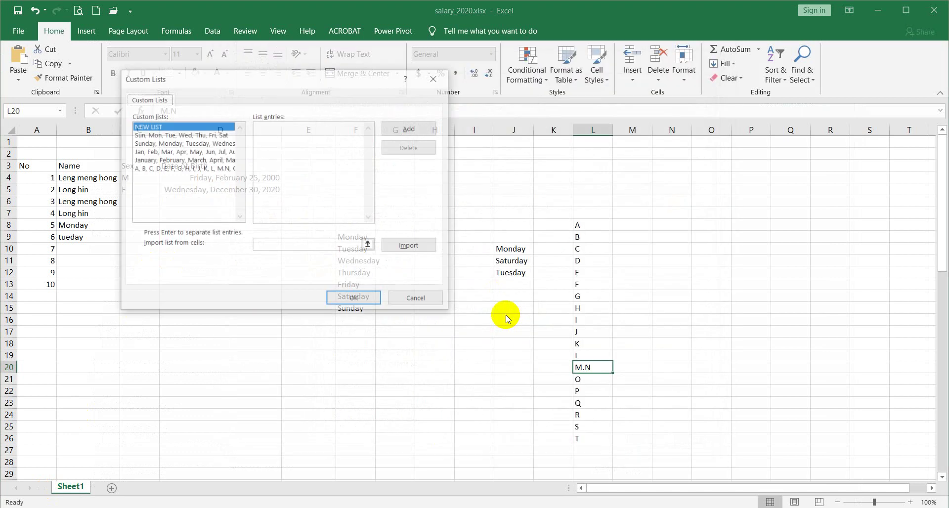
- Change the letter list's M.N entry into separate M and N entries and save it
left_click(214, 168)
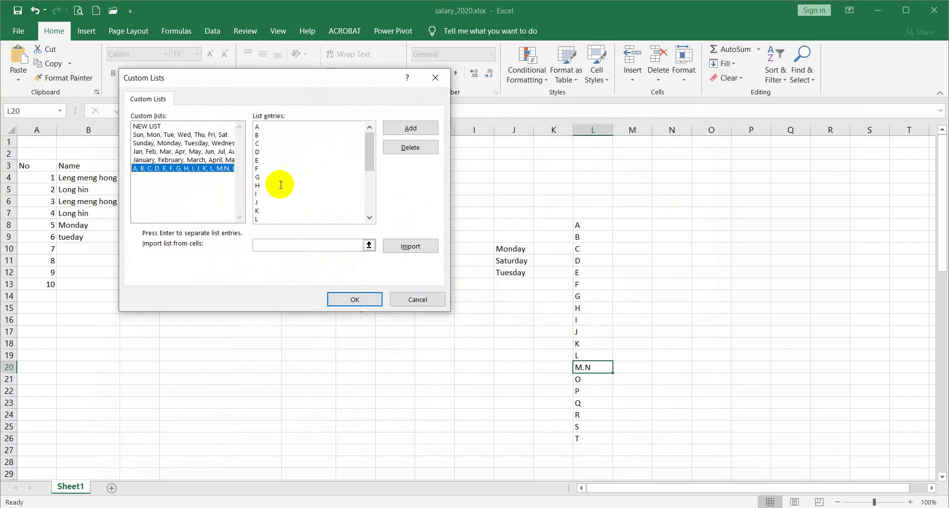
left_click_drag(369, 148, 372, 201)
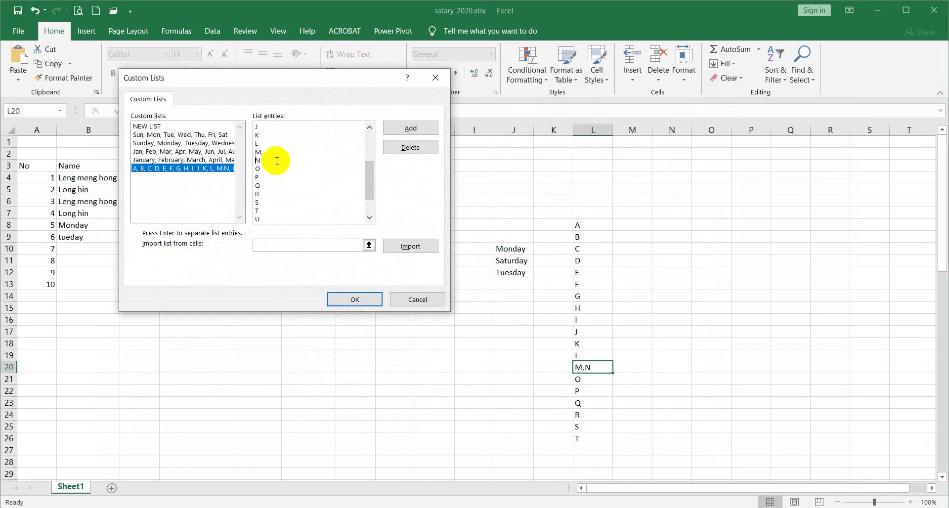
left_click(298, 155)
left_click(407, 129)
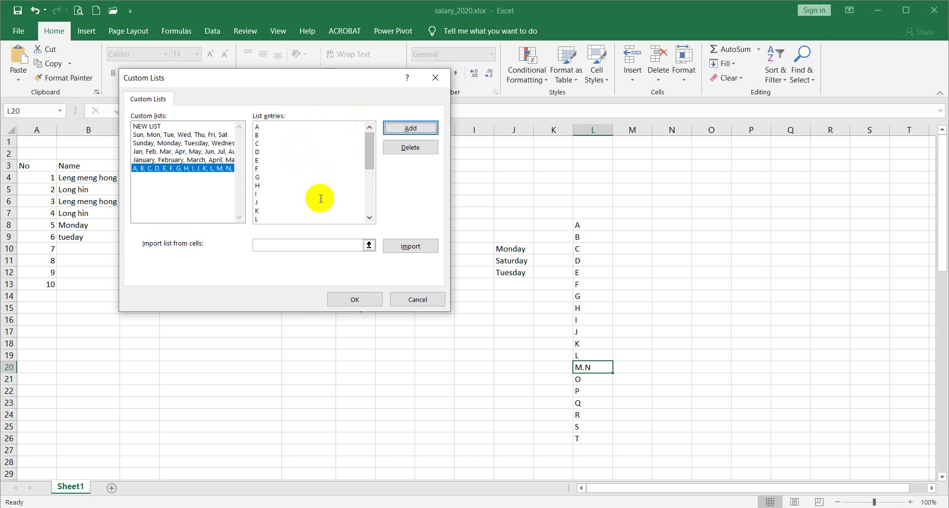
left_click(356, 295)
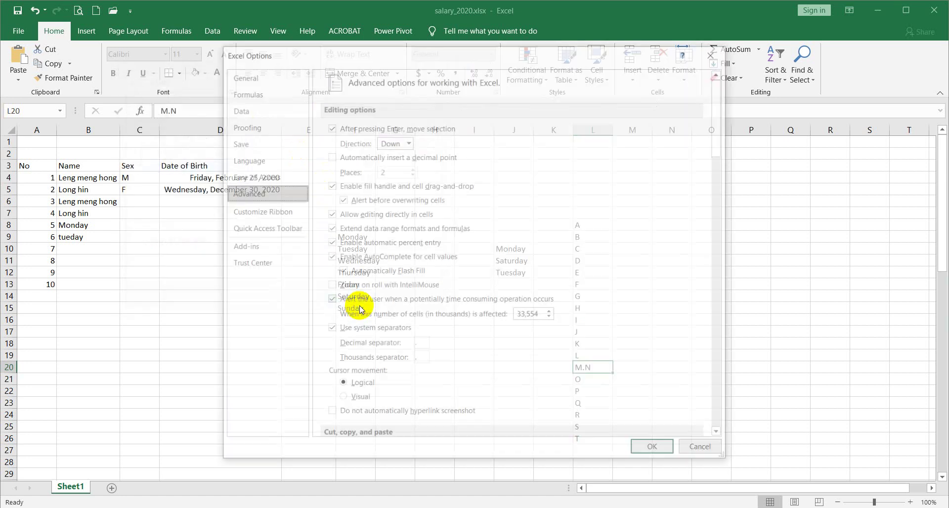
left_click(658, 444)
- Extend the letter series from L8 down column L past Z
left_click(692, 296)
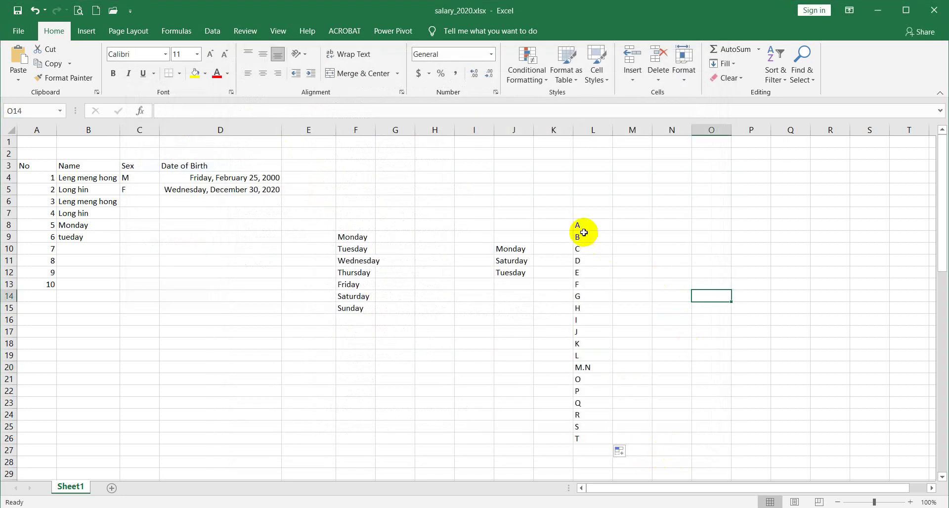
mouse_move(583, 227)
left_mouse_down()
mouse_move(601, 237)
mouse_move(588, 450)
left_mouse_up()
left_click(603, 226)
scroll(593, 383, "down", 6)
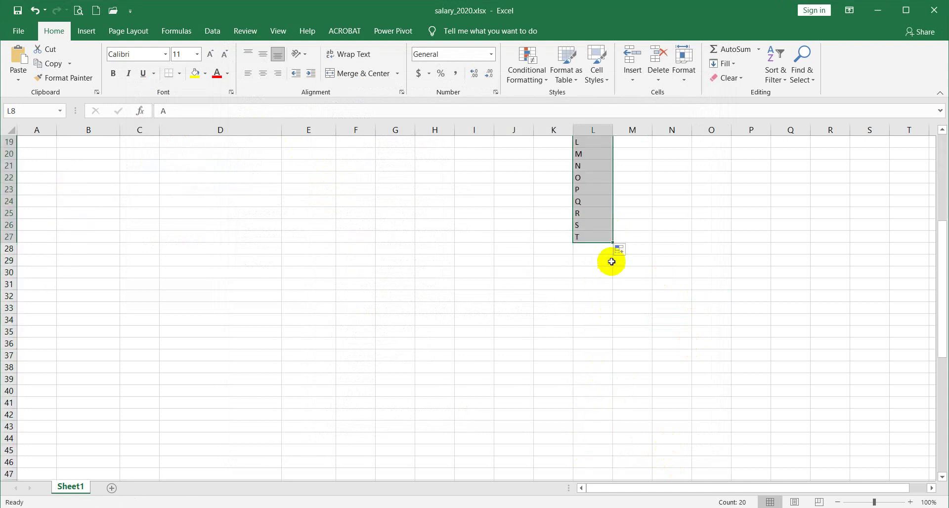
mouse_move(613, 242)
left_mouse_down()
mouse_move(603, 295)
mouse_move(609, 359)
left_mouse_up()
- Delete the extra letters filled below Z, leaving A–Z in L8:L33
left_click(718, 311)
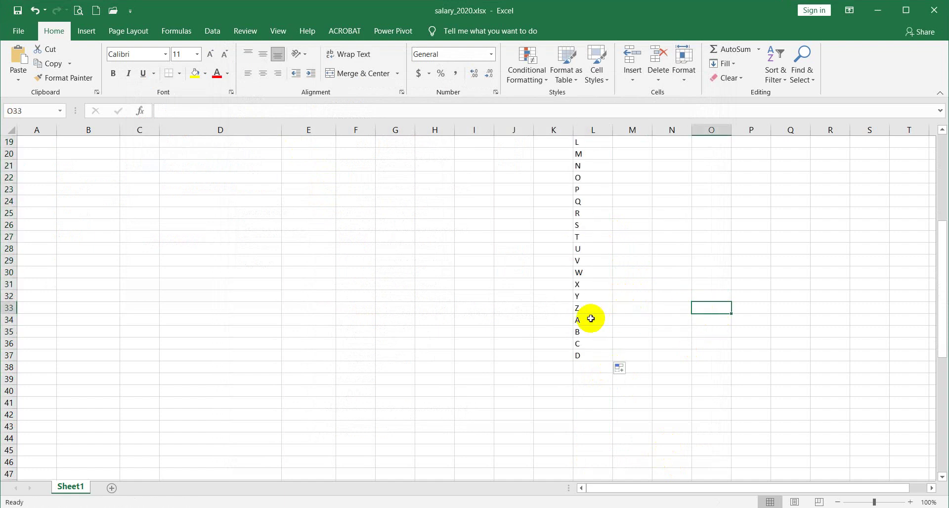
left_click_drag(591, 318, 598, 376)
key("Delete")
scroll(674, 283, "up", 2)
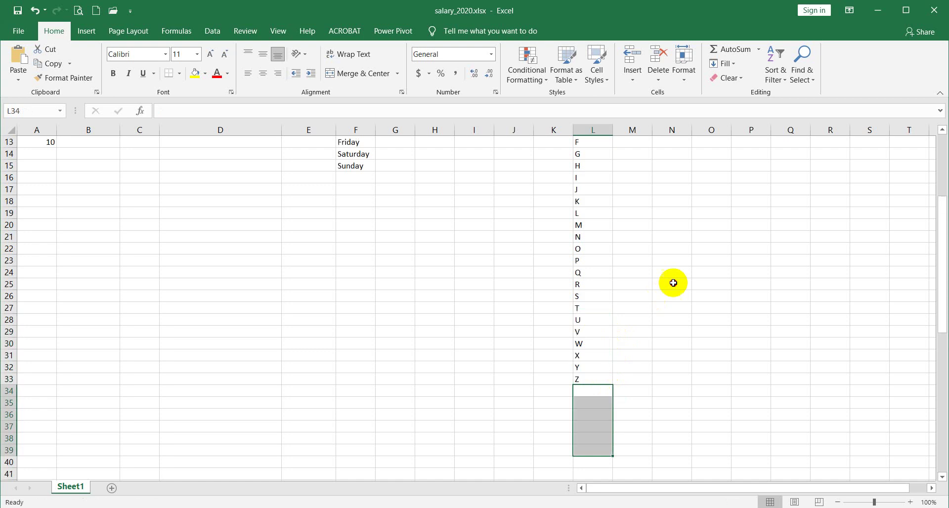
left_click(673, 283)
scroll(674, 282, "up", 4)
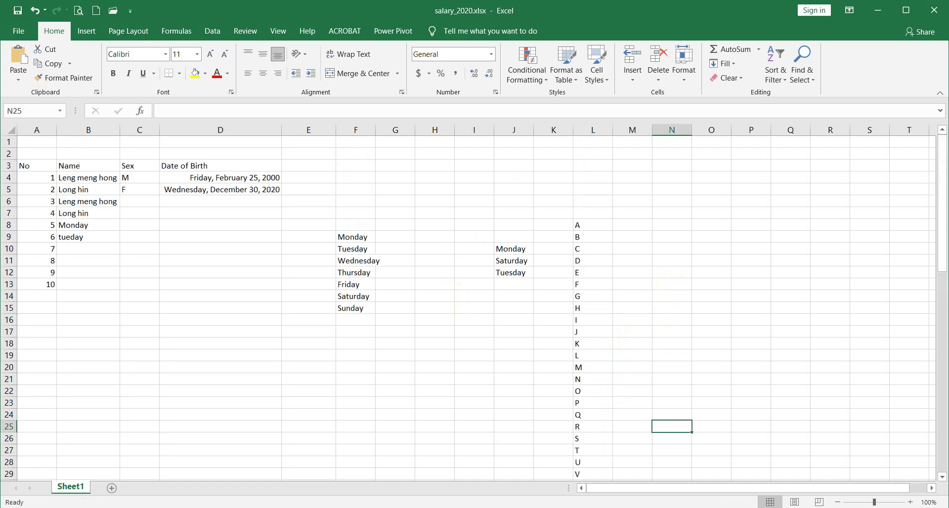
- Back in the Acrobat tutorial, scroll to the Custom Lists dialog illustration showing NEW LIST
key("alt+Tab")
scroll(375, 324, "down", 3)
scroll(386, 320, "down", 3)
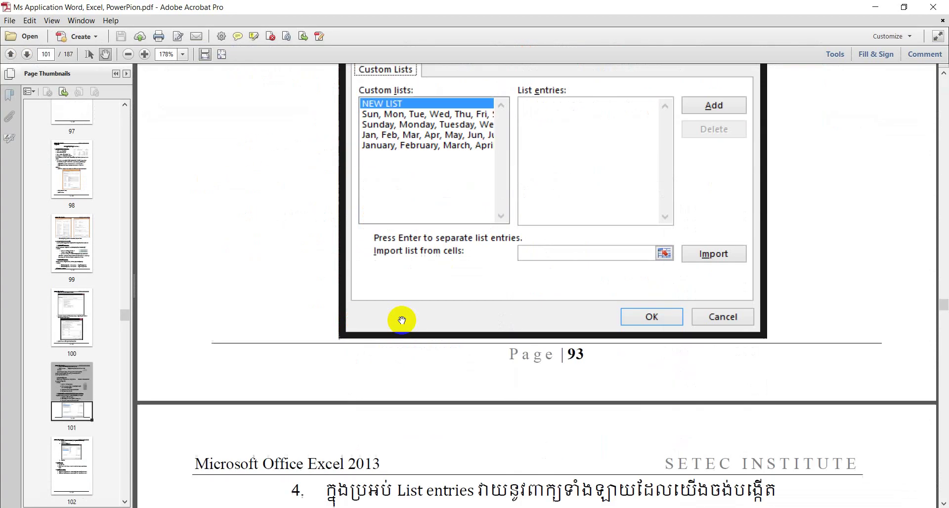
scroll(413, 314, "down", 3)
scroll(445, 297, "down", 5)
scroll(474, 312, "down", 3)
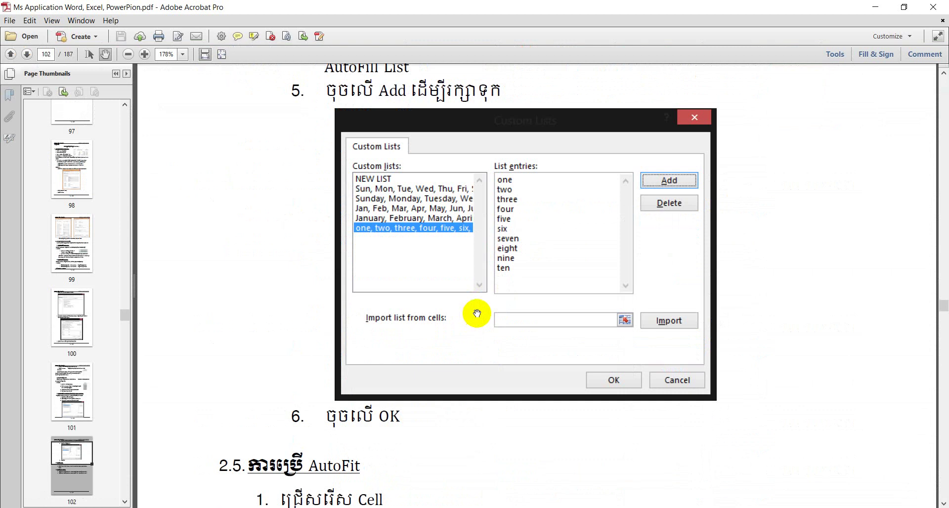
scroll(476, 311, "down", 3)
scroll(473, 310, "up", 3)
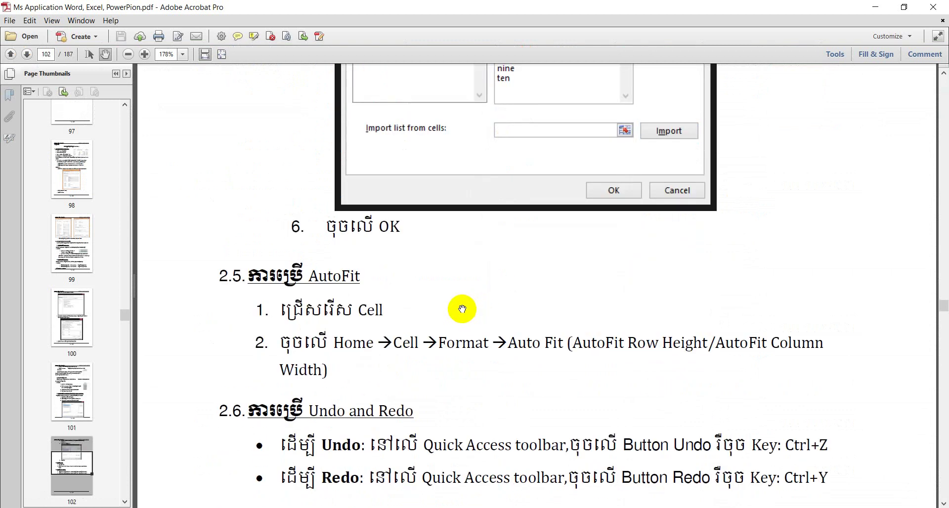
scroll(460, 309, "up", 10)
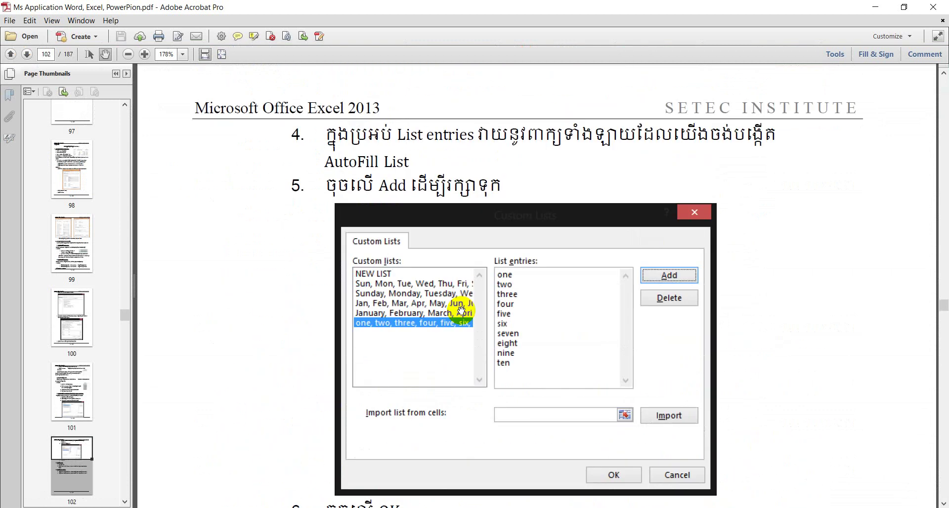
scroll(460, 317, "down", 4)
scroll(456, 314, "up", 5)
scroll(405, 263, "up", 5)
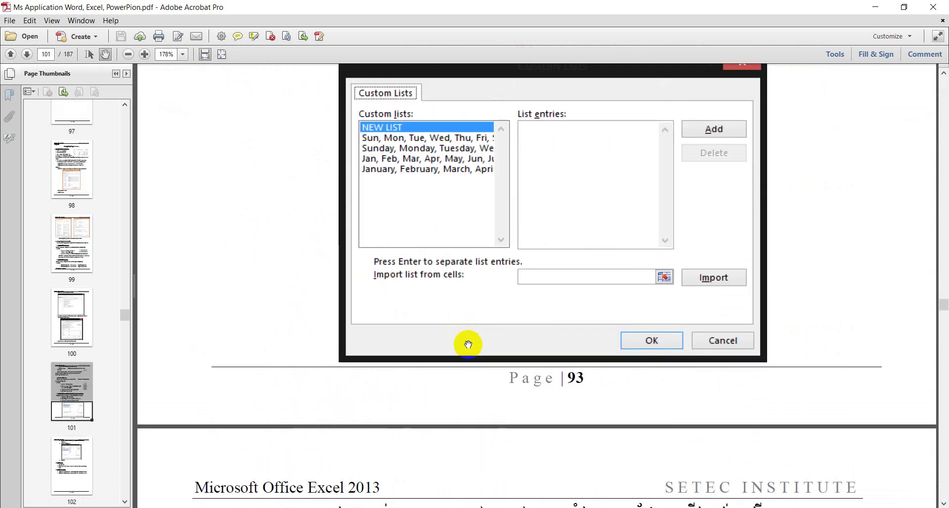
scroll(467, 344, "up", 5)
scroll(470, 356, "up", 5)
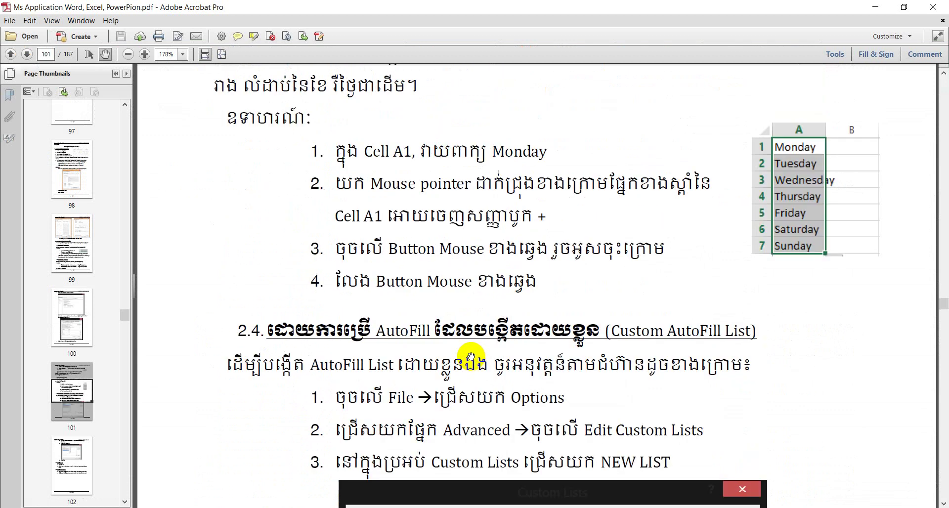
scroll(471, 357, "down", 5)
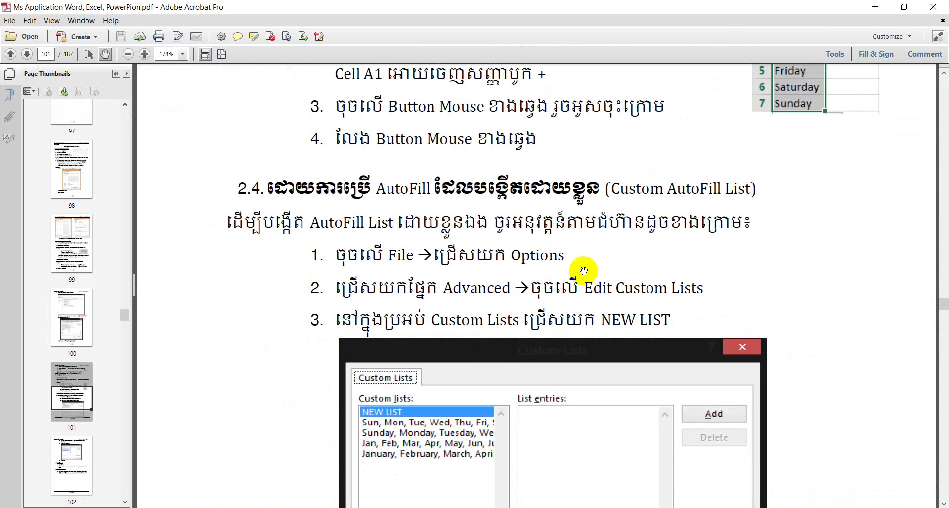
scroll(485, 247, "down", 5)
scroll(483, 277, "down", 5)
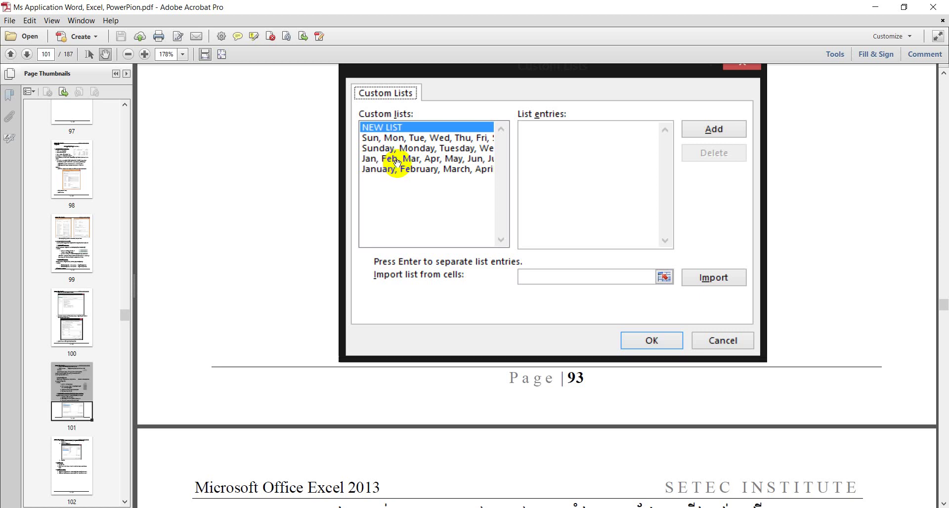
scroll(417, 250, "down", 7)
scroll(424, 250, "up", 1)
scroll(420, 248, "up", 7)
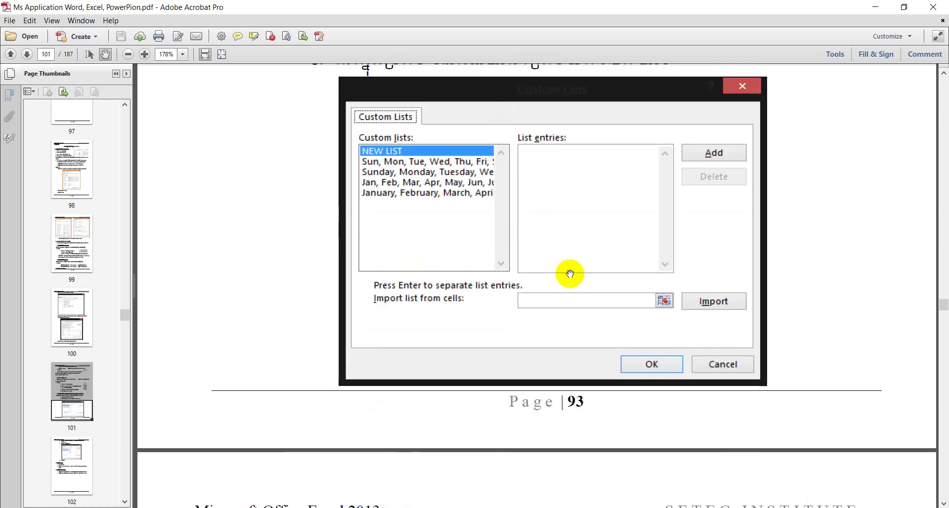